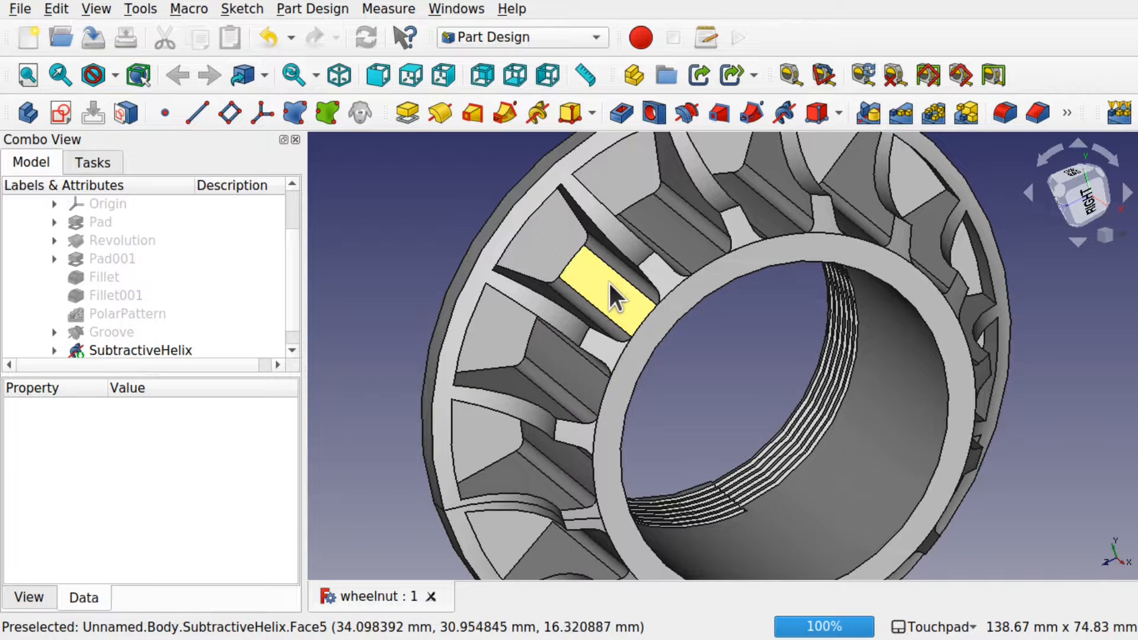
Step: Orbit, pan and zoom around the finished wheel nut model to inspect it
alt+drag(608, 281, 652, 315)
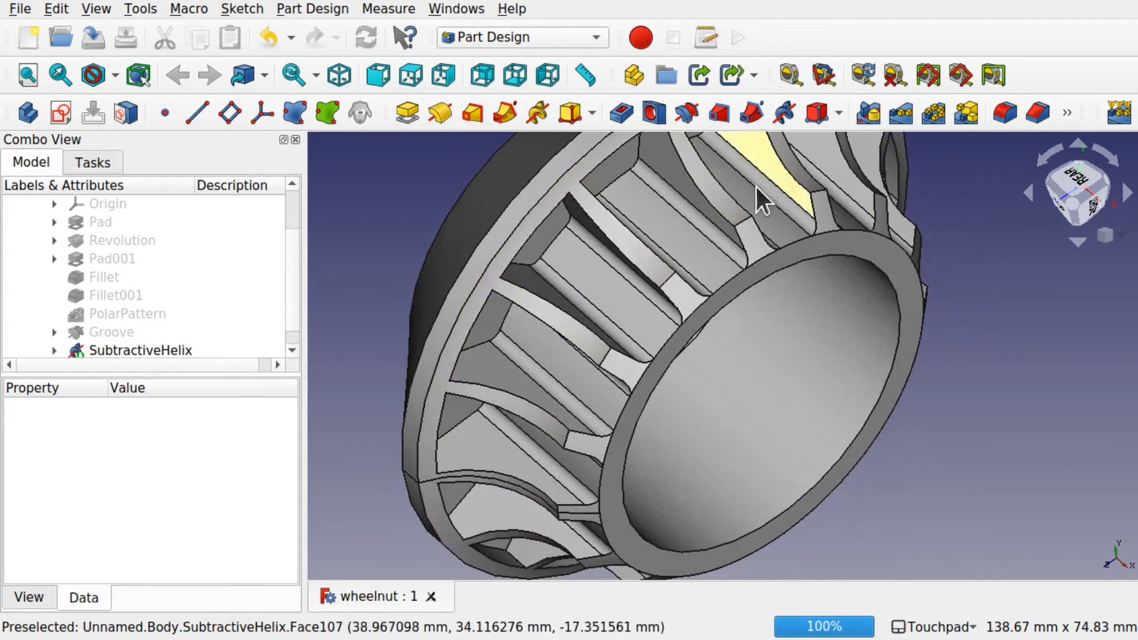
shift+drag(639, 235, 891, 329)
scroll(888, 313, down, 5)
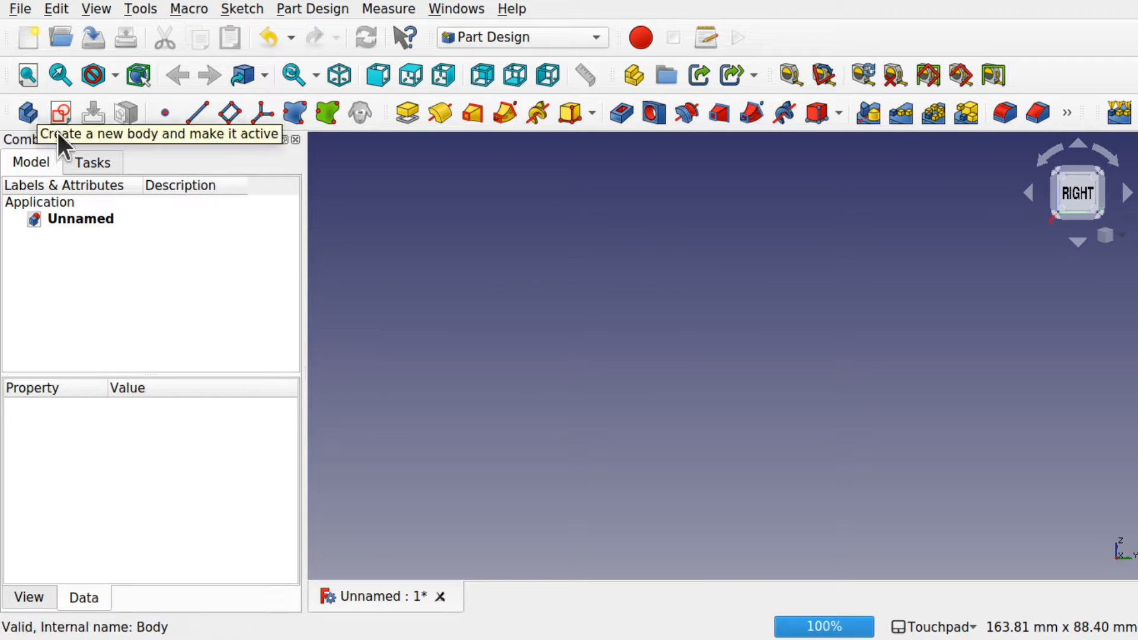
Step: Create a body and a new sketch placed on the YZ_Plane
click(99, 158)
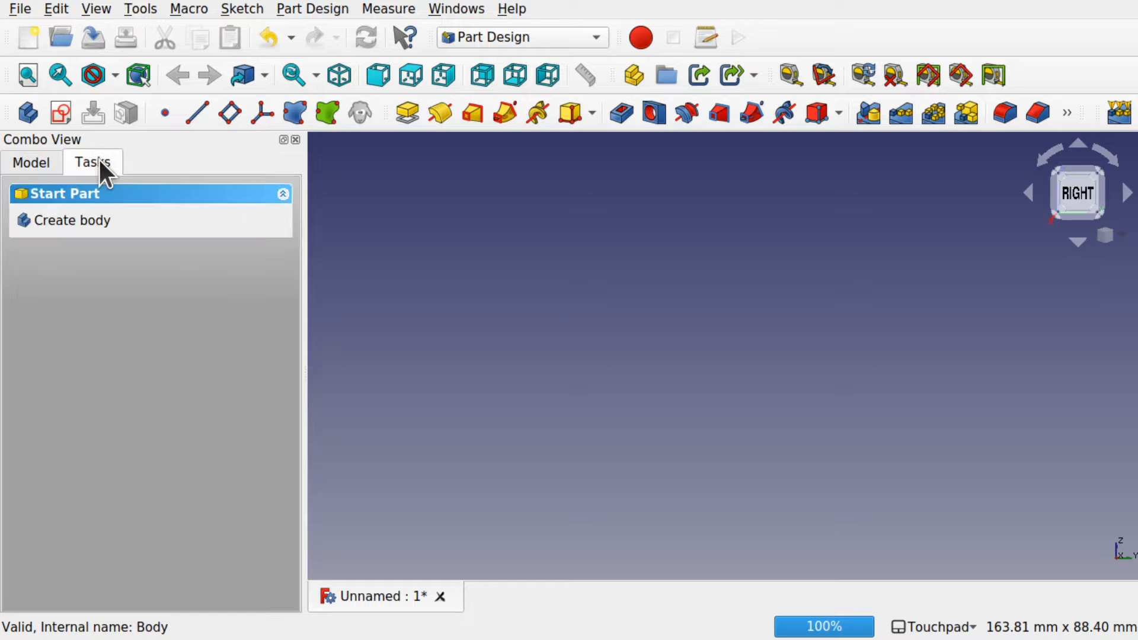
click(73, 220)
click(97, 229)
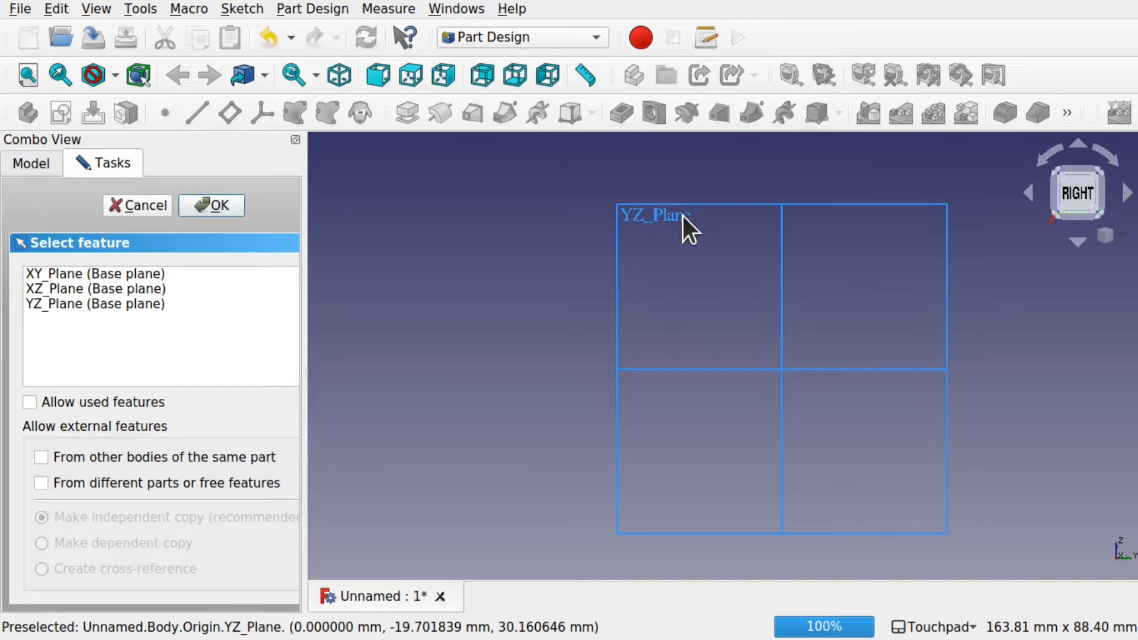
click(98, 302)
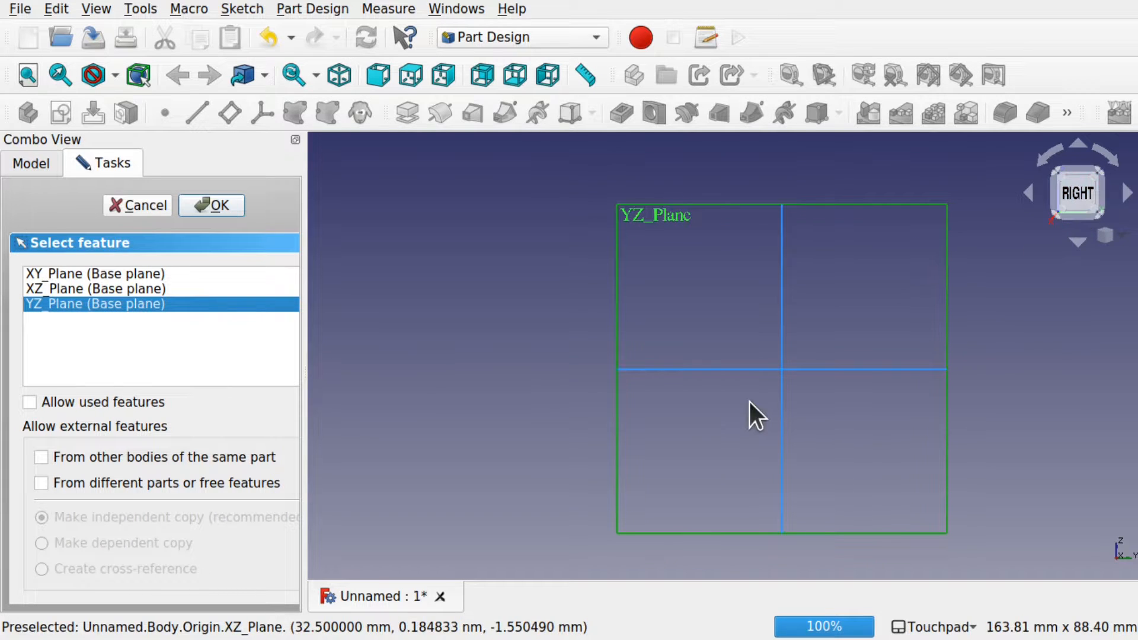
click(214, 204)
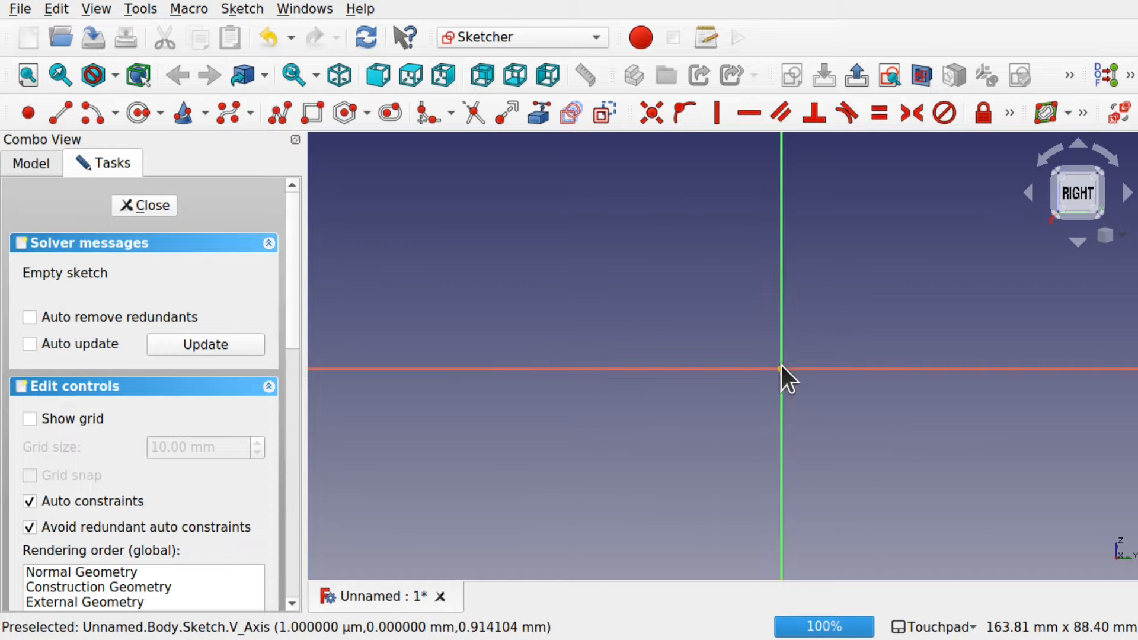
Step: Draw an outer circle and a smaller inner circle, both centred on the origin
shift+drag(819, 369, 748, 360)
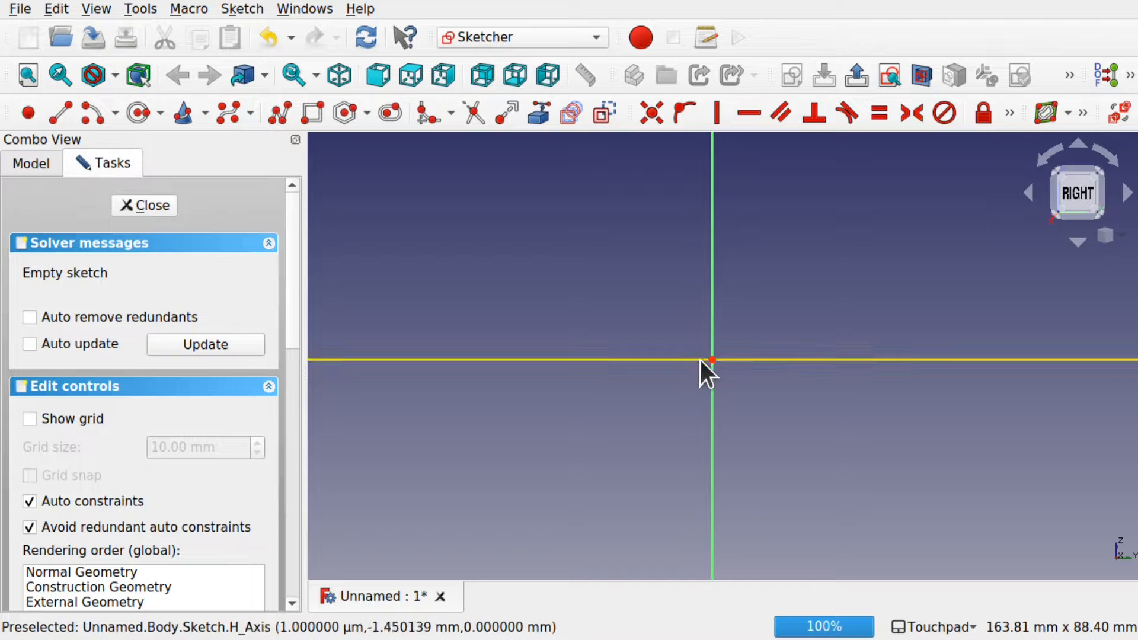
click(137, 113)
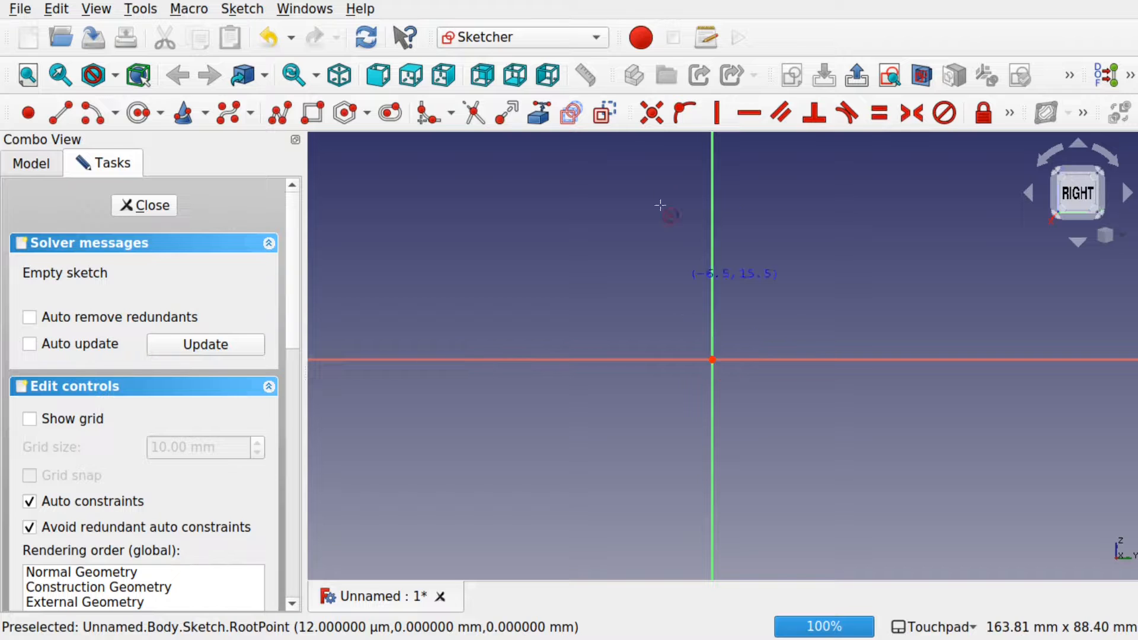
click(711, 359)
click(884, 446)
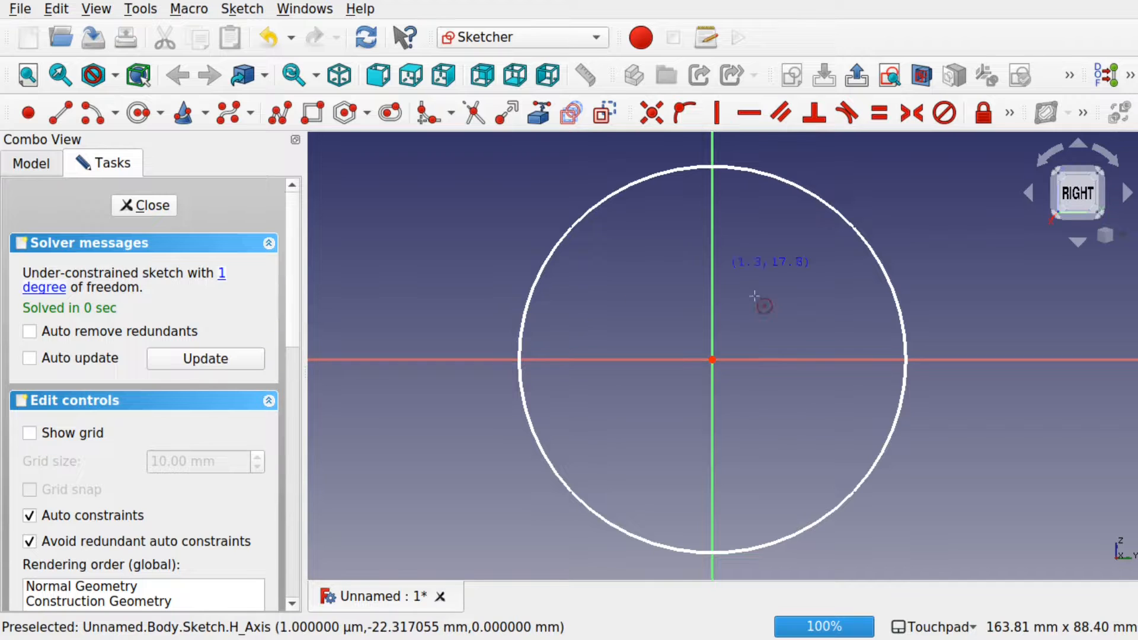
click(712, 359)
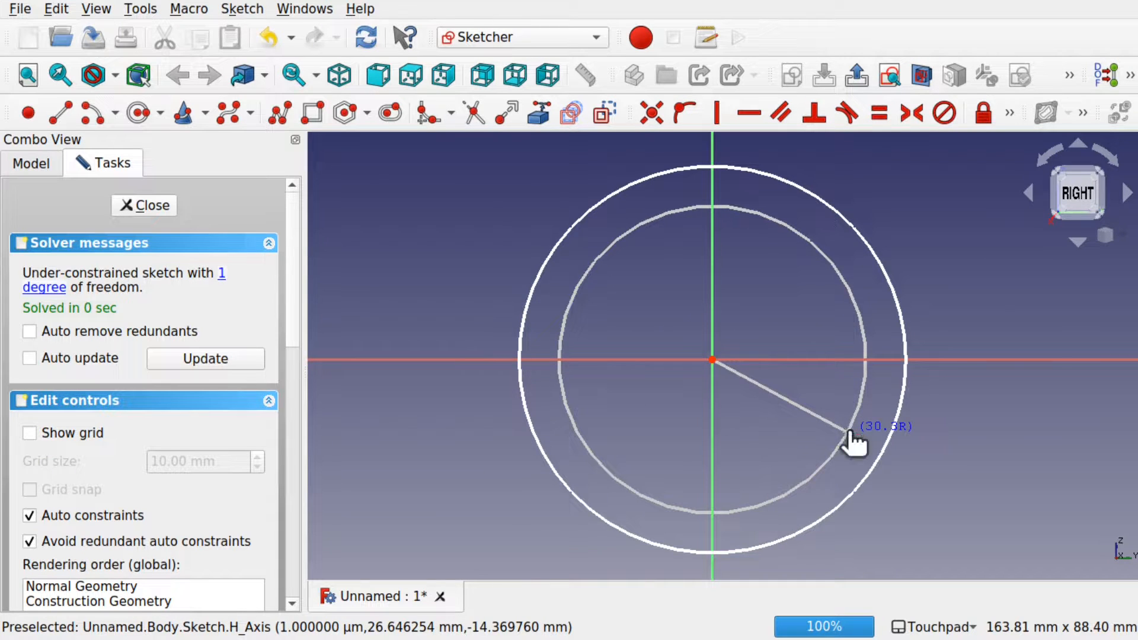
click(848, 431)
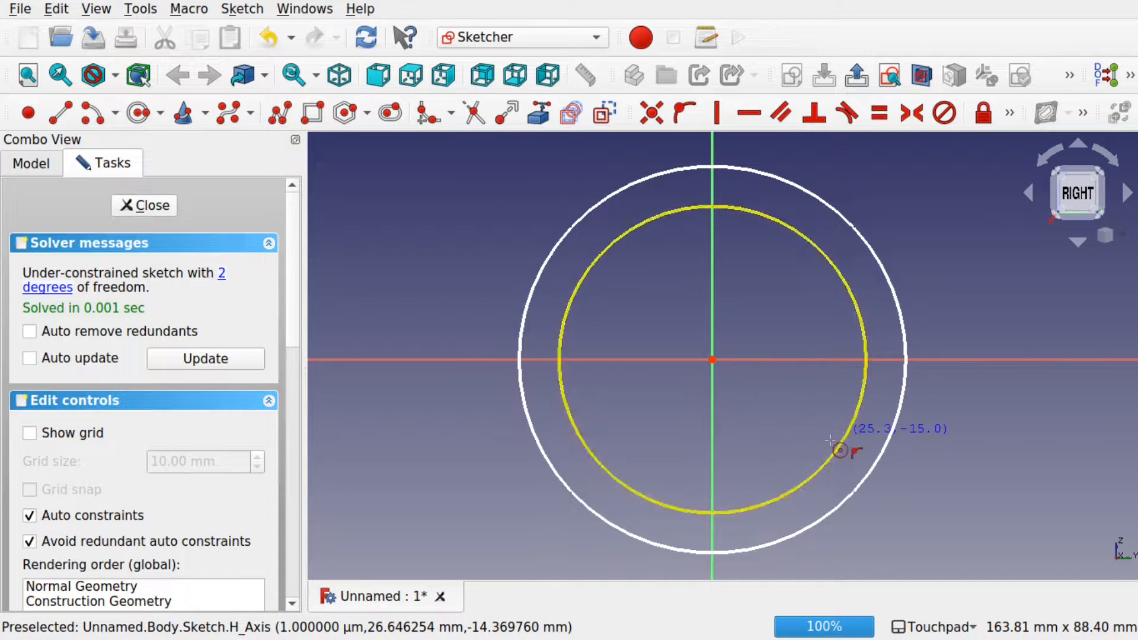
right_click(775, 405)
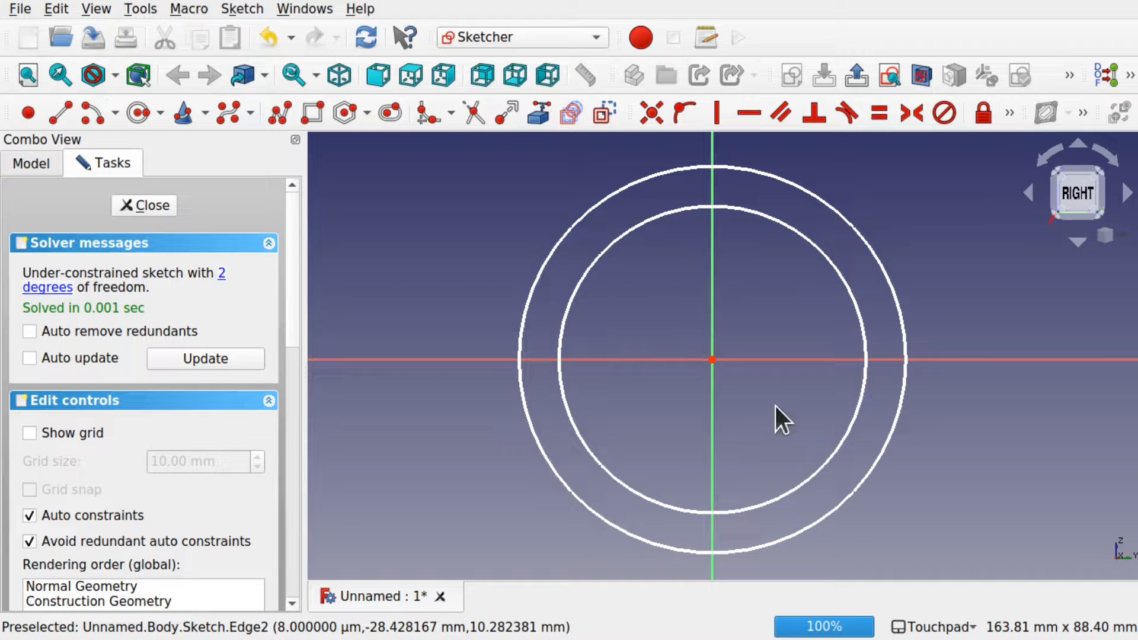
Step: Select the inner circle and bring up the radius/diameter constraint choices
click(857, 408)
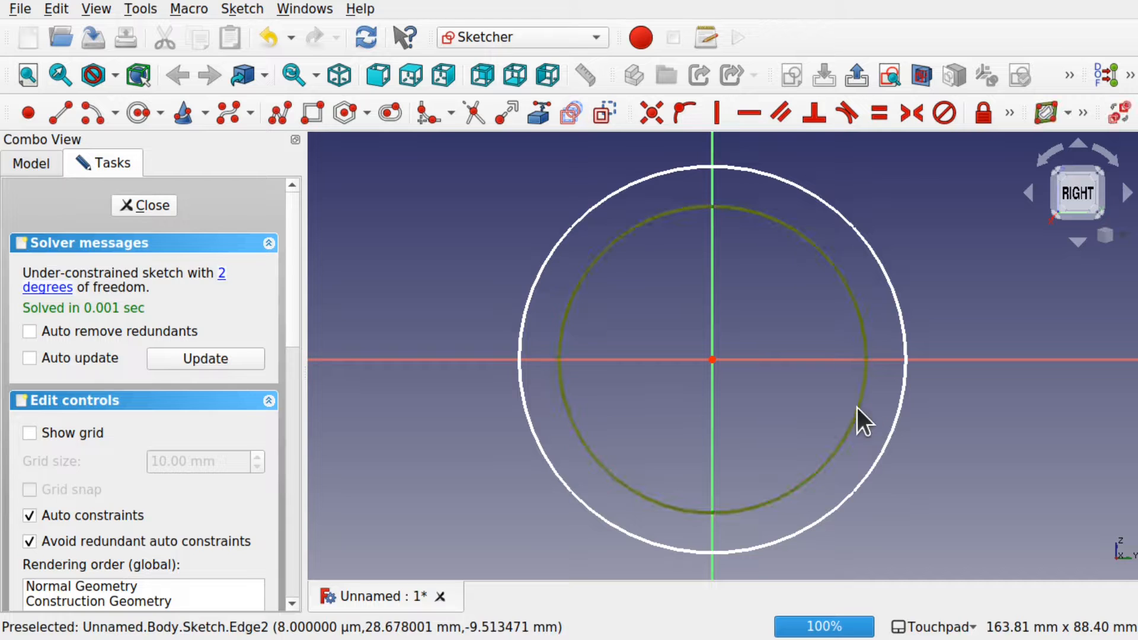
click(1009, 112)
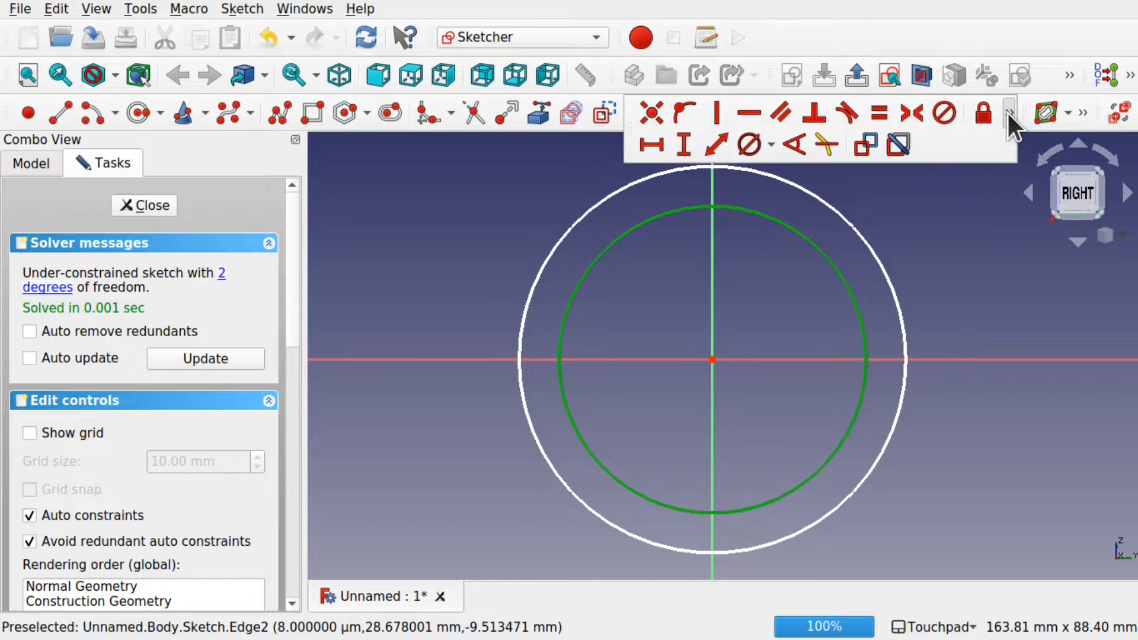
click(771, 144)
Step: Constrain the inner circle to a 60 mm diameter
click(800, 191)
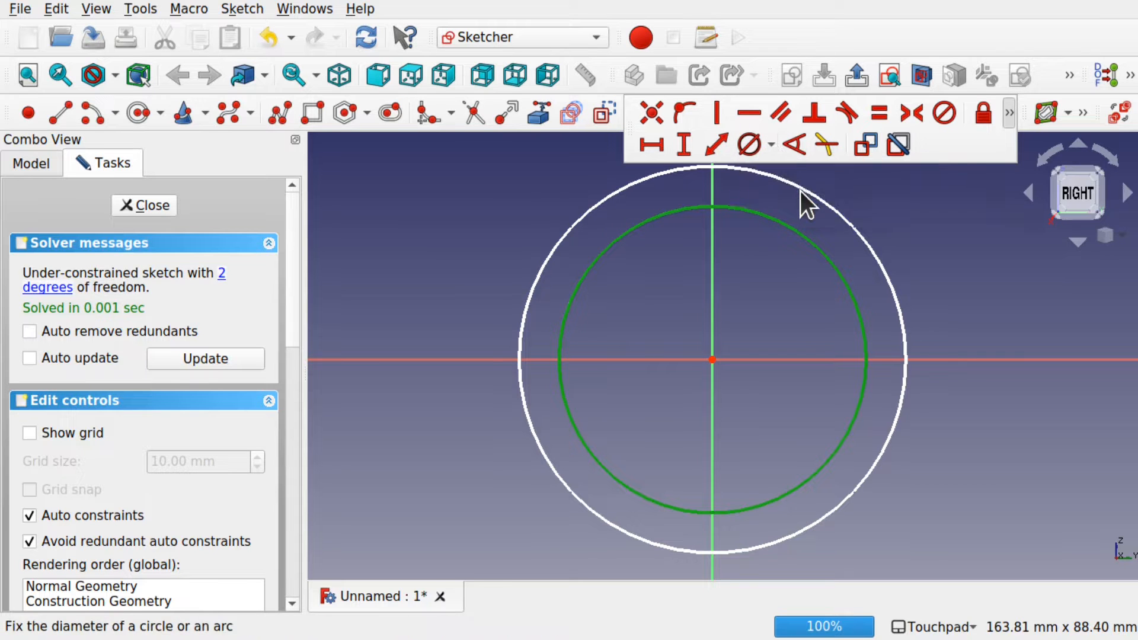
click(800, 191)
text(60)
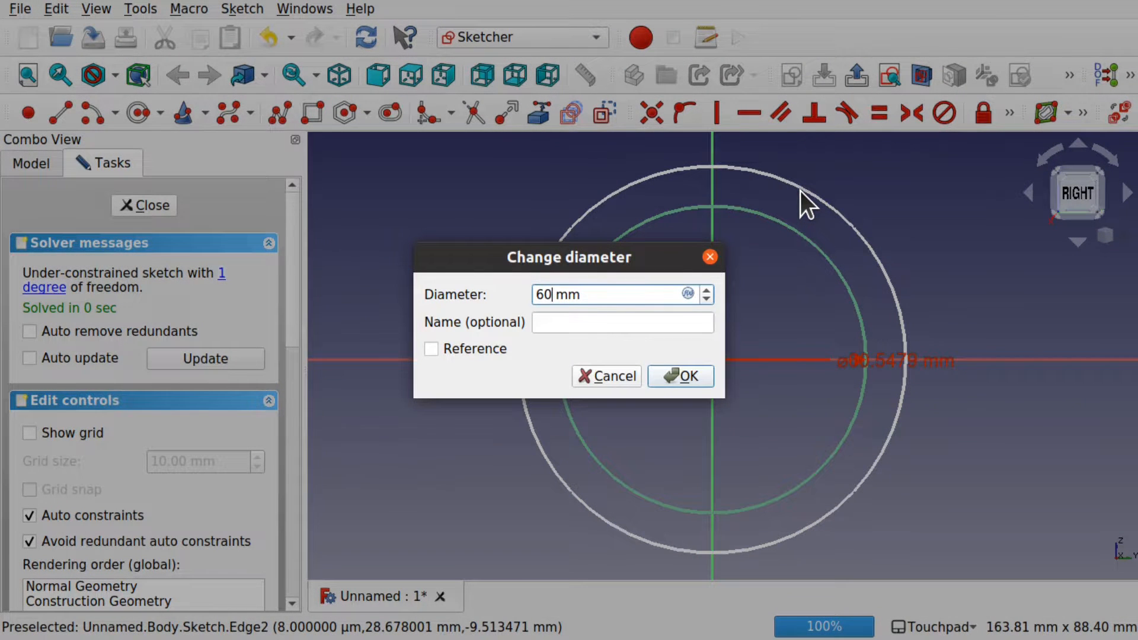
key(Return)
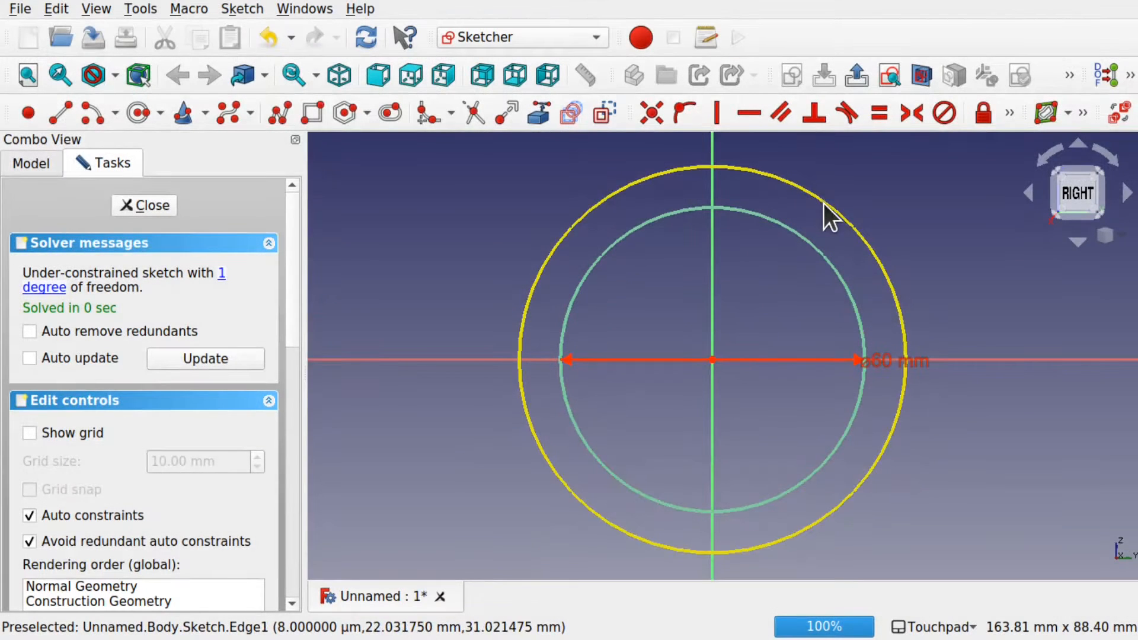
Step: Constrain the outer circle to a 70 mm diameter and close the sketch
click(827, 203)
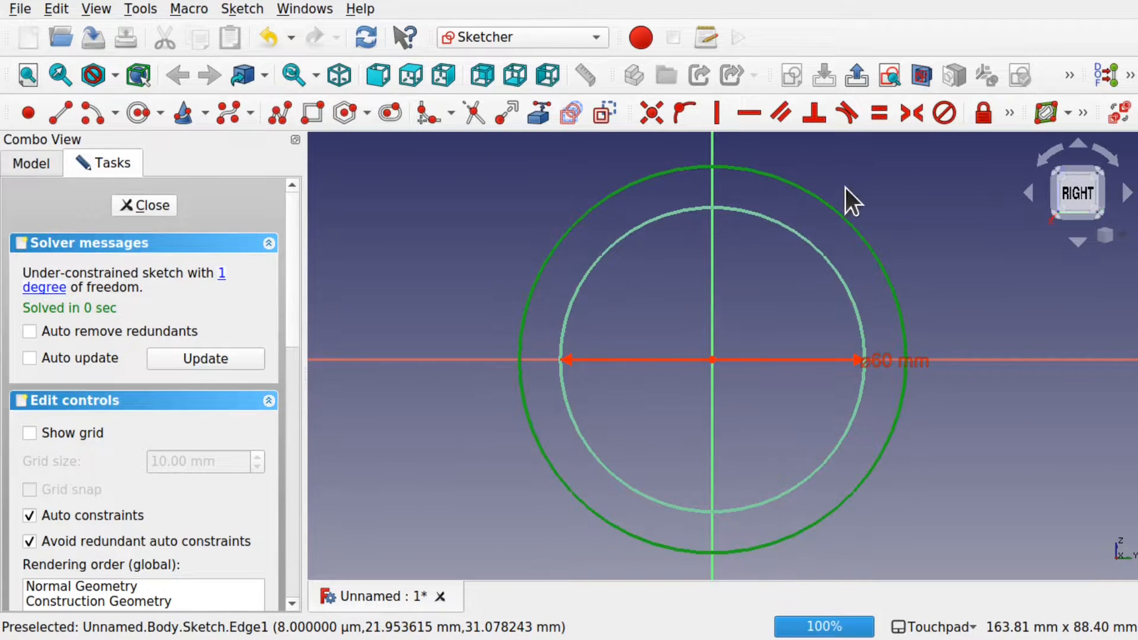
click(1010, 124)
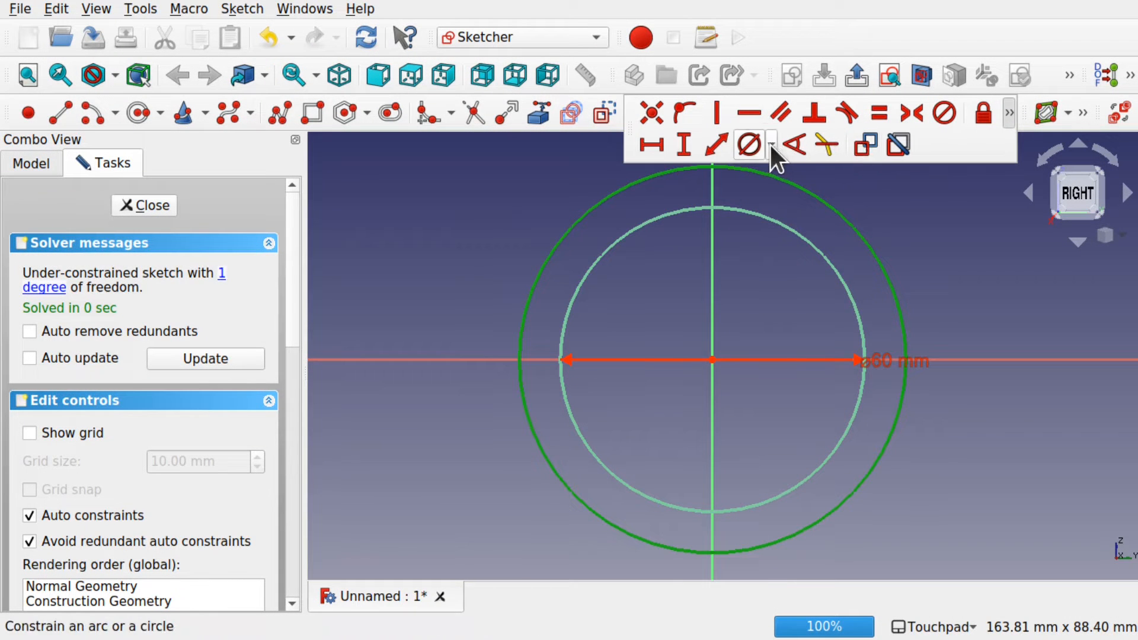
click(755, 141)
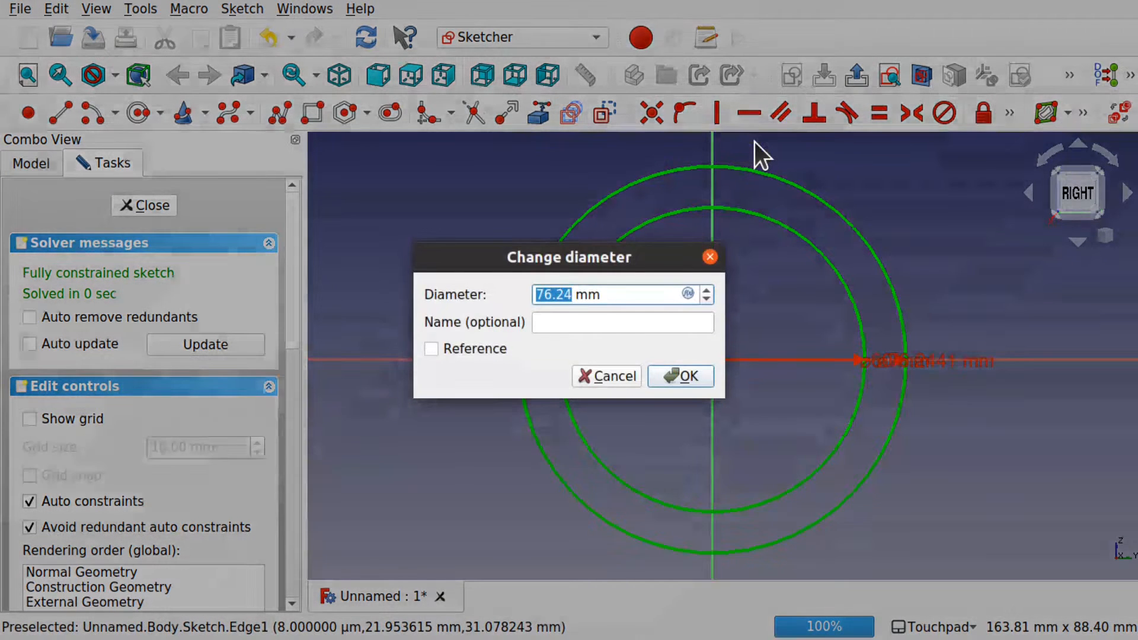
text(70)
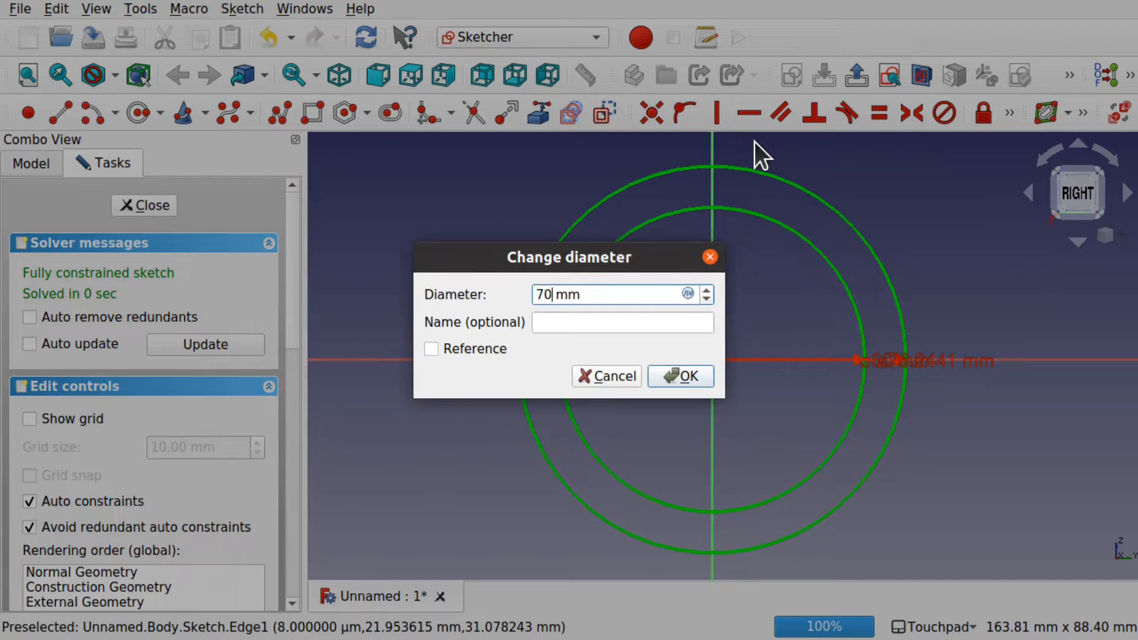
key(Return)
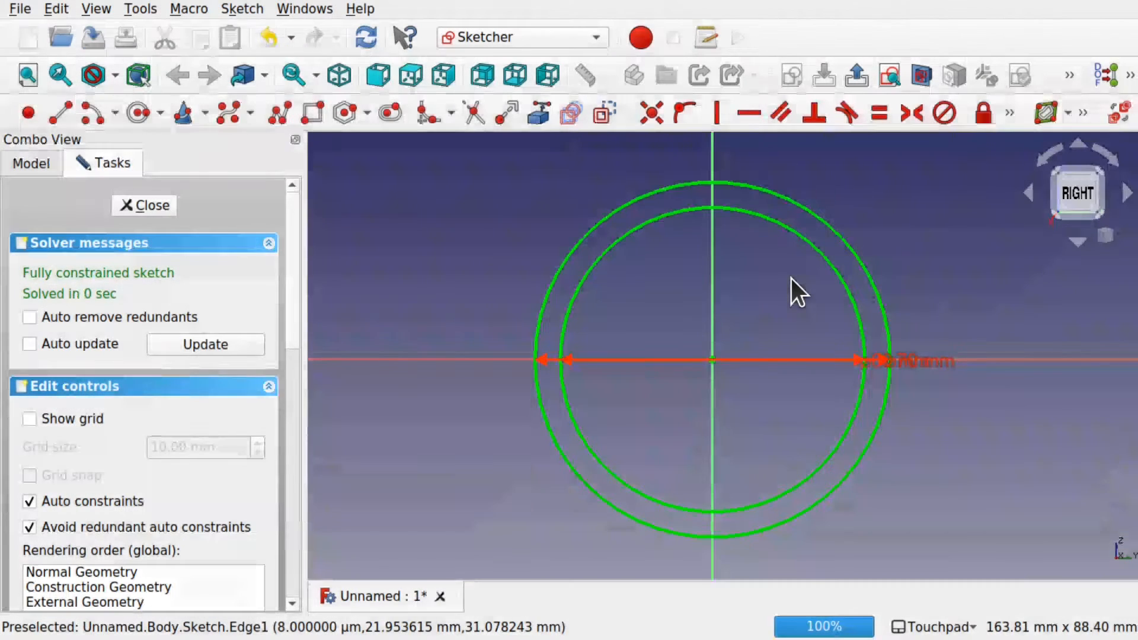
shift+drag(756, 358, 739, 289)
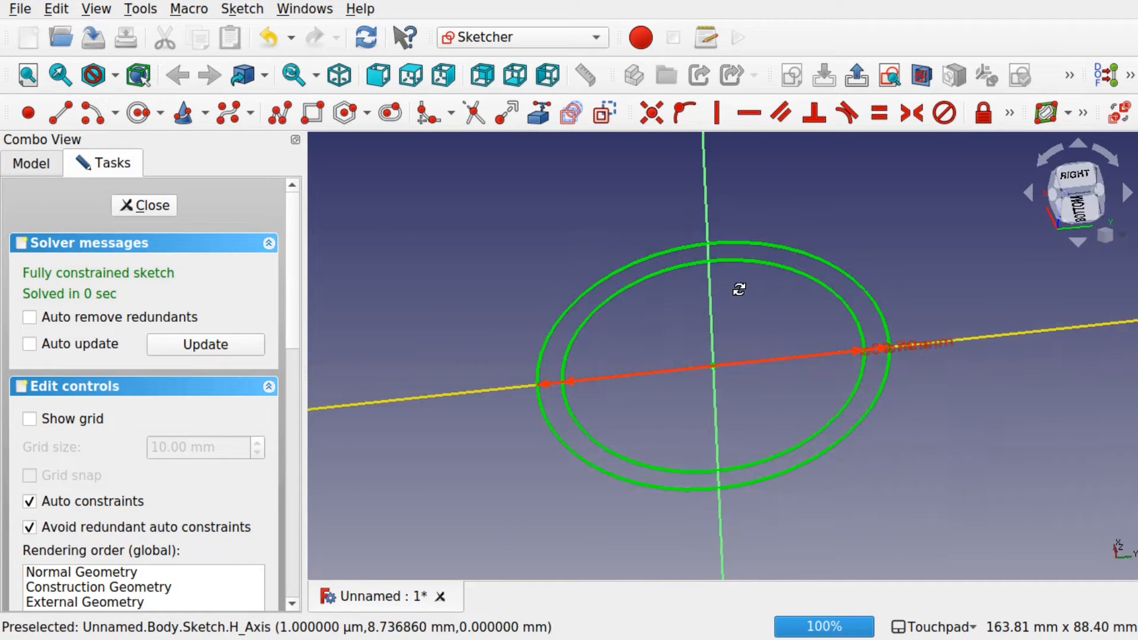
click(147, 206)
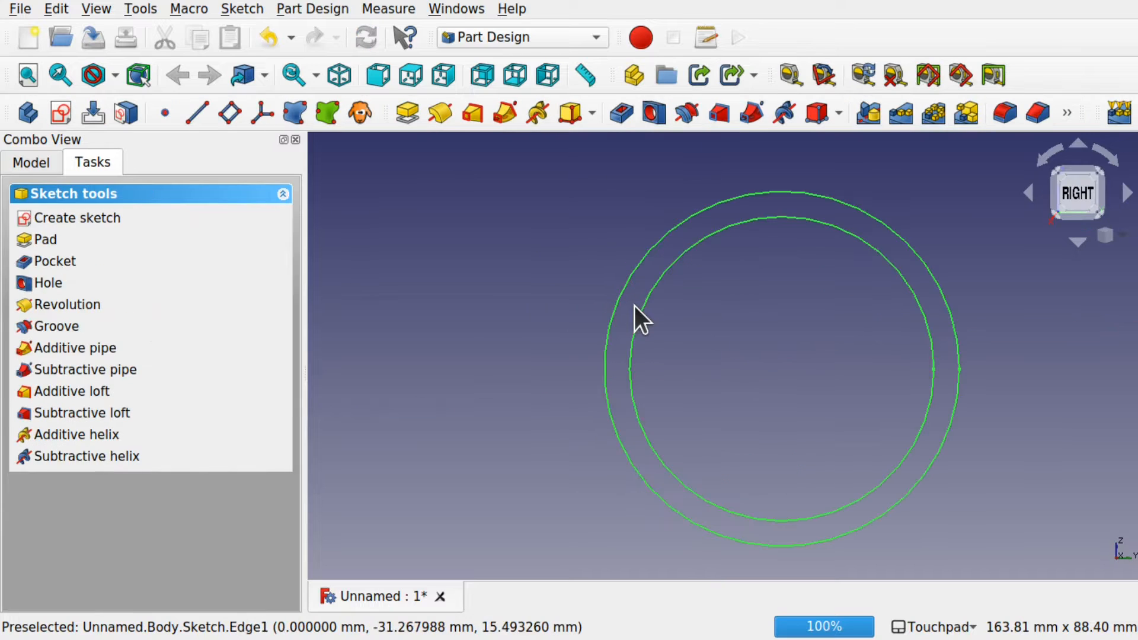
Step: Pad the ring sketch 50 mm into a hollow tube
shift+drag(634, 305, 635, 267)
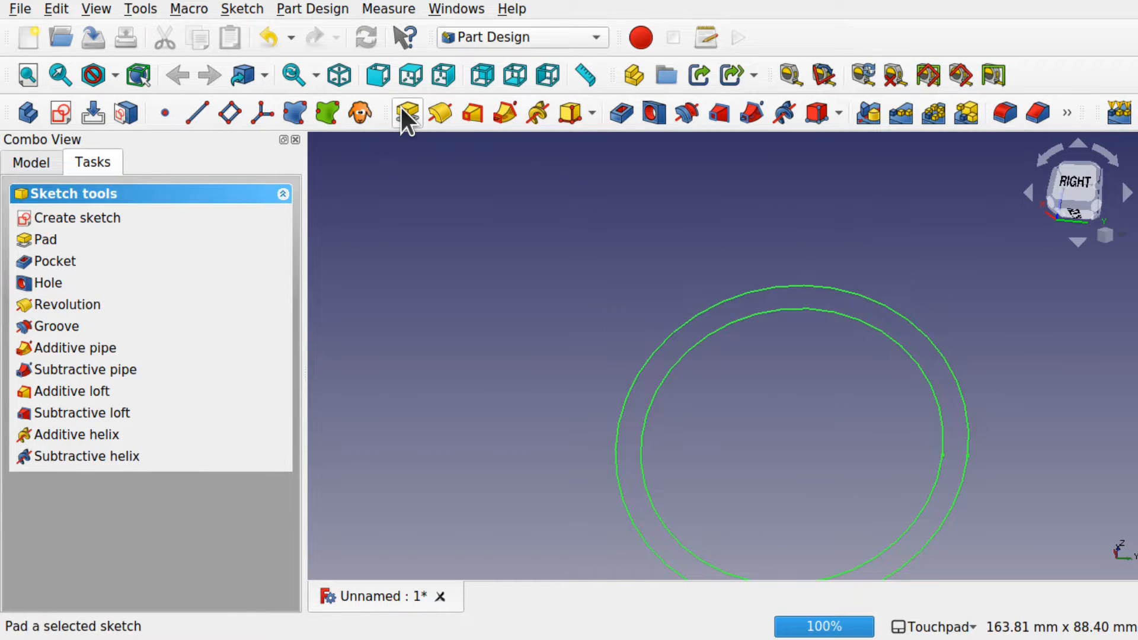
click(52, 239)
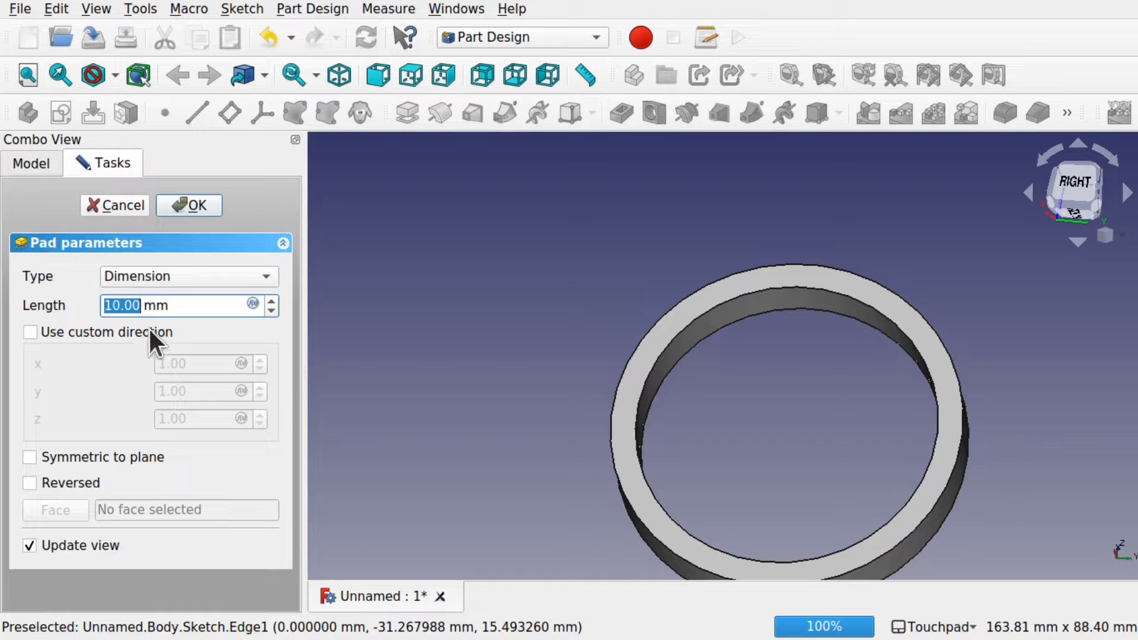
text(50)
click(201, 202)
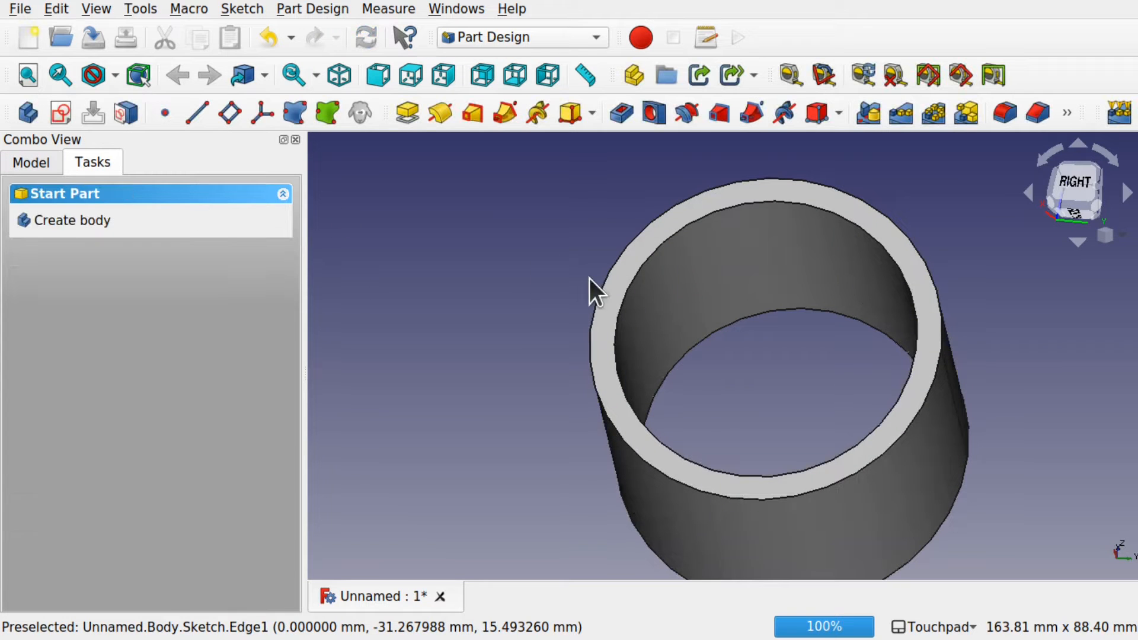
shift+drag(791, 337, 631, 332)
Step: View the tube from the rear and begin a new sketch in its body
shift+drag(829, 371, 691, 369)
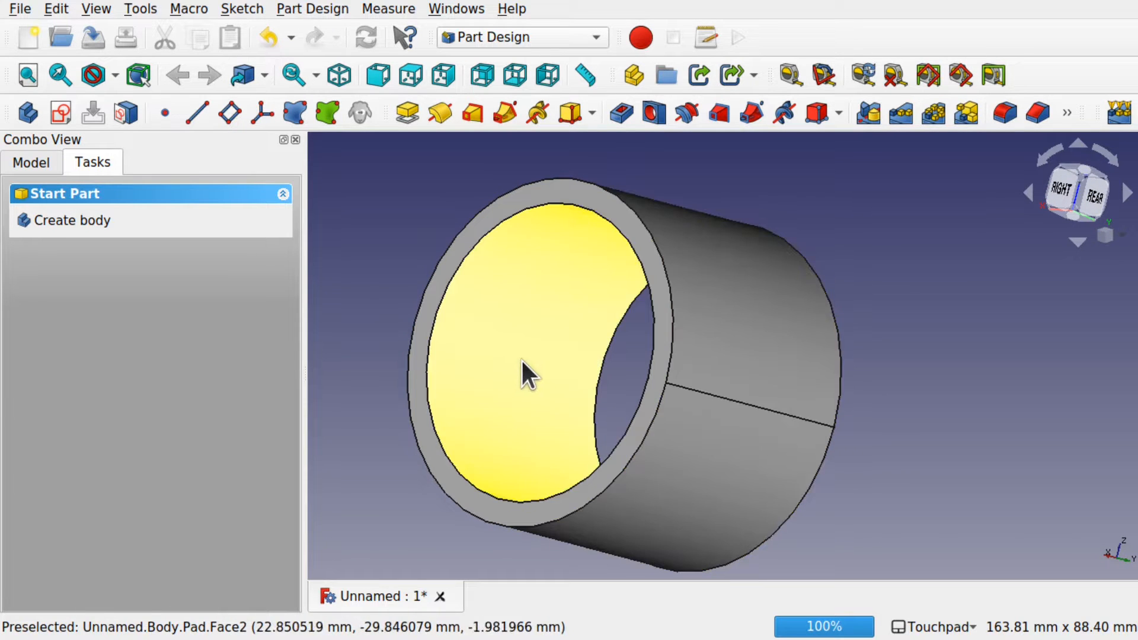
click(31, 161)
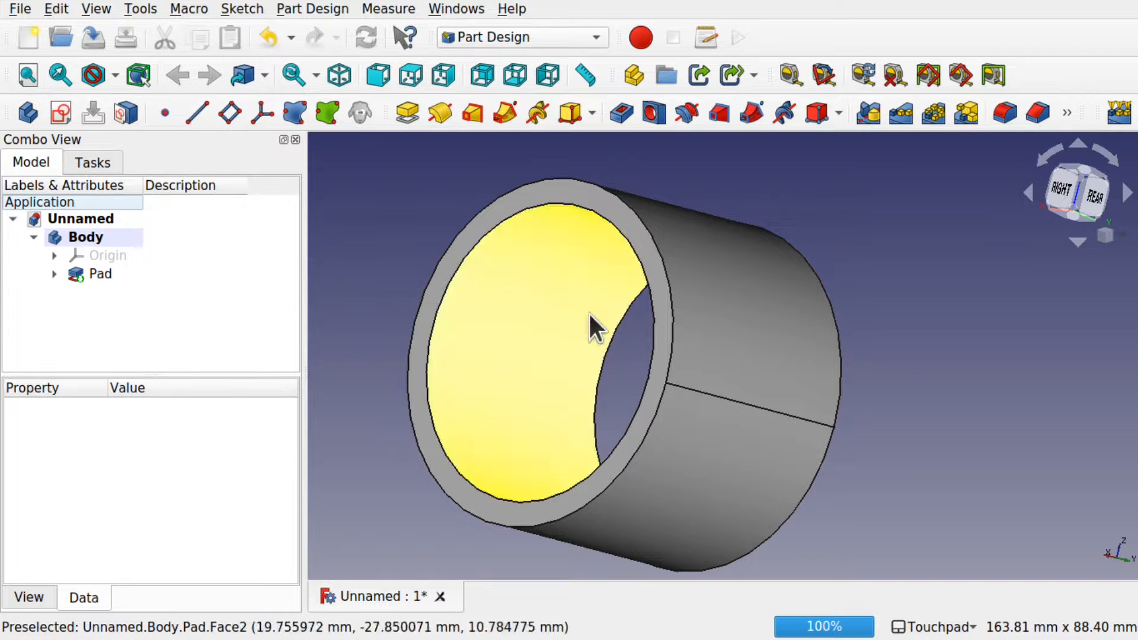
alt+drag(688, 337, 577, 353)
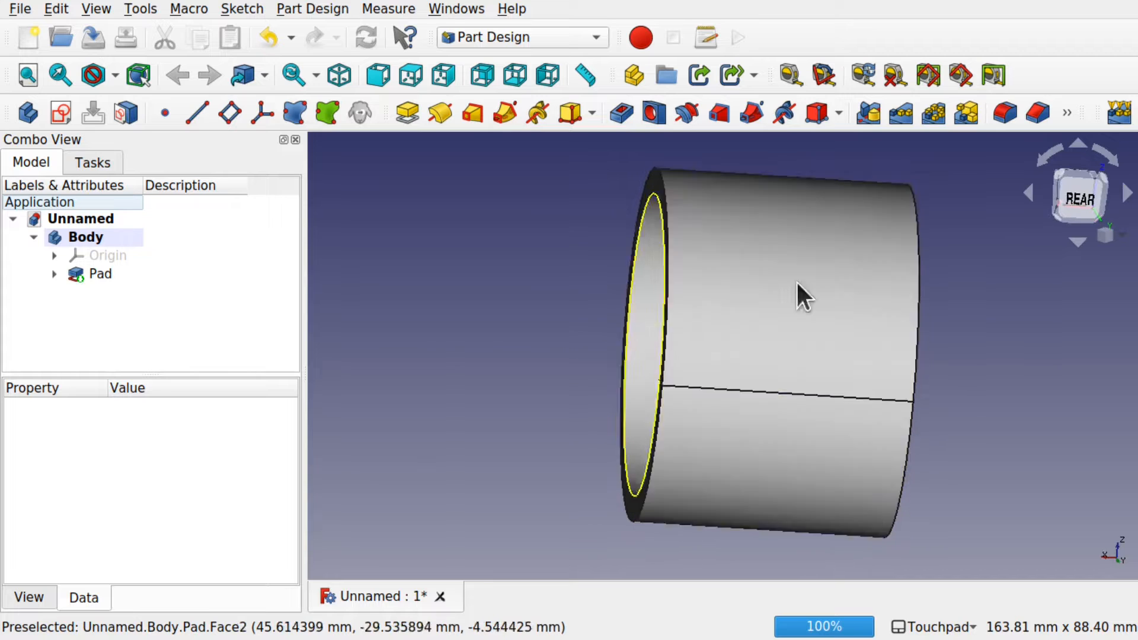
click(1074, 206)
shift+drag(1003, 341, 905, 318)
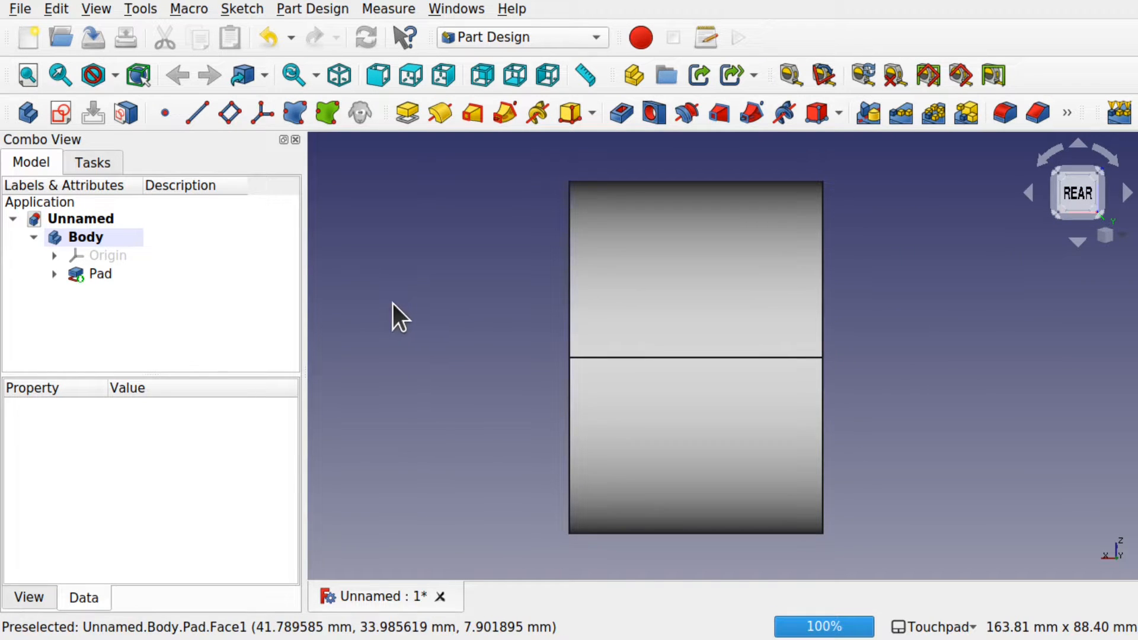
click(62, 118)
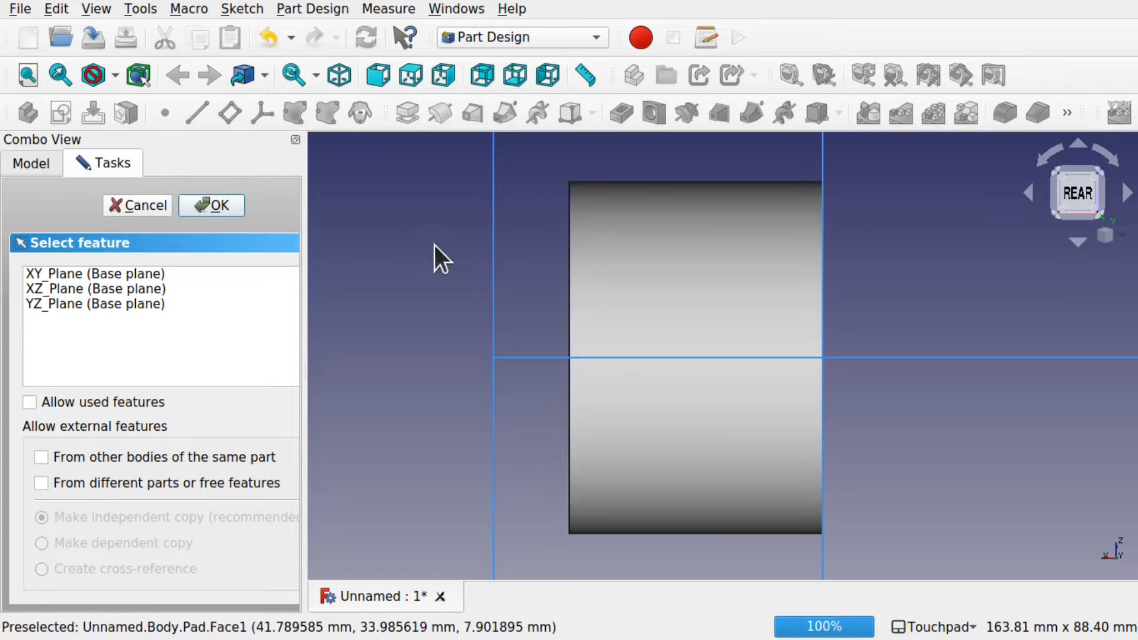
Step: Place the new sketch on the XZ_Plane, viewed straight from the front
scroll(508, 297, down, 2)
shift+drag(508, 297, 523, 383)
click(937, 223)
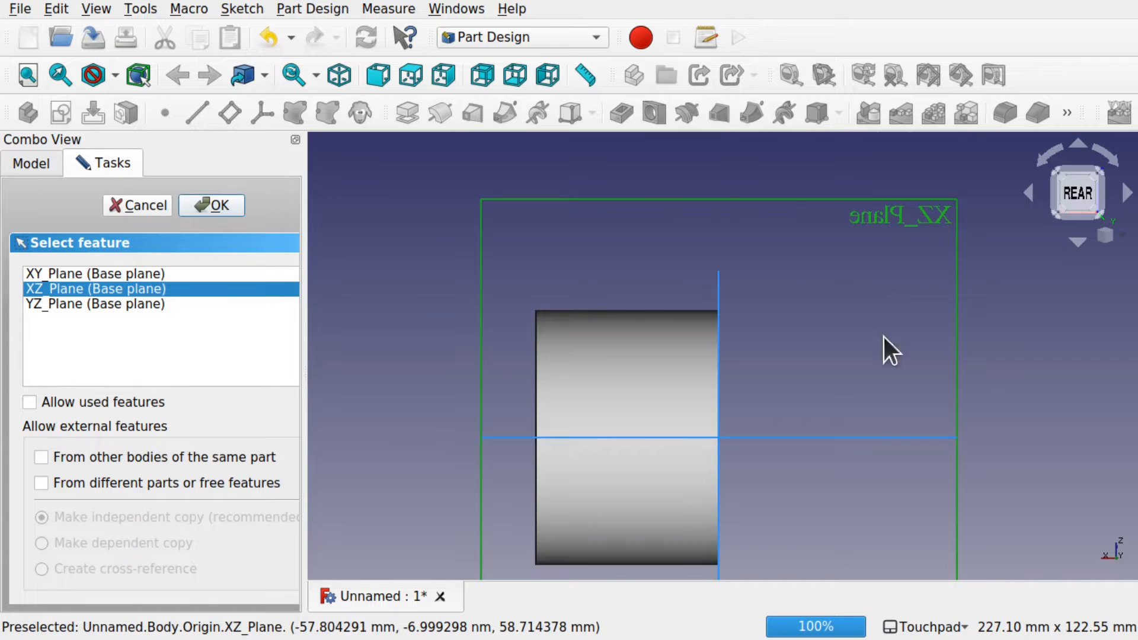
alt+drag(884, 337, 578, 374)
alt+drag(971, 380, 778, 410)
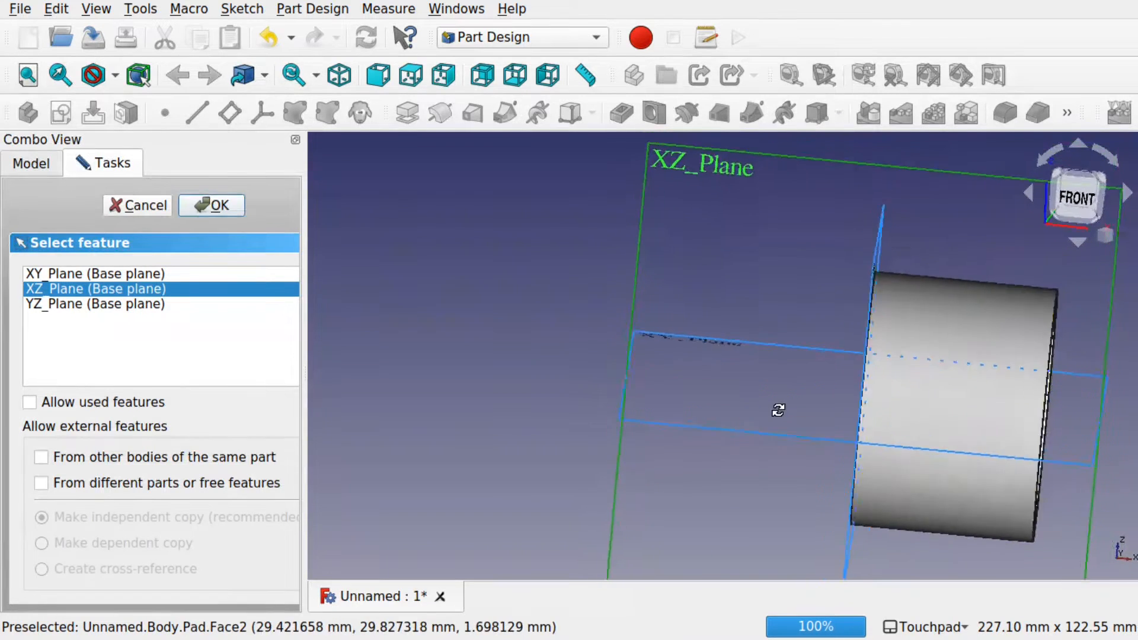
click(1084, 194)
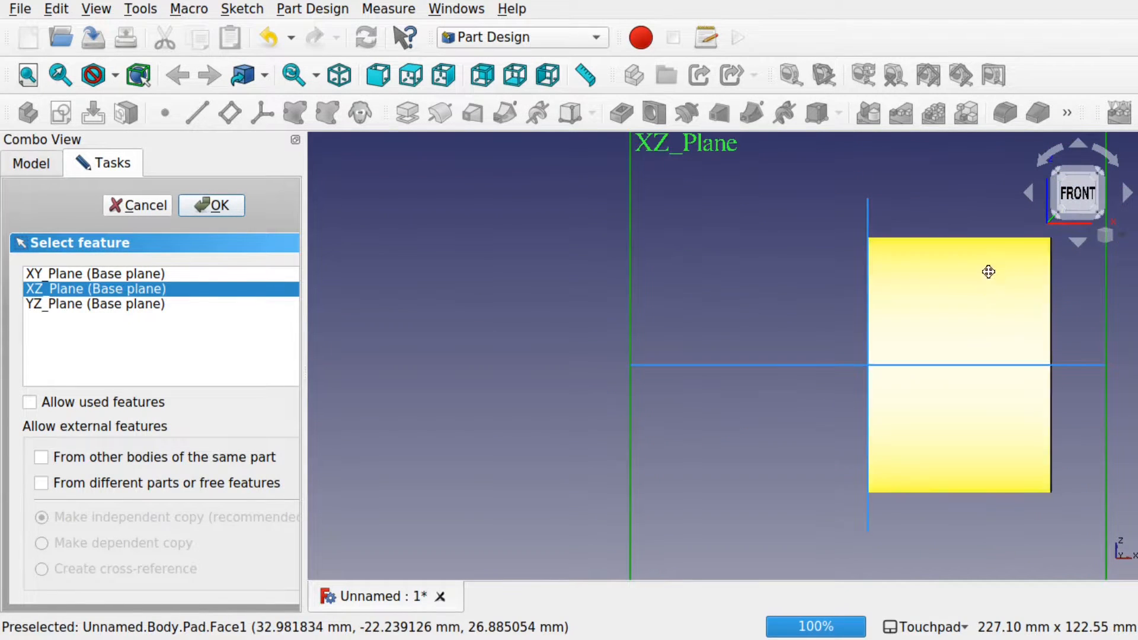
shift+drag(988, 272, 882, 322)
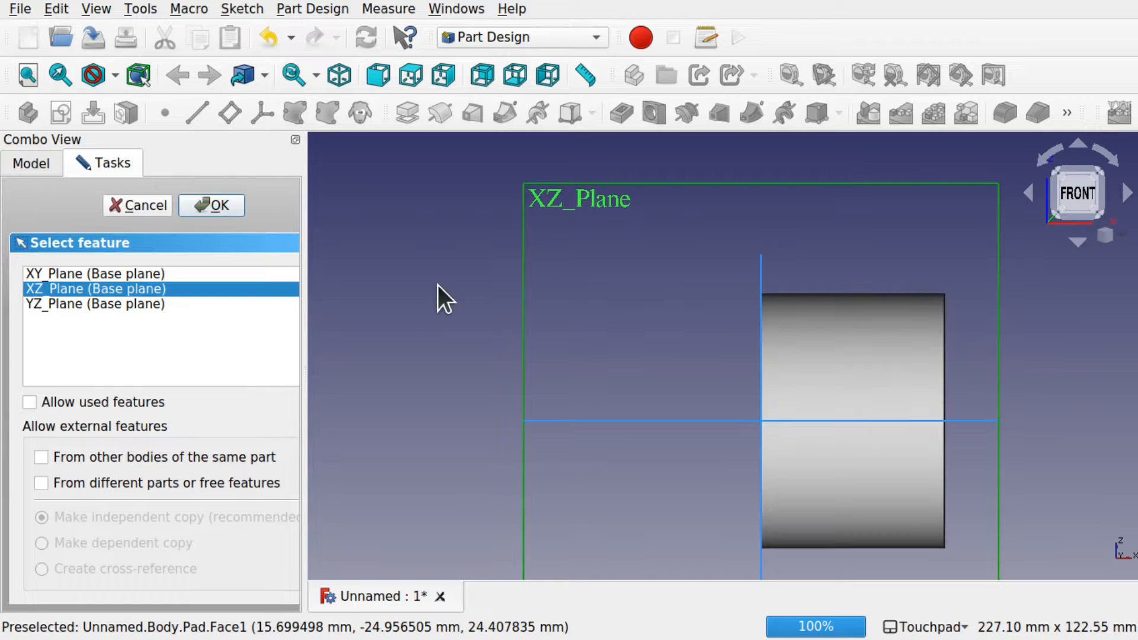
click(212, 206)
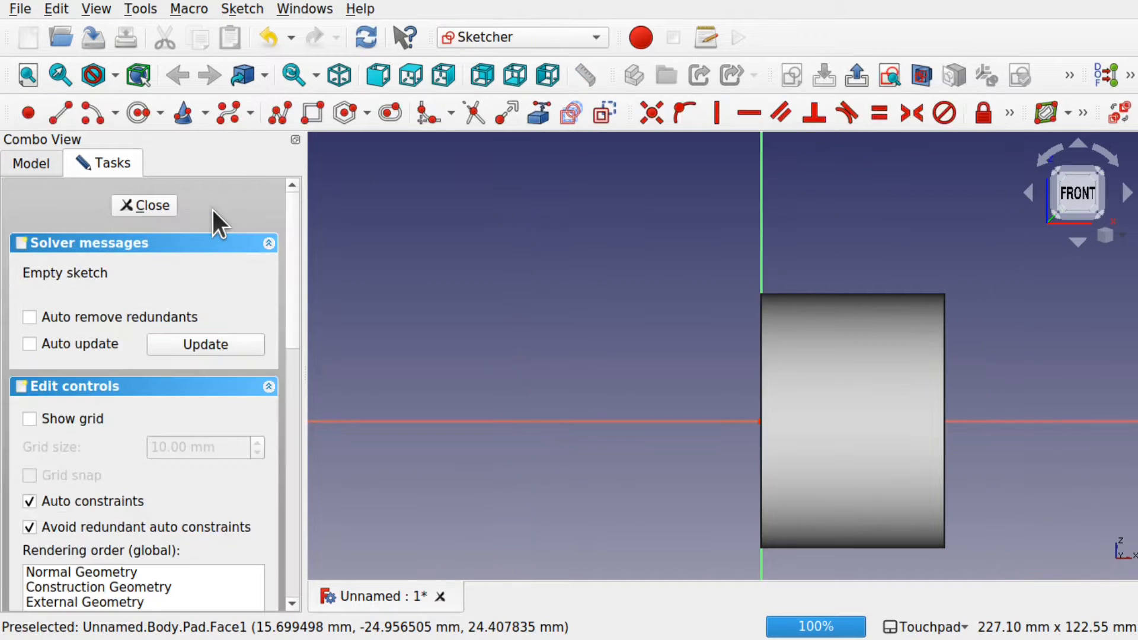
Step: Turn on Section view to show the tube cut open
mouse_move(692, 375)
alt+mouse_down()
mouse_move(802, 381)
mouse_move(700, 388)
alt+mouse_up()
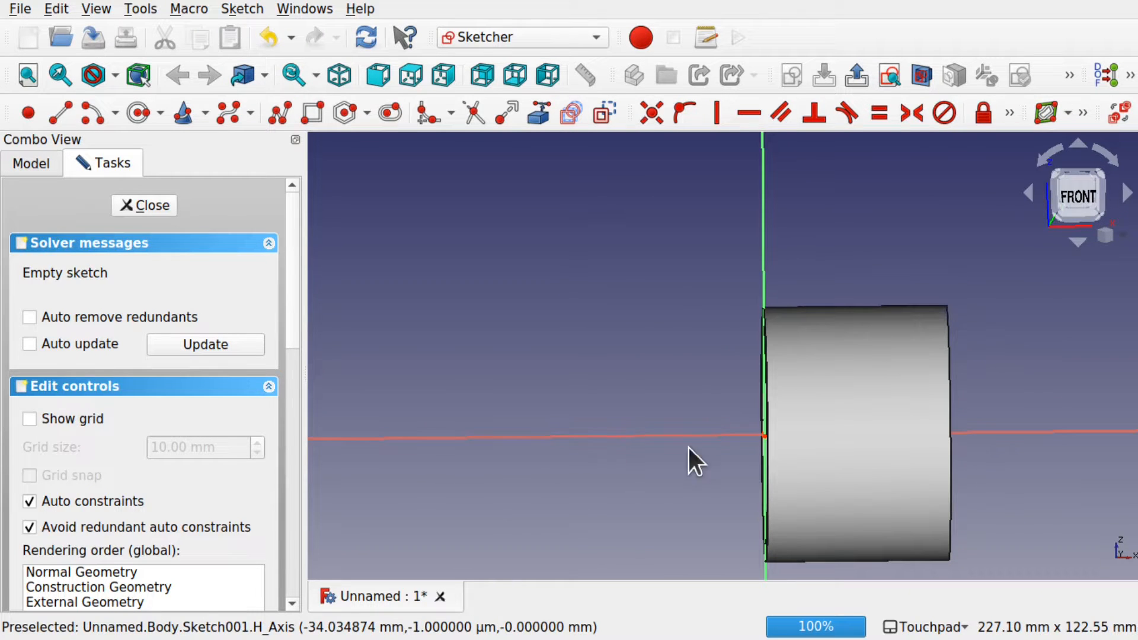
click(763, 430)
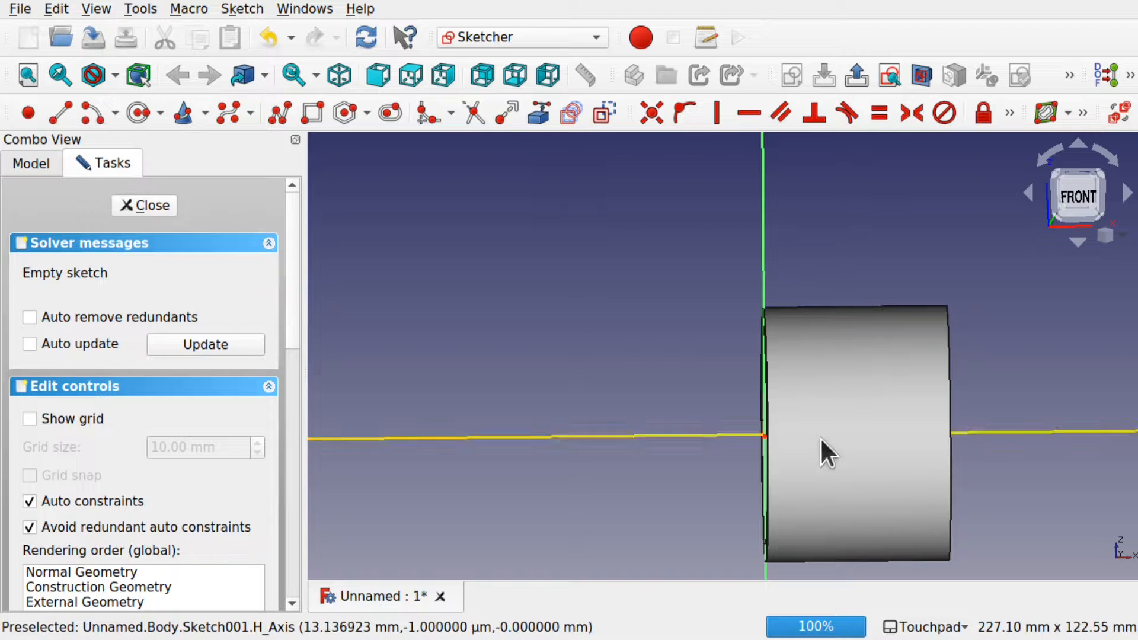
click(917, 75)
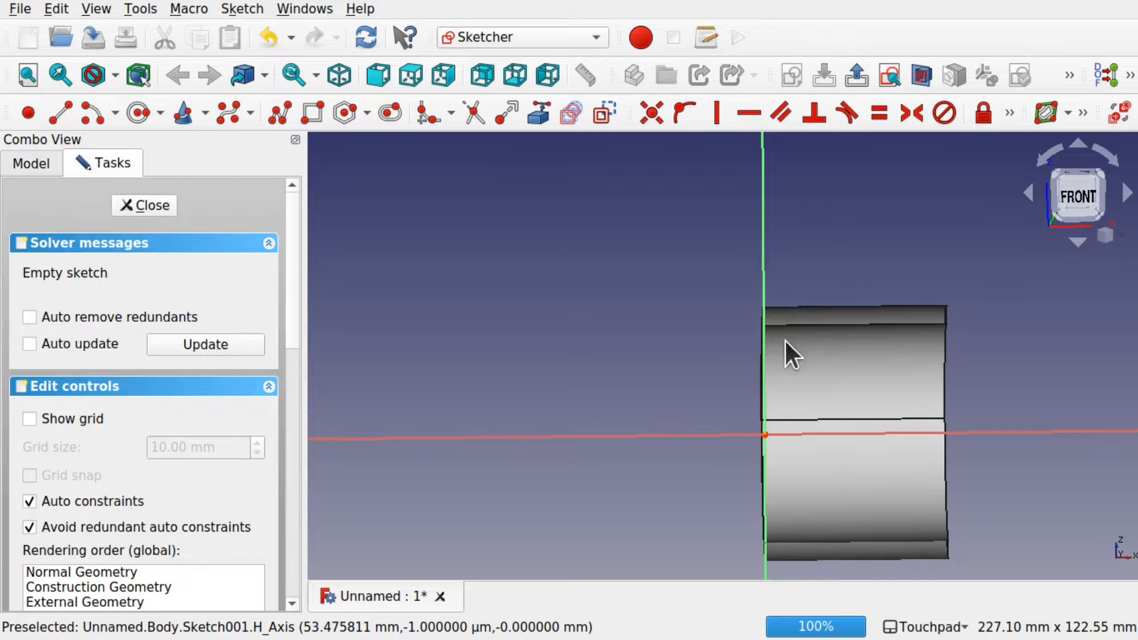
alt+drag(783, 339, 812, 333)
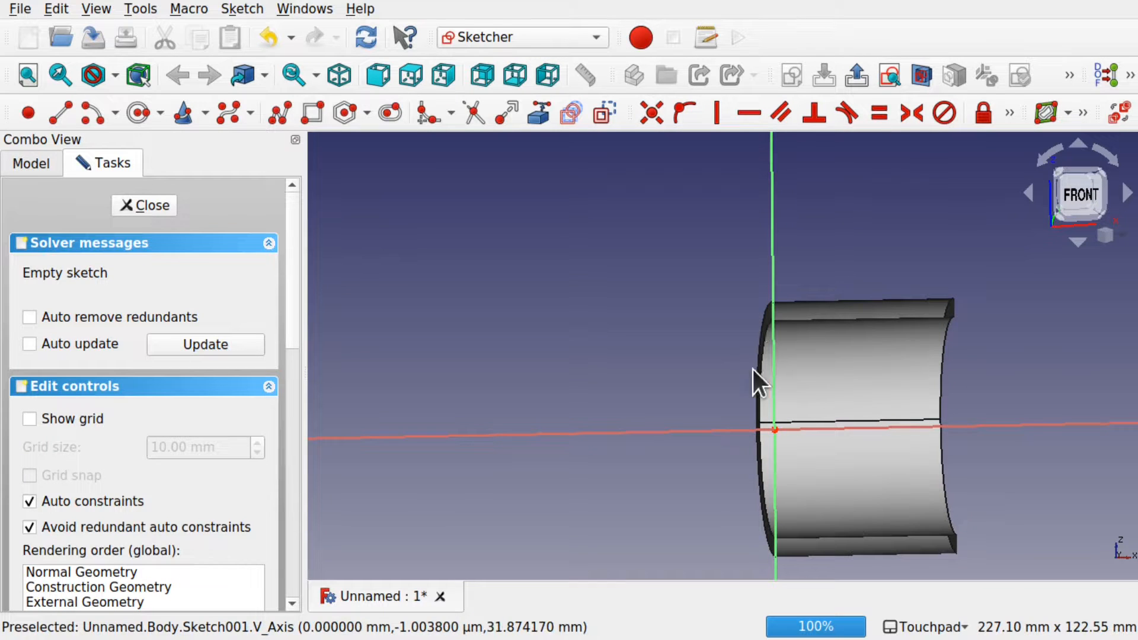
alt+drag(784, 318, 826, 336)
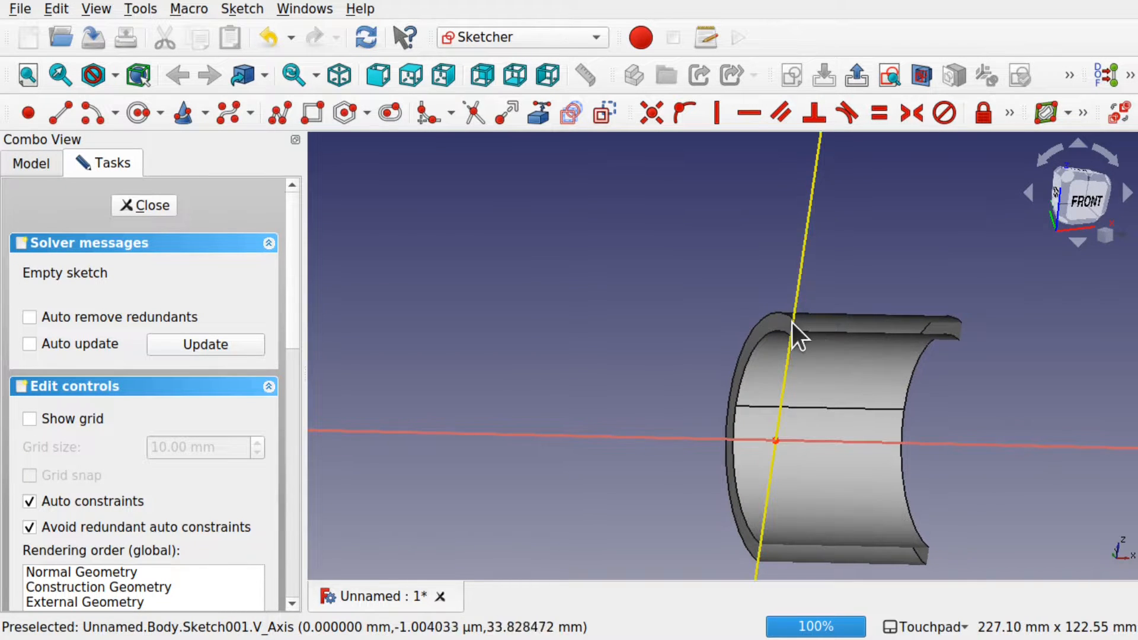
Step: Link the tube's outer edge as external geometry and return to the front view
click(538, 121)
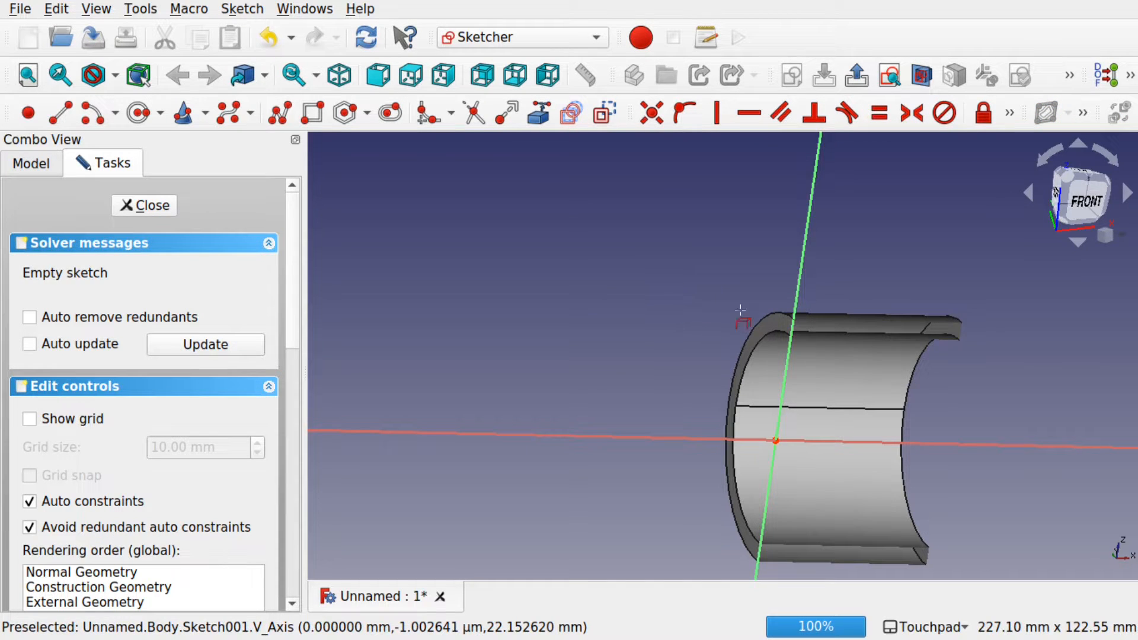
click(767, 323)
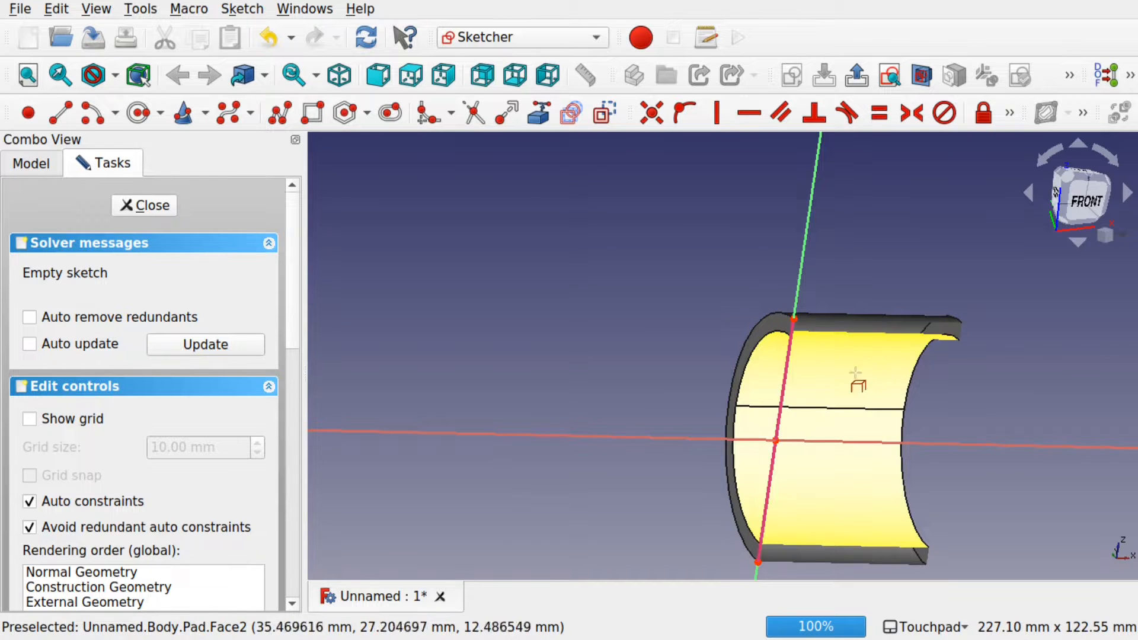
alt+drag(833, 400, 757, 432)
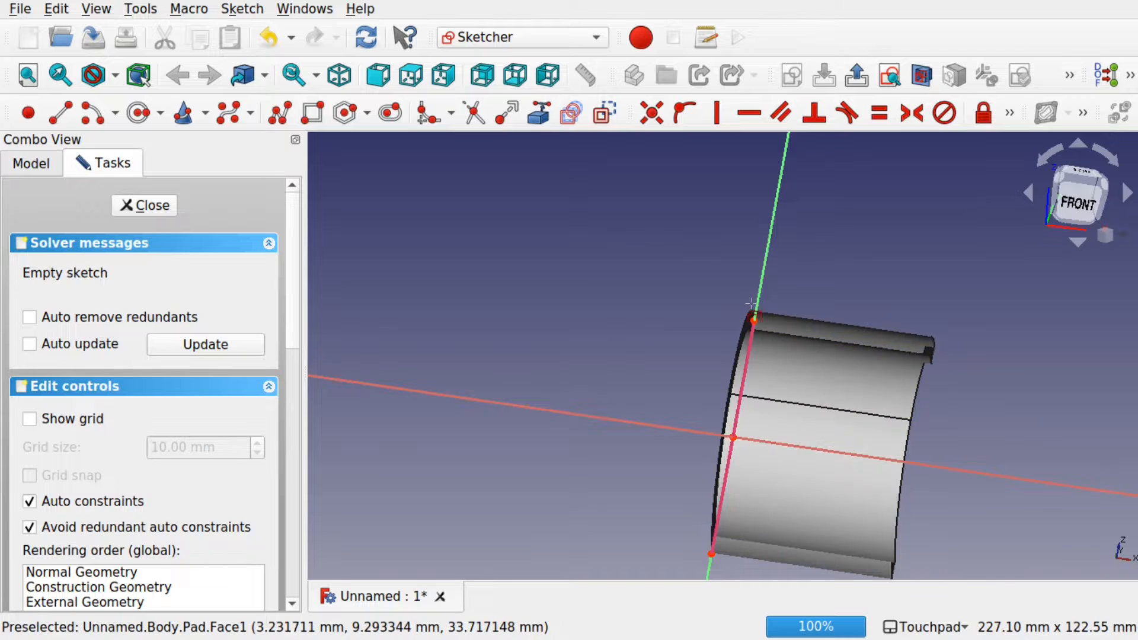
scroll(785, 375, up, 2)
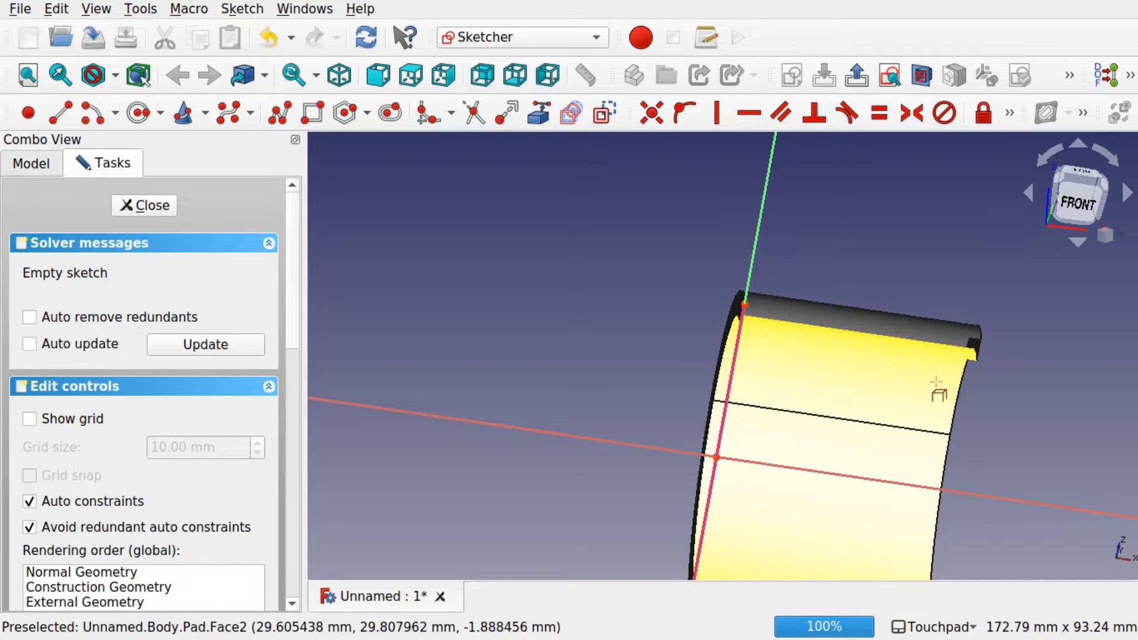
click(1073, 202)
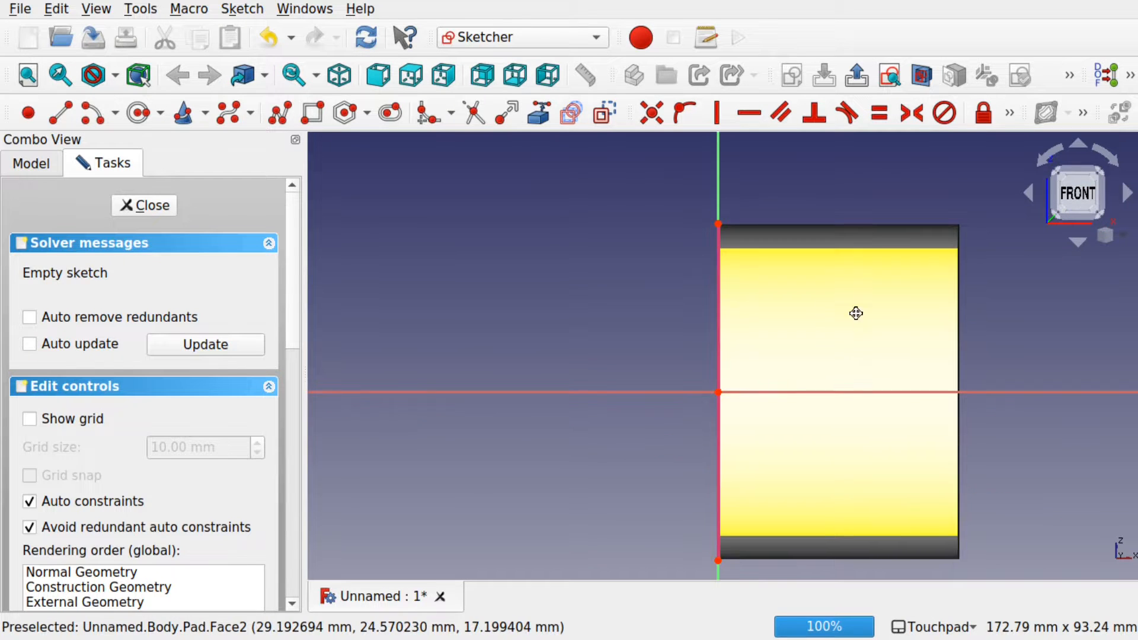
shift+middle_drag(857, 311, 750, 342)
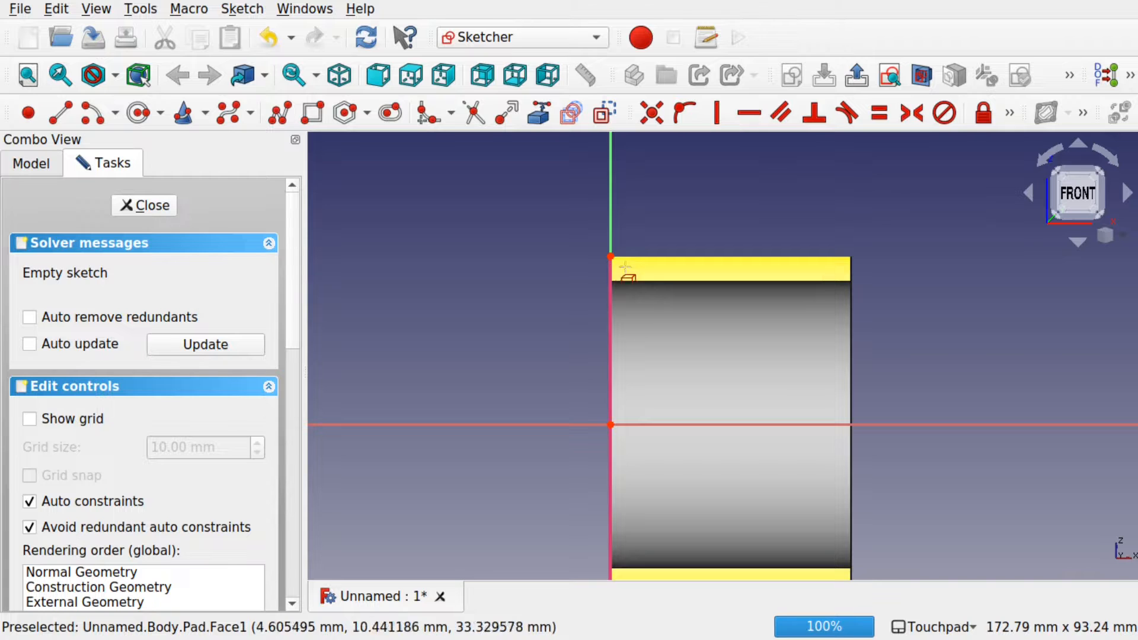
alt+middle_drag(612, 276, 714, 296)
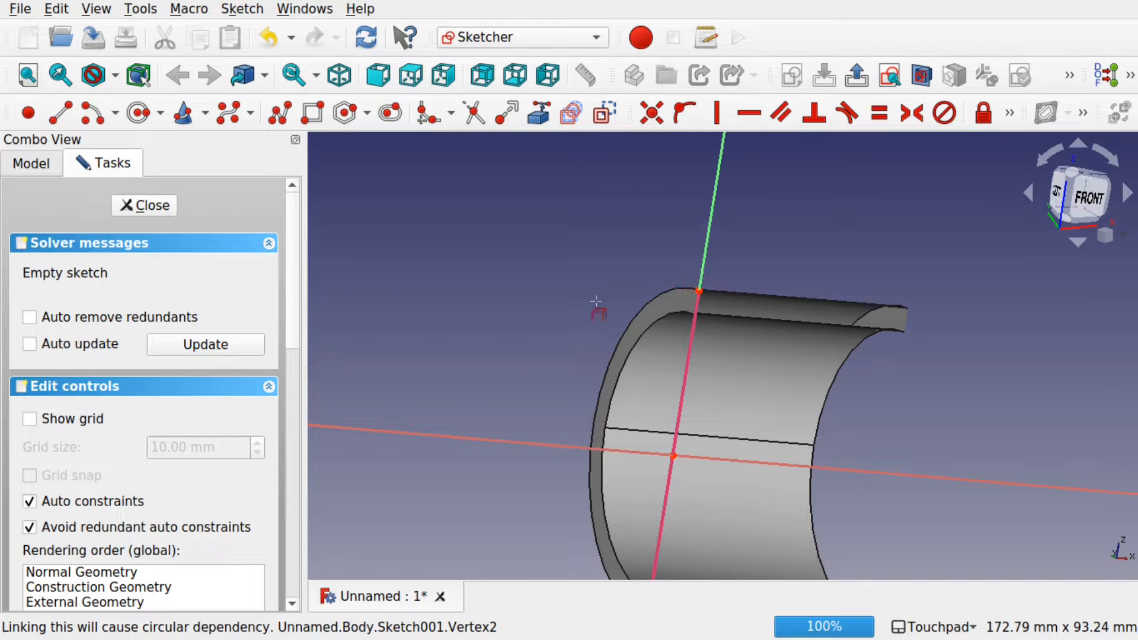
key(1)
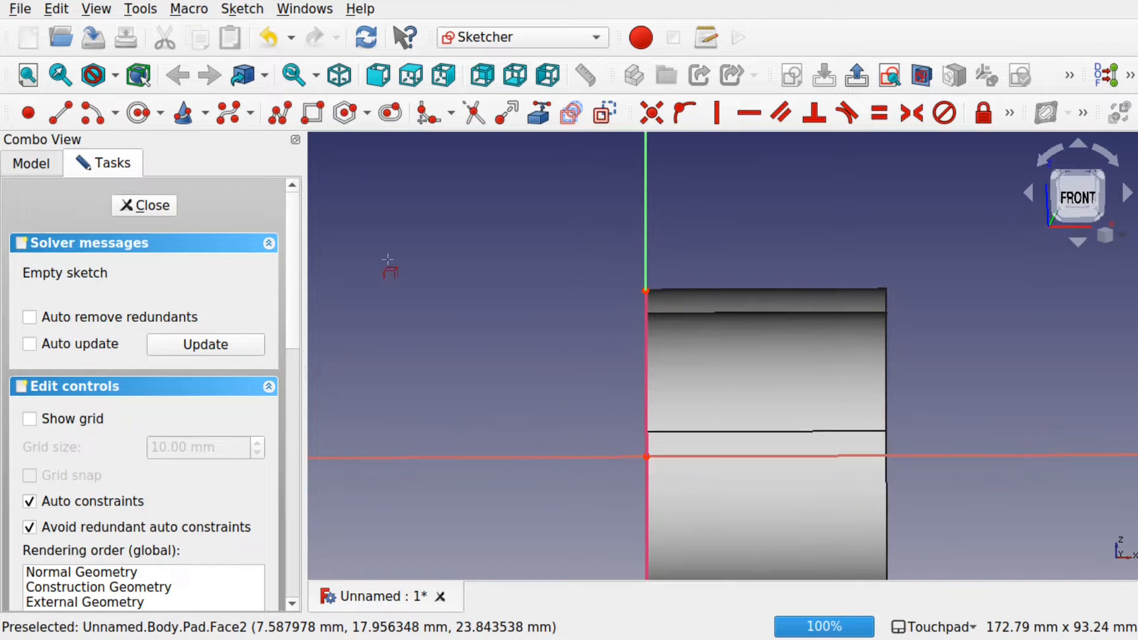
click(274, 122)
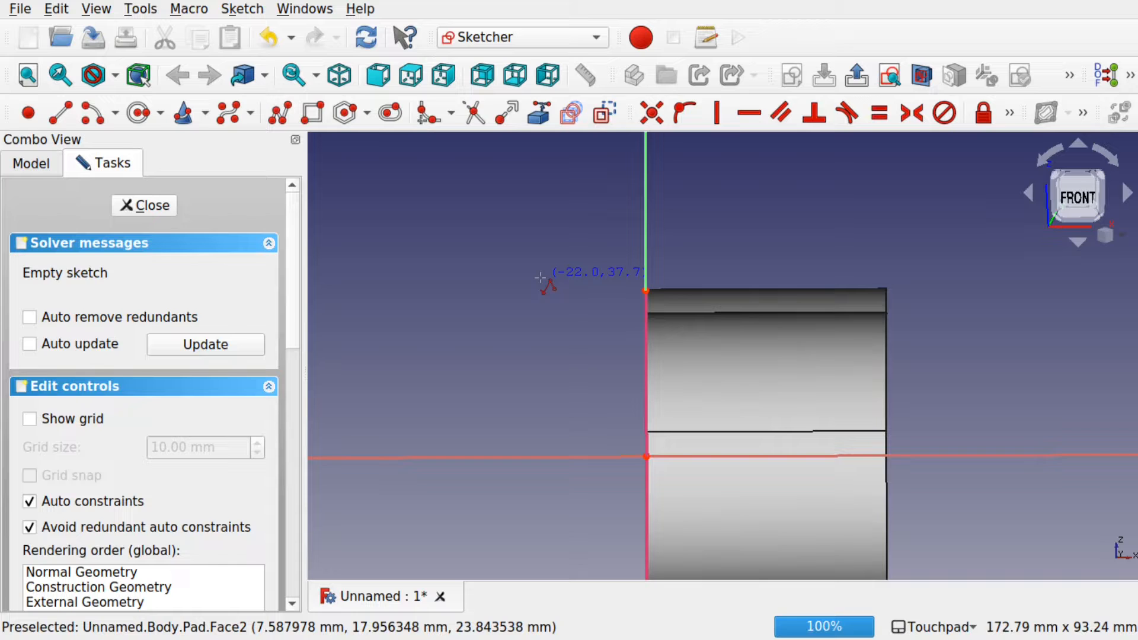
Step: Draw a closed six-segment rib profile with a slanted edge from the tube's top corner
click(645, 290)
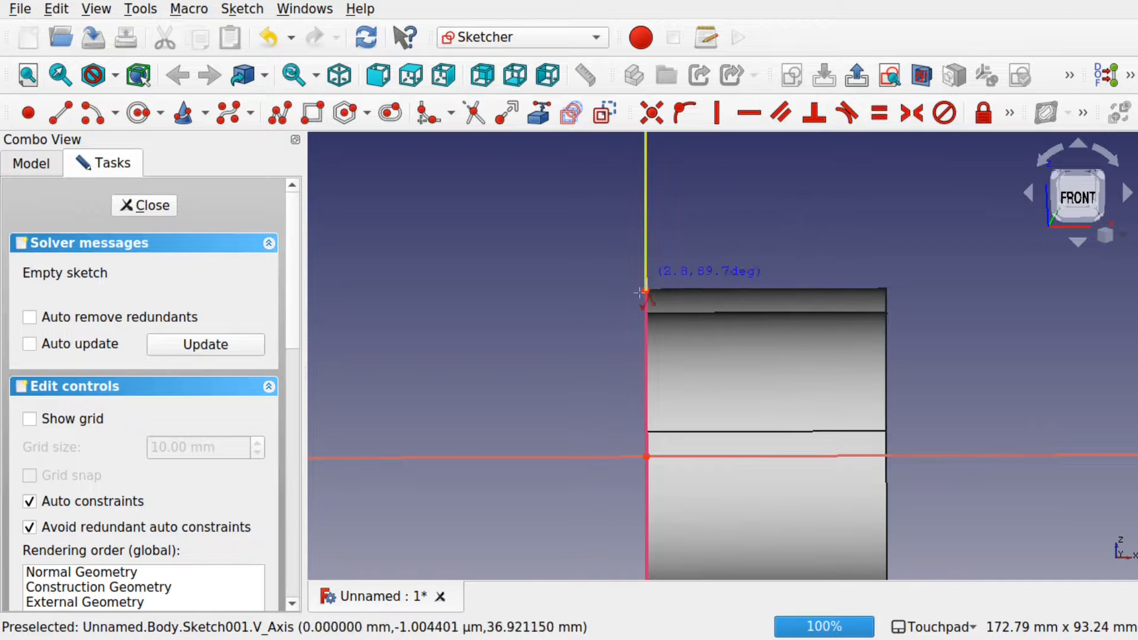
click(700, 217)
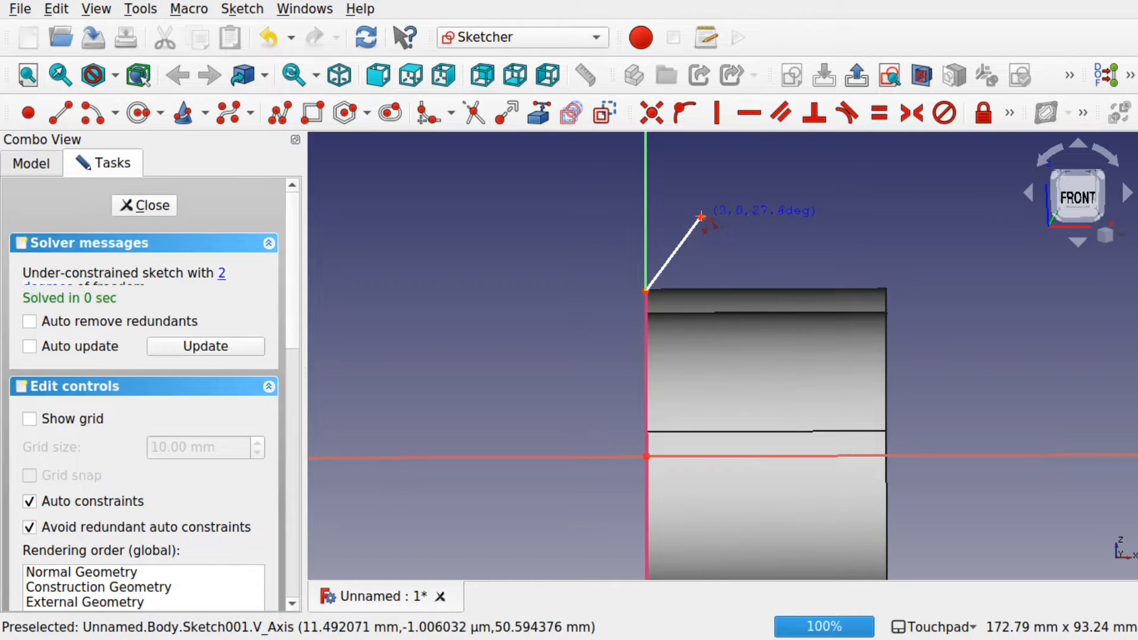
click(751, 217)
click(750, 235)
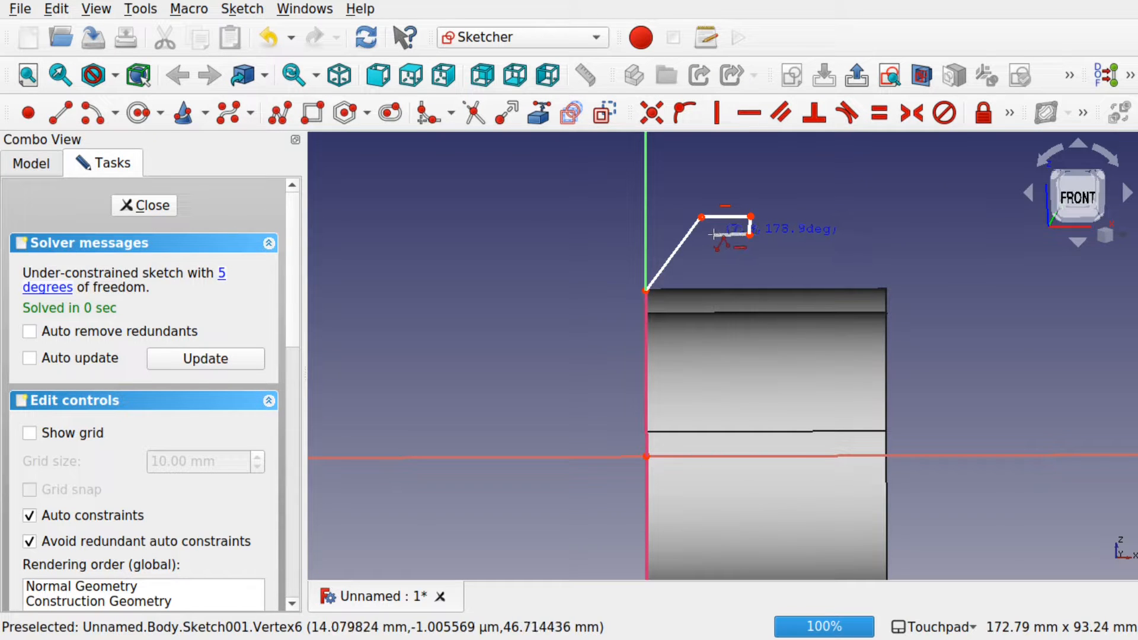
click(712, 234)
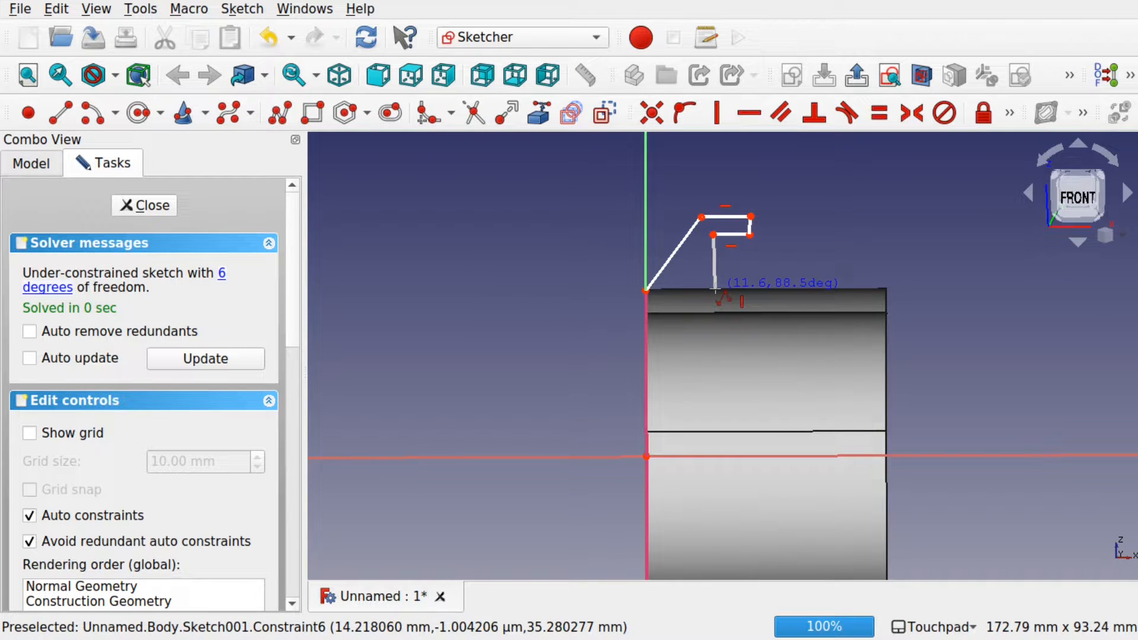
click(714, 291)
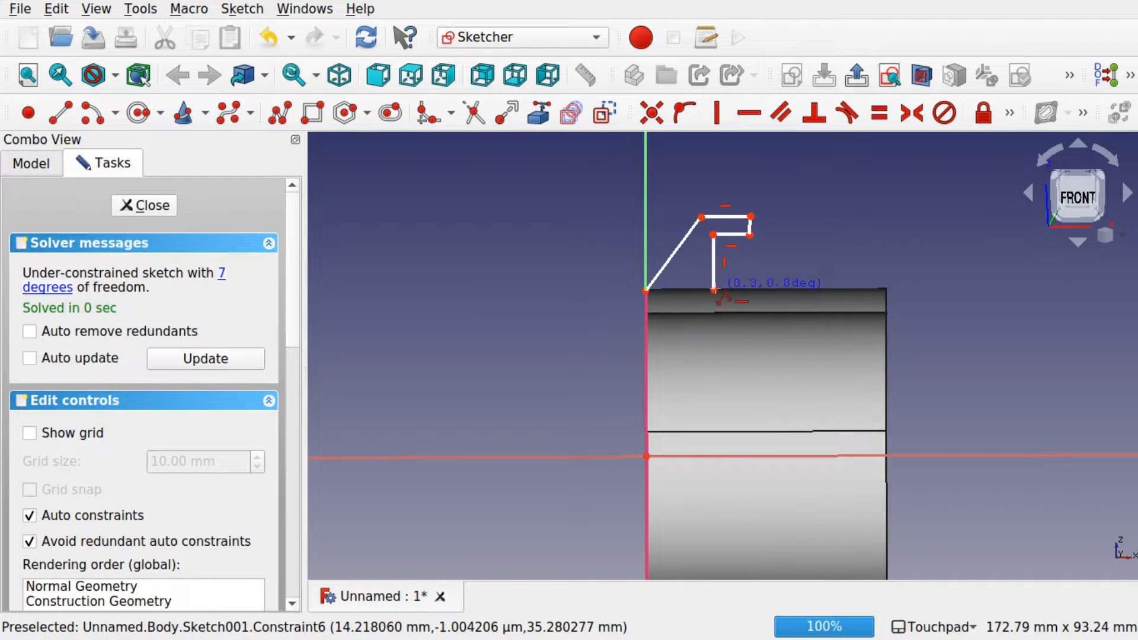
click(646, 291)
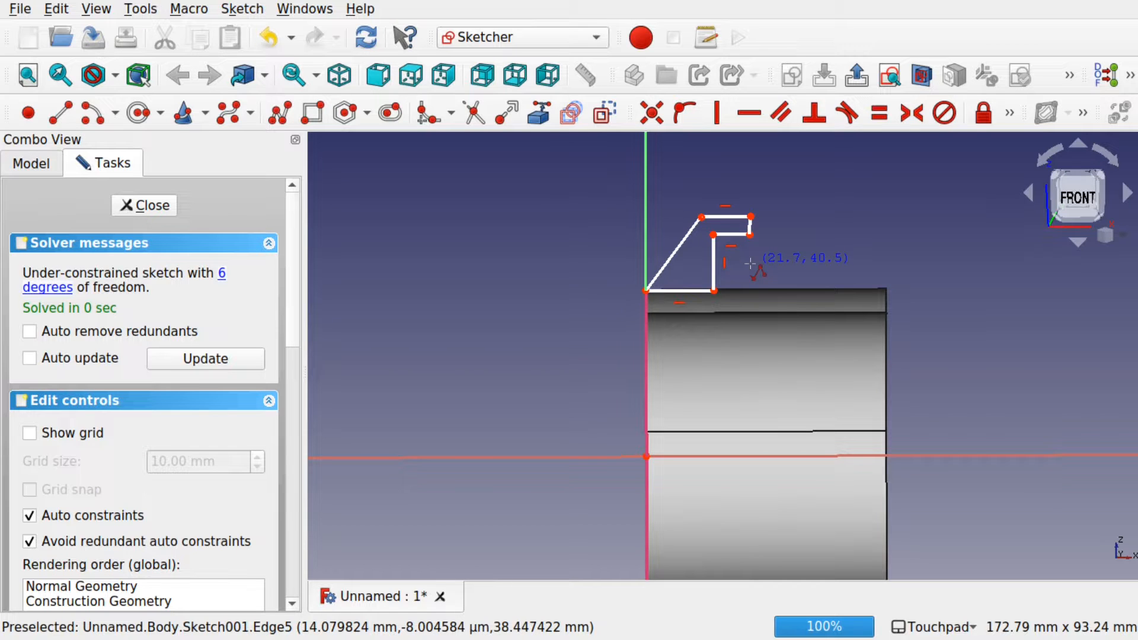
Step: Make the rib's short edge vertical and its two horizontal edges equal length
click(751, 225)
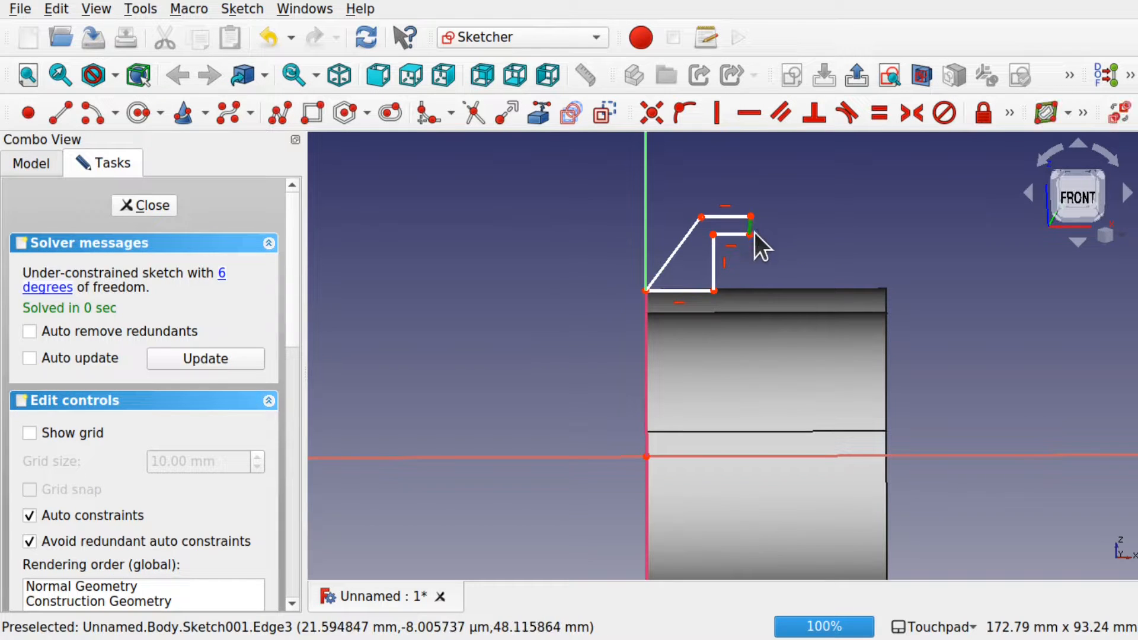
click(716, 114)
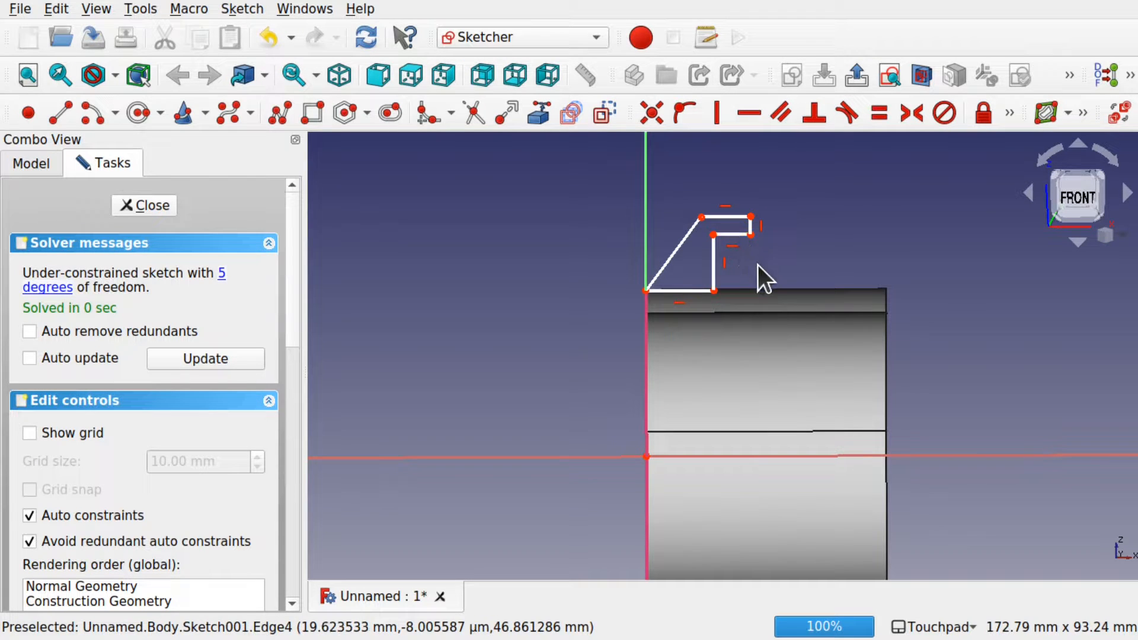
click(731, 236)
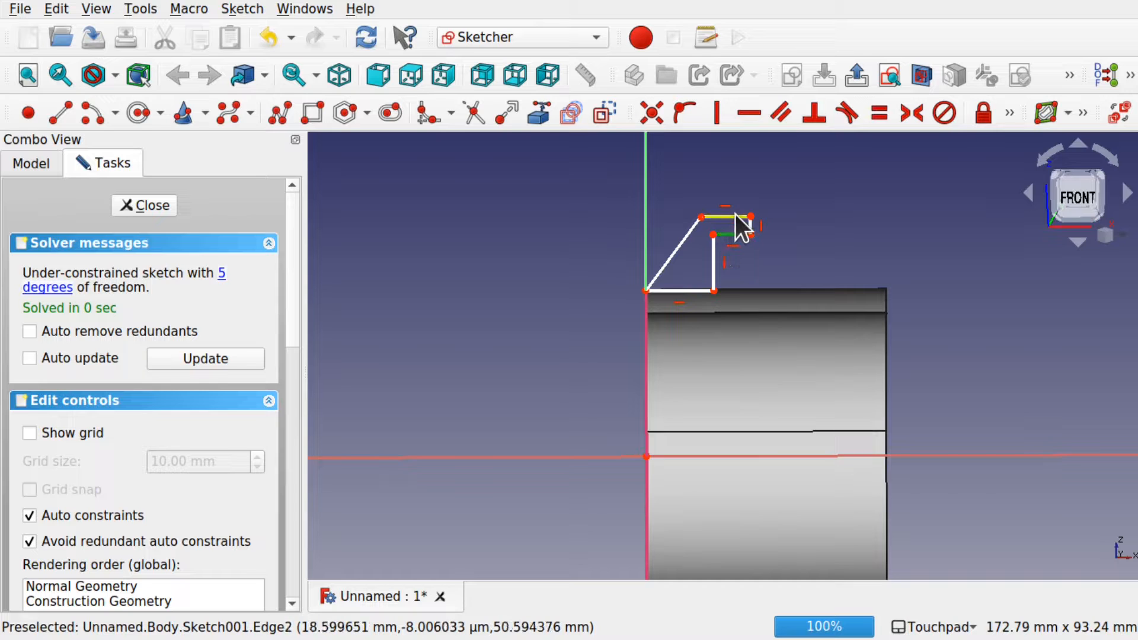
click(737, 216)
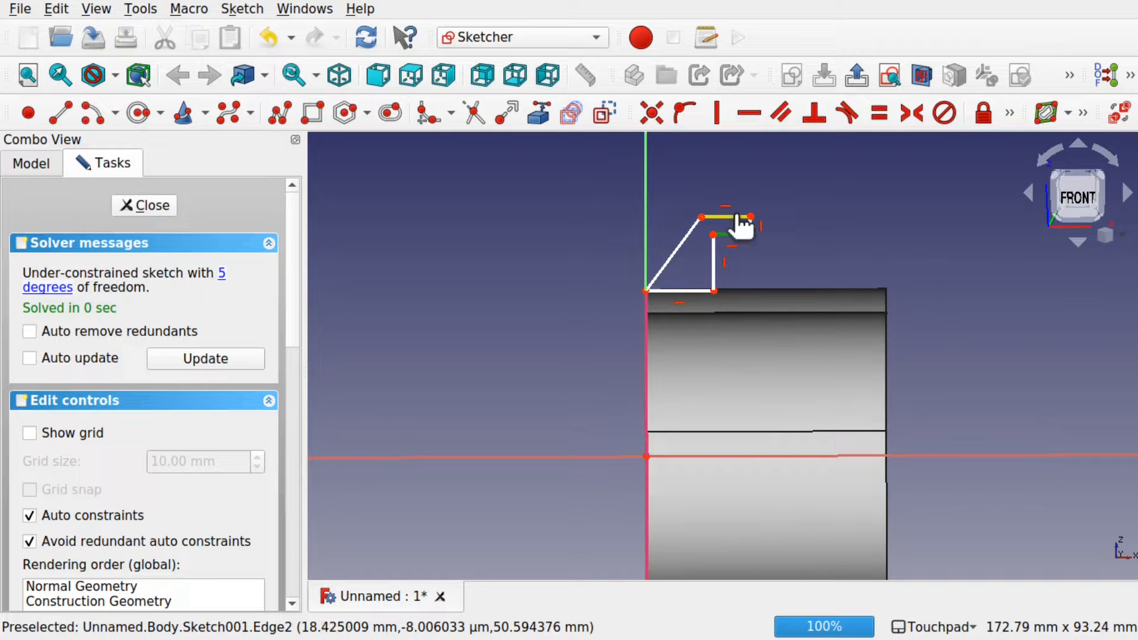
click(874, 114)
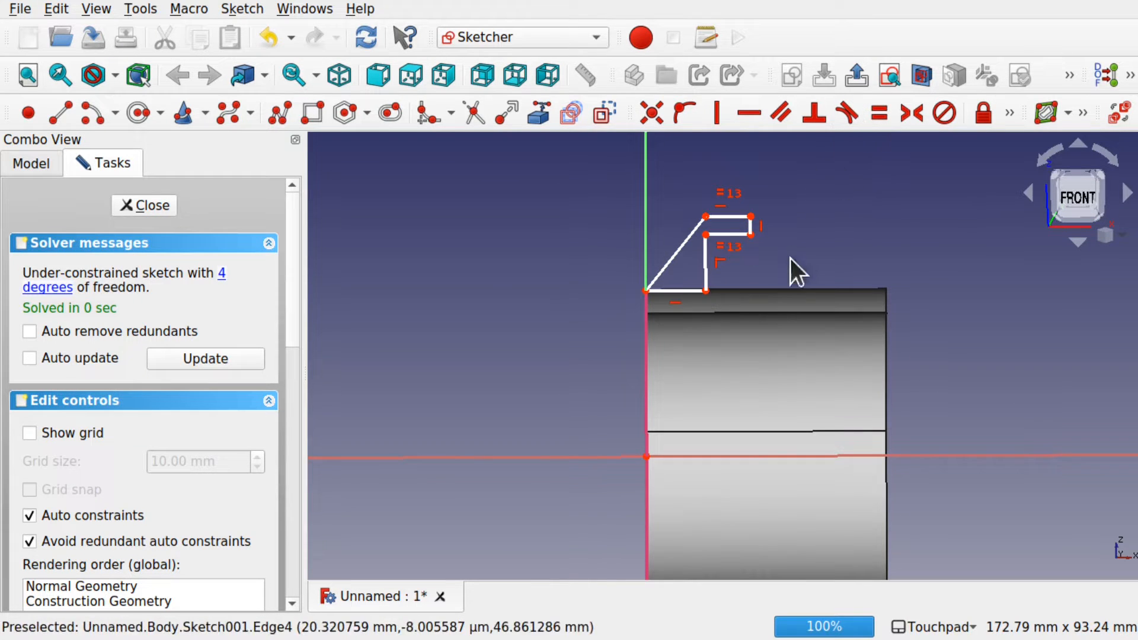
Step: Select the sketch's bottom edge and show the extra constraint tools
scroll(684, 241, up, 5)
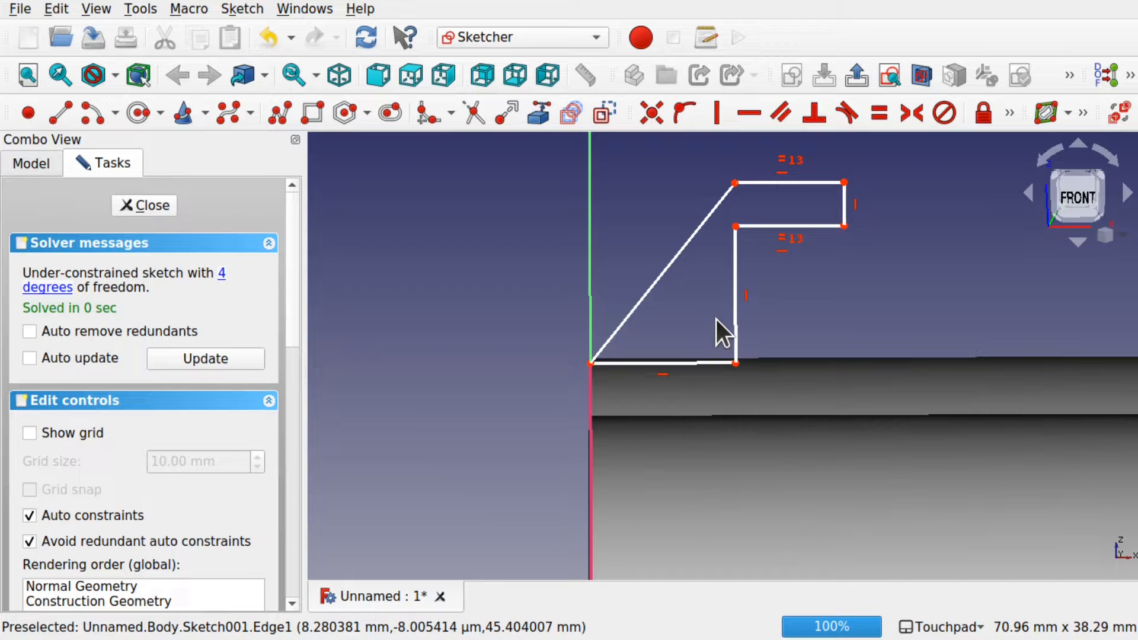
click(689, 362)
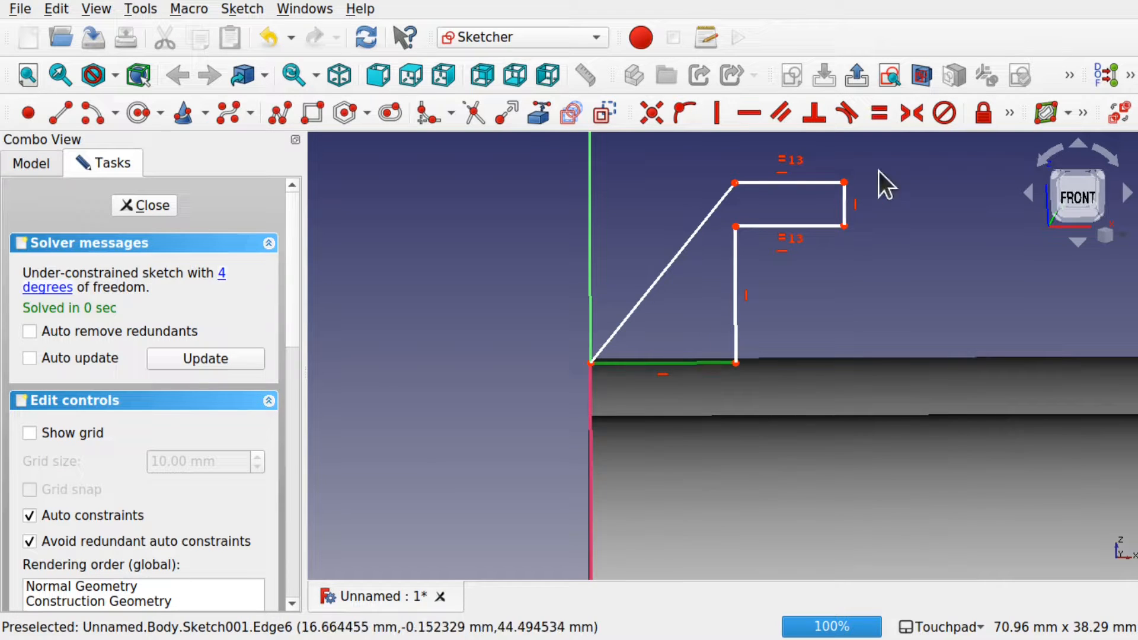
click(1006, 112)
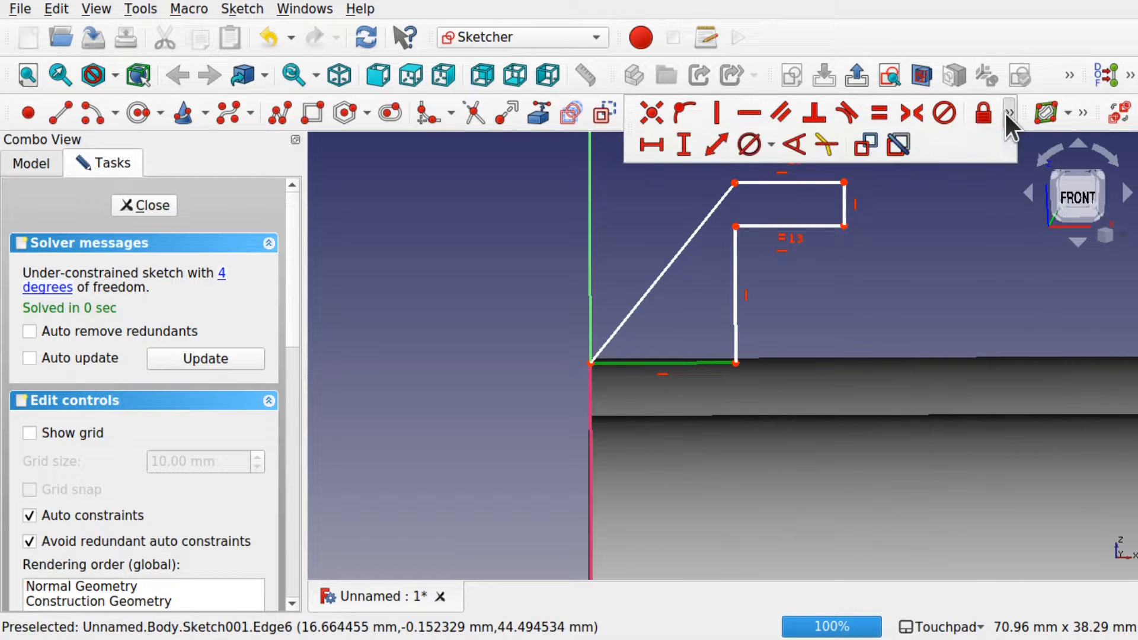
Step: Dimension the rib's bottom edge to 20 mm horizontally and stretch the right edge outward
click(650, 144)
text(20)
key(Return)
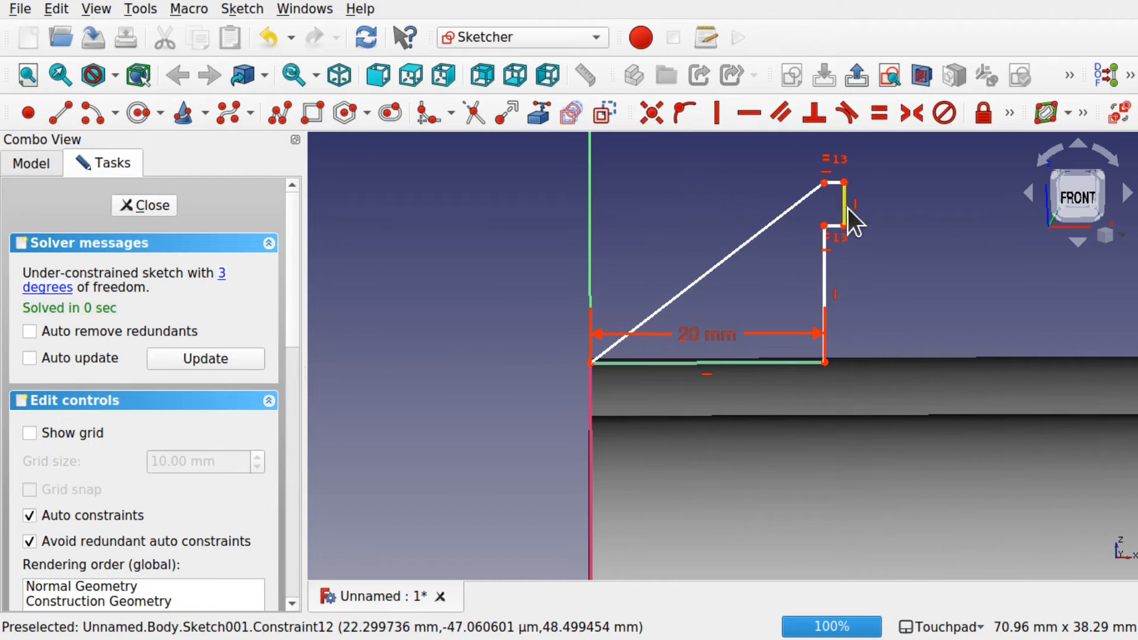
mouse_move(853, 206)
mouse_down()
mouse_move(901, 211)
mouse_move(892, 208)
mouse_up()
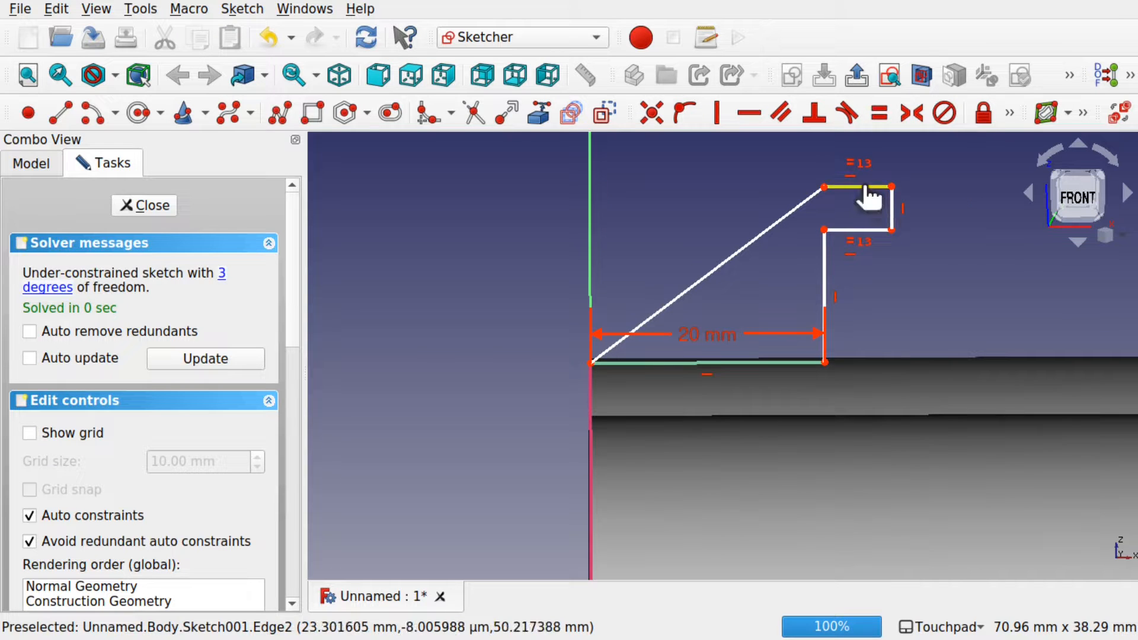
Step: Constrain the top ledge to an 8 mm horizontal length
click(1010, 115)
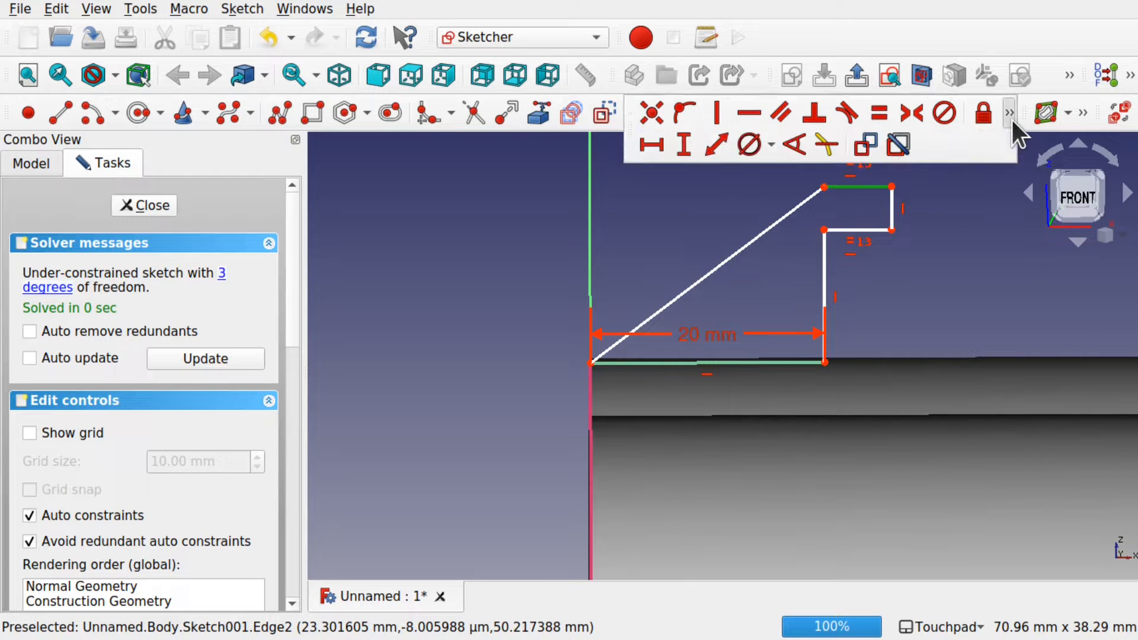
click(652, 144)
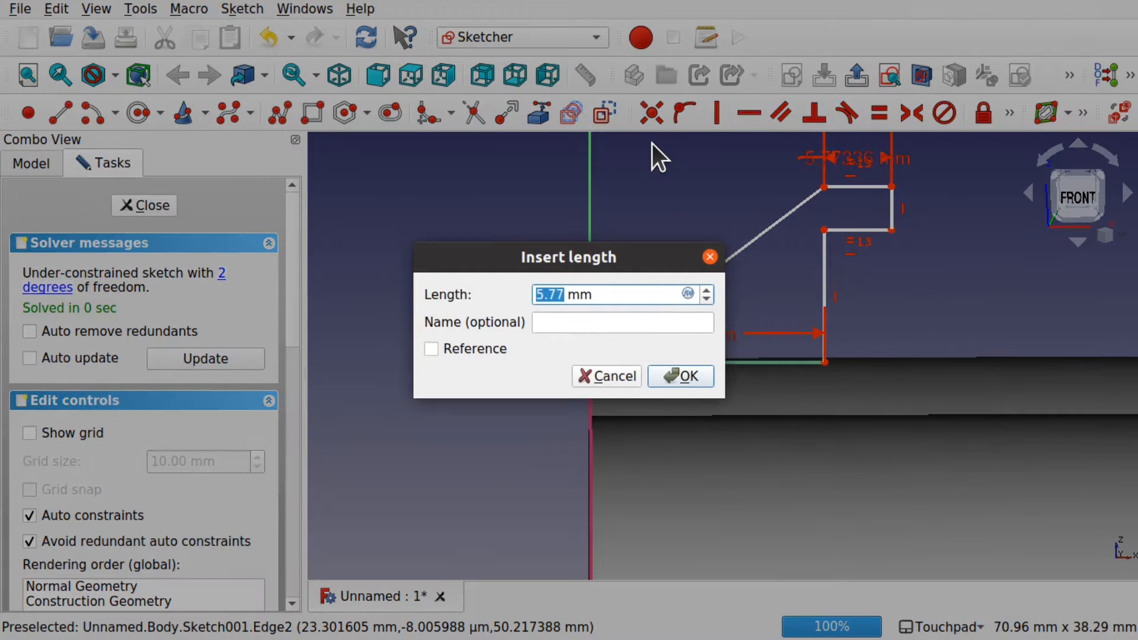
key(Return)
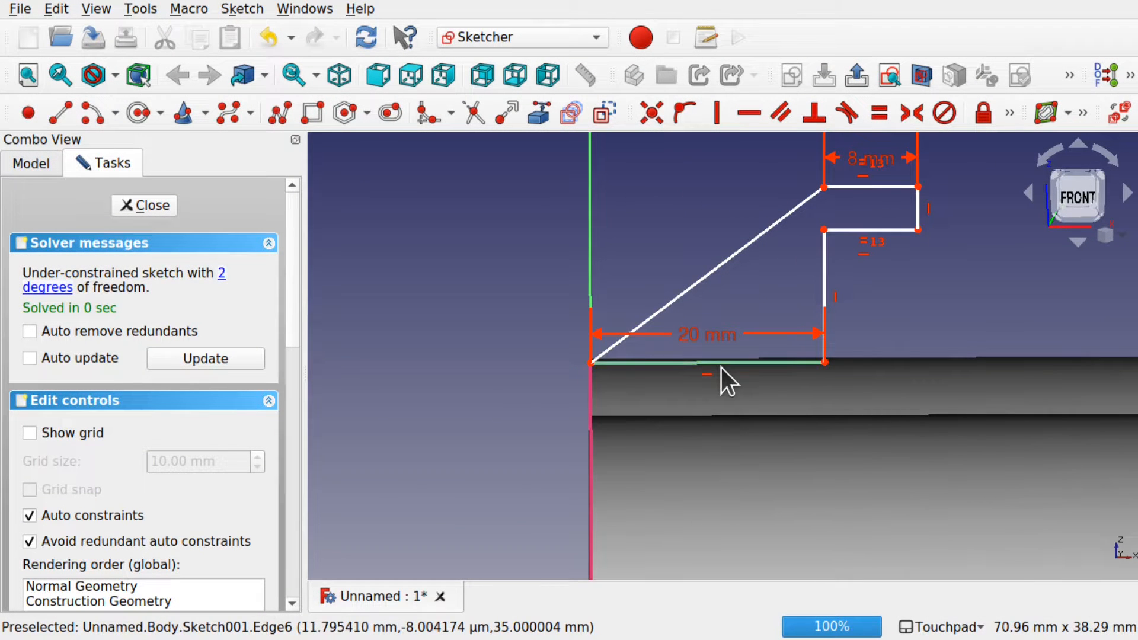
click(736, 363)
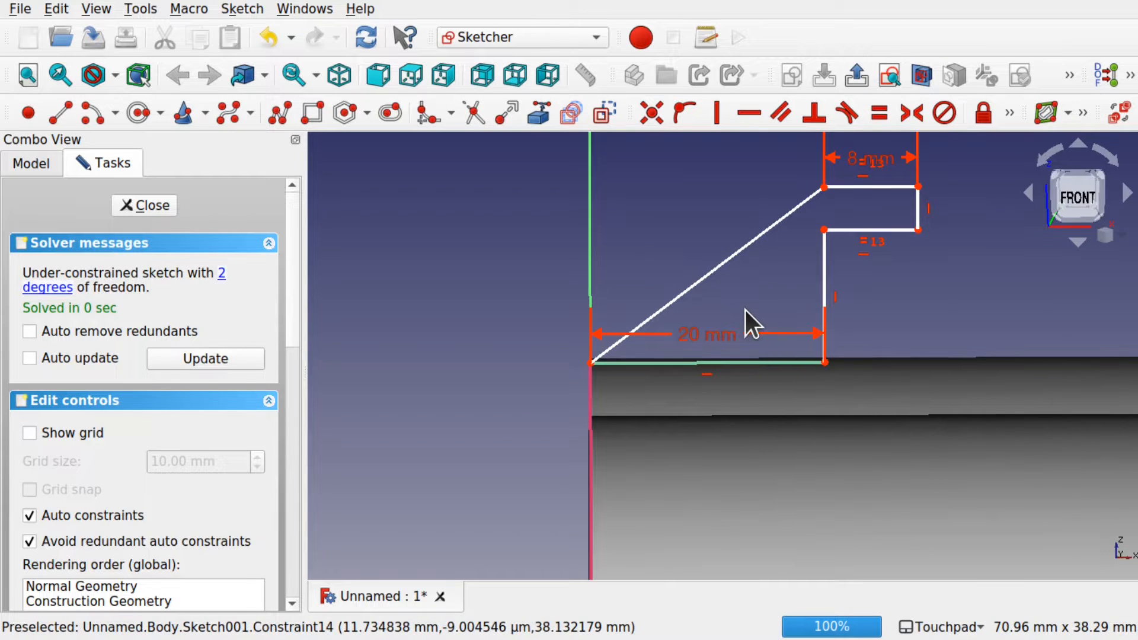
scroll(745, 314, down, 3)
mouse_move(862, 360)
shift+middle_down()
mouse_move(711, 286)
mouse_move(640, 290)
shift+middle_up()
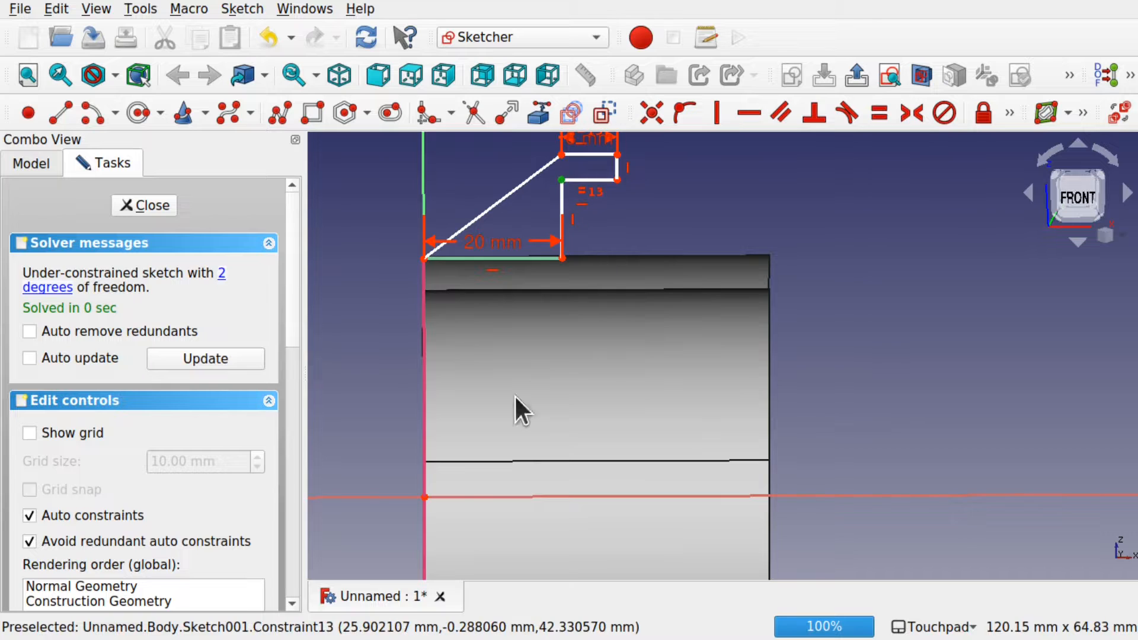
Step: Give the rib a 50 mm vertical distance from the sketch origin
click(423, 496)
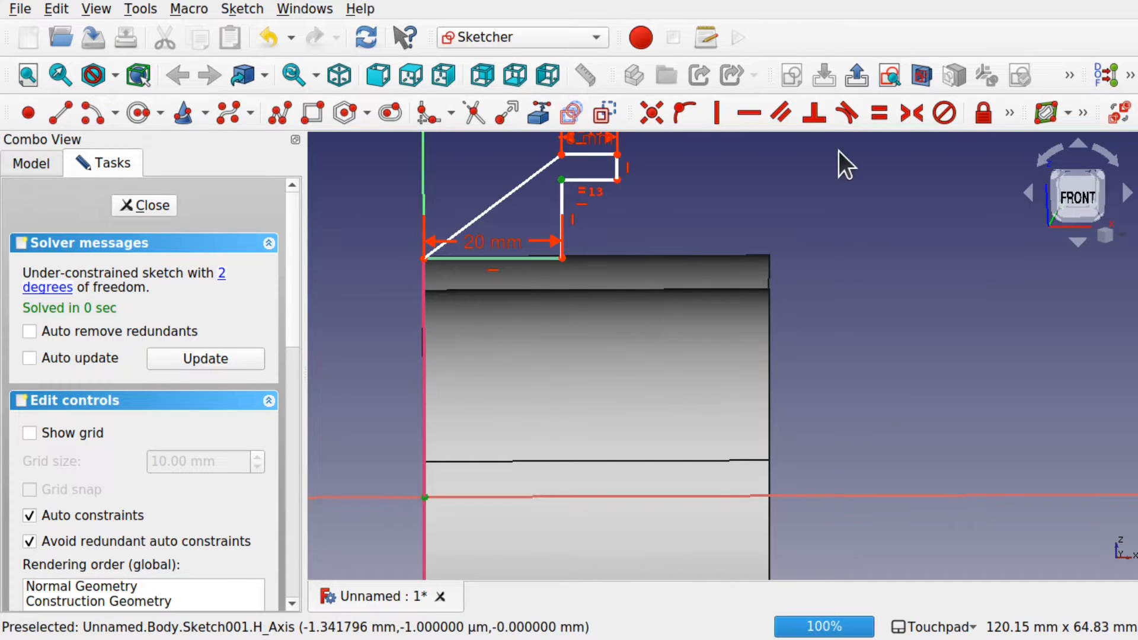
click(1008, 113)
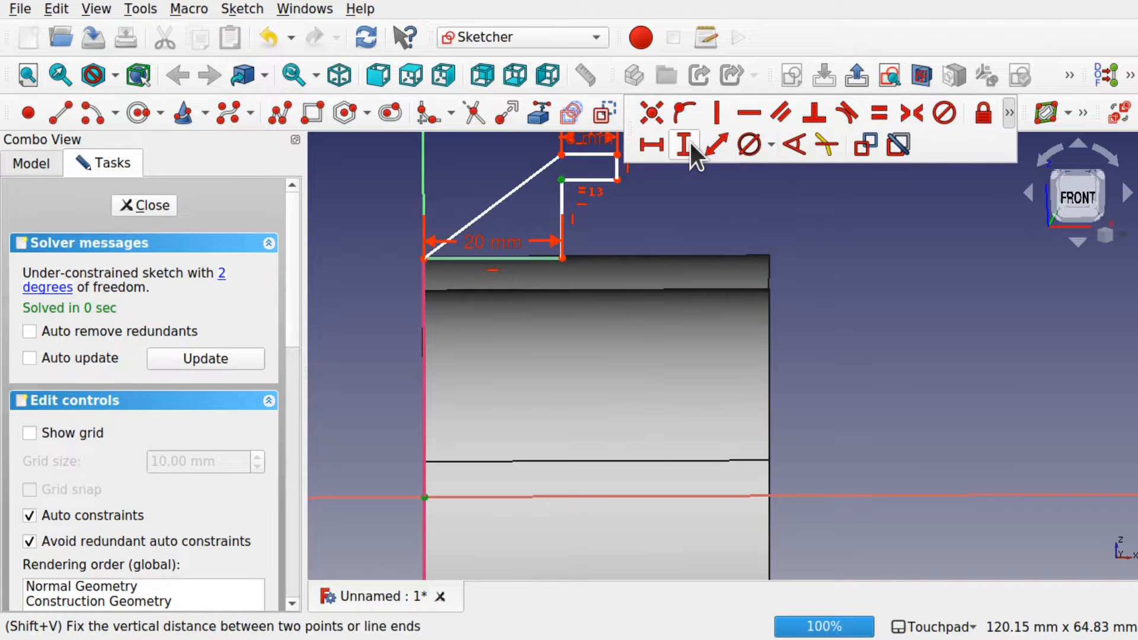
click(688, 142)
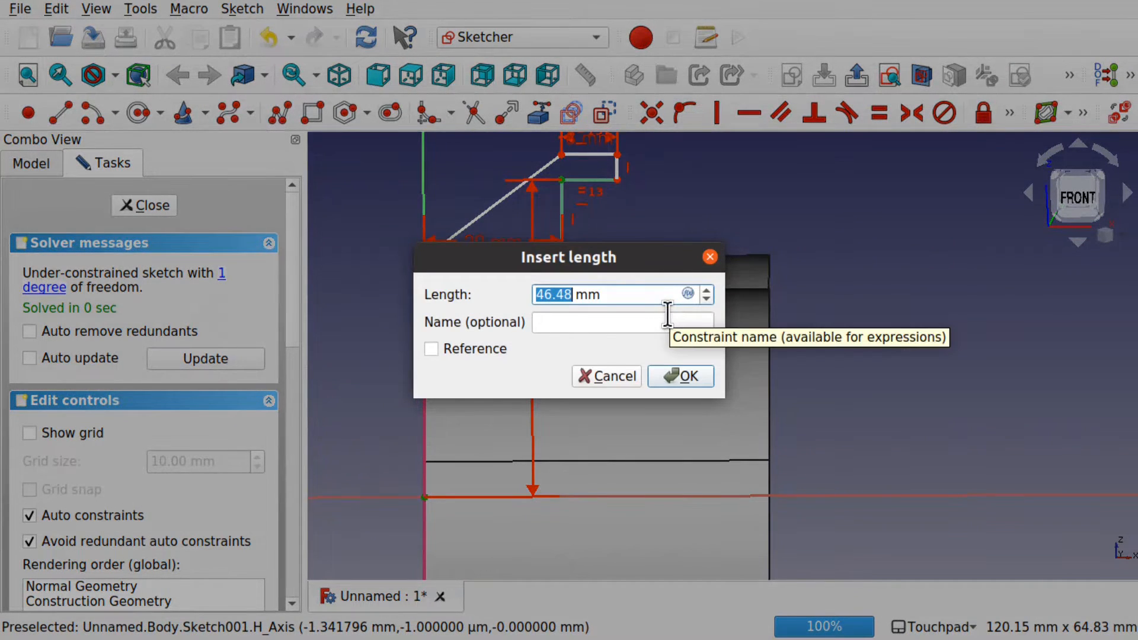
text(50)
key(Return)
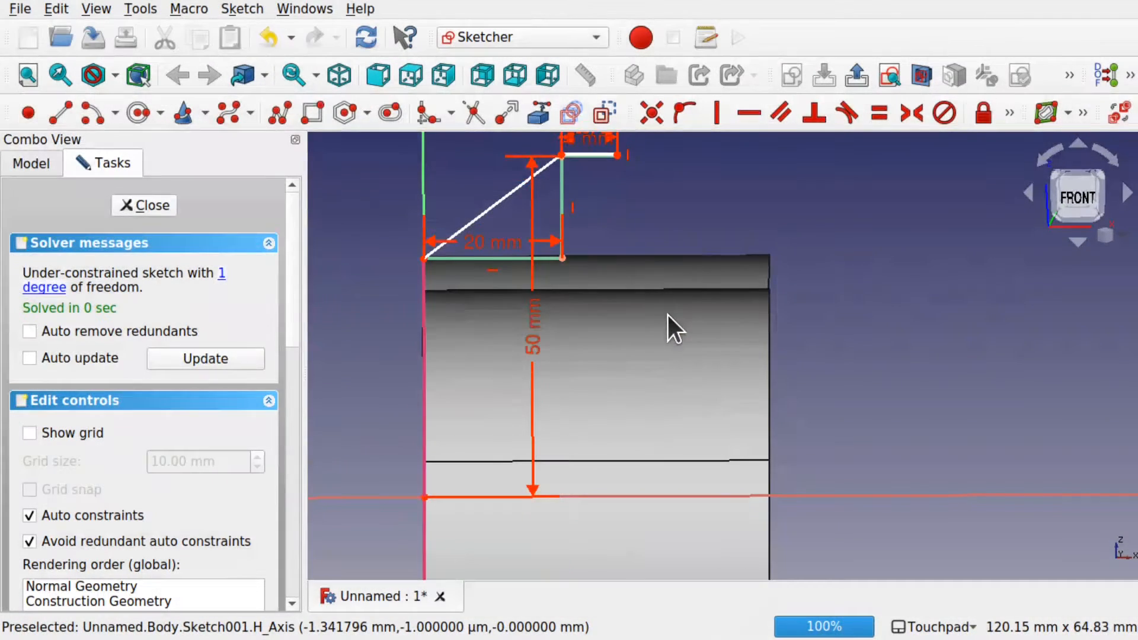
mouse_move(587, 151)
mouse_down()
mouse_move(592, 129)
mouse_move(583, 136)
mouse_up()
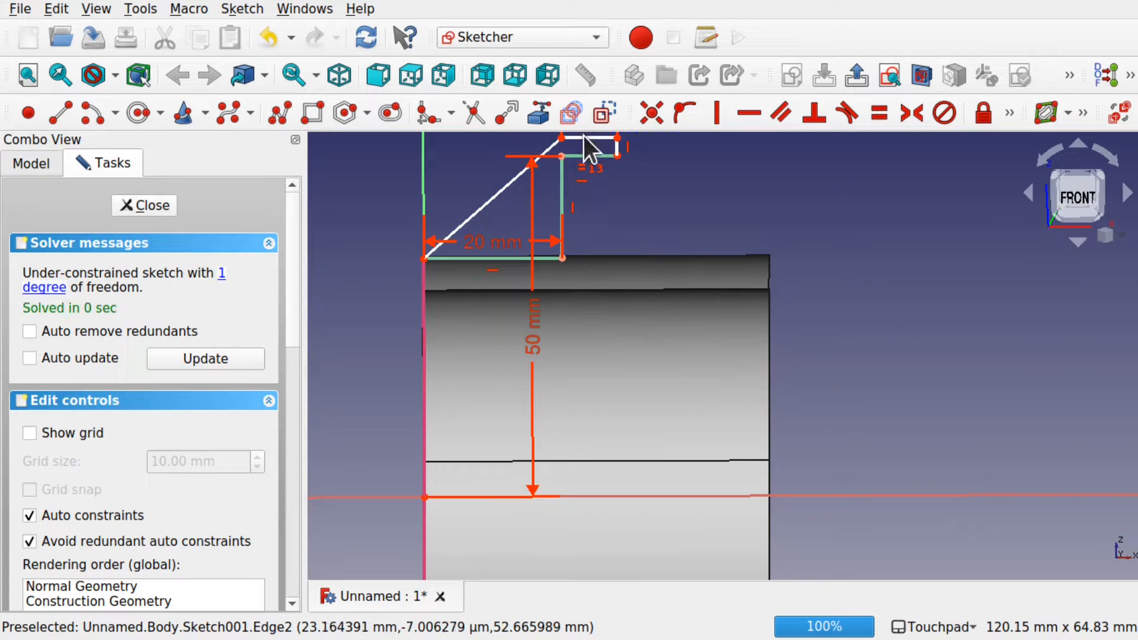
Step: Constrain the short right edge to 3 mm vertically and close the rib sketch
click(616, 149)
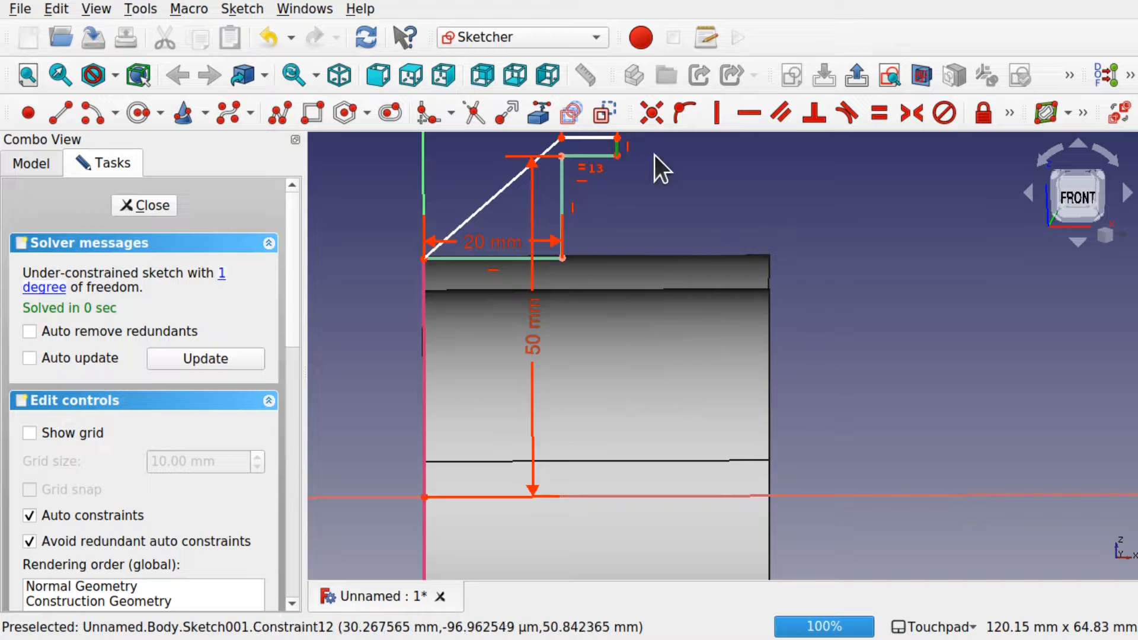
shift+middle_drag(654, 155, 670, 284)
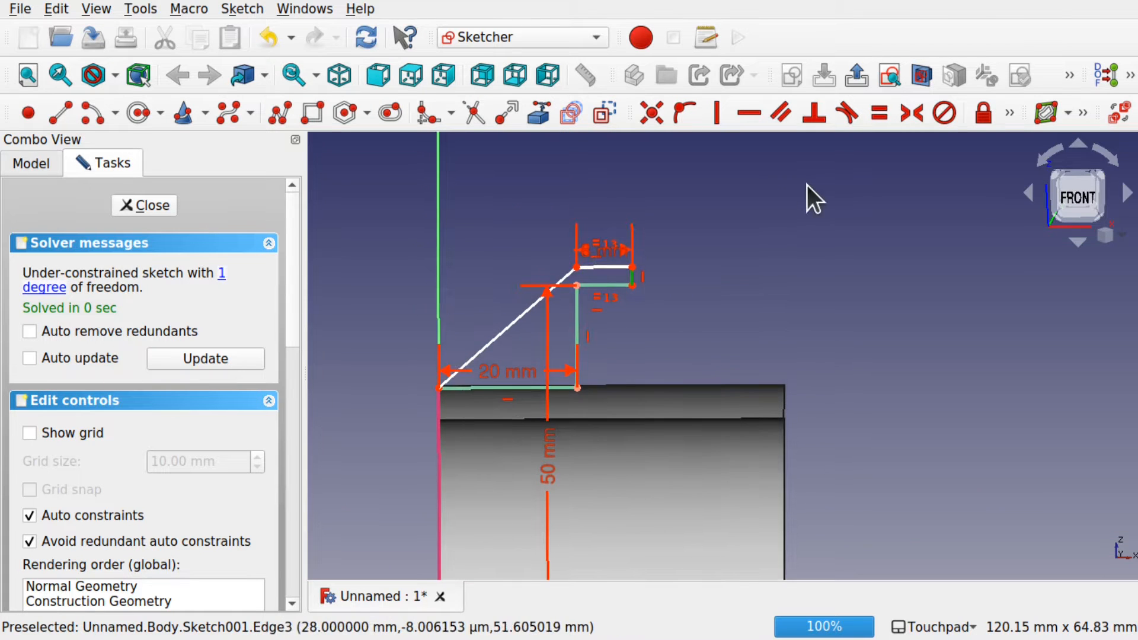
click(1010, 113)
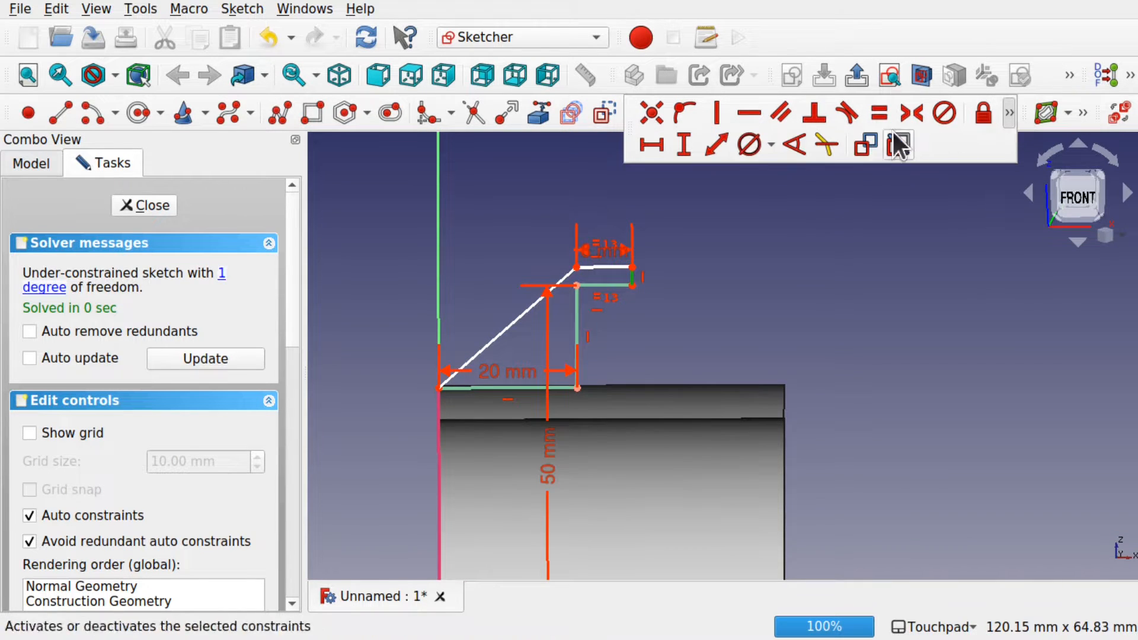
click(689, 143)
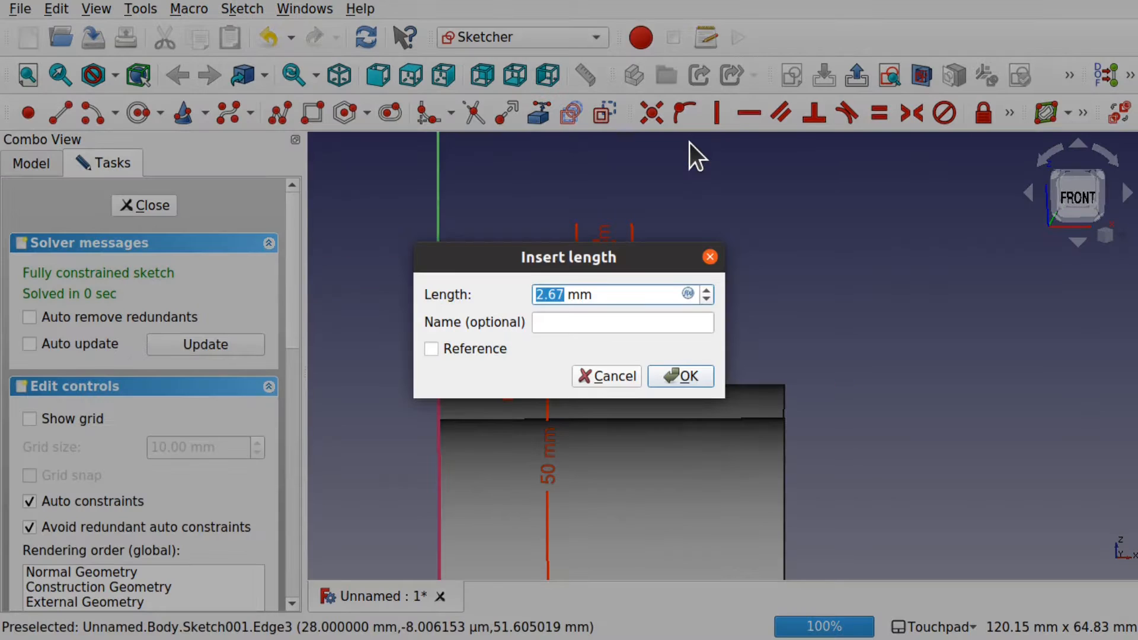
text(3)
click(690, 379)
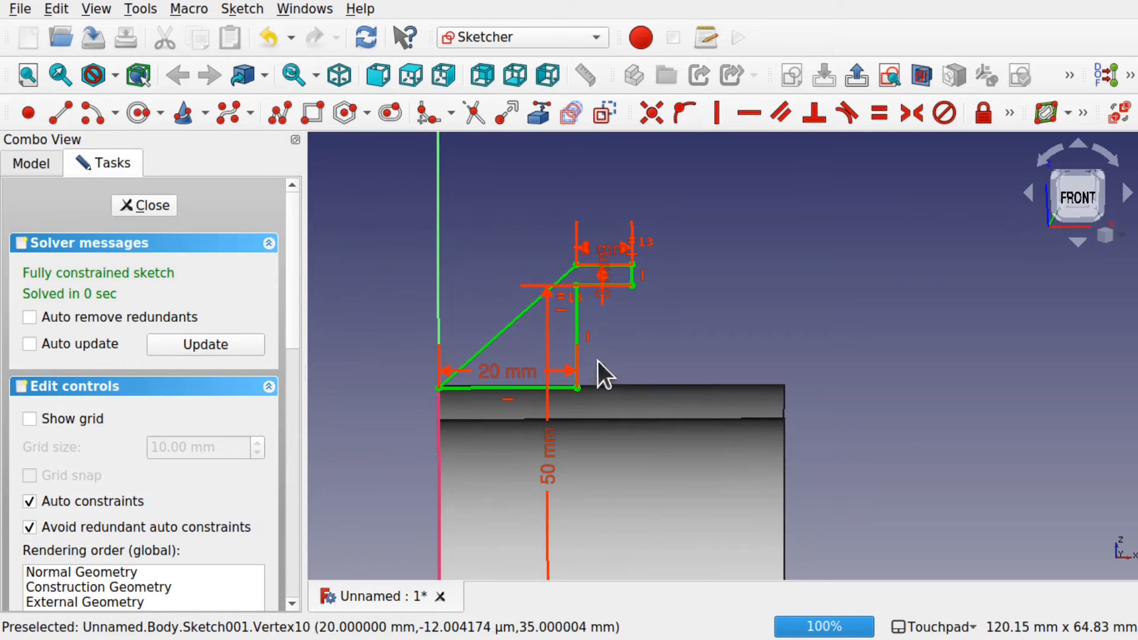
mouse_move(597, 360)
alt+mouse_down()
mouse_move(488, 371)
mouse_move(393, 351)
alt+mouse_up()
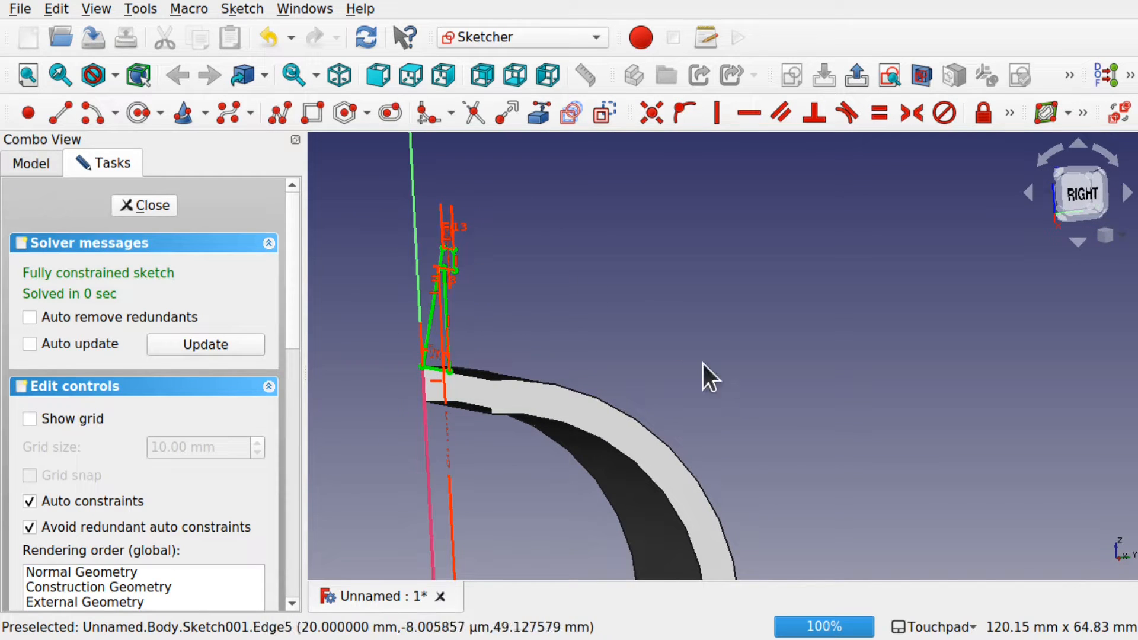
key(1)
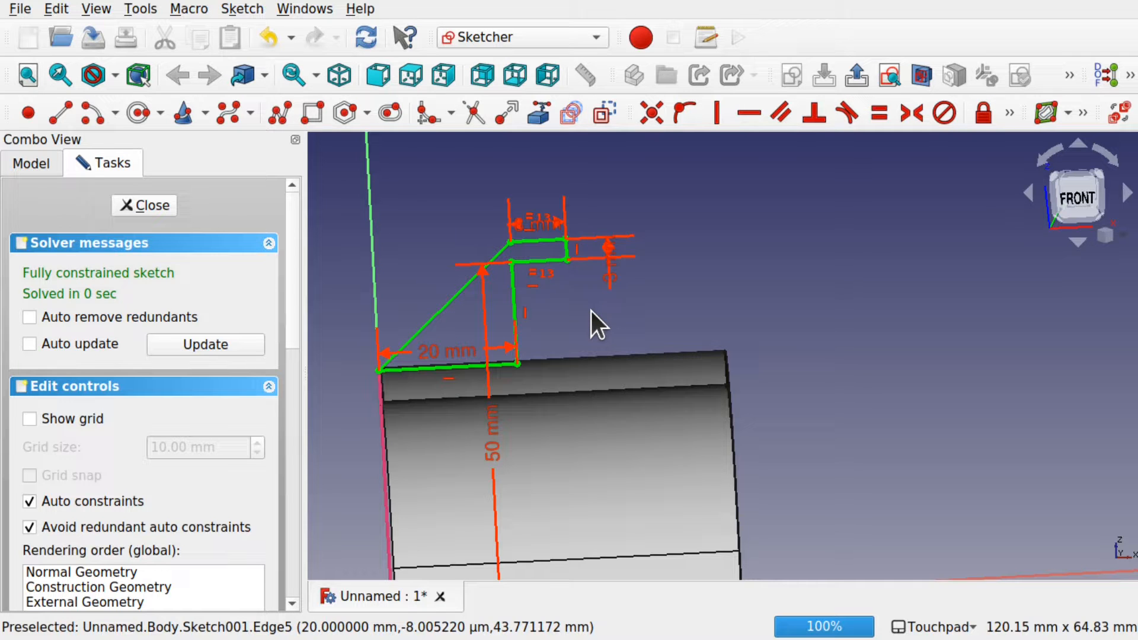
click(150, 205)
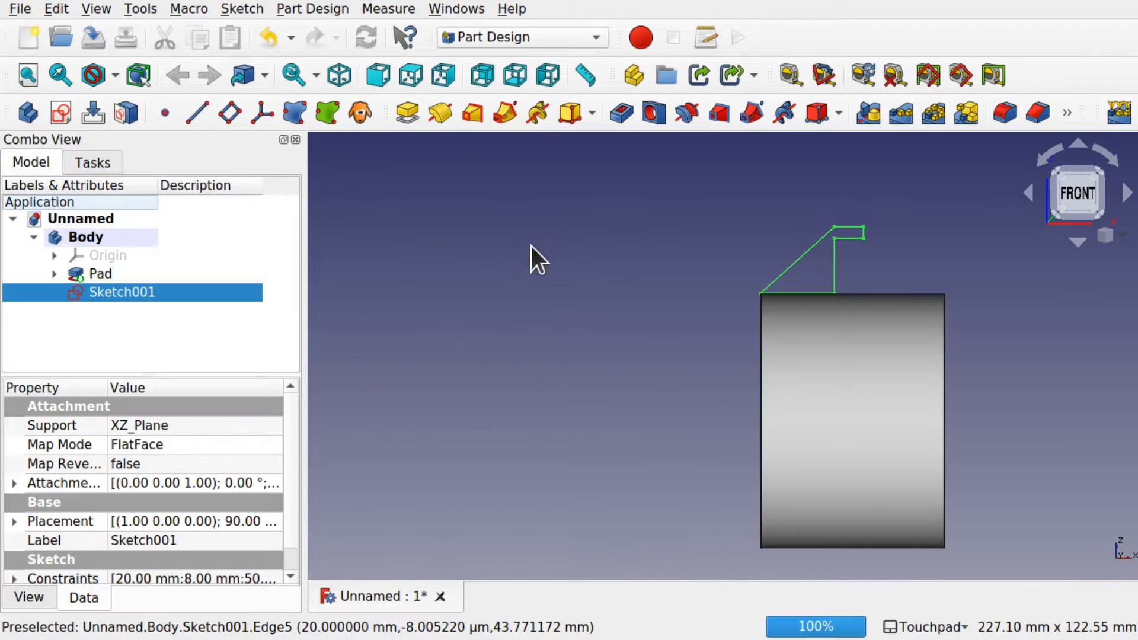
Step: Revolve the rib sketch Sketch001 into a solid
click(615, 283)
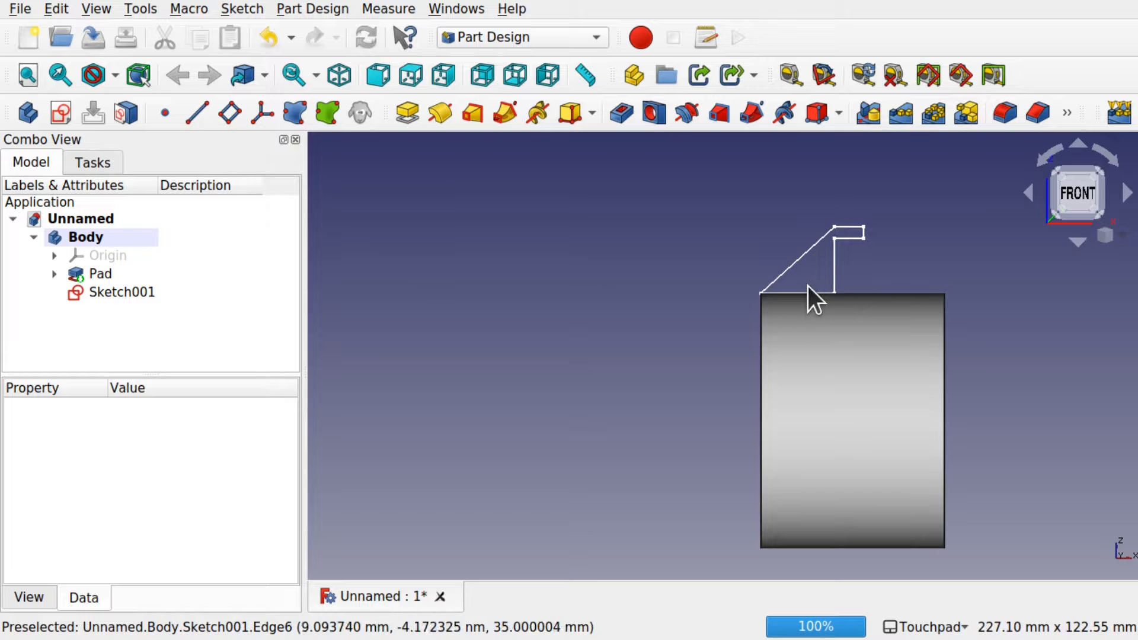
click(117, 299)
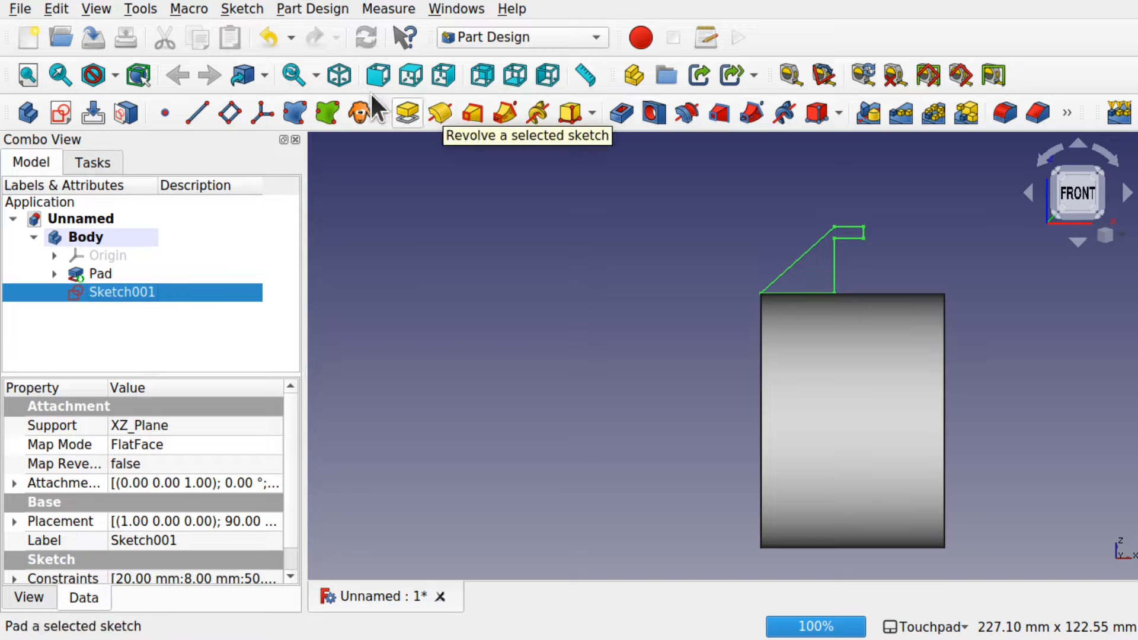
click(313, 9)
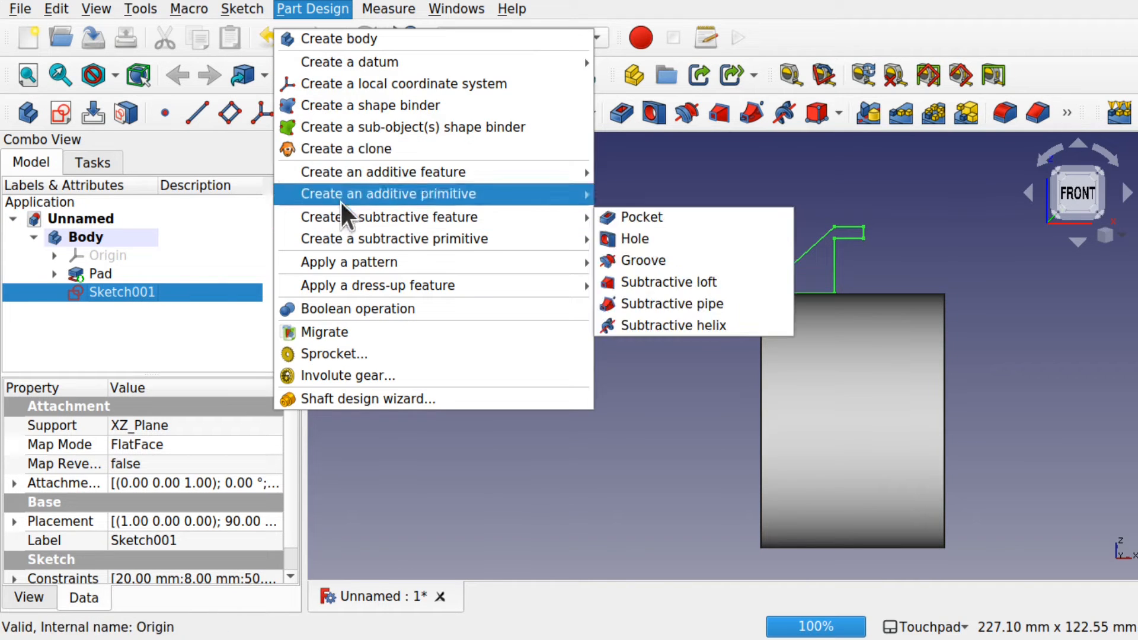
mouse_move(441, 172)
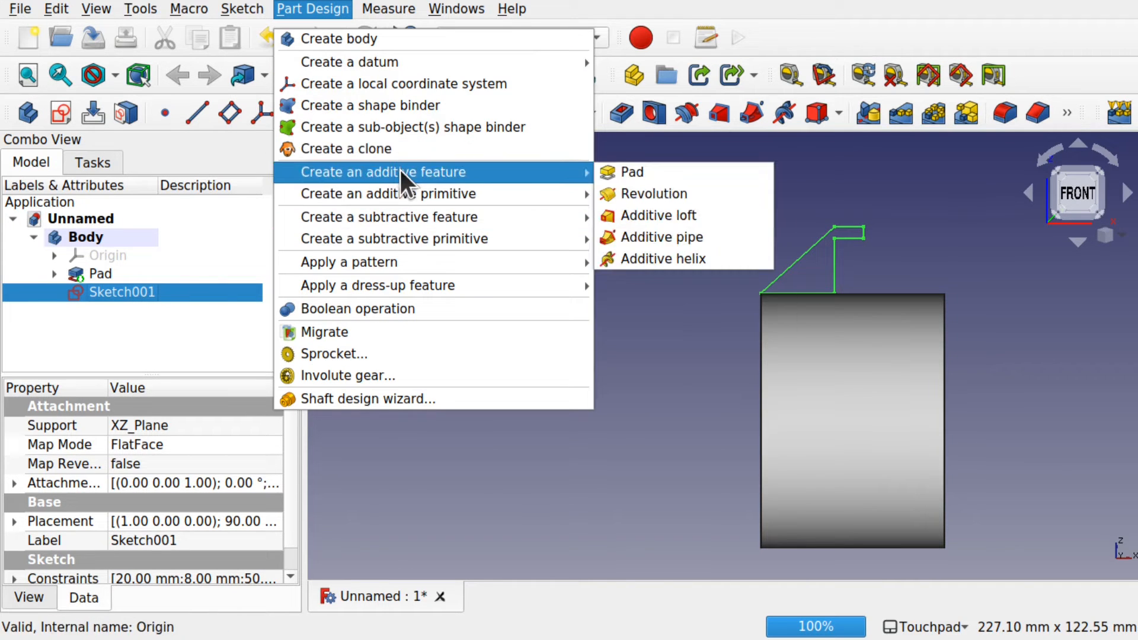
click(637, 187)
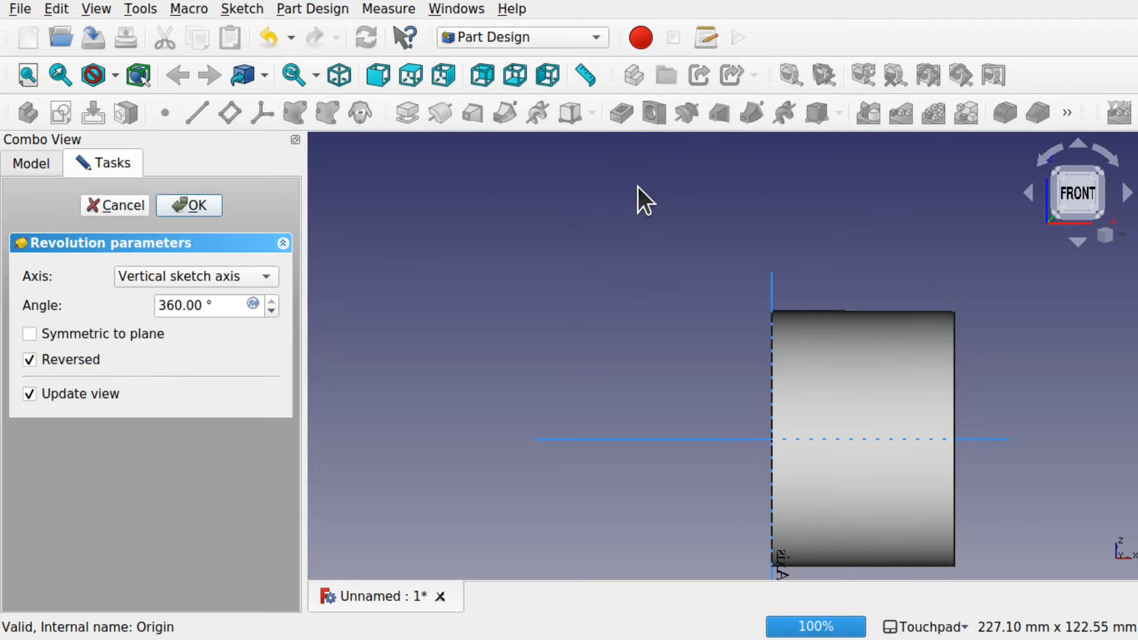
Step: Set the revolution axis to Horizontal sketch axis and confirm the full 360° revolution
shift+middle_drag(808, 393, 575, 300)
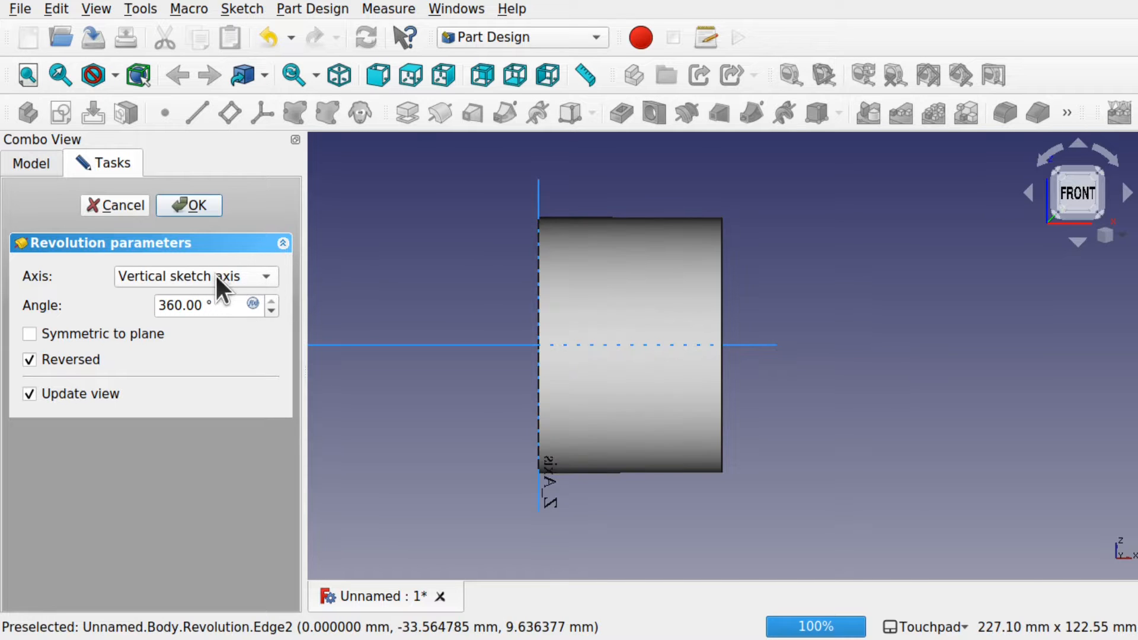
alt+drag(519, 343, 581, 340)
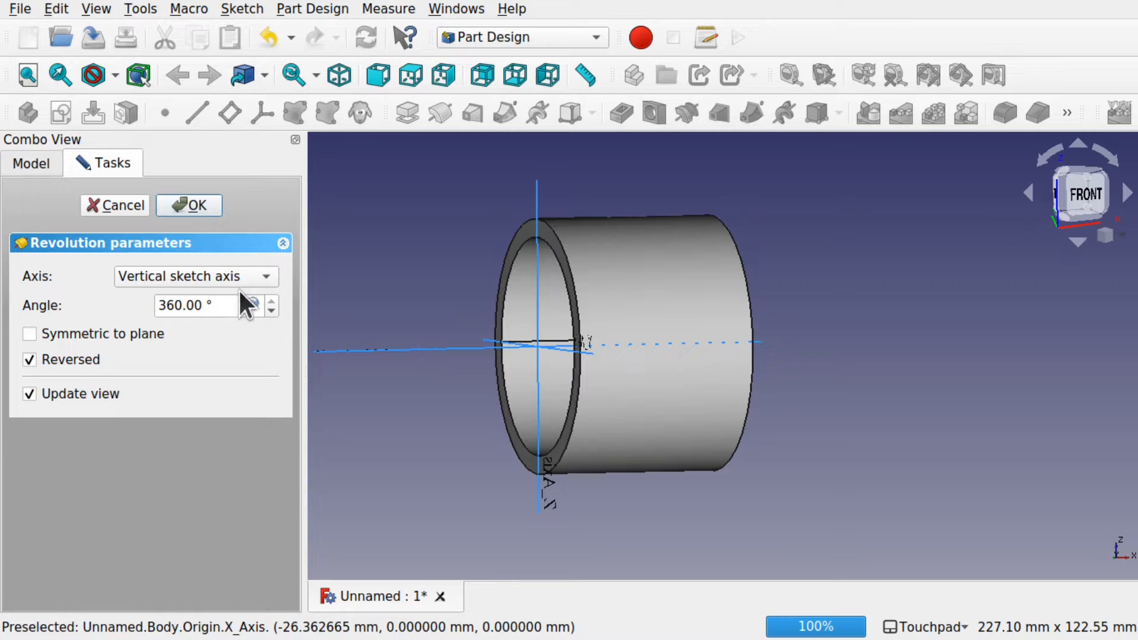
click(223, 276)
click(224, 298)
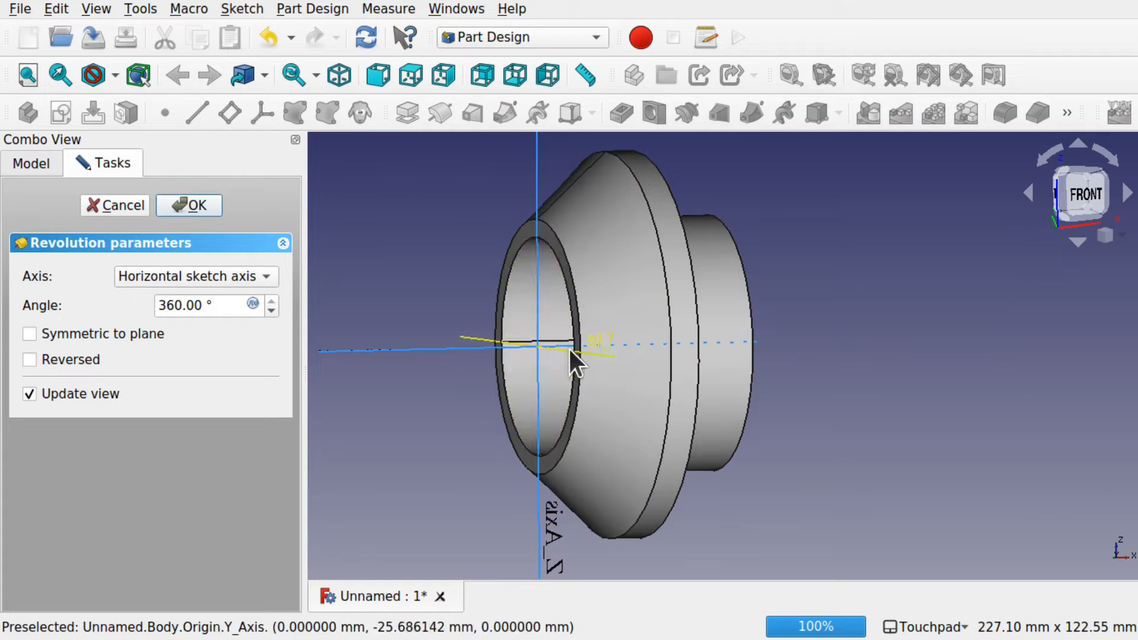
shift+drag(667, 363, 589, 377)
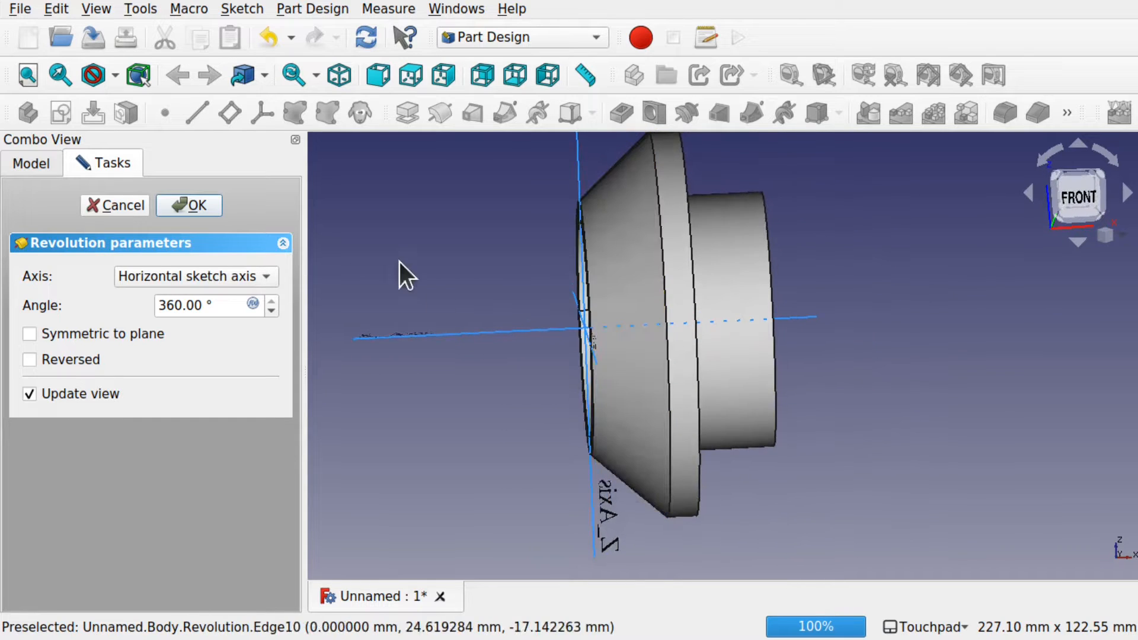
click(199, 204)
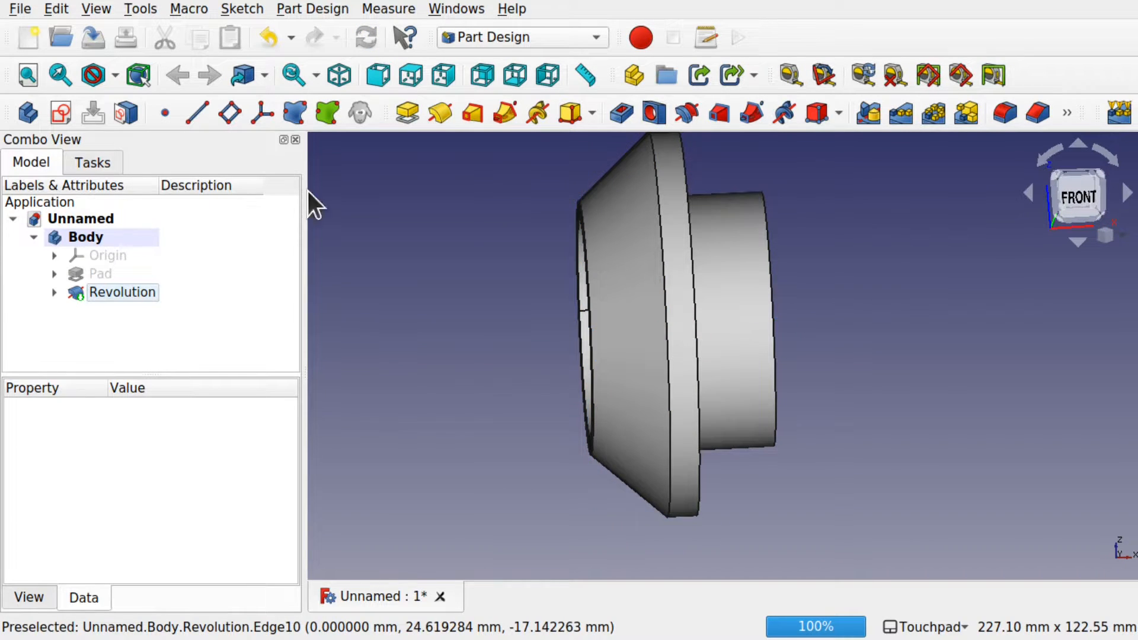
Step: Orbit around the revolved part and inspect it from the right view
shift+drag(709, 366, 518, 300)
shift+drag(699, 399, 800, 439)
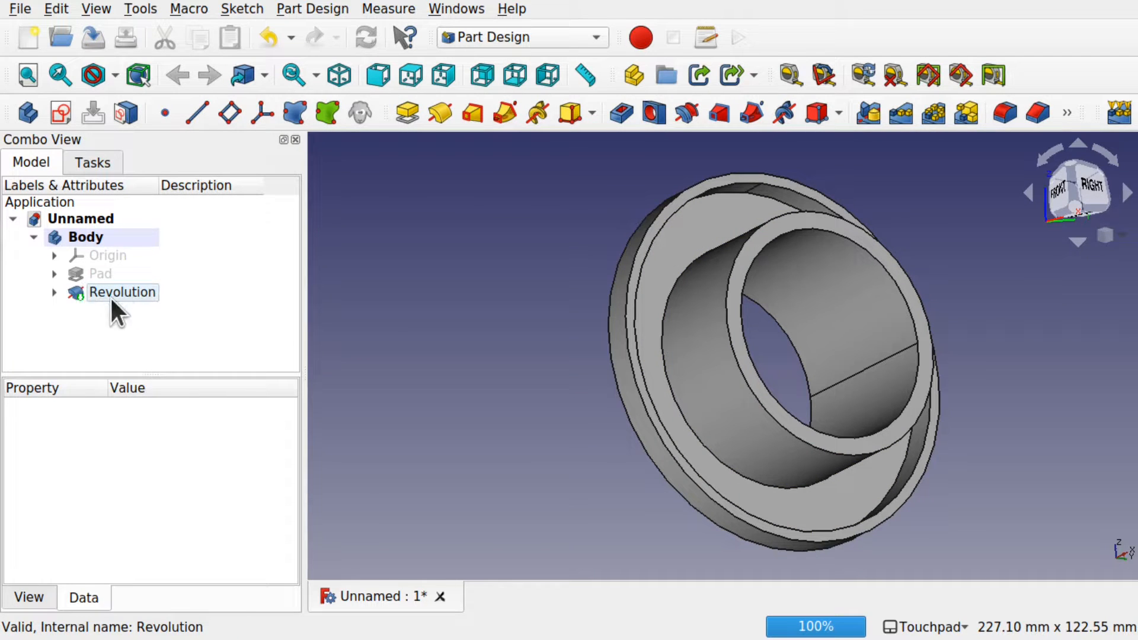
click(129, 294)
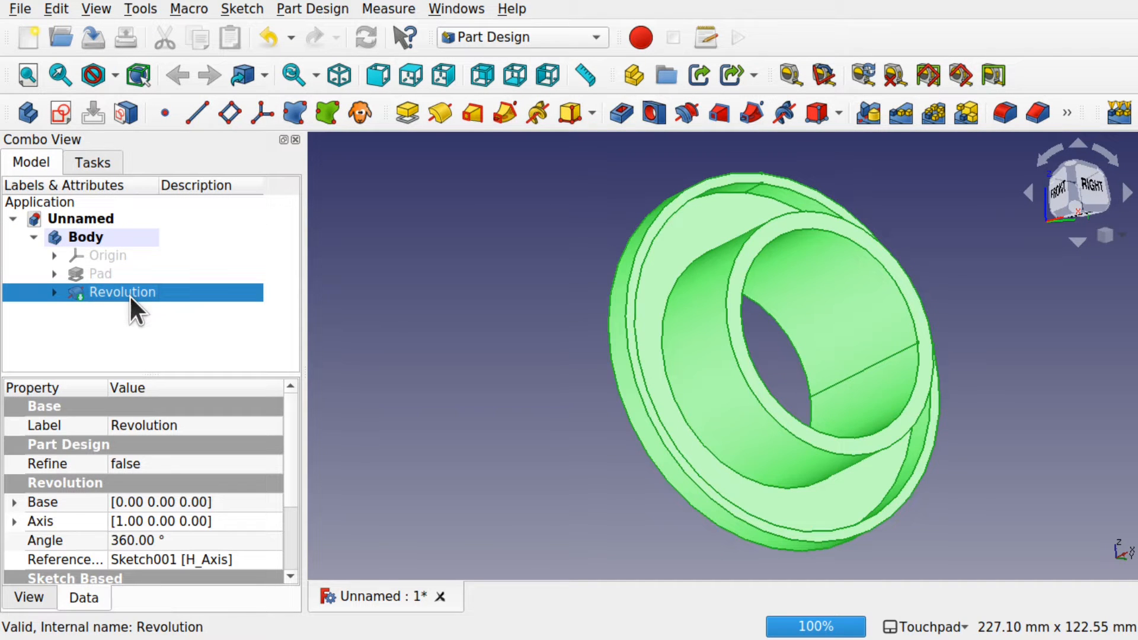
click(476, 256)
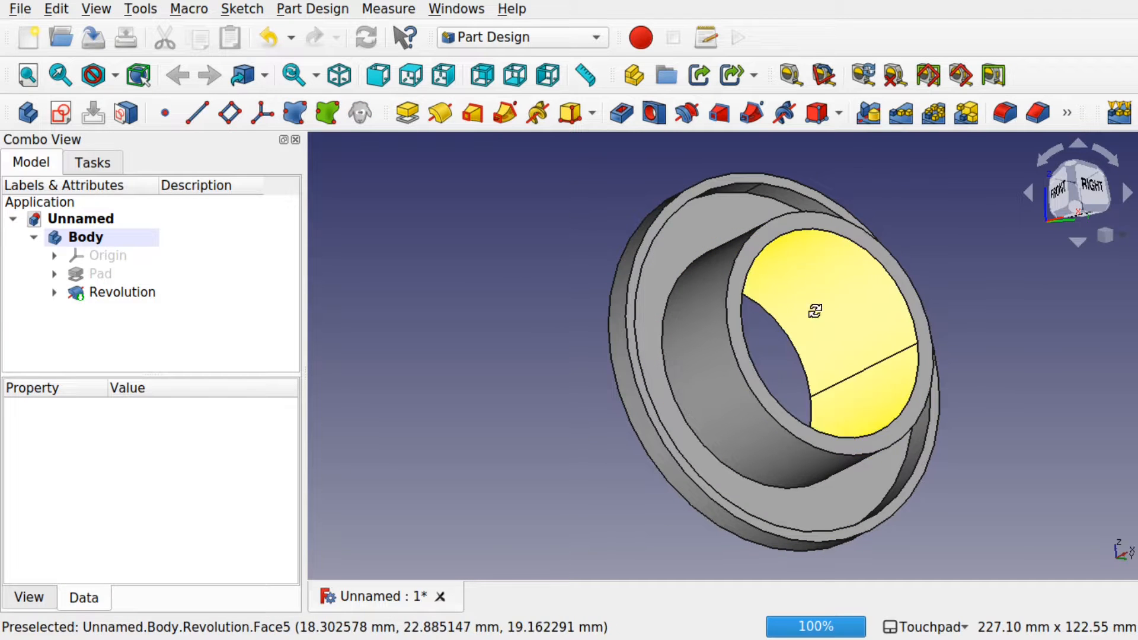
key(3)
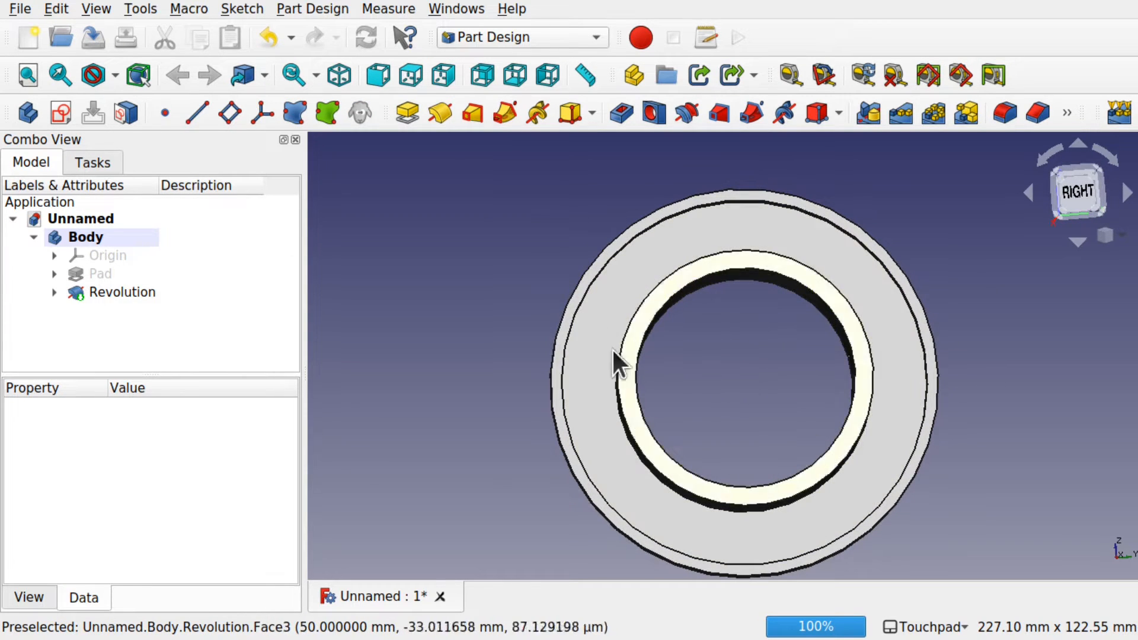
alt+drag(671, 266, 762, 266)
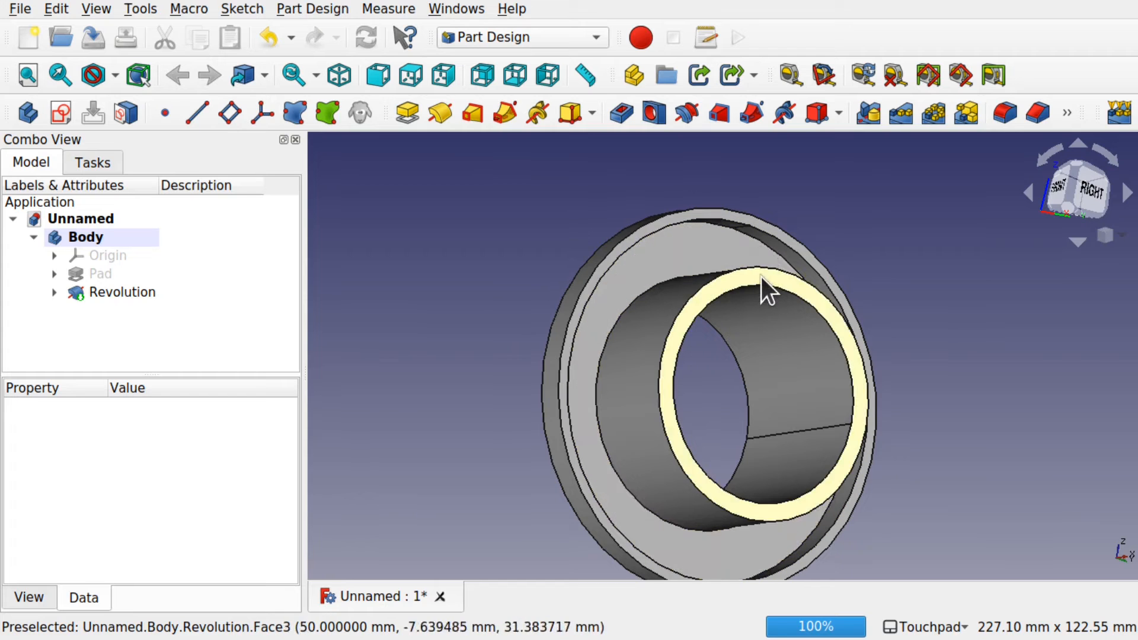
key(3)
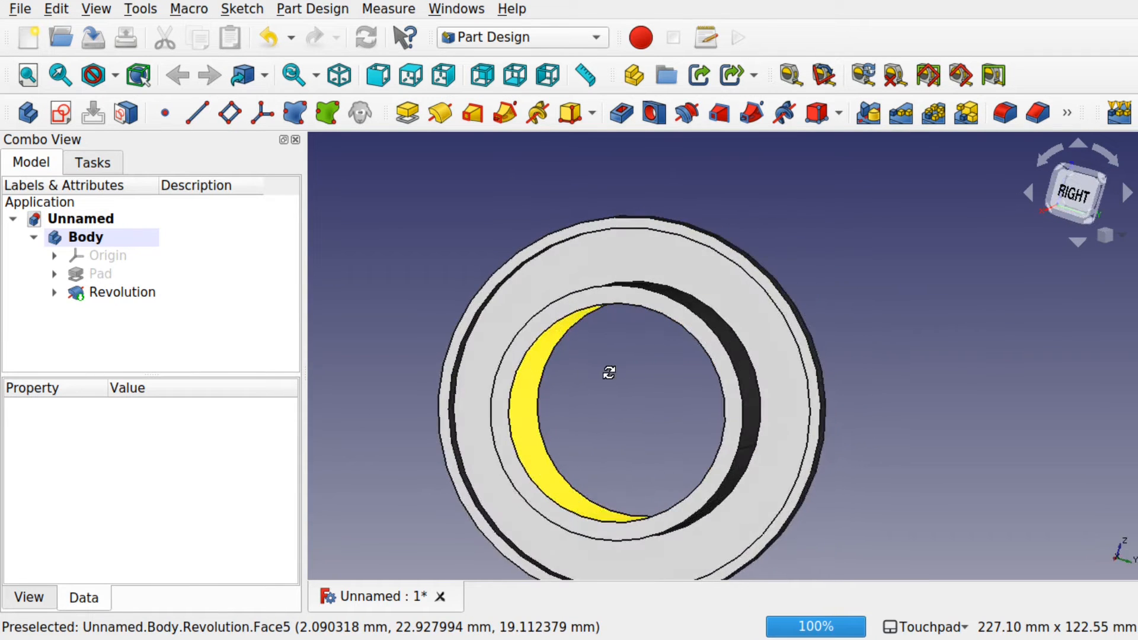
Step: Create a new sketch on the ring-shaped end face of the part
scroll(620, 304, up, 5)
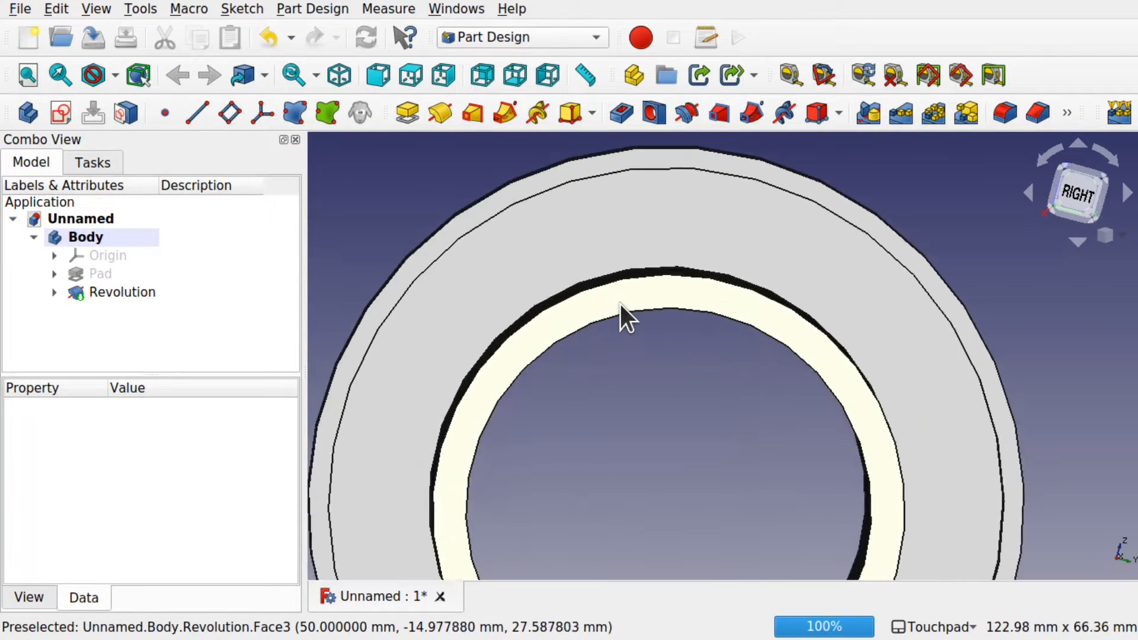
alt+drag(620, 304, 684, 304)
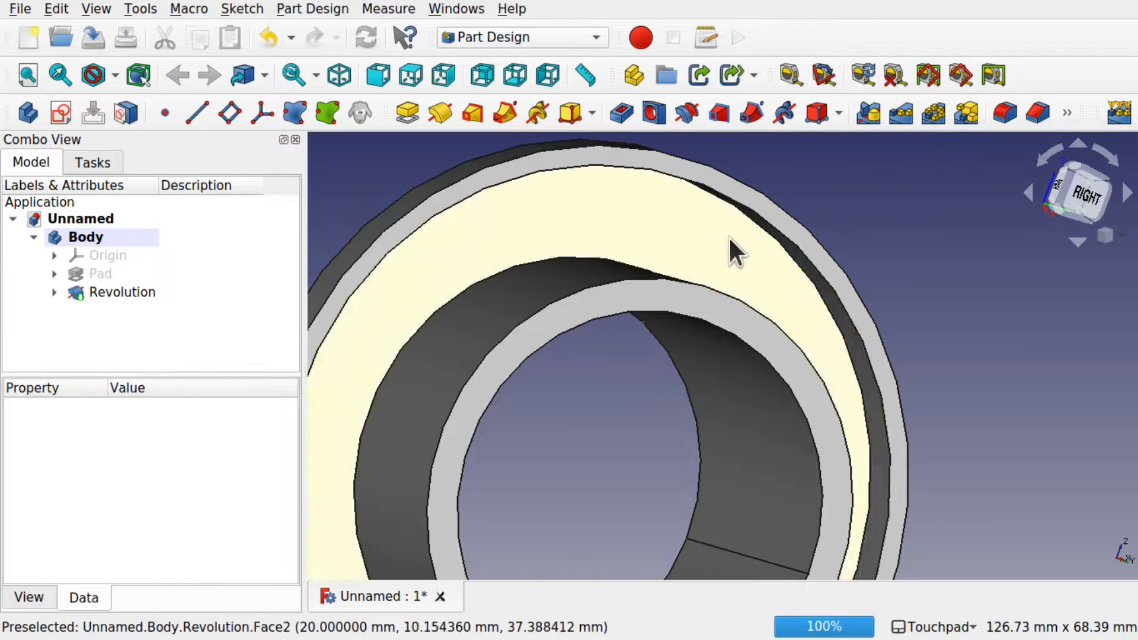
shift+drag(772, 324, 671, 313)
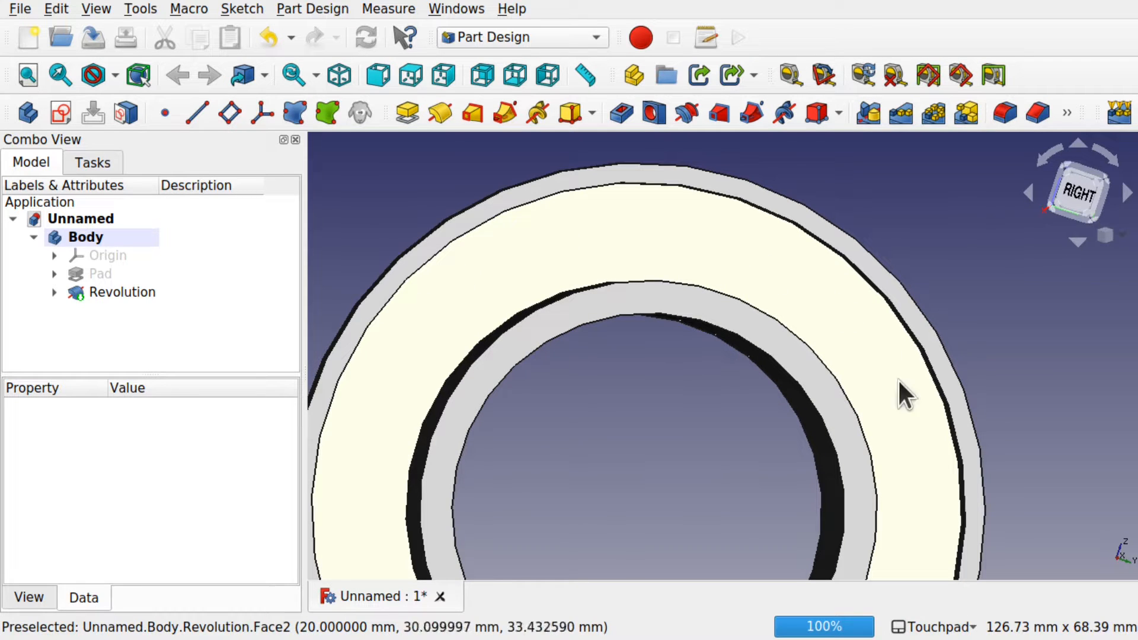
shift+drag(698, 439, 683, 441)
click(1078, 193)
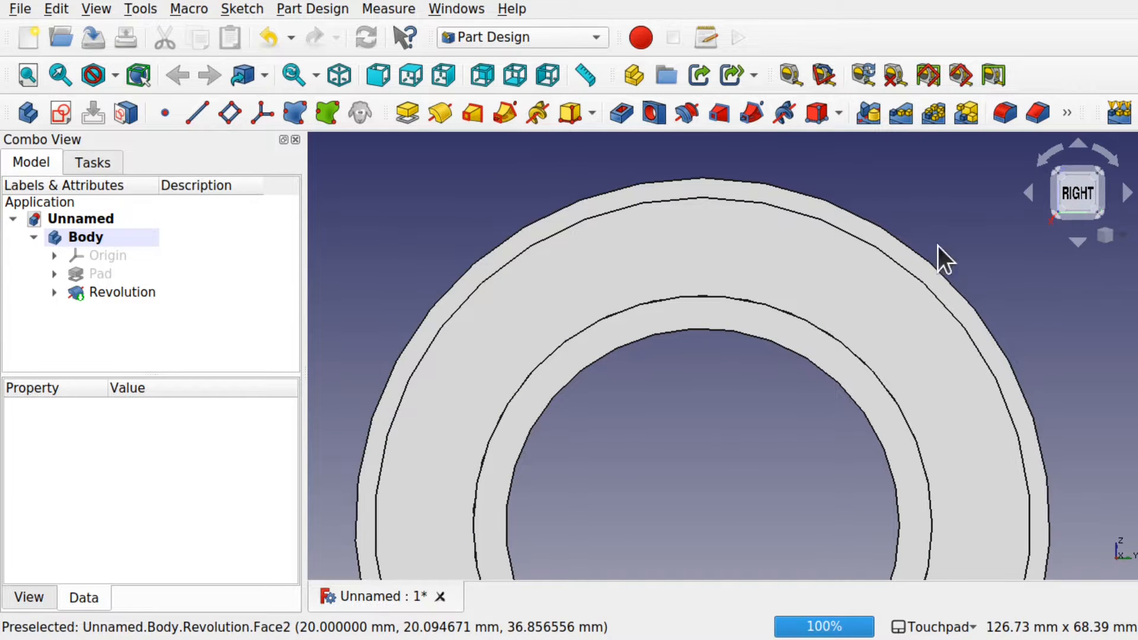
scroll(747, 423, down, 2)
shift+middle_drag(747, 423, 716, 338)
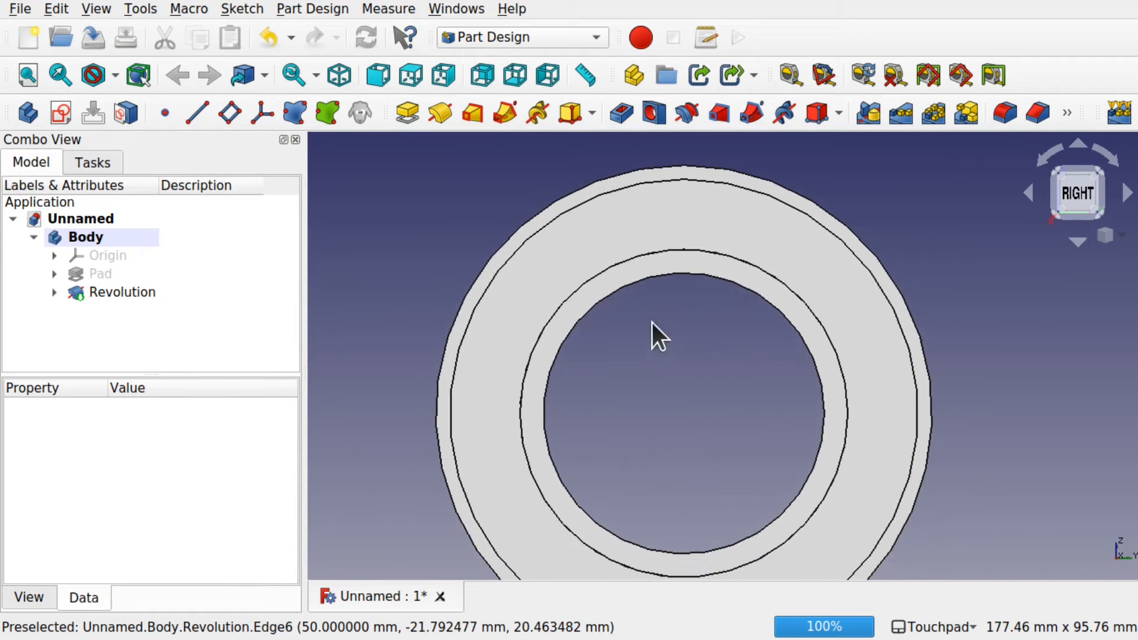
click(710, 258)
alt+middle_drag(709, 259, 595, 361)
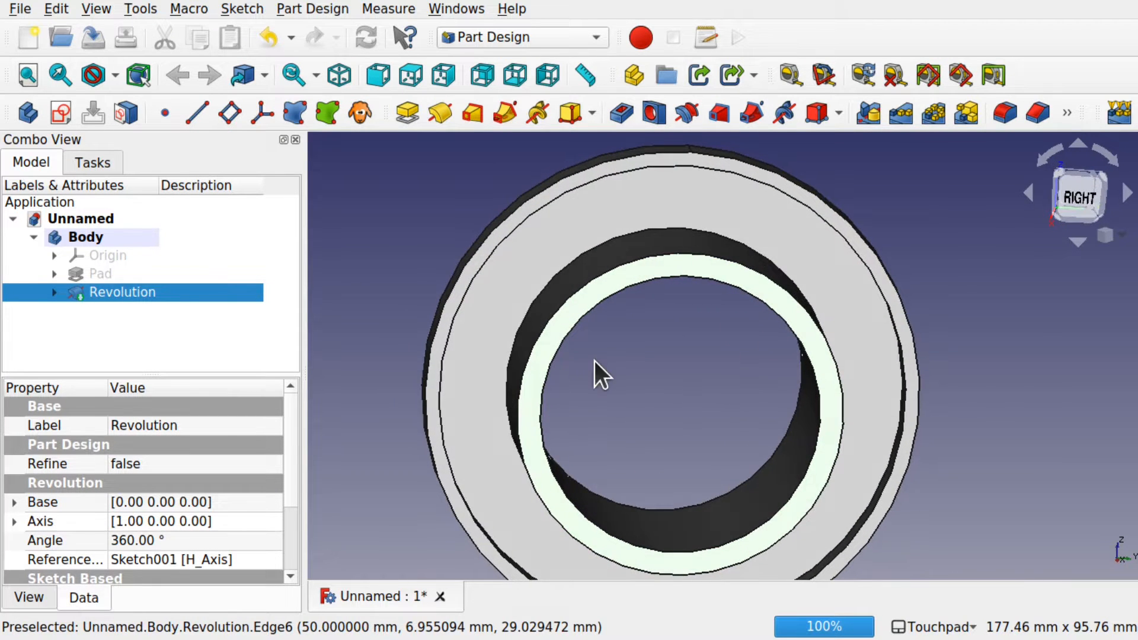
click(62, 113)
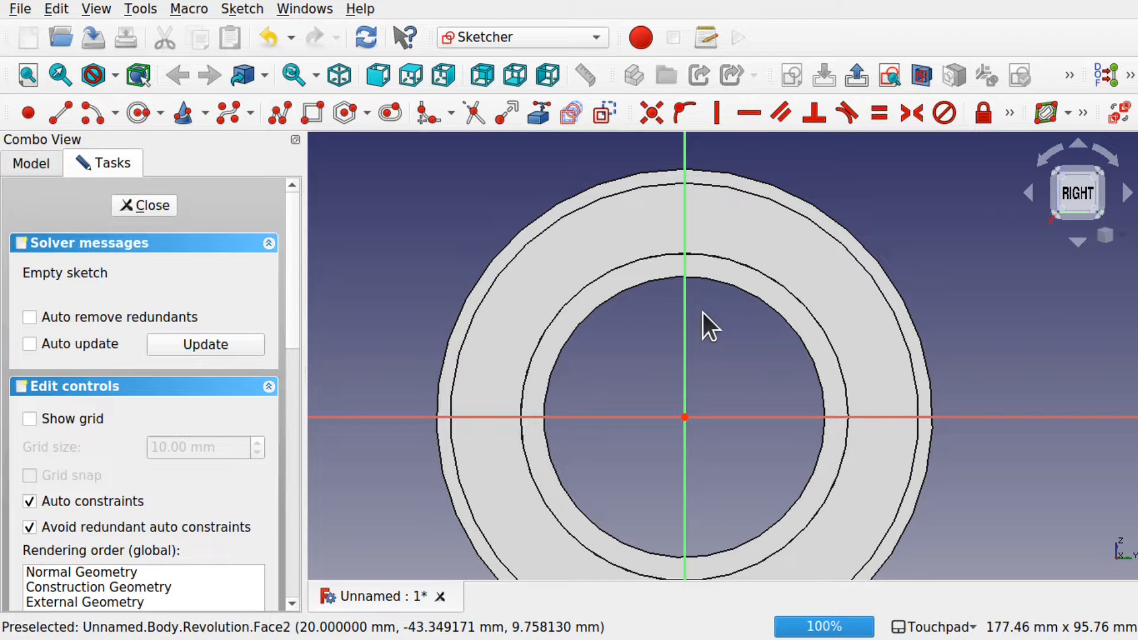
Step: Link the end face's inner and outer circular edges into the sketch as external geometry
scroll(695, 282, up, 5)
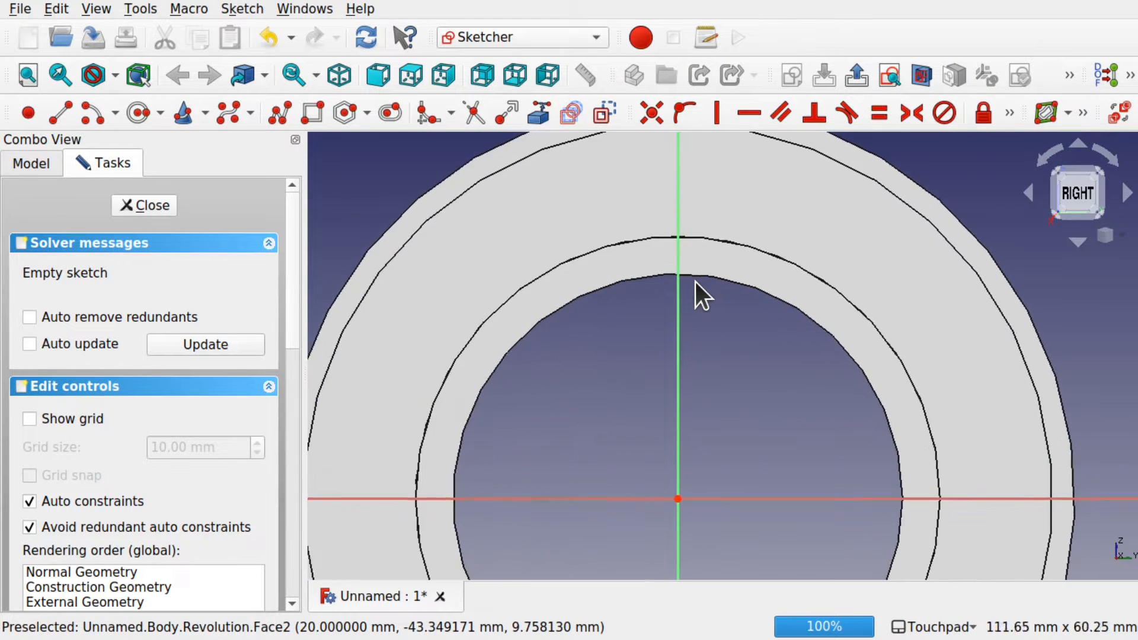
shift+middle_drag(695, 282, 683, 361)
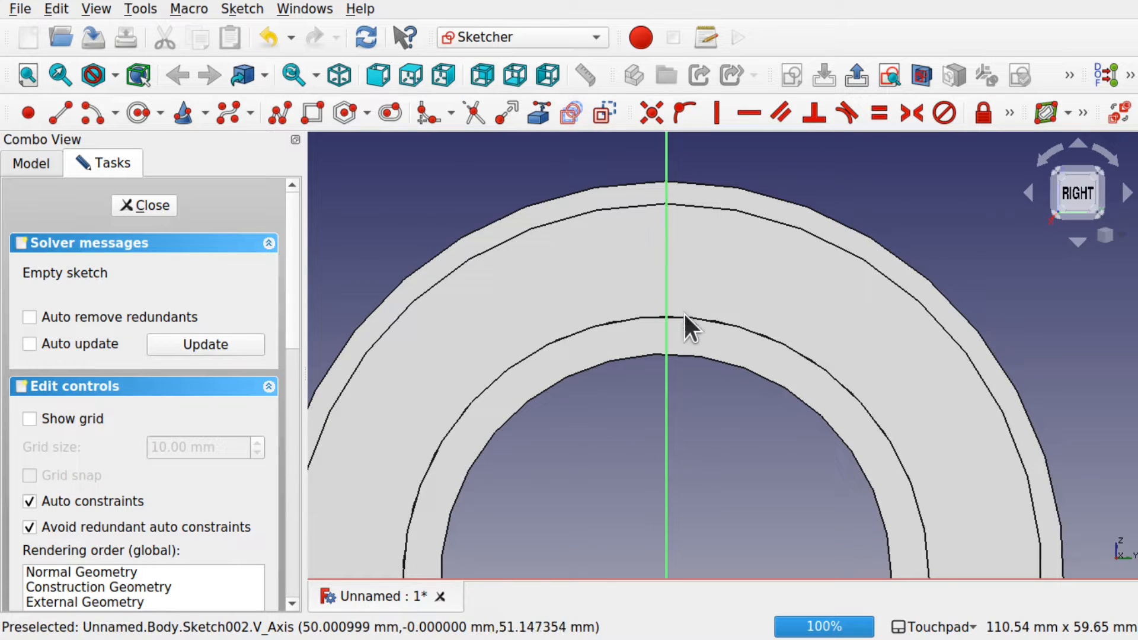
click(539, 113)
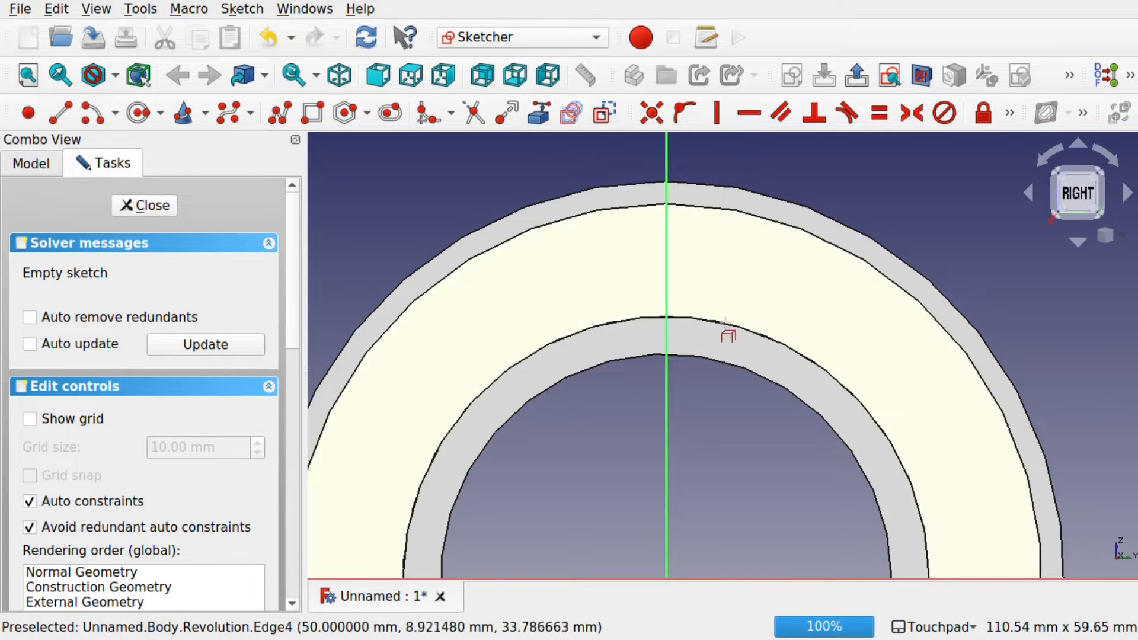
click(680, 317)
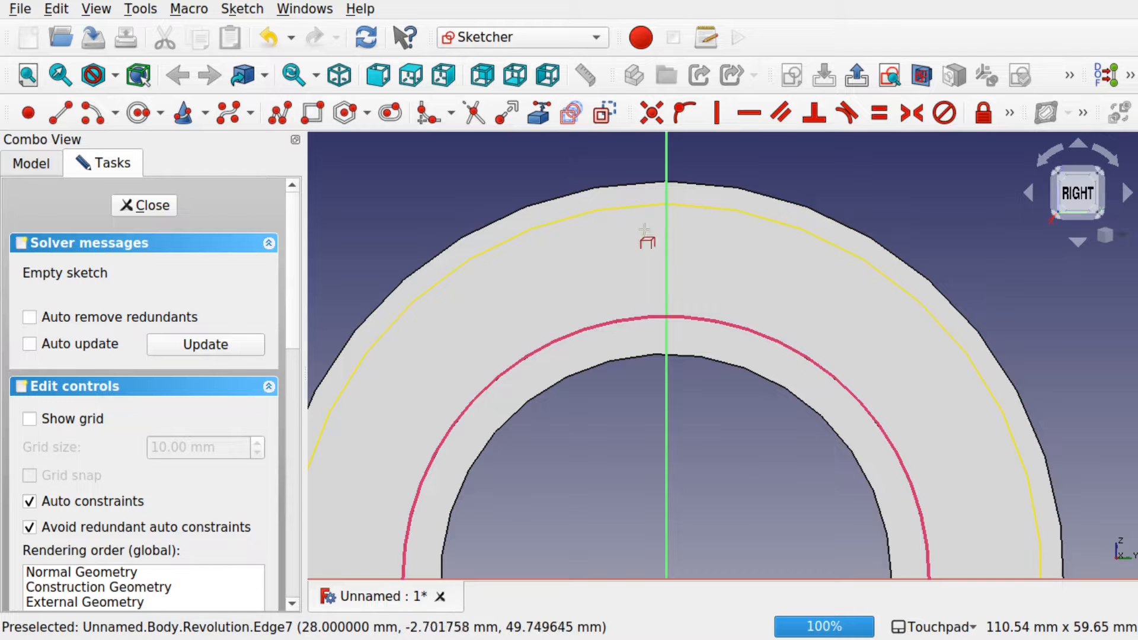
alt+drag(661, 335, 775, 356)
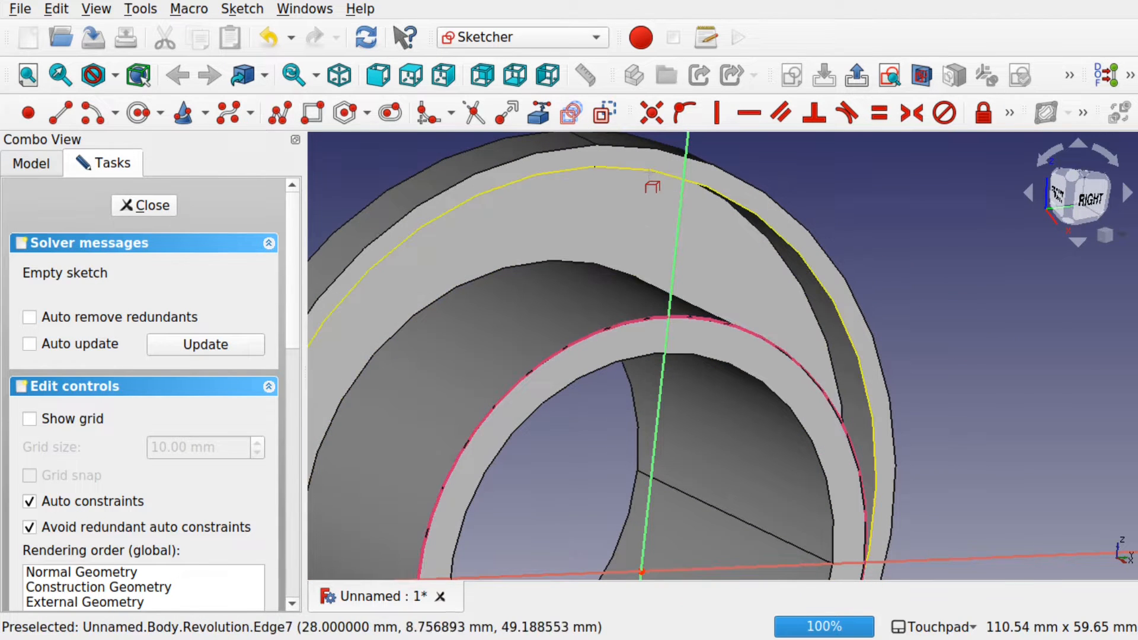
click(647, 171)
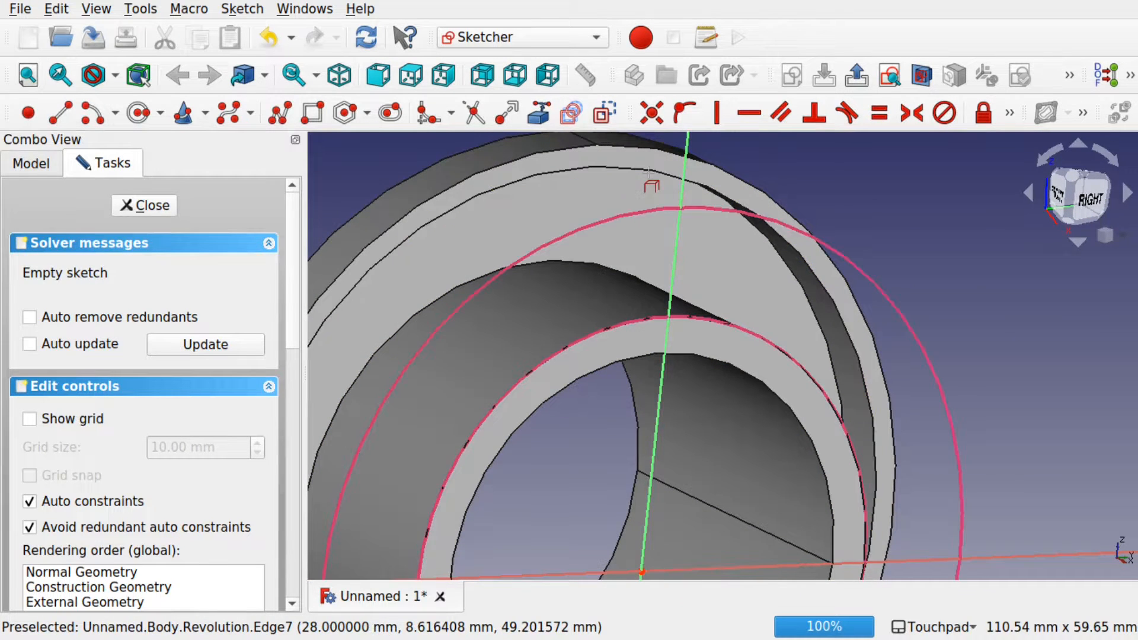
alt+drag(743, 275, 690, 254)
click(1080, 193)
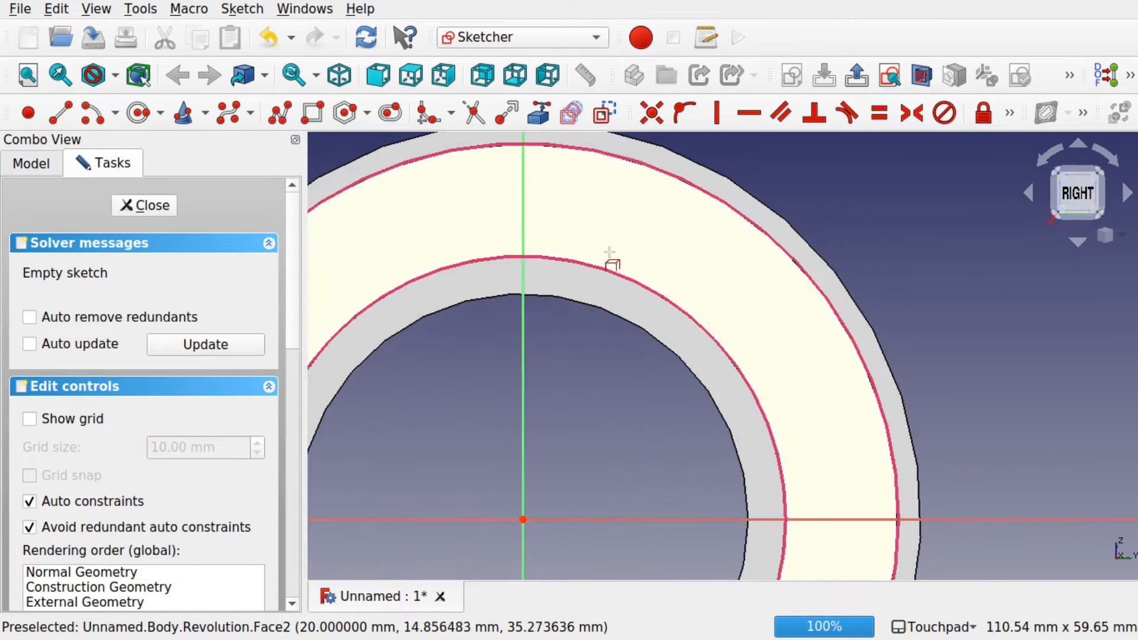
scroll(586, 254, up, 4)
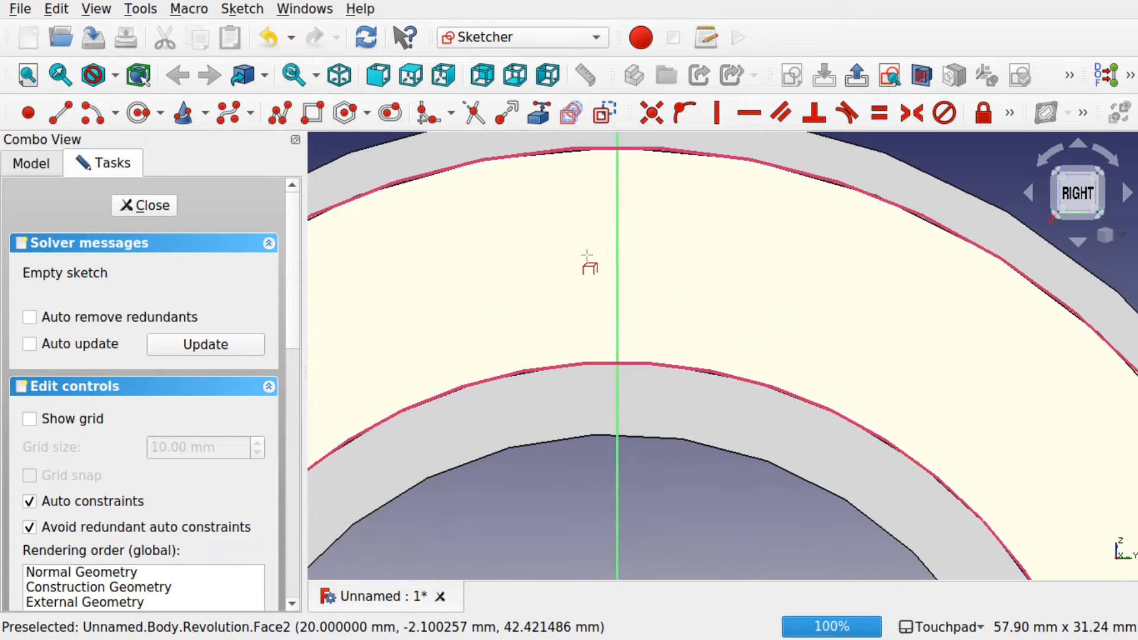
scroll(587, 254, down, 1)
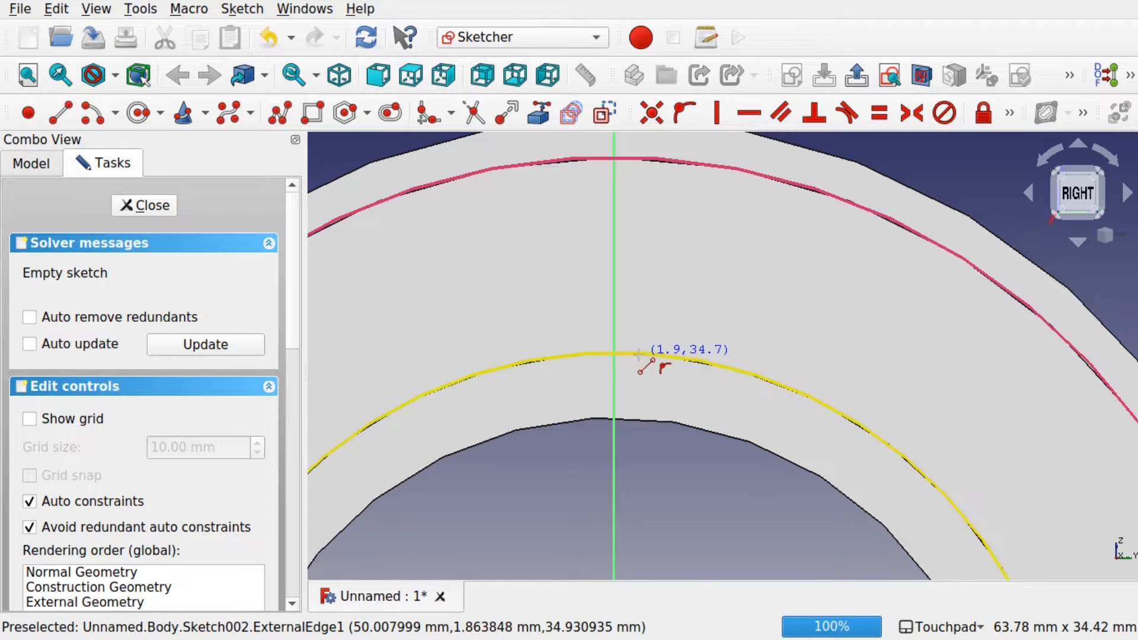
Step: Draw two slanted lines from the inner arc to the outer arc, one each side of the vertical axis
click(637, 353)
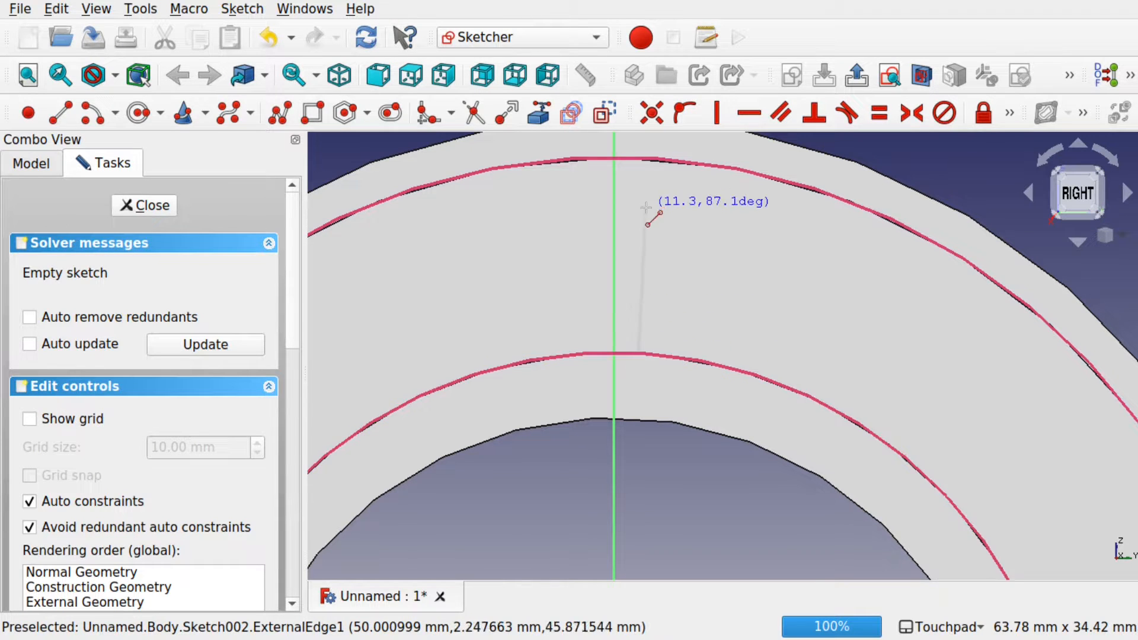
click(625, 158)
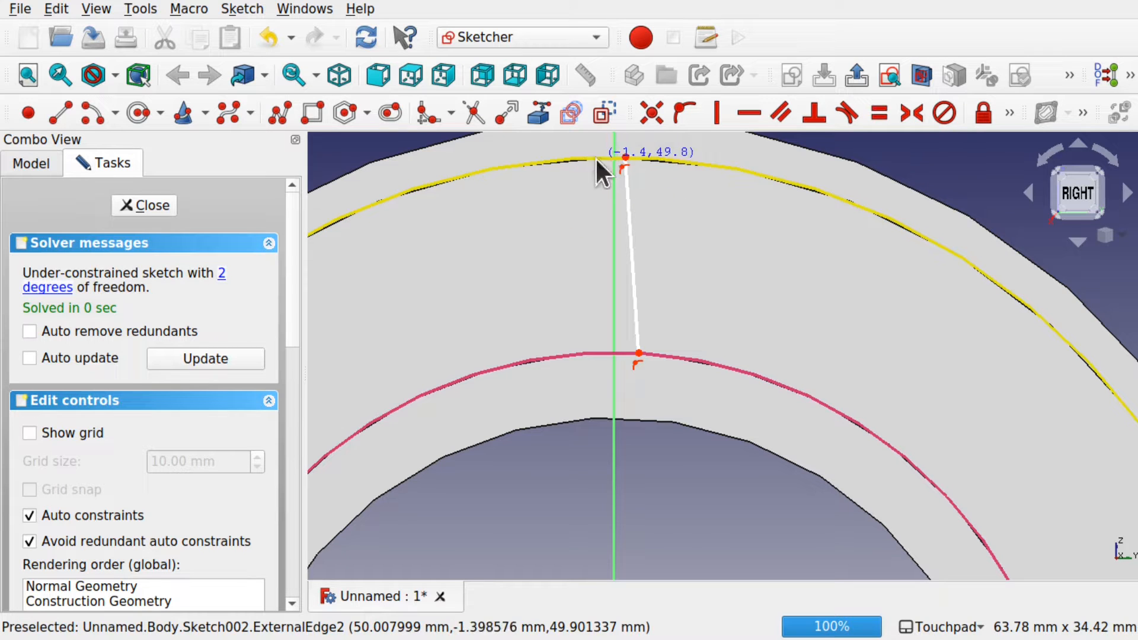
click(596, 159)
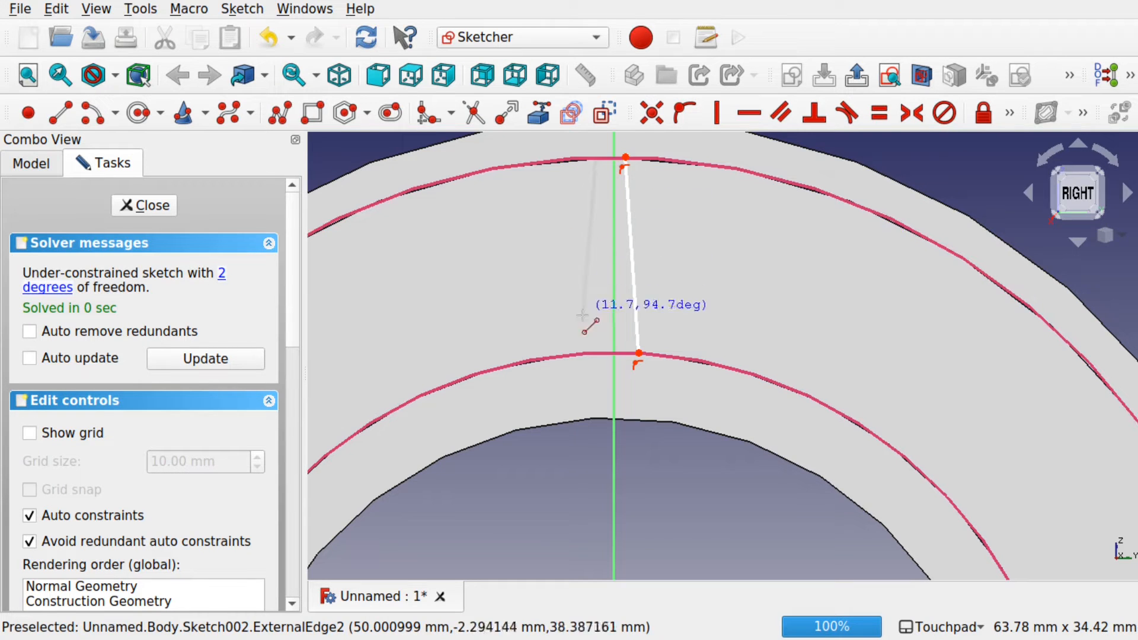
click(575, 355)
mouse_move(563, 300)
shift+mouse_down()
mouse_move(650, 300)
mouse_move(721, 276)
shift+mouse_up()
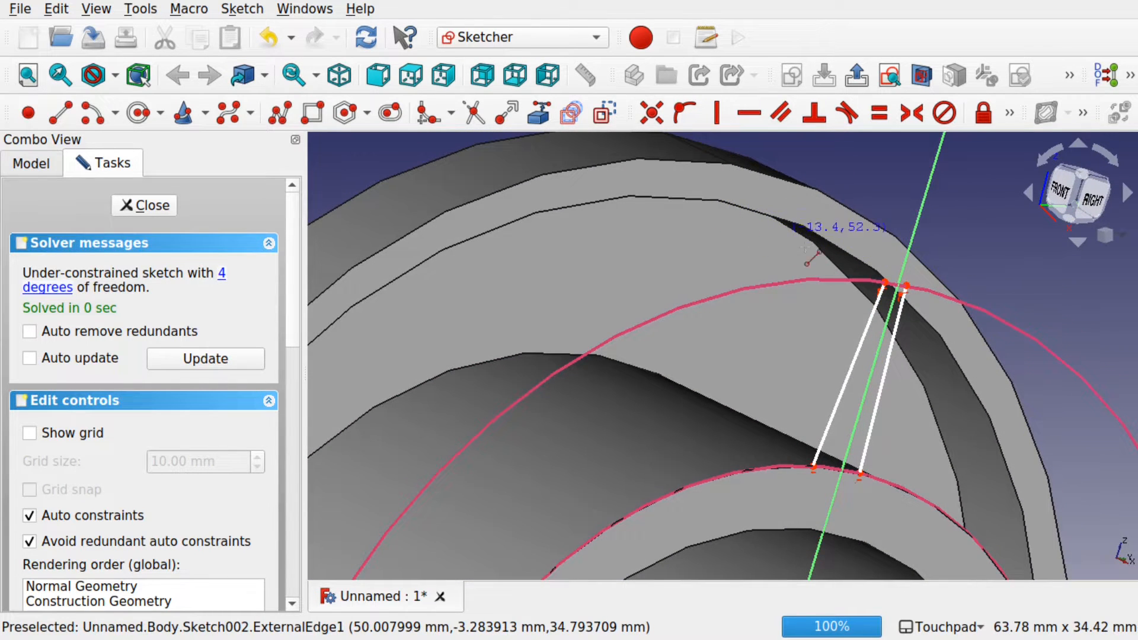
click(1089, 200)
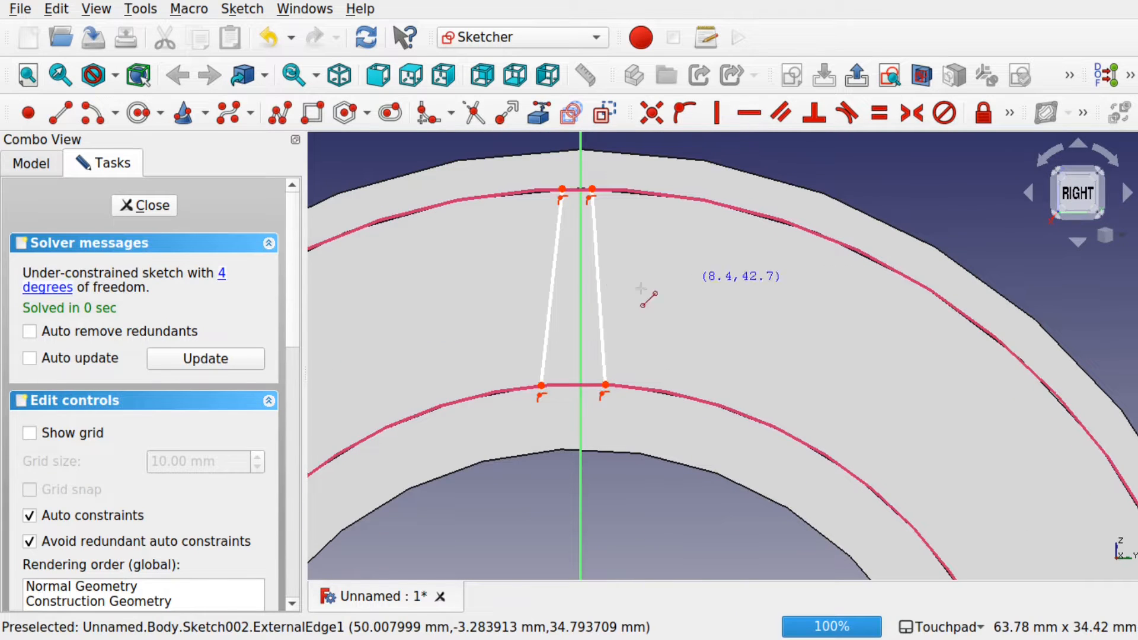
scroll(582, 236, up, 2)
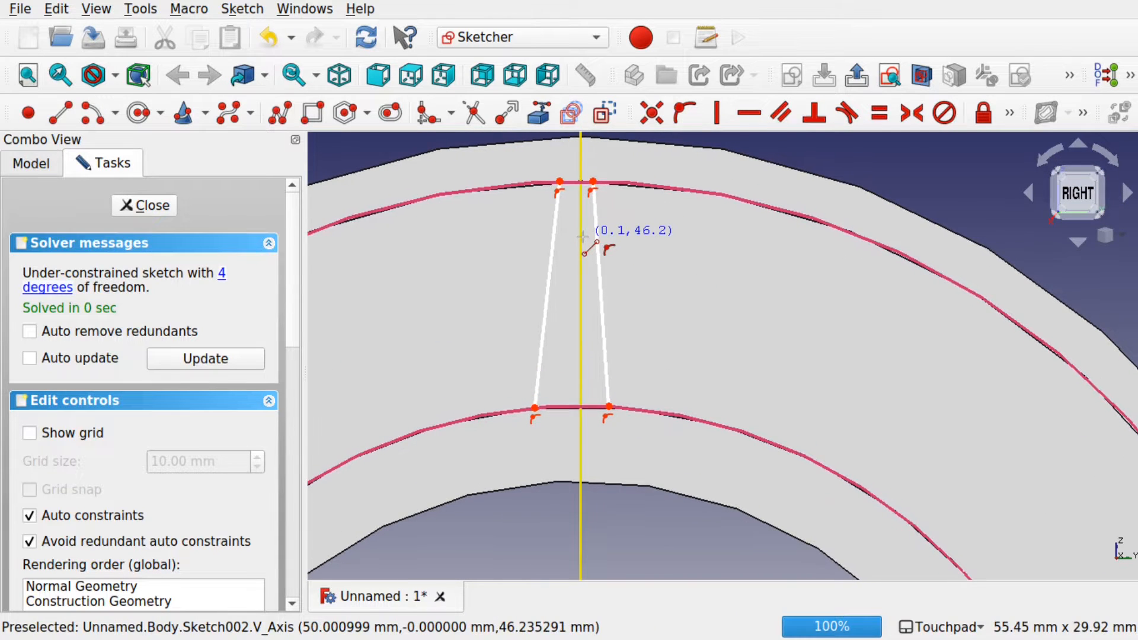
Step: Draw end-point arcs joining the slanted lines' bottom ends and their top ends
click(113, 112)
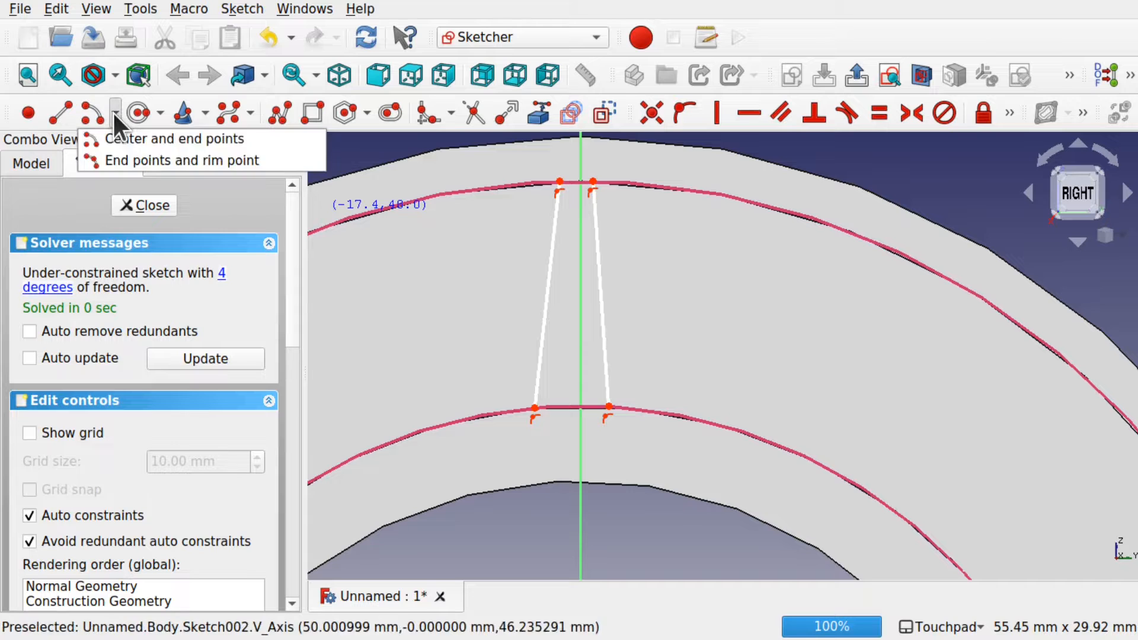
click(136, 159)
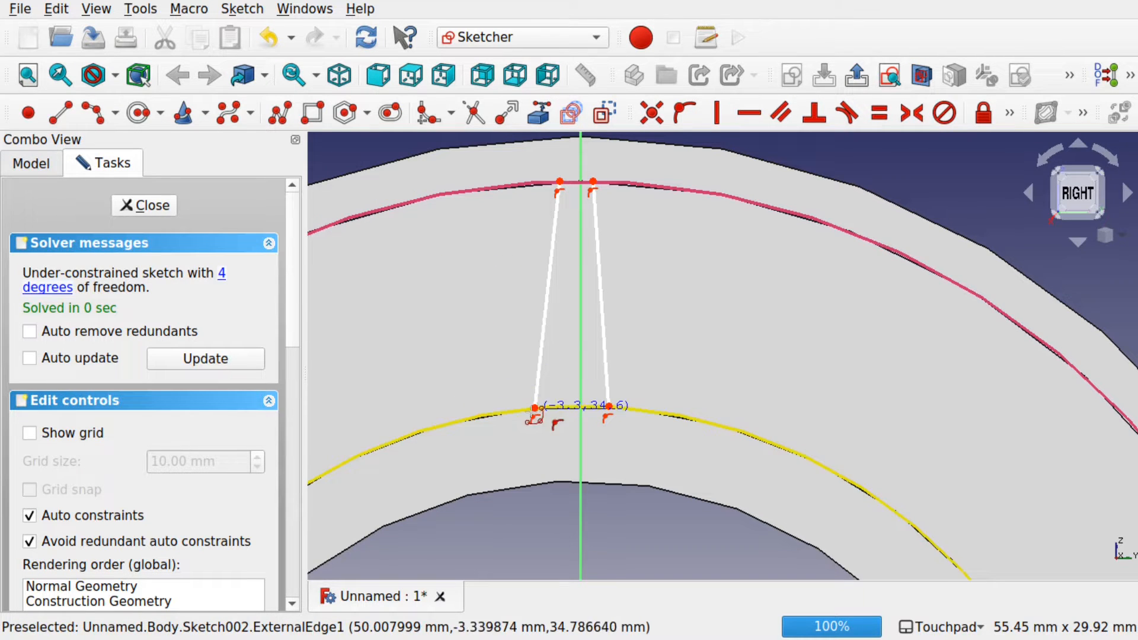
click(536, 410)
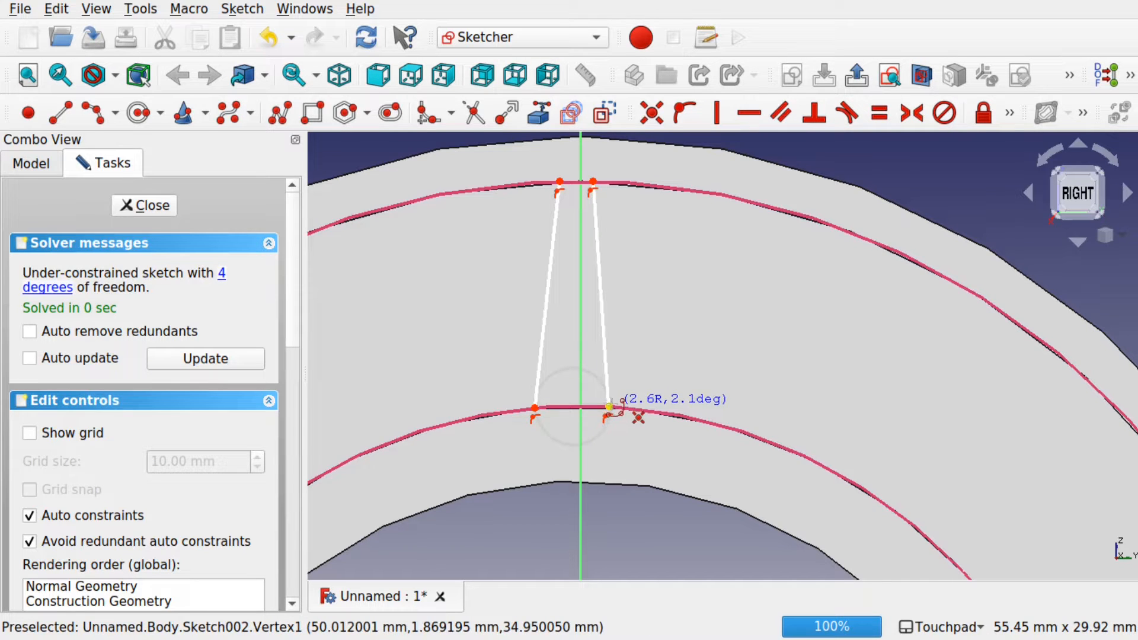
click(609, 408)
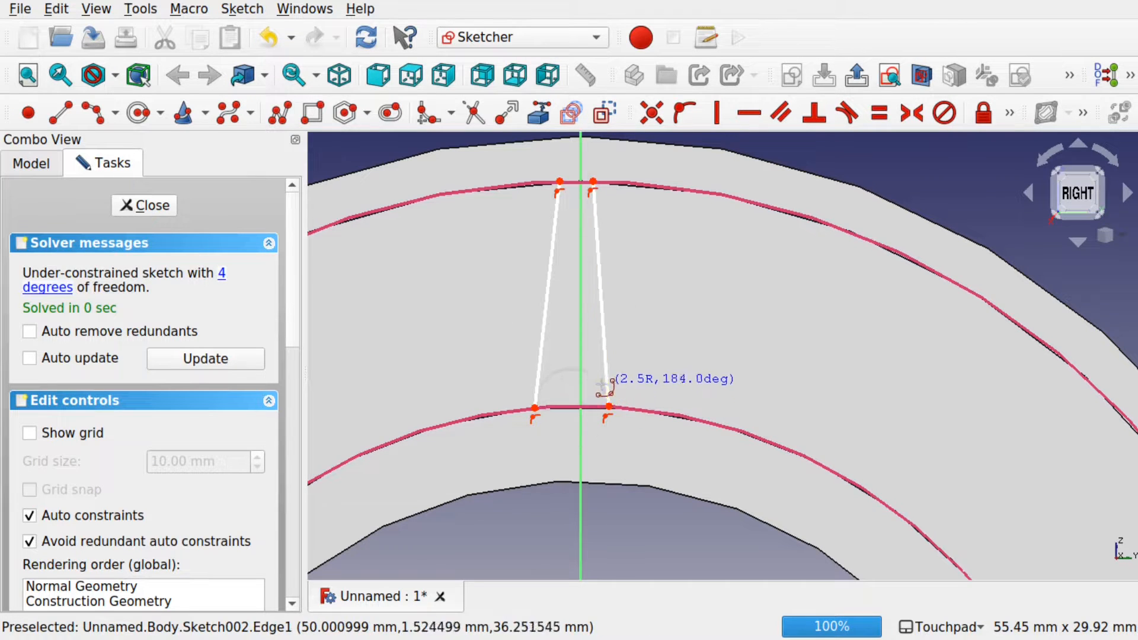
click(567, 396)
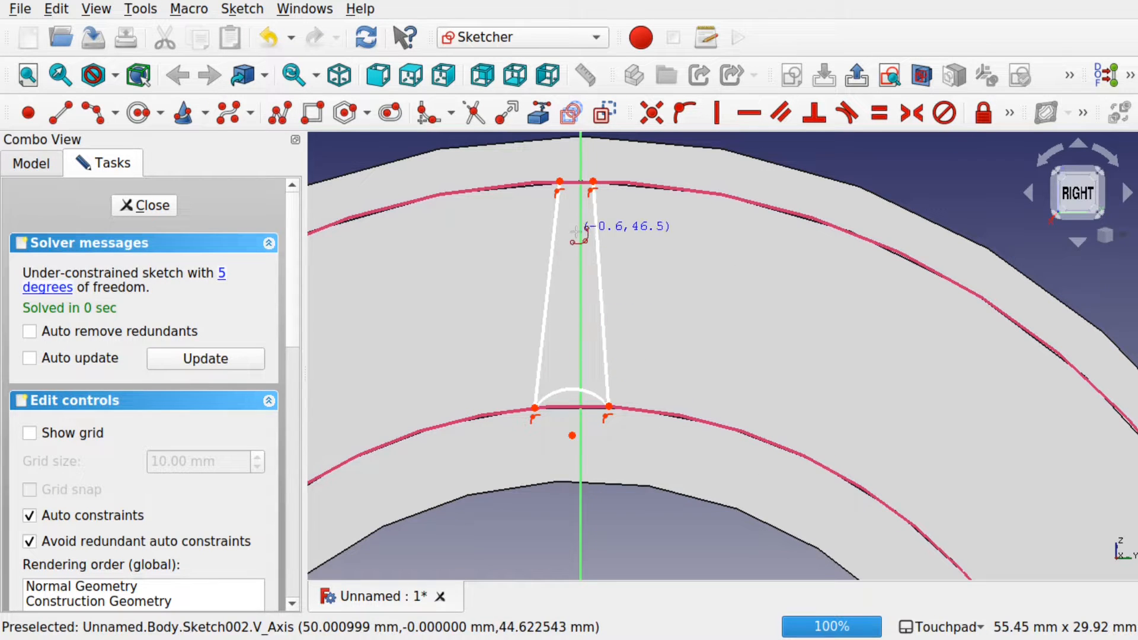
scroll(551, 180, up, 3)
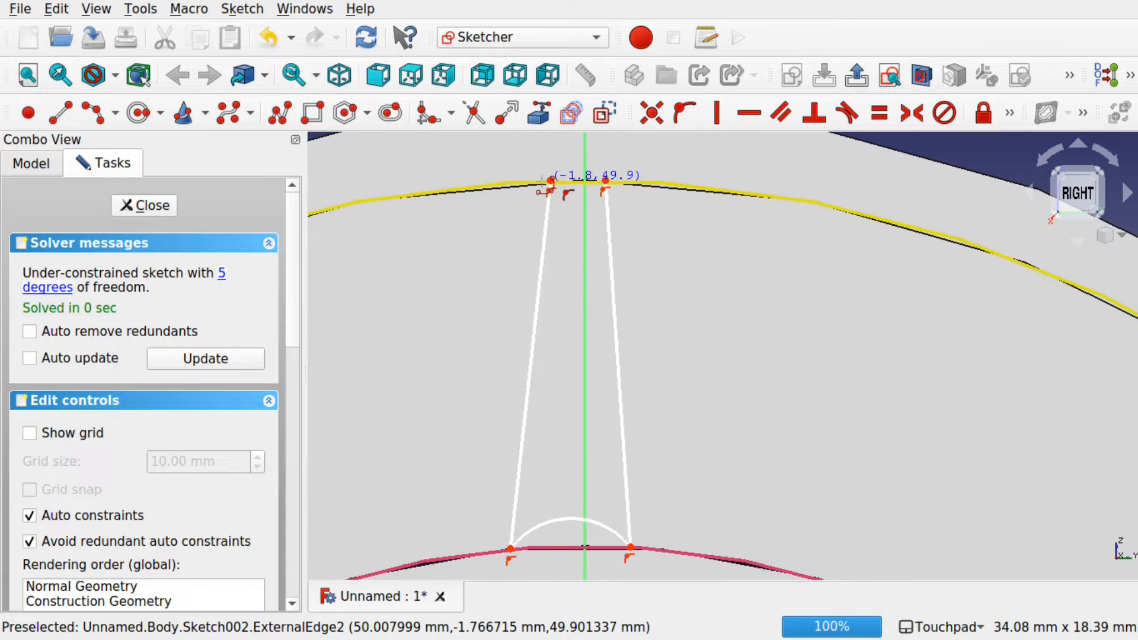
click(580, 181)
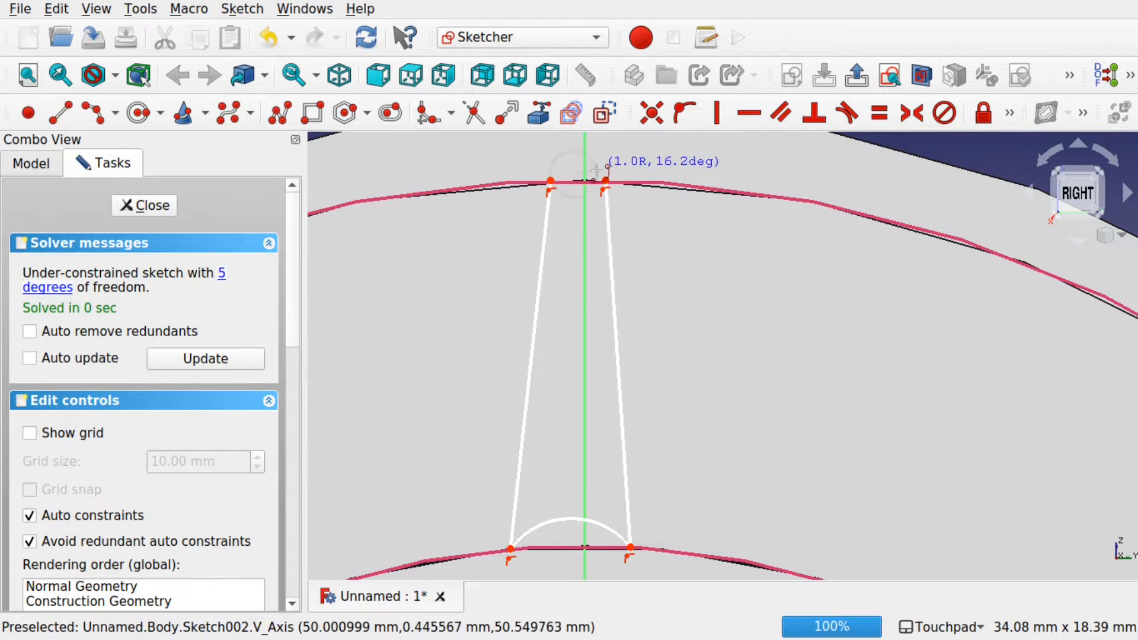
click(604, 181)
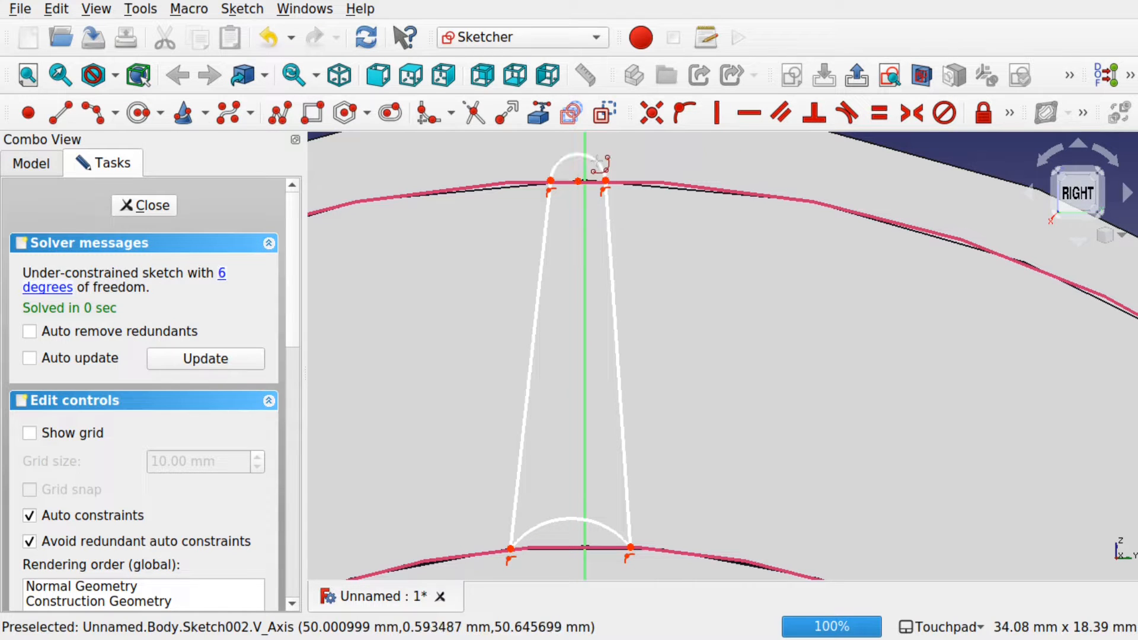
click(597, 160)
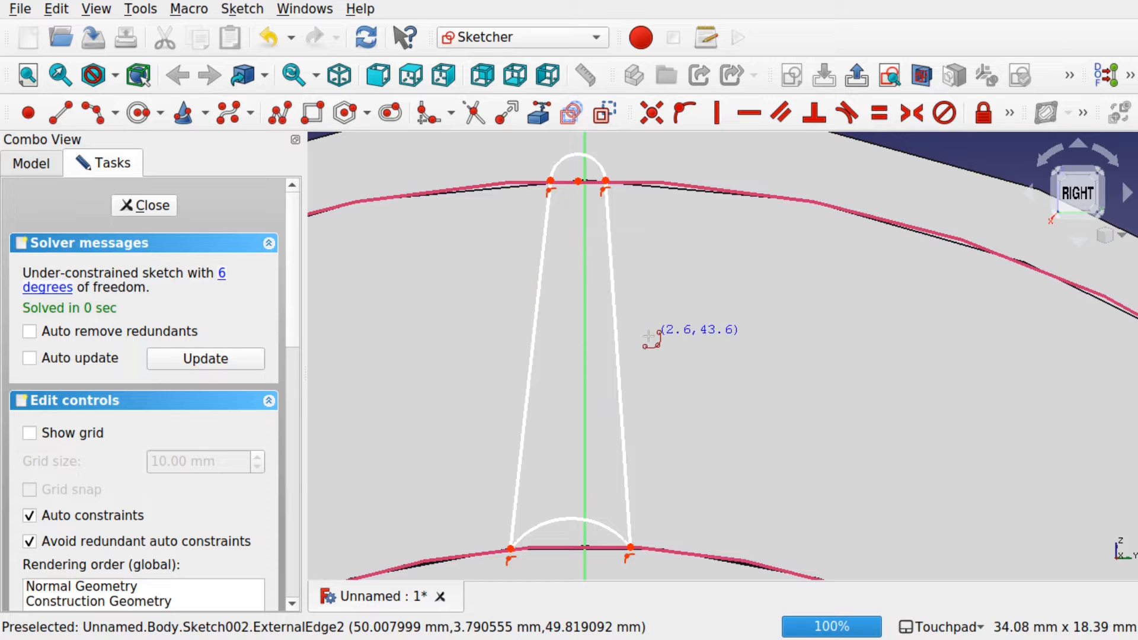
Step: Make the bottom arc equal to the inner circle and the top arc equal to the outer circle
key(Escape)
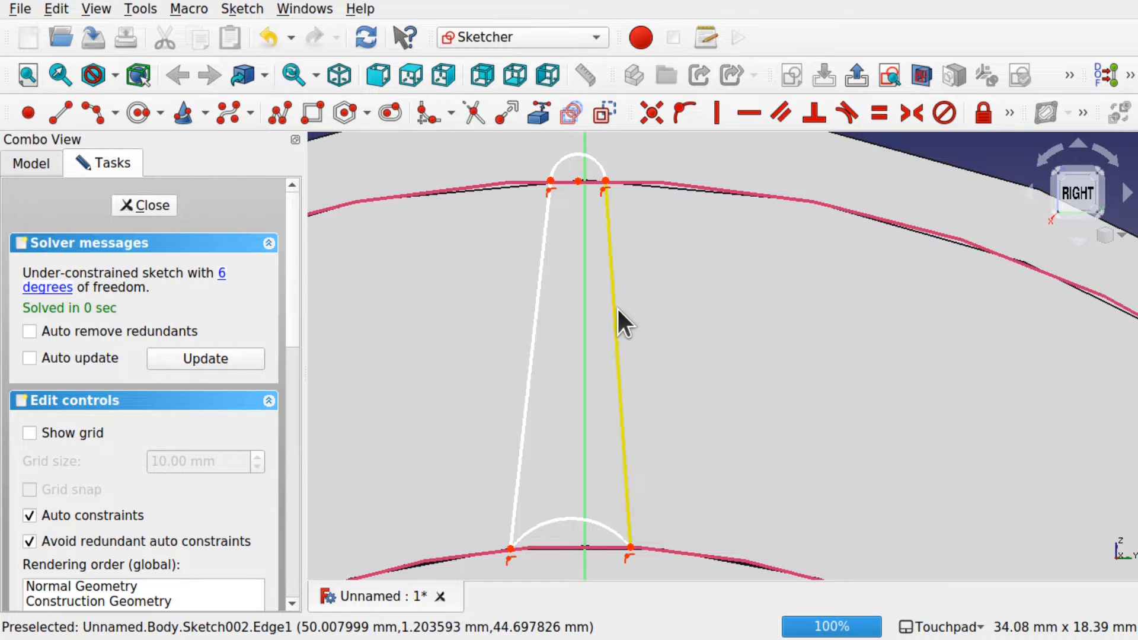
click(578, 520)
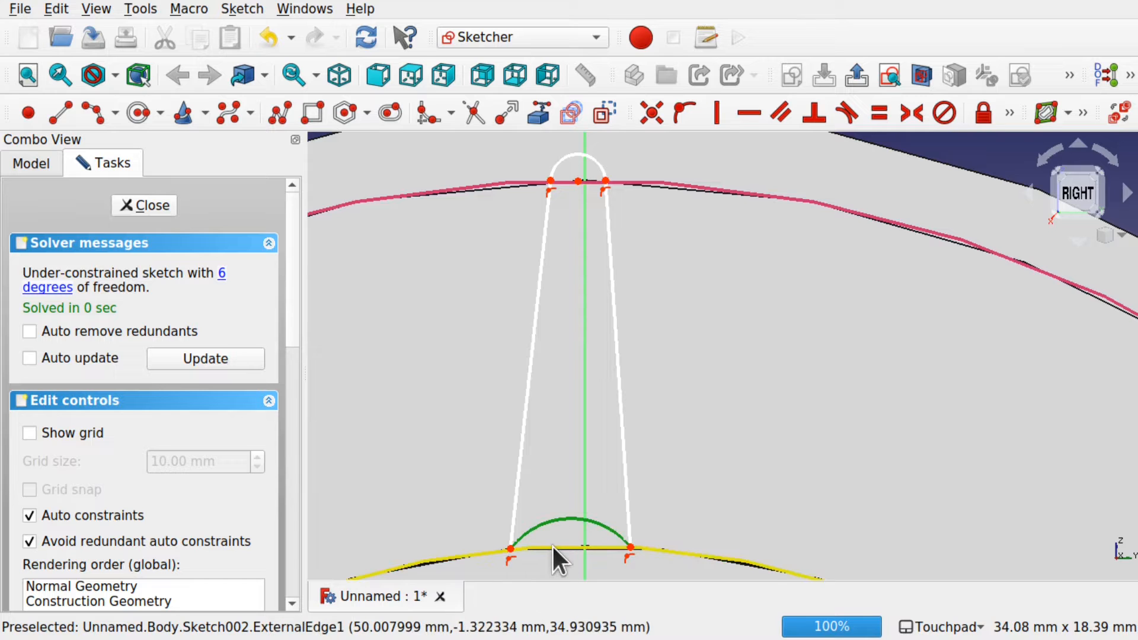
click(552, 545)
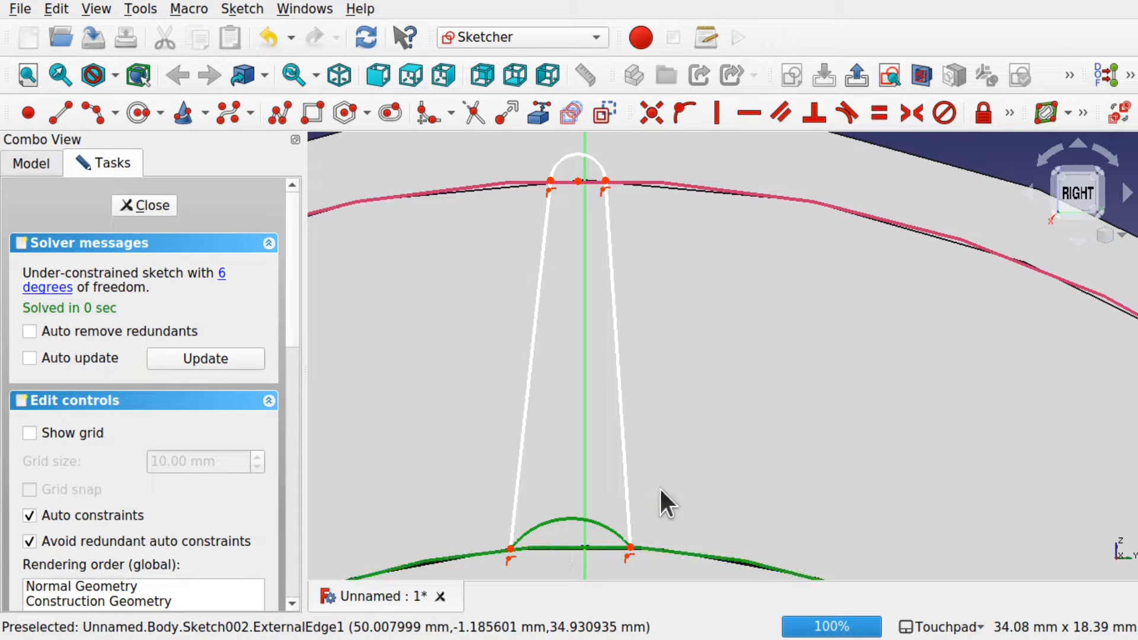
click(878, 112)
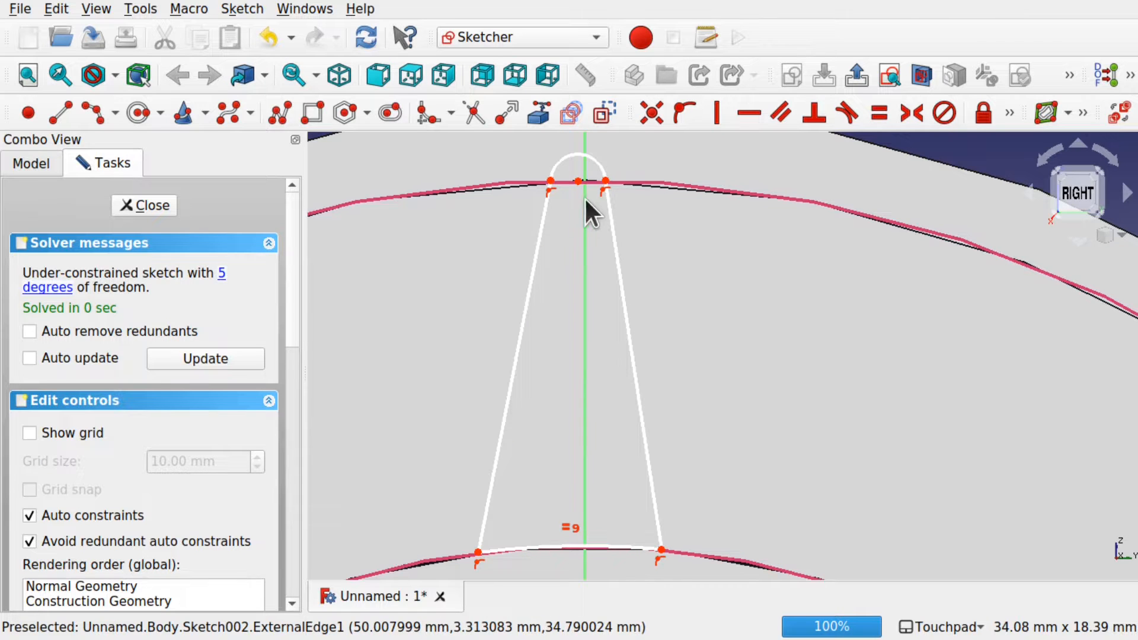
click(583, 158)
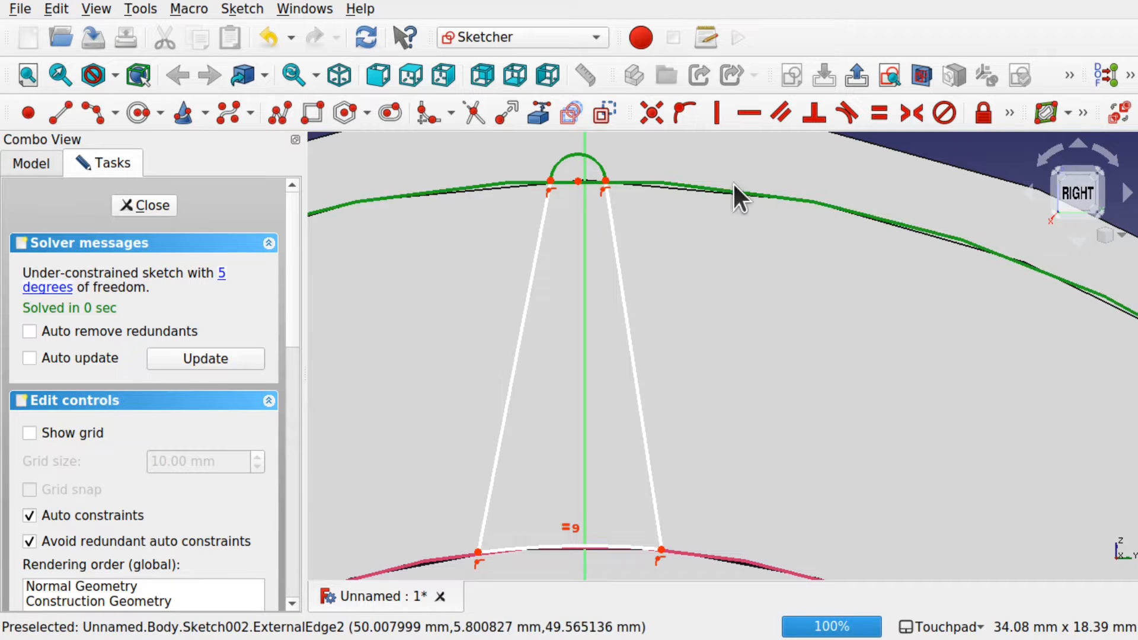
click(881, 111)
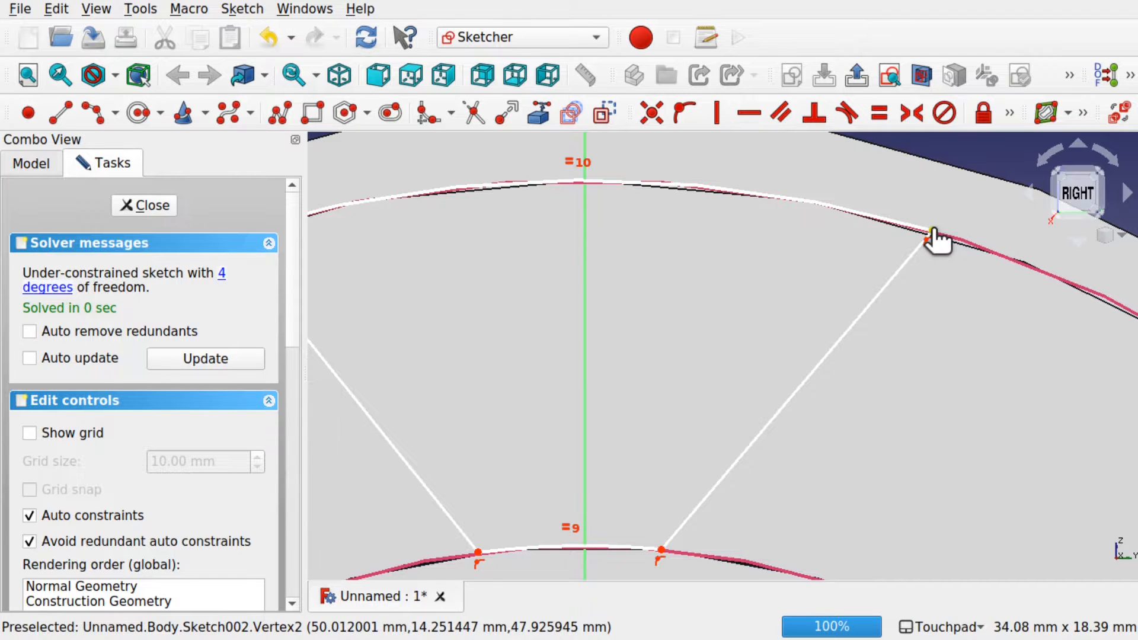
Step: Slide both lines' top ends along the outer arc to reshape the rib
drag(933, 231, 699, 195)
shift+middle_drag(410, 285, 525, 297)
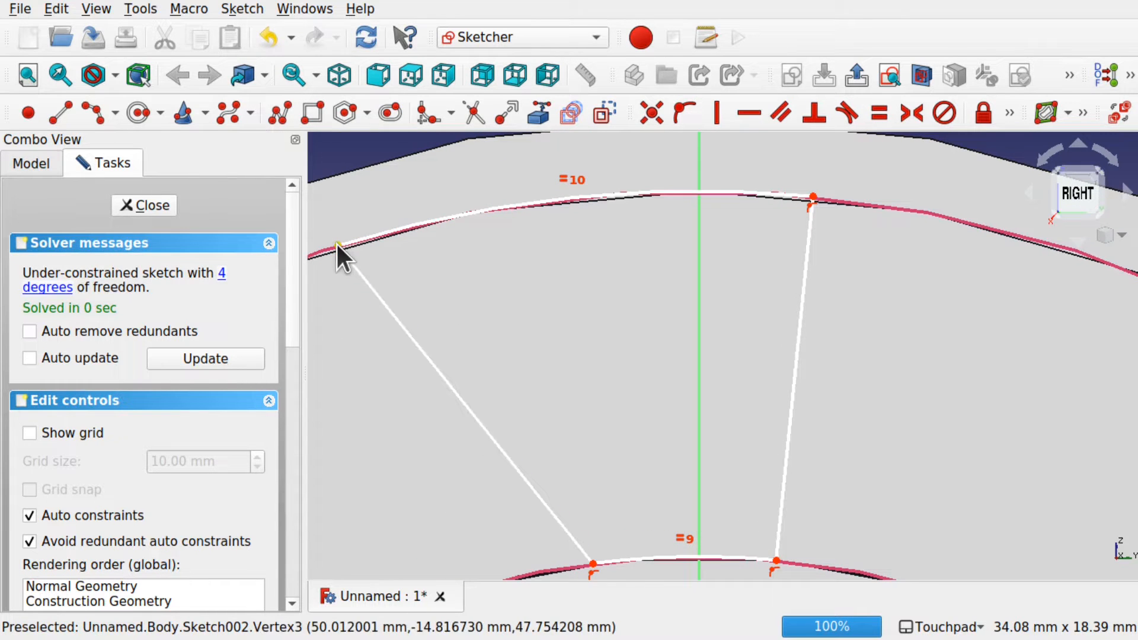
drag(335, 240, 474, 234)
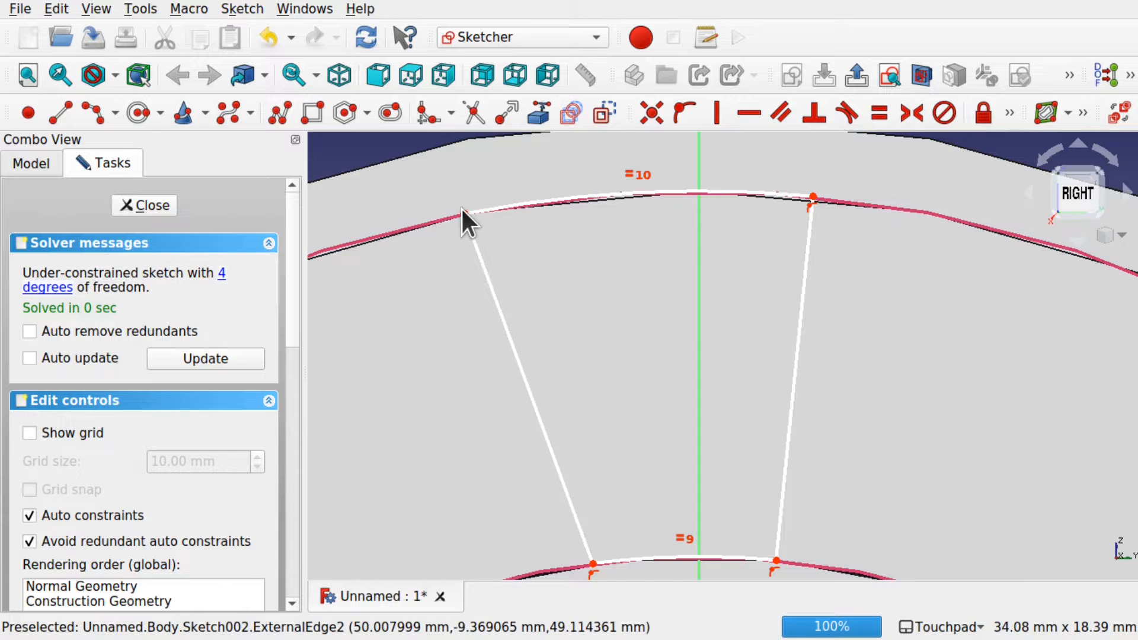
Step: Try a symmetry constraint on the top corners about the vertical axis, then undo it
click(813, 196)
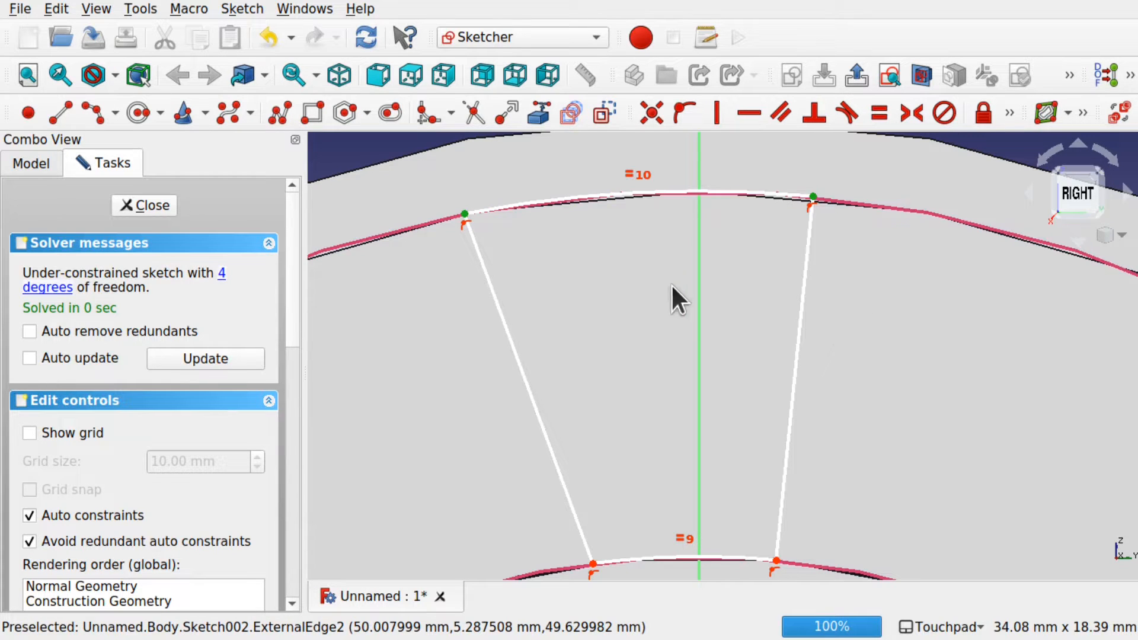
click(698, 301)
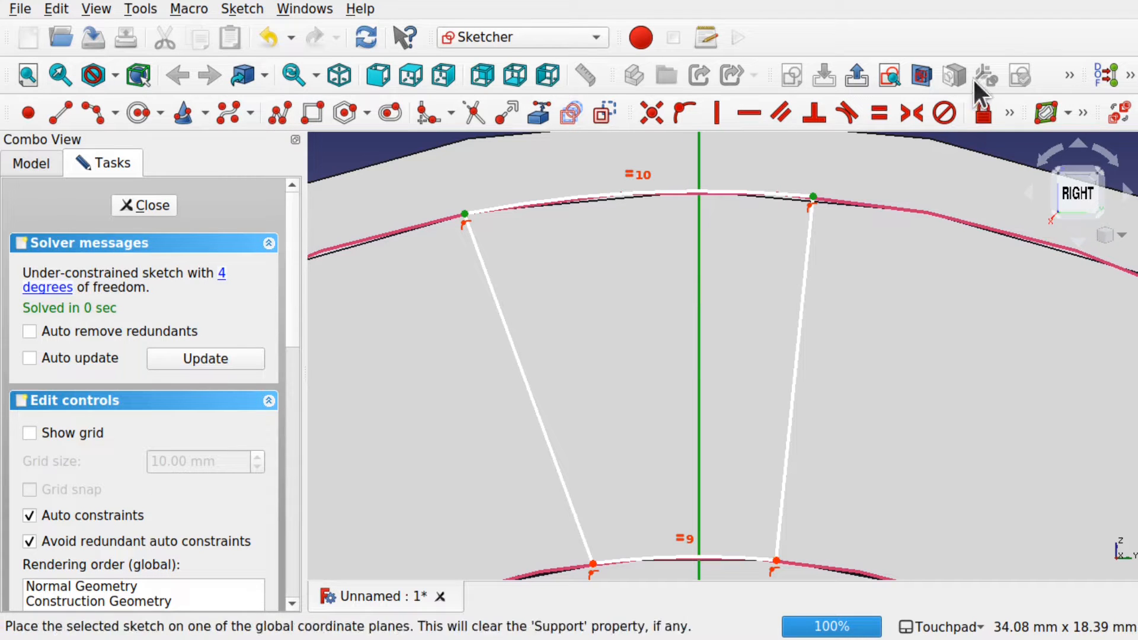
click(912, 112)
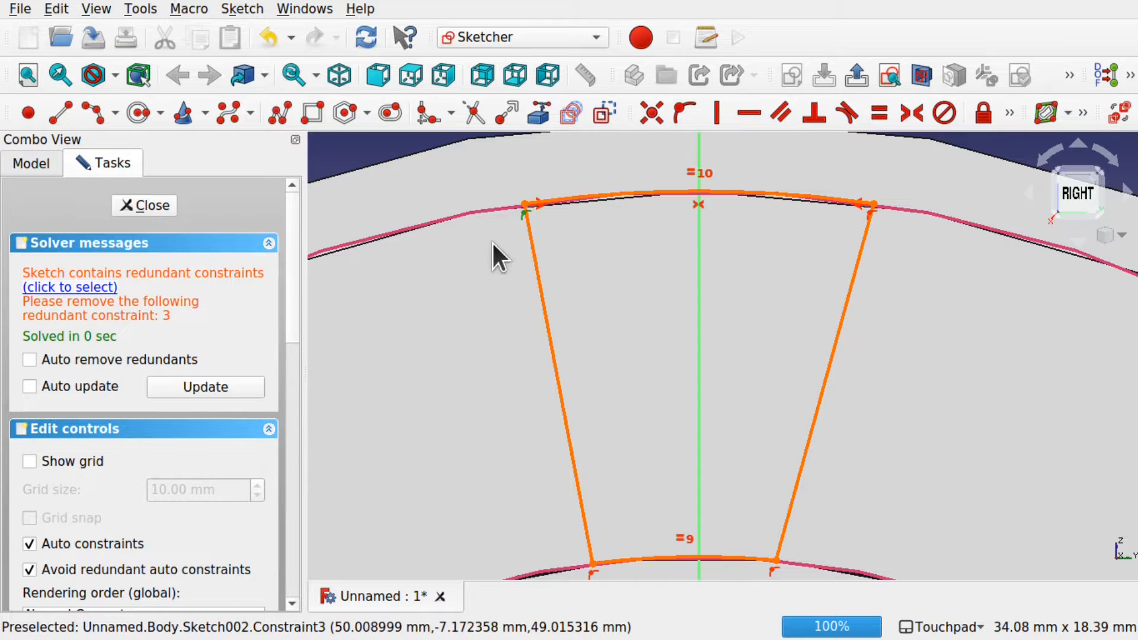
key(ctrl+z)
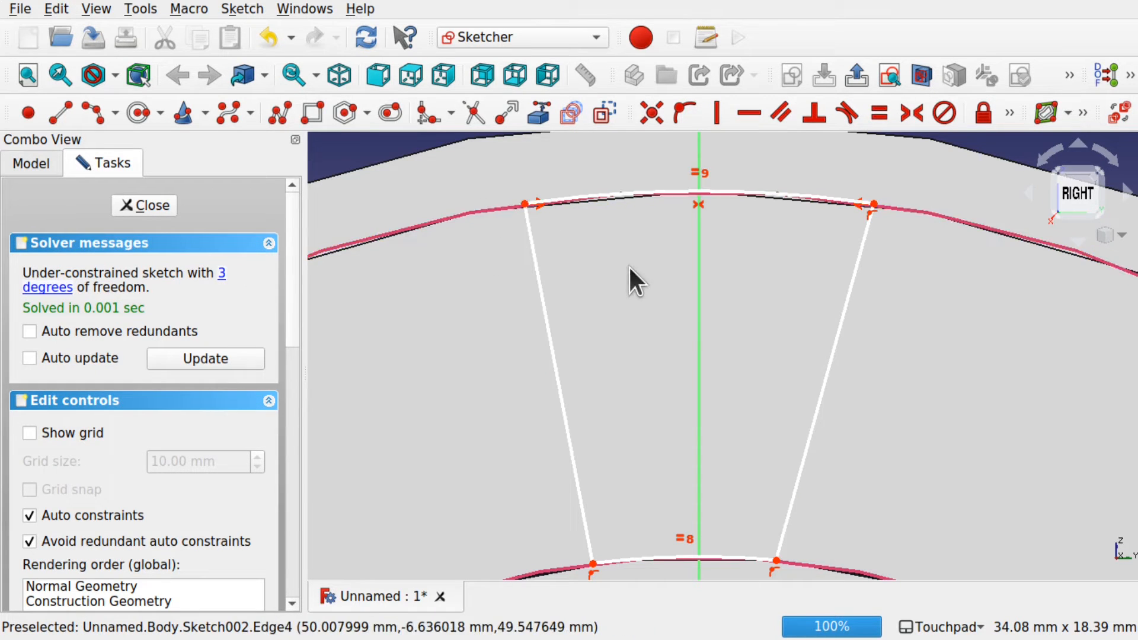
Step: Make the bottom corners symmetric about the vertical axis, remove the redundant constraint, and narrow the top
click(591, 562)
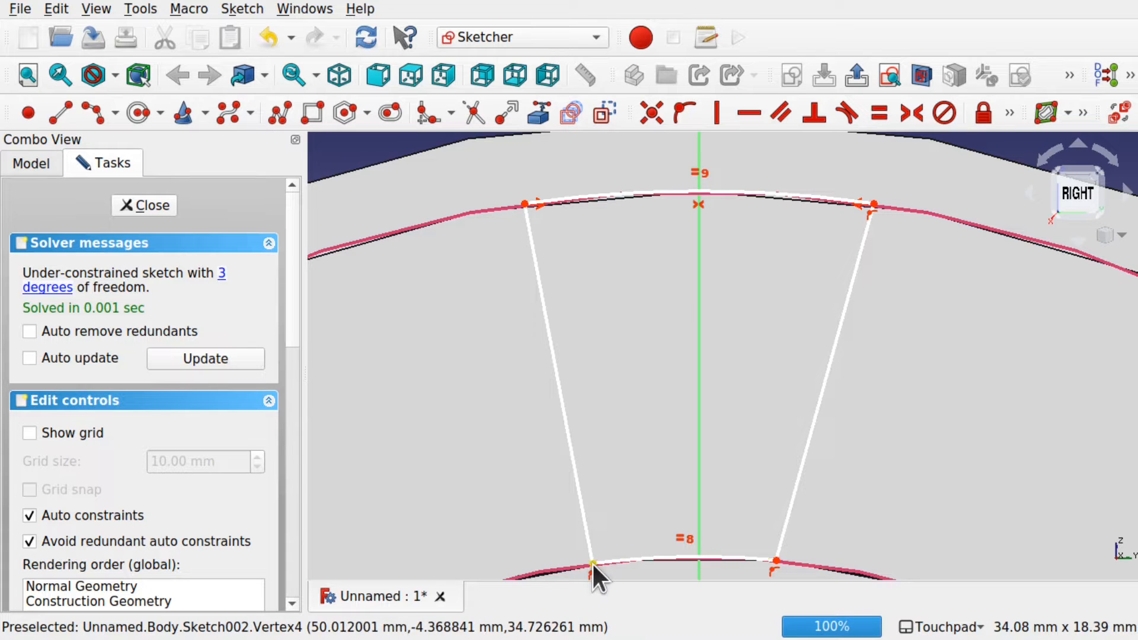
click(774, 558)
click(699, 348)
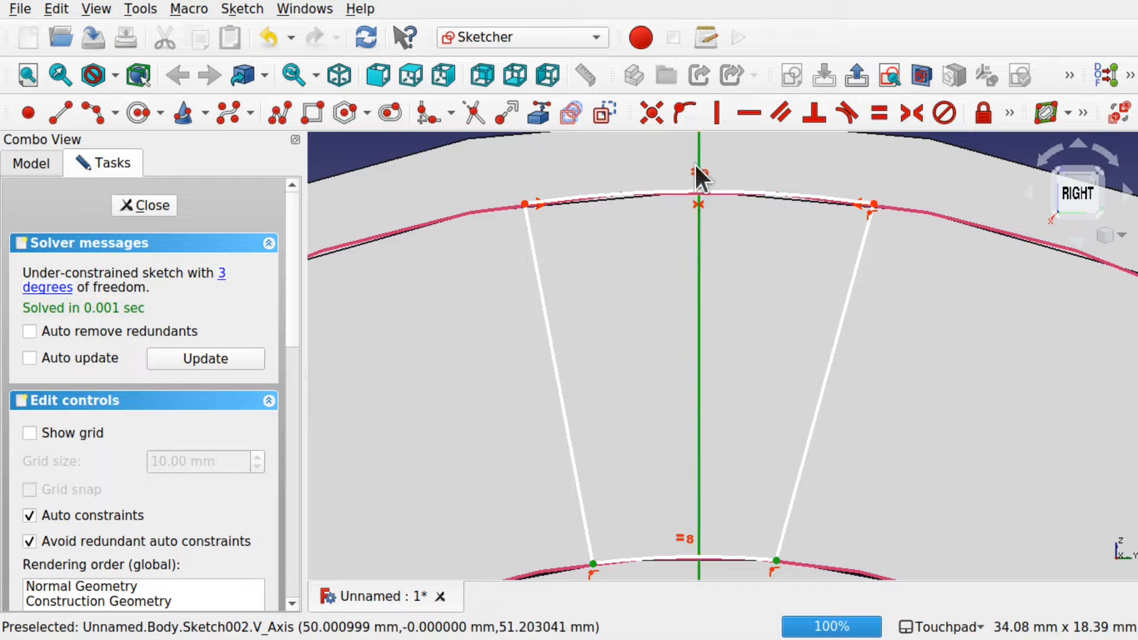
click(910, 112)
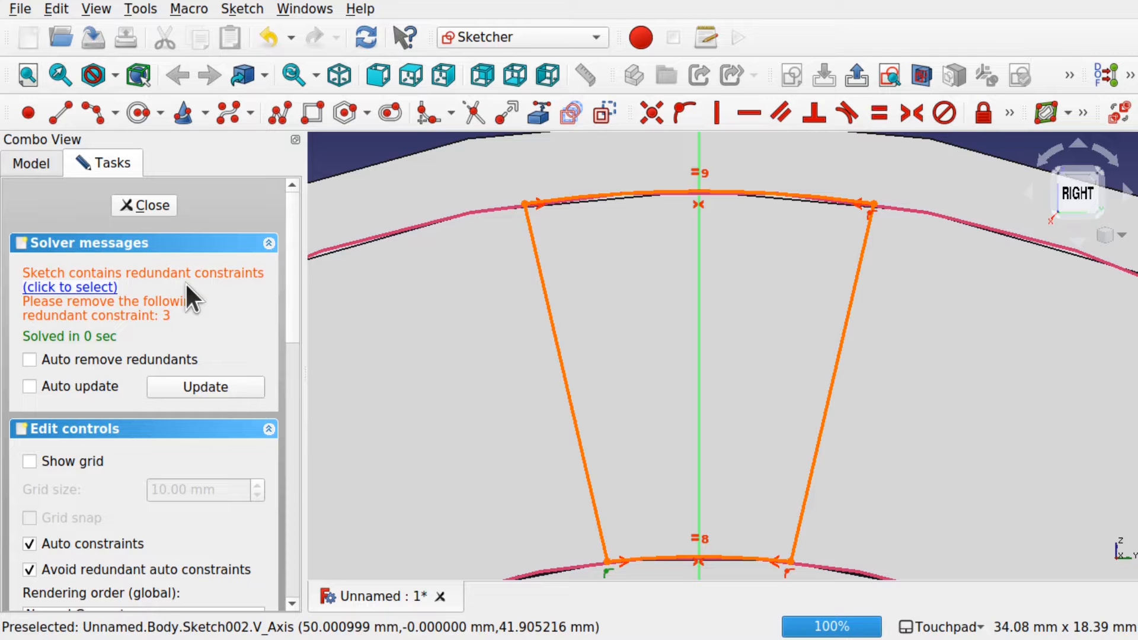
key(Delete)
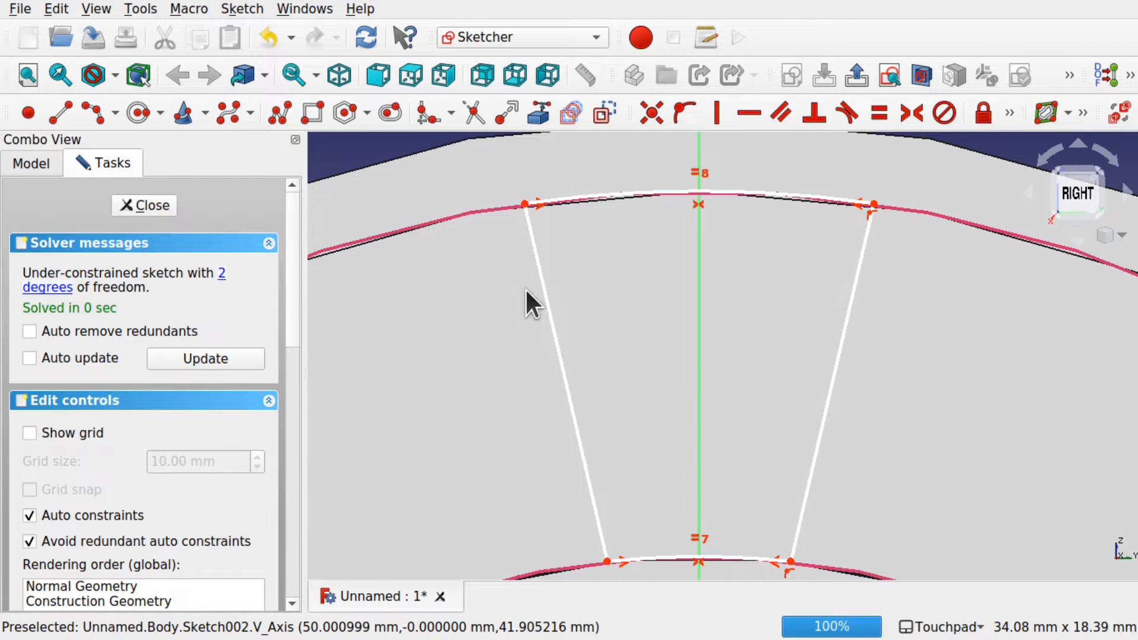
drag(525, 204, 658, 202)
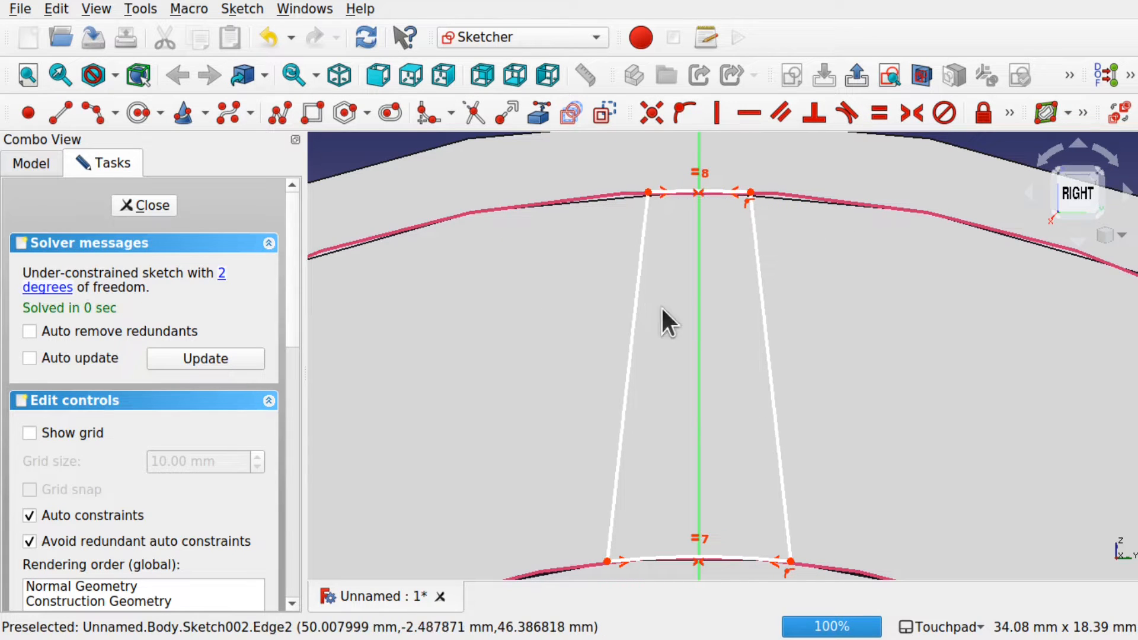
Step: Dimension the rib's top width to 2.5 mm horizontally
click(649, 192)
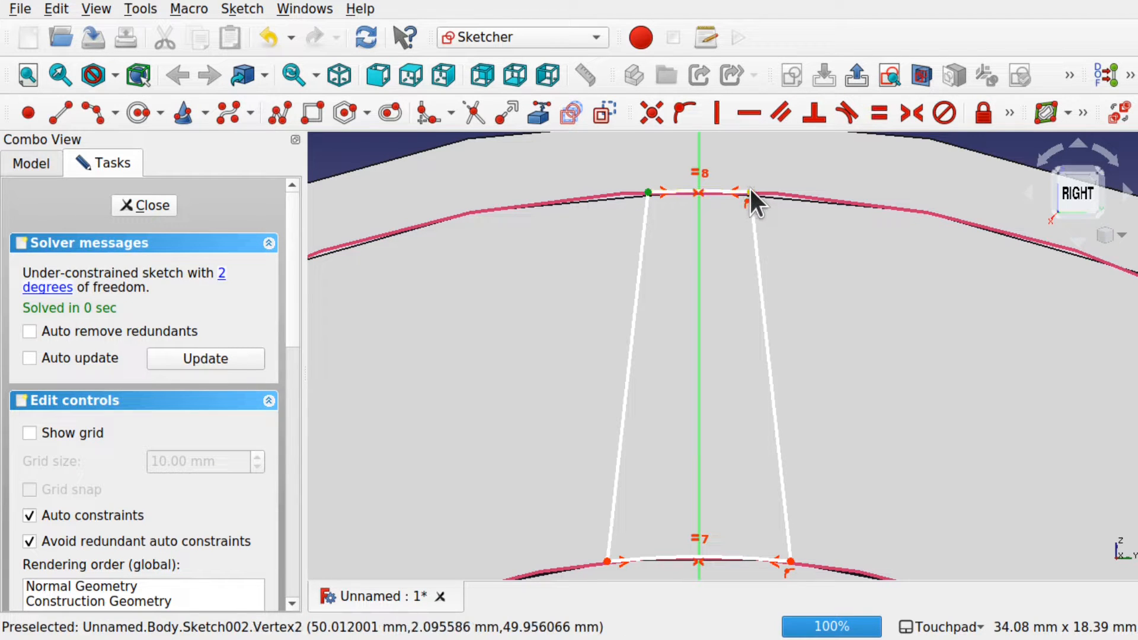
click(1008, 112)
click(655, 147)
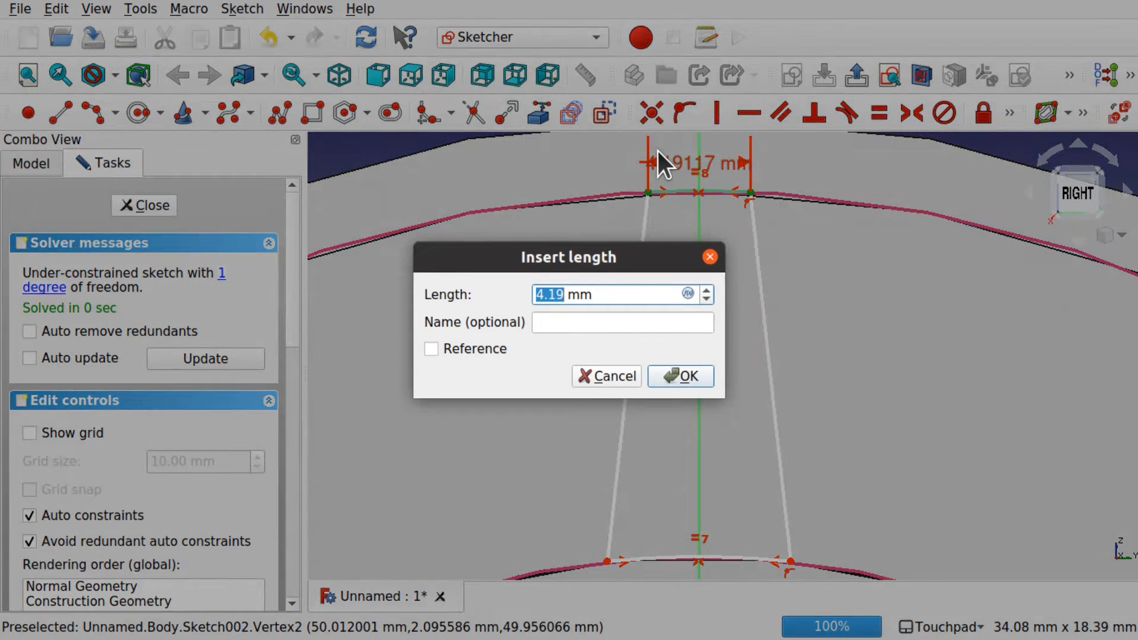
text(2.5)
key(Return)
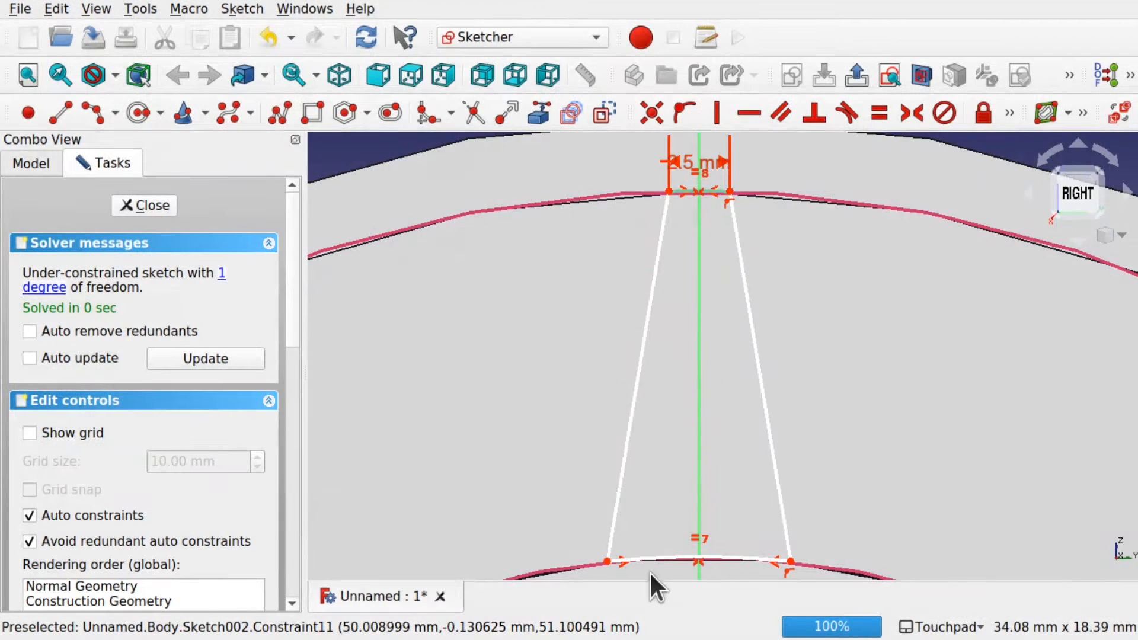
Step: Dimension the rib's bottom width to 4.5 mm and close the sketch
click(607, 560)
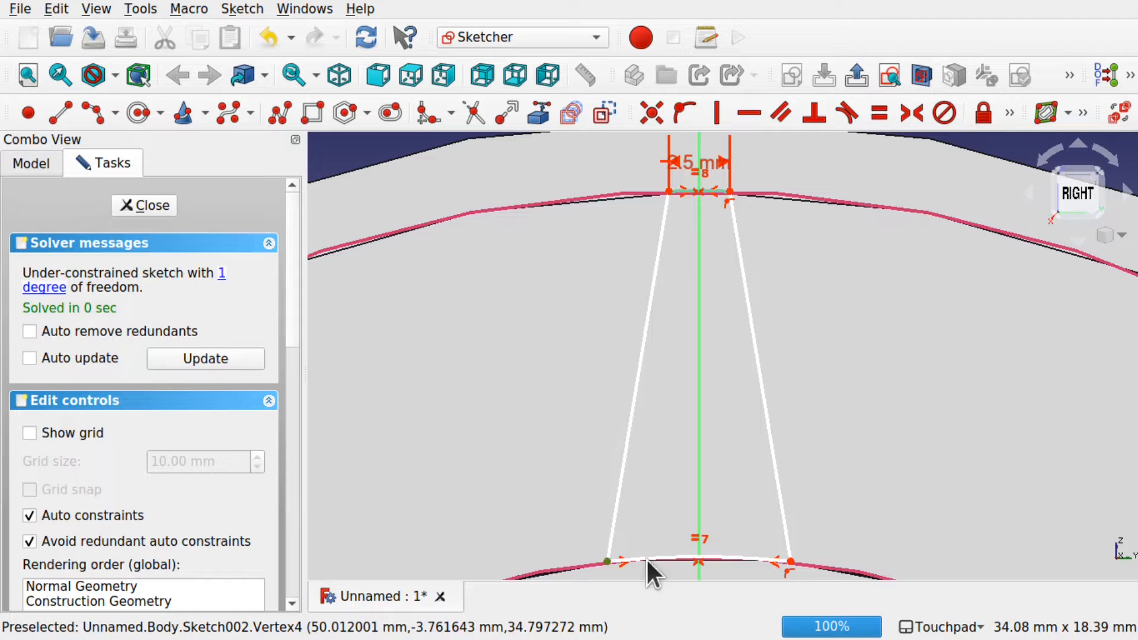
click(788, 558)
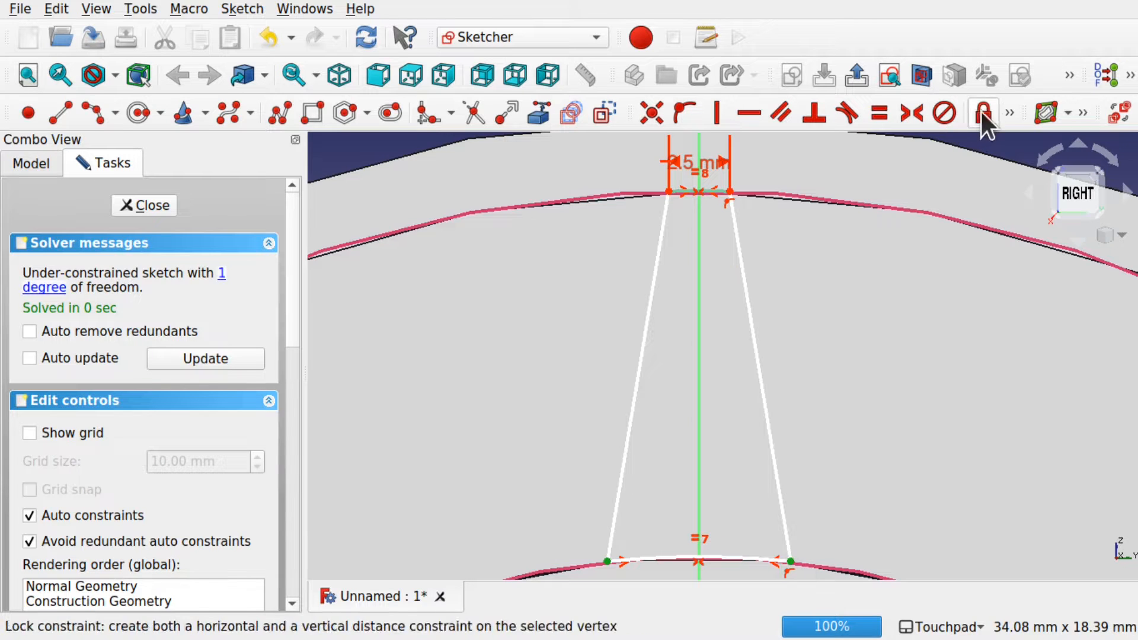
click(1009, 113)
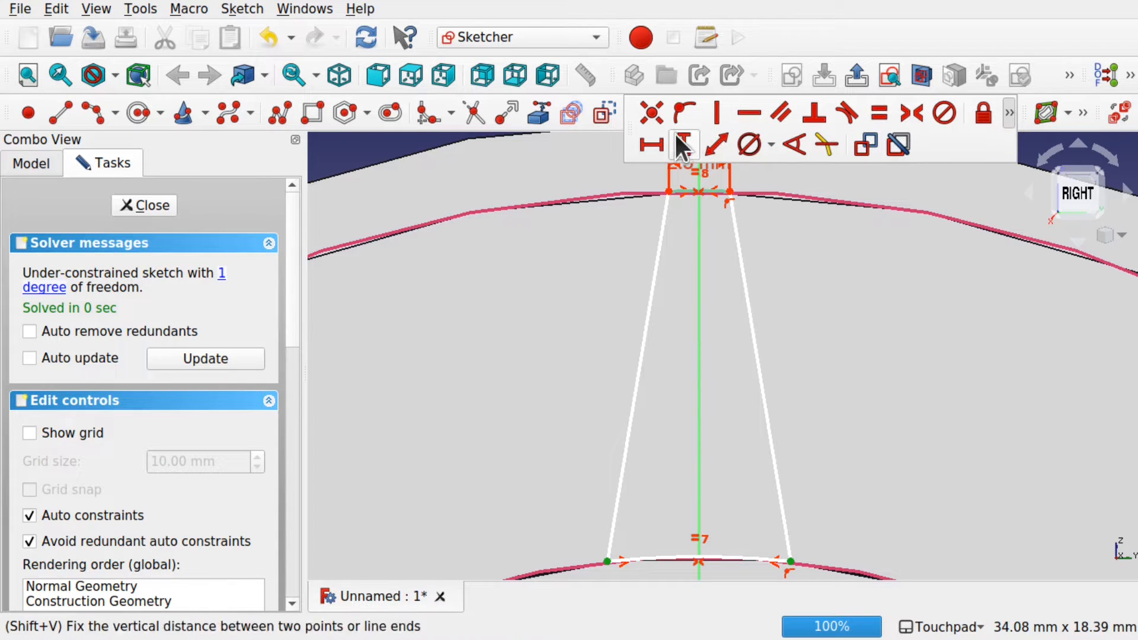
click(644, 137)
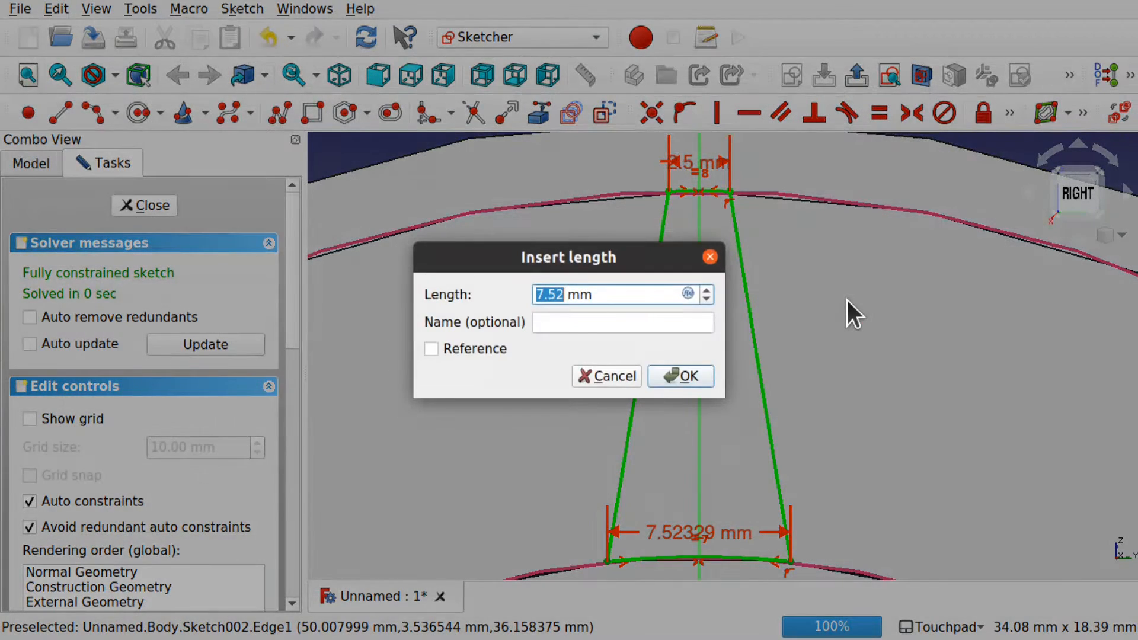
text(4.5)
key(Return)
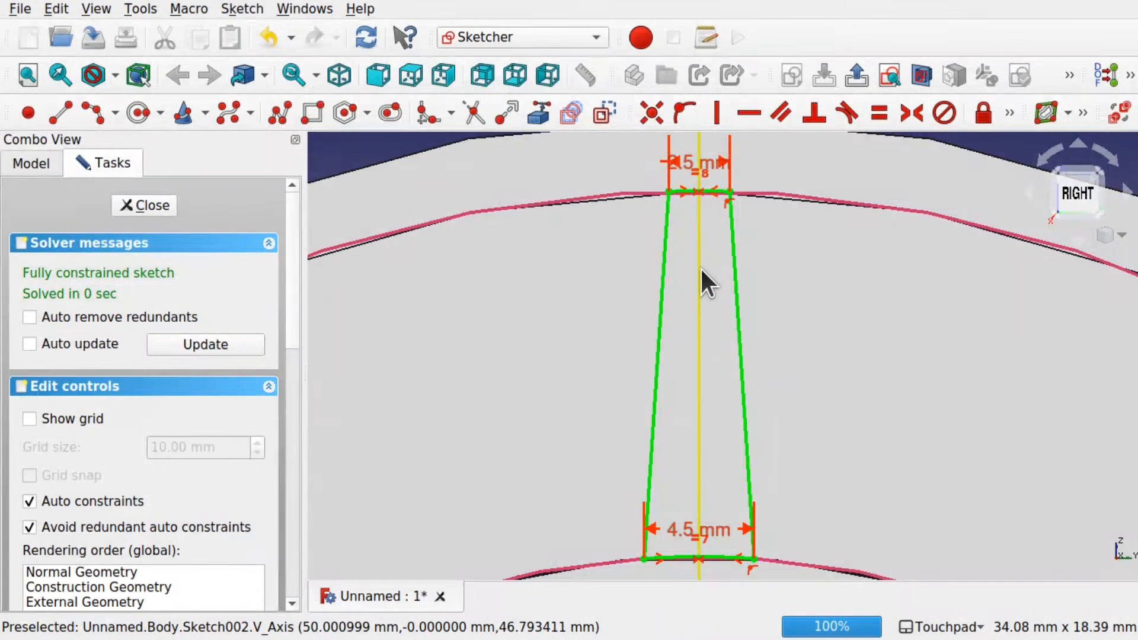
click(152, 205)
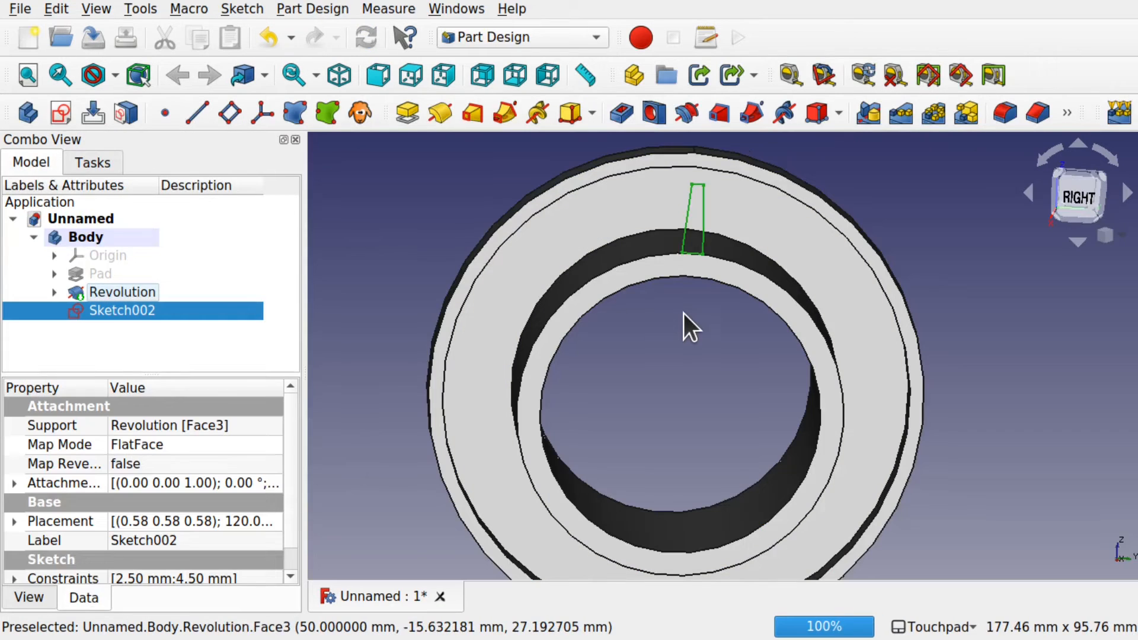
Step: Pad the rib sketch reversed, with Type 'To first', so it reaches the outer ring
mouse_move(718, 307)
shift+mouse_down()
mouse_move(822, 318)
mouse_move(723, 296)
mouse_move(695, 320)
mouse_move(731, 322)
mouse_move(665, 294)
shift+mouse_up()
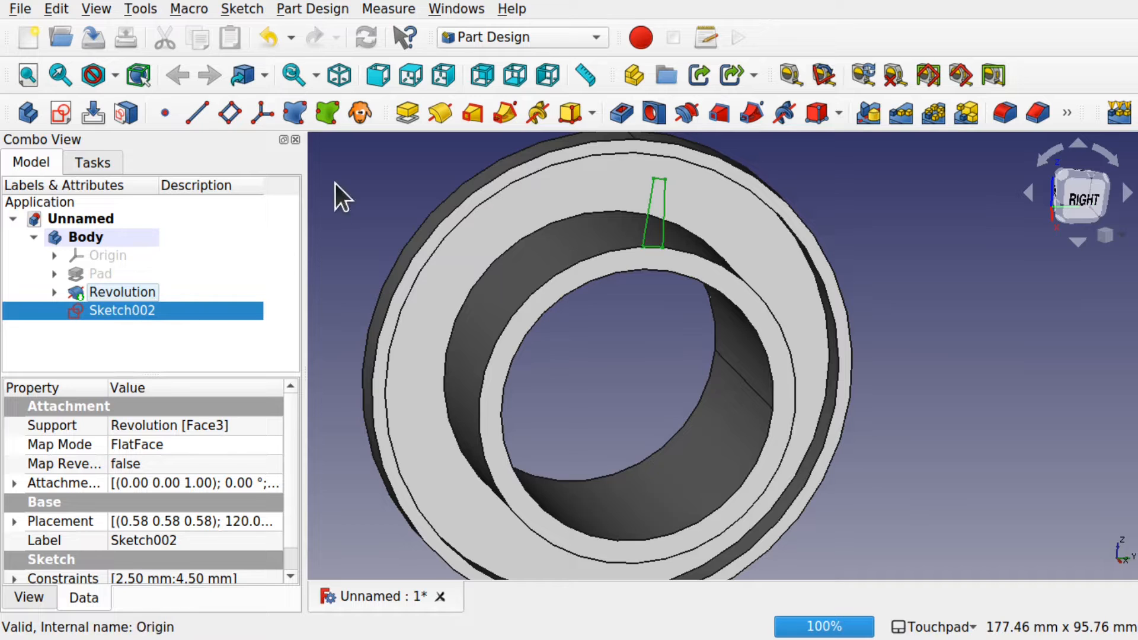
click(412, 115)
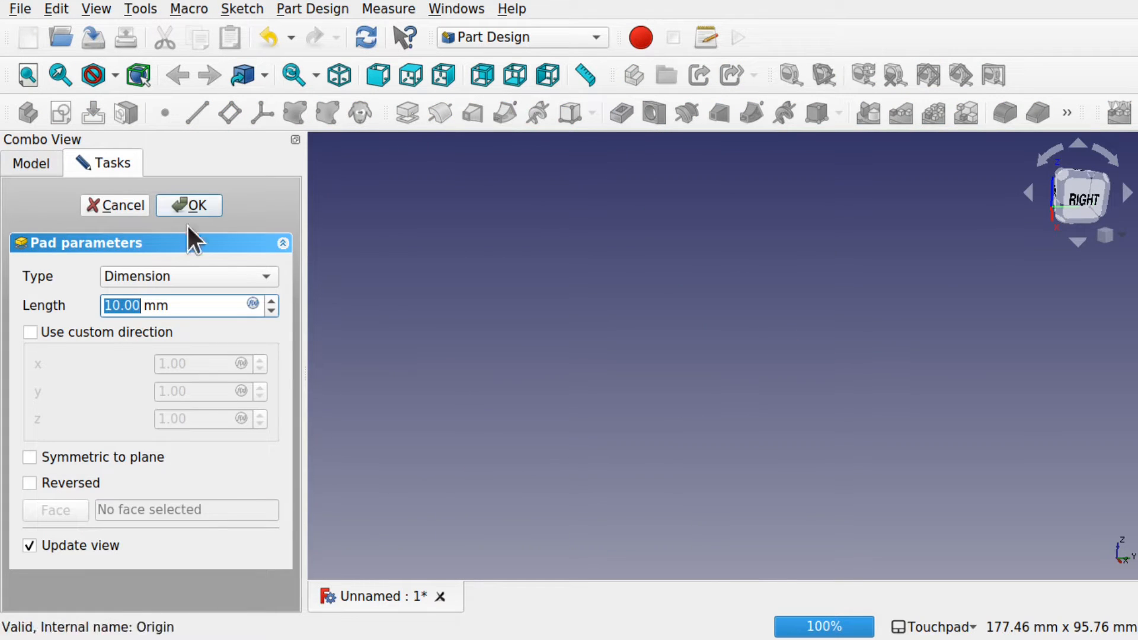
click(30, 482)
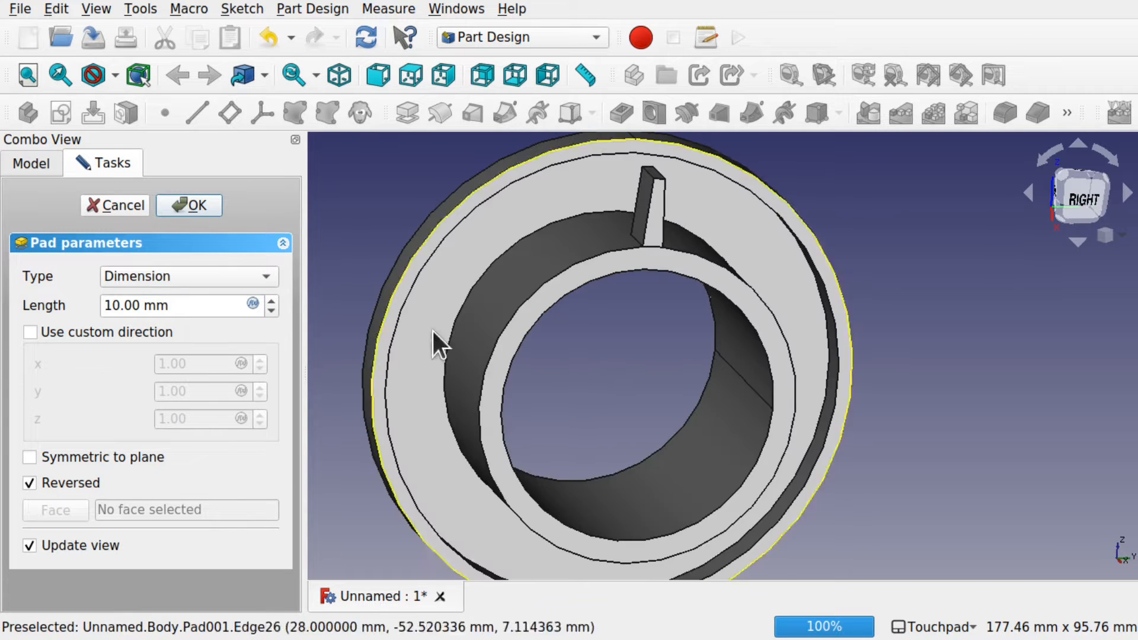
alt+drag(500, 333, 745, 266)
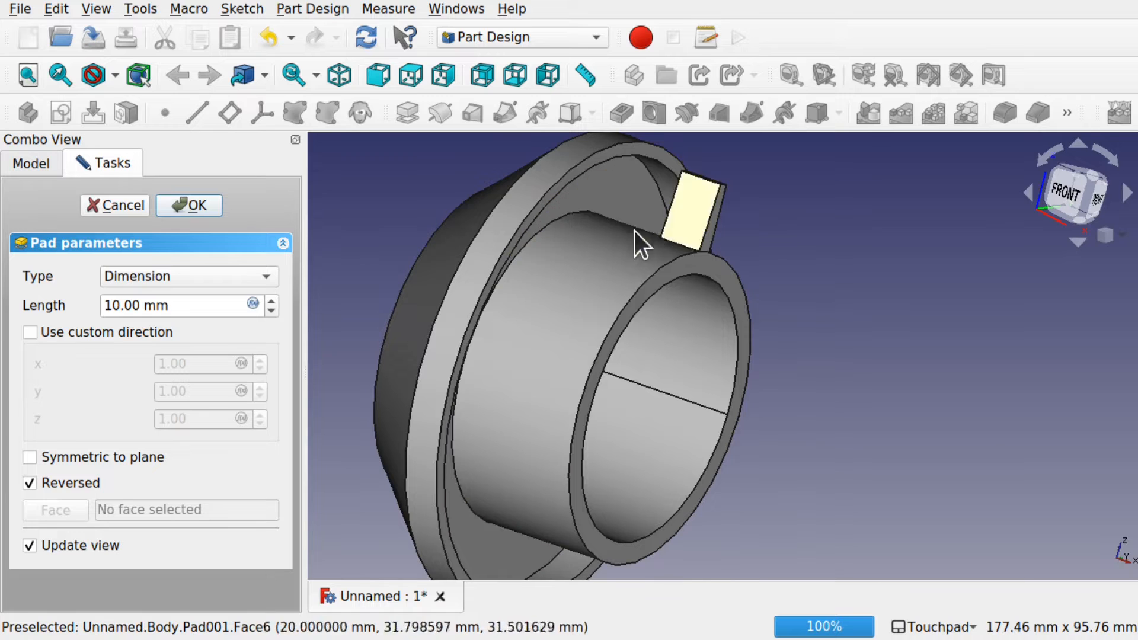
mouse_move(638, 241)
alt+mouse_down()
mouse_move(589, 330)
mouse_move(660, 239)
alt+mouse_up()
alt+drag(621, 282, 687, 320)
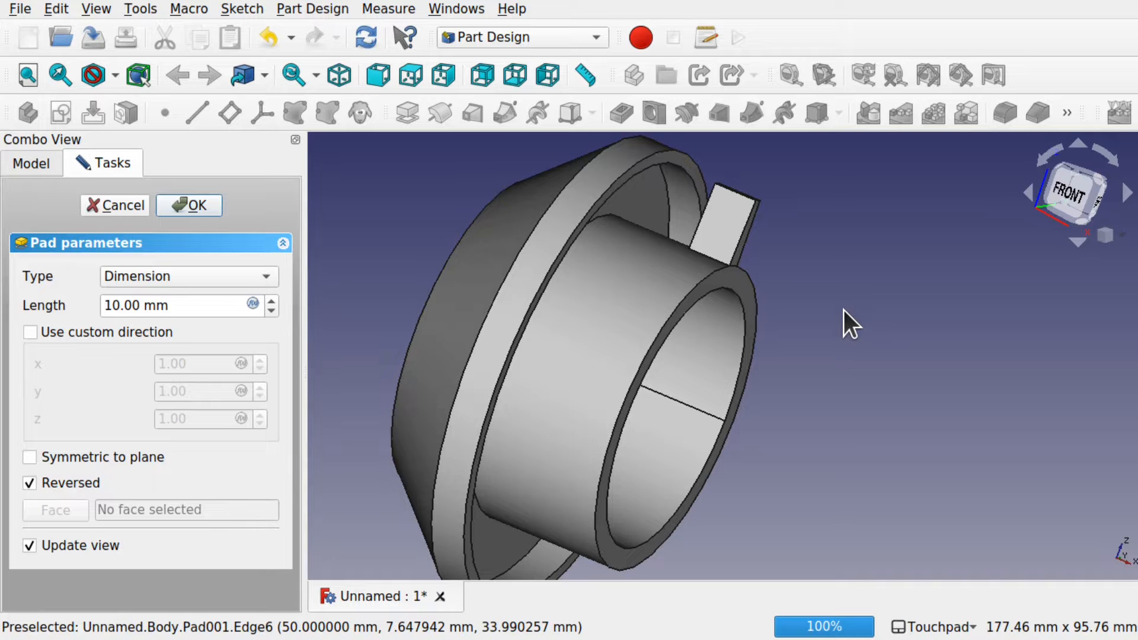
alt+drag(844, 310, 758, 328)
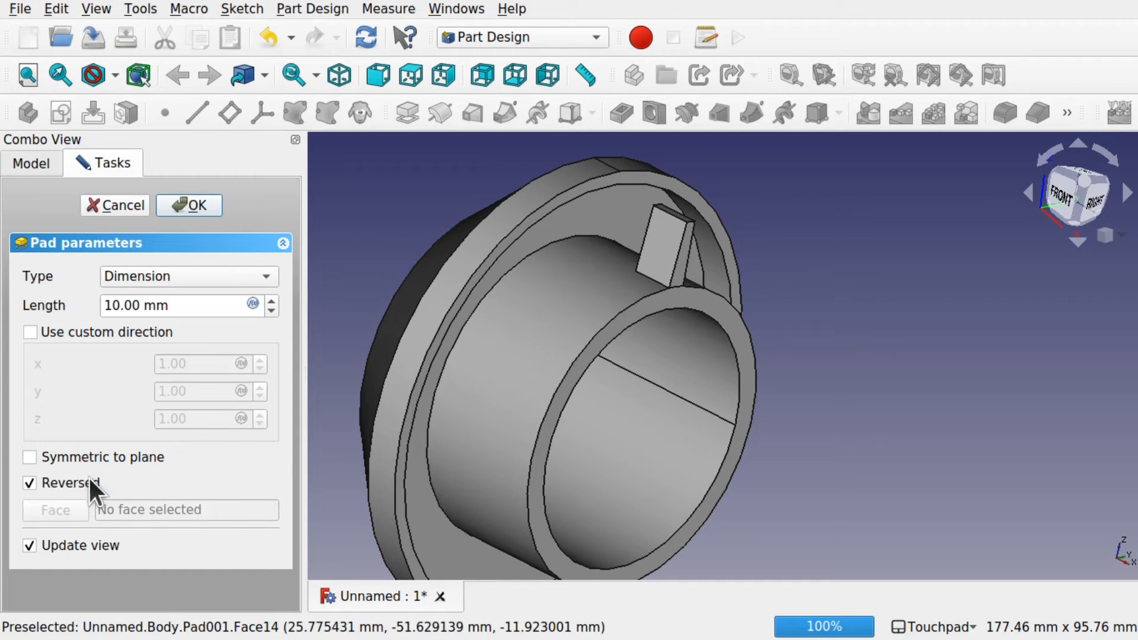
click(191, 277)
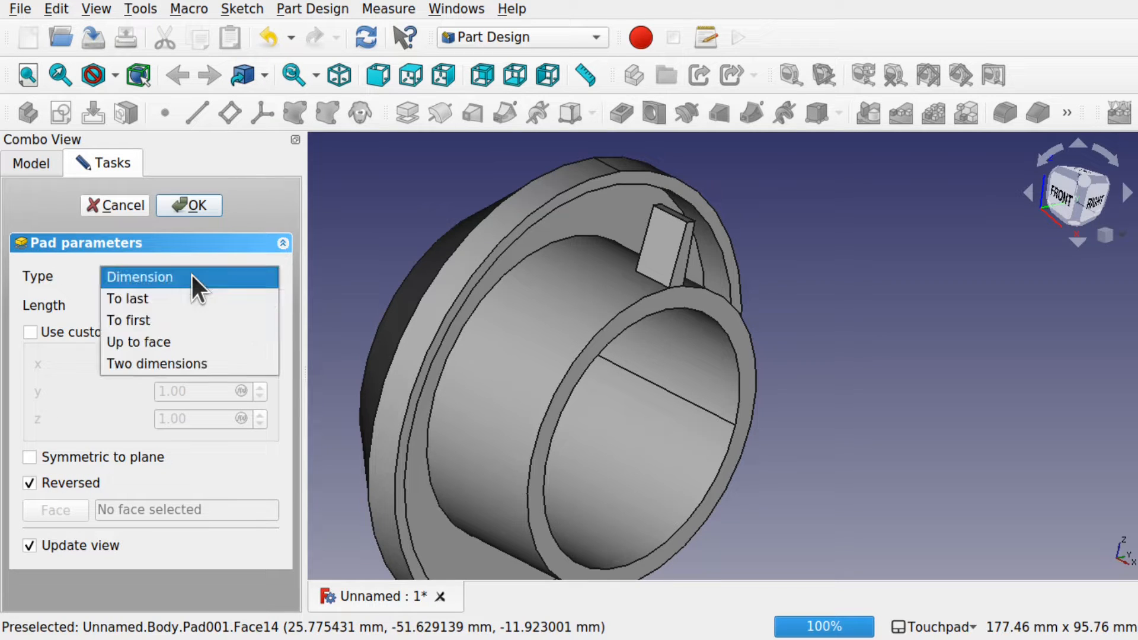
click(171, 317)
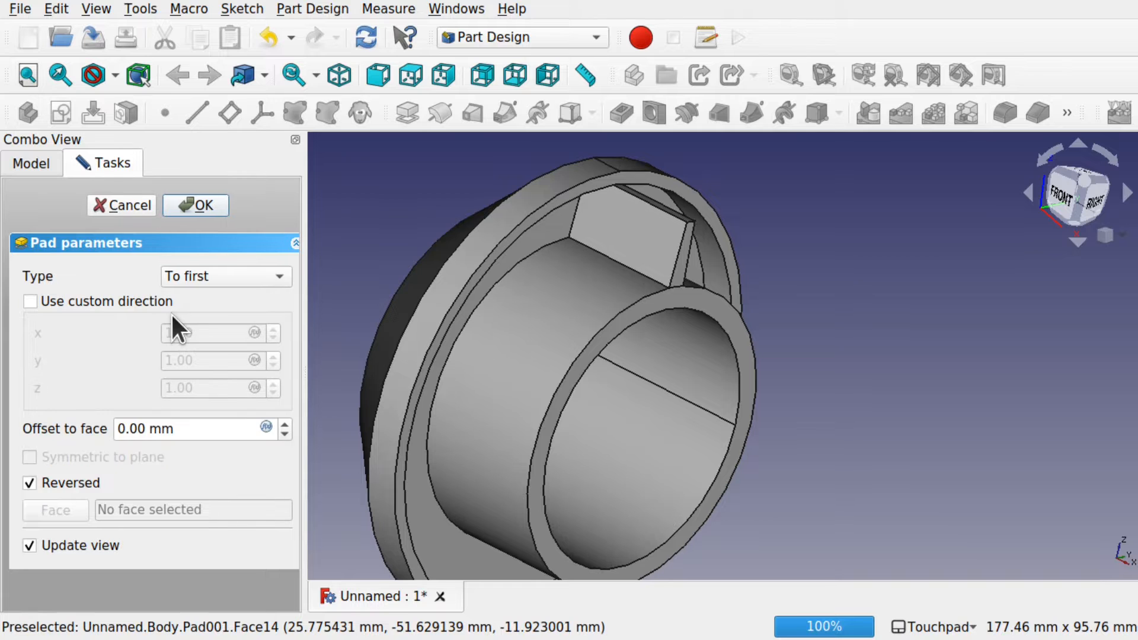
alt+drag(532, 285, 654, 275)
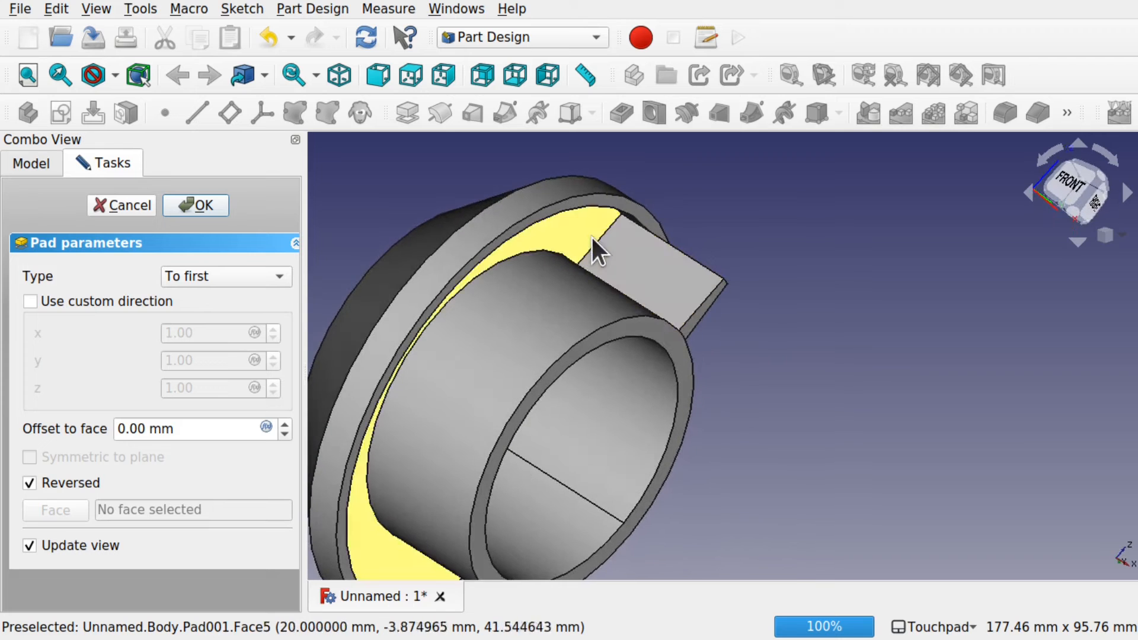
alt+drag(592, 236, 459, 235)
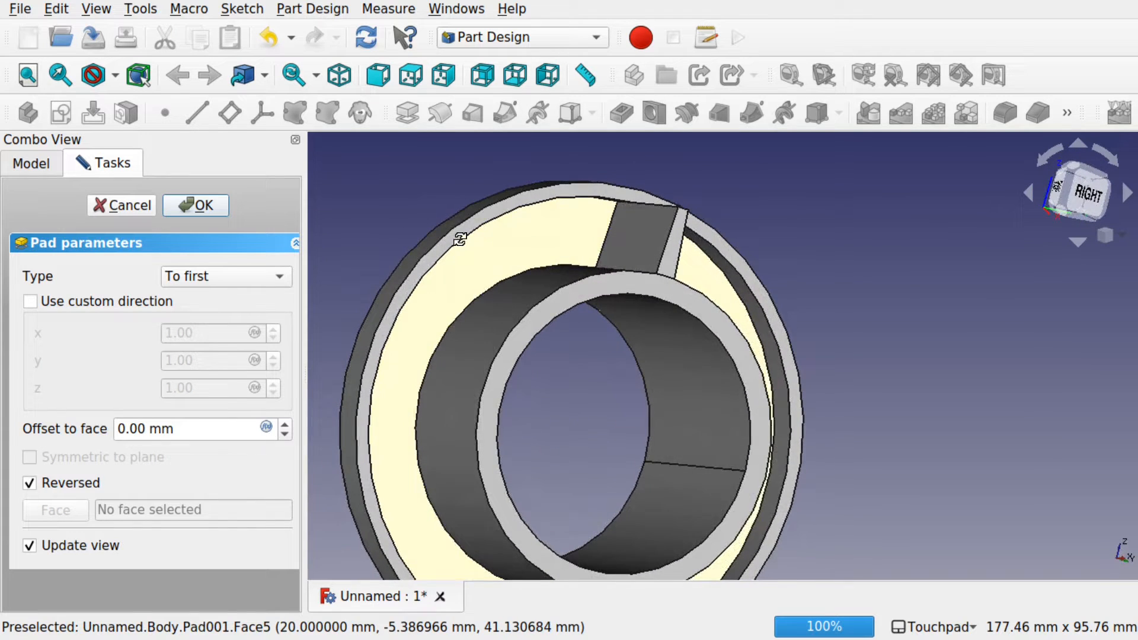
Step: Commit the rib pad as Pad001 and select it in the model tree
click(196, 204)
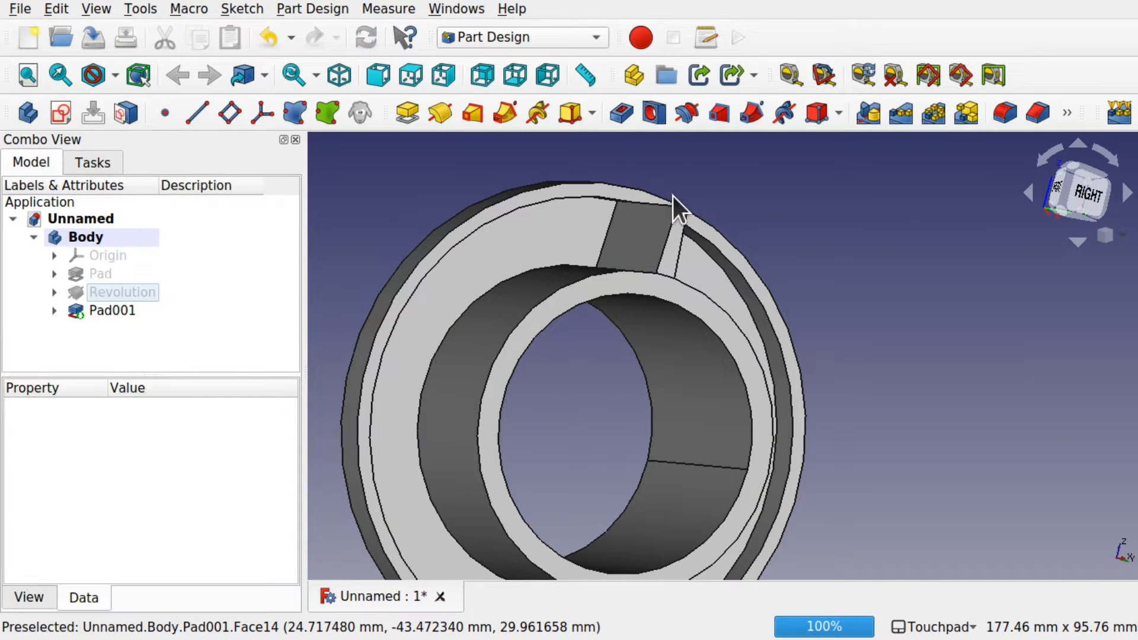
alt+drag(673, 196, 587, 232)
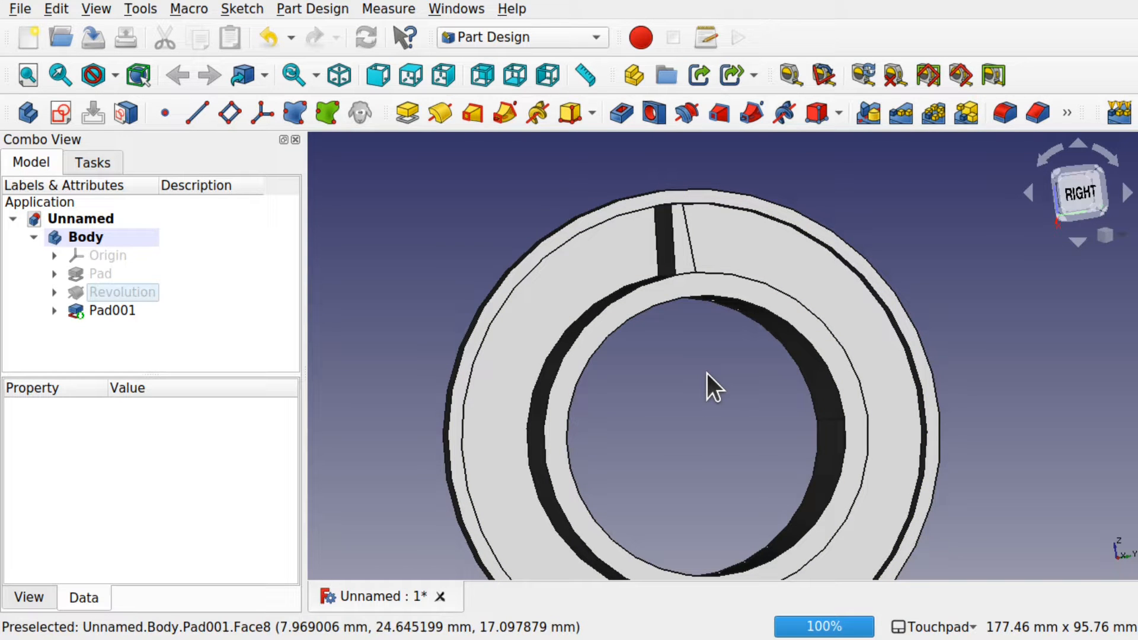
middle_drag(711, 355, 759, 377)
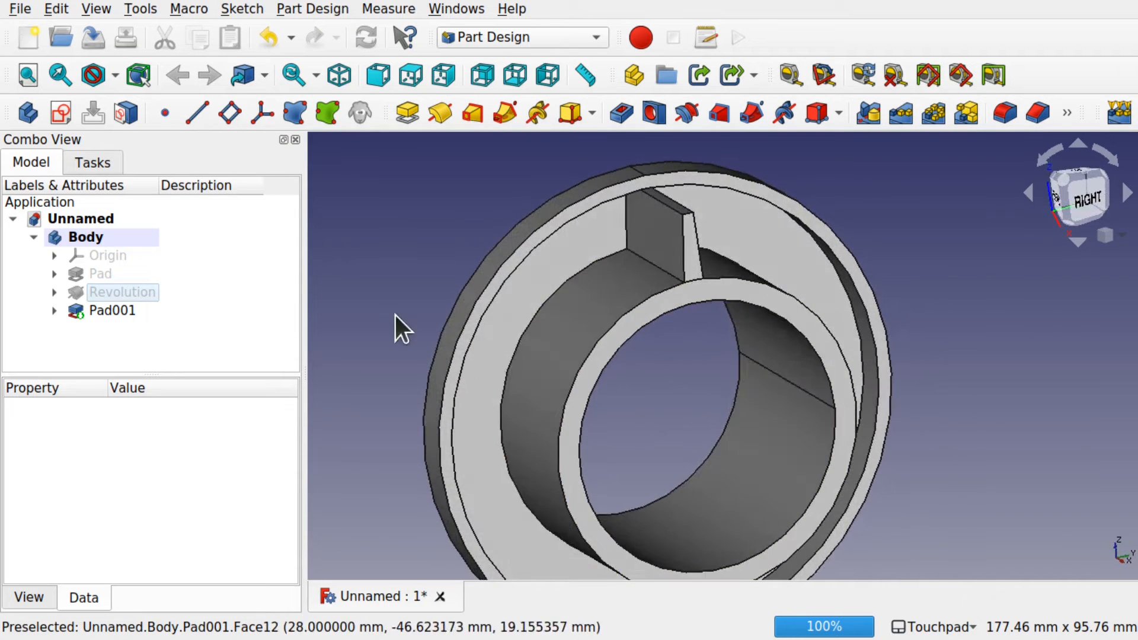
click(109, 311)
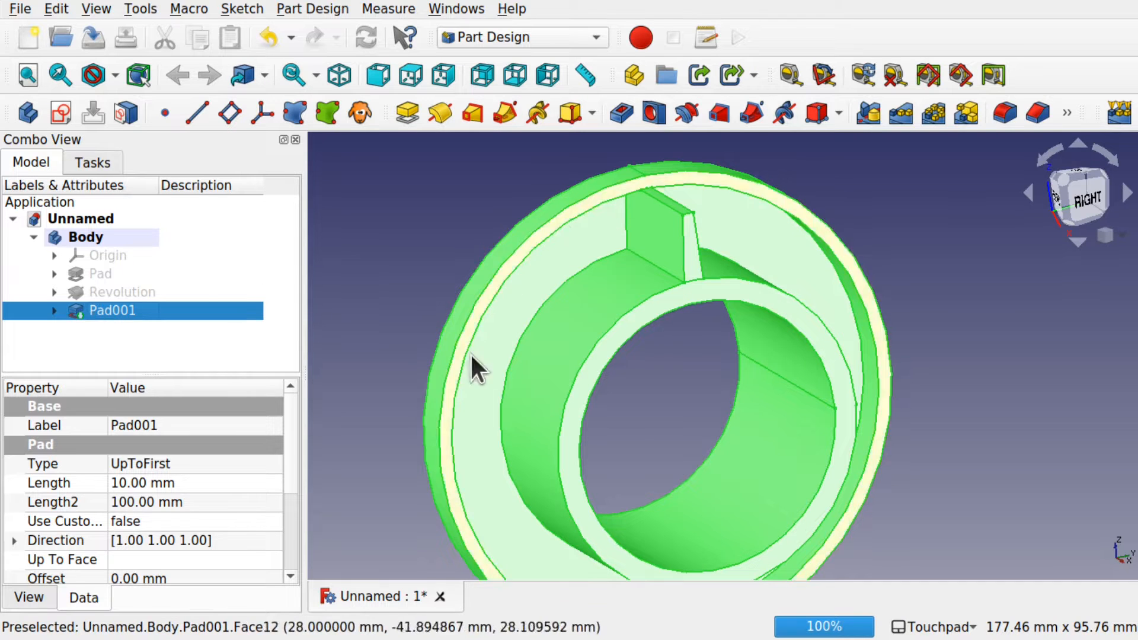
click(318, 304)
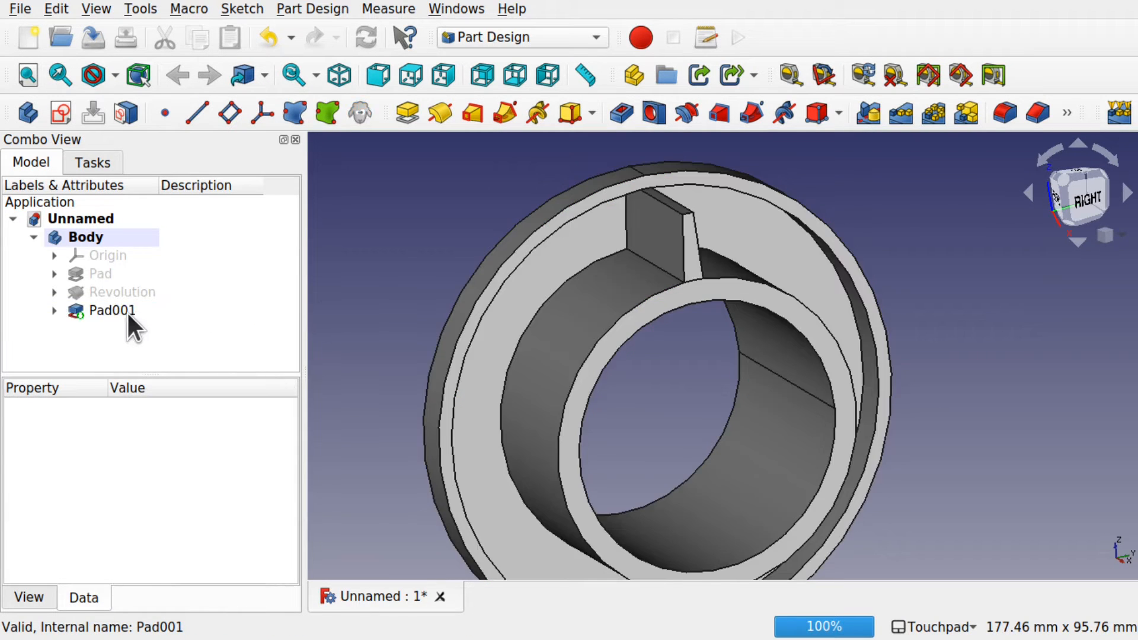
click(122, 311)
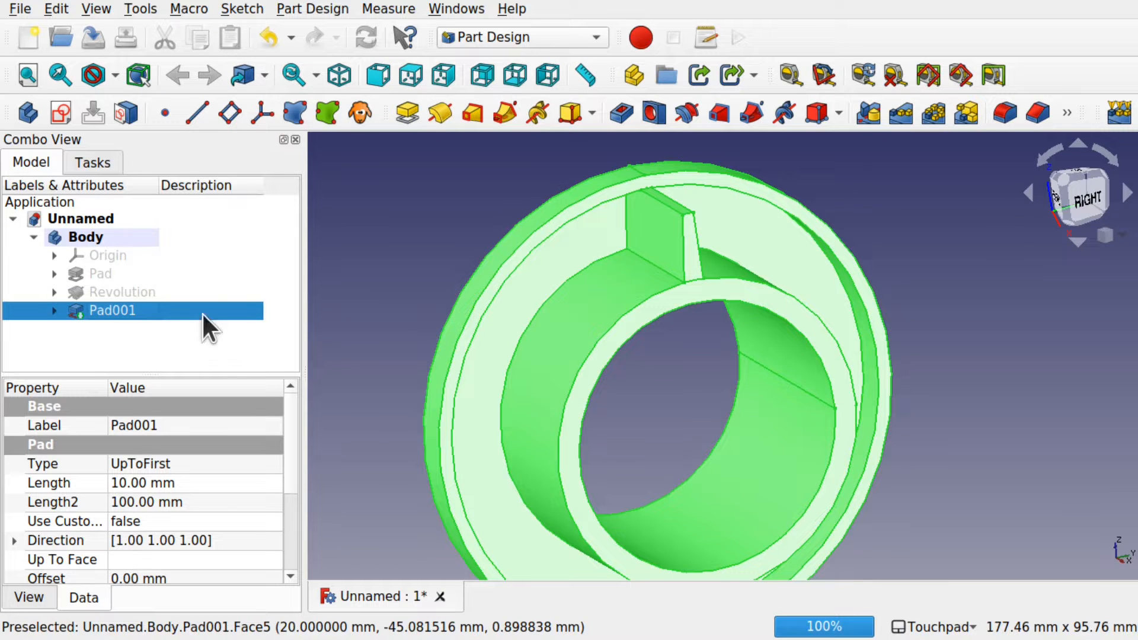
click(320, 9)
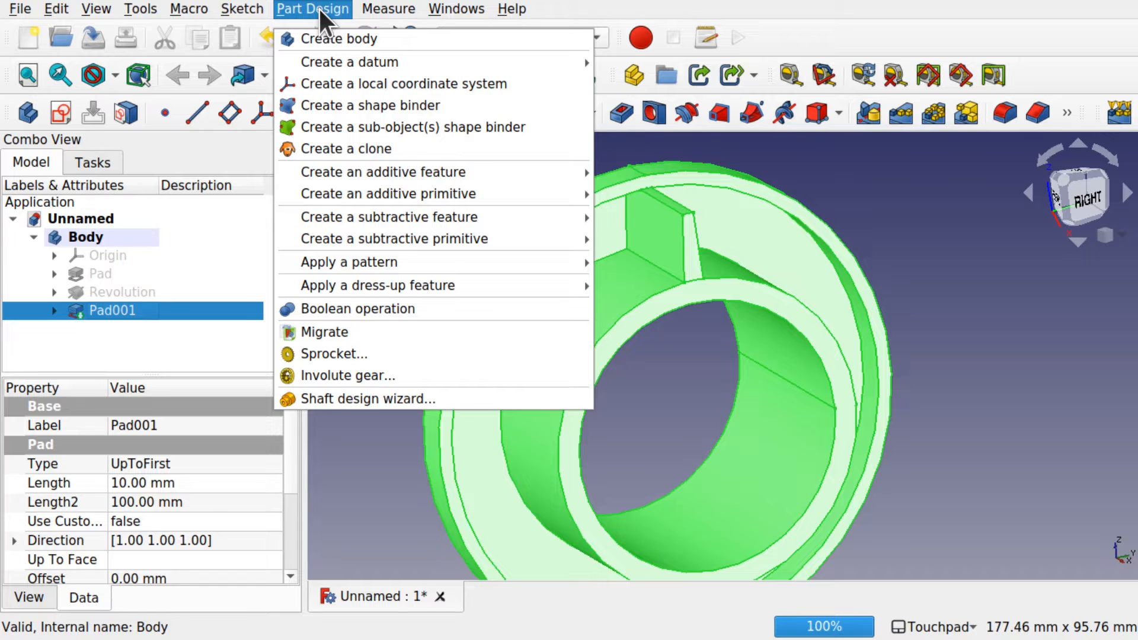
Step: Create a polar pattern of Pad001 and preview it with 3 occurrences
mouse_move(390, 264)
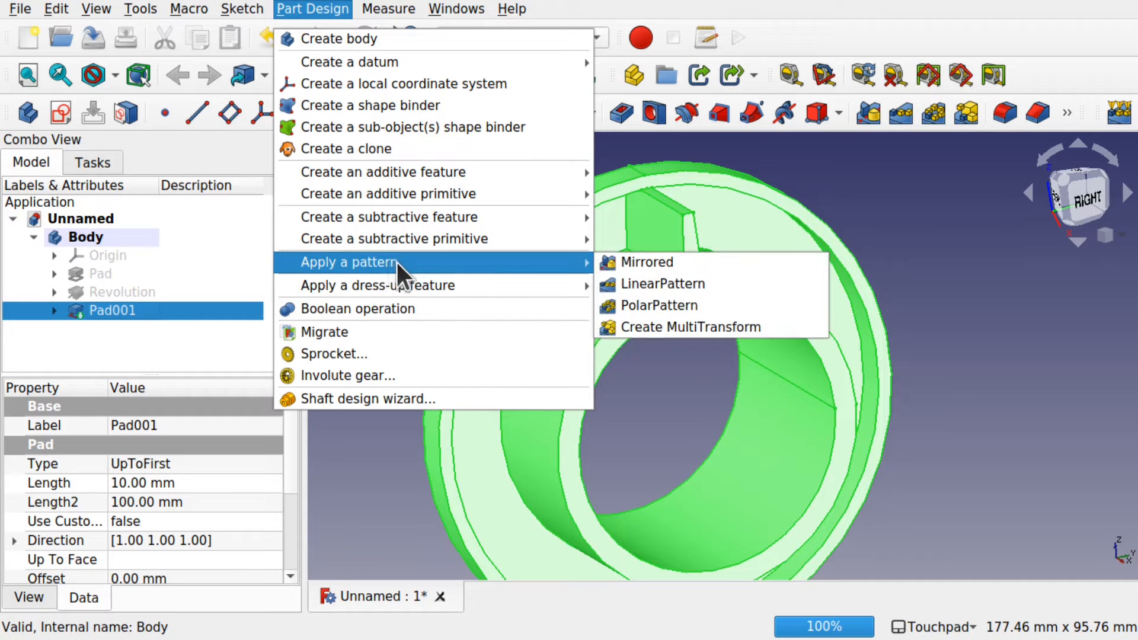
click(704, 306)
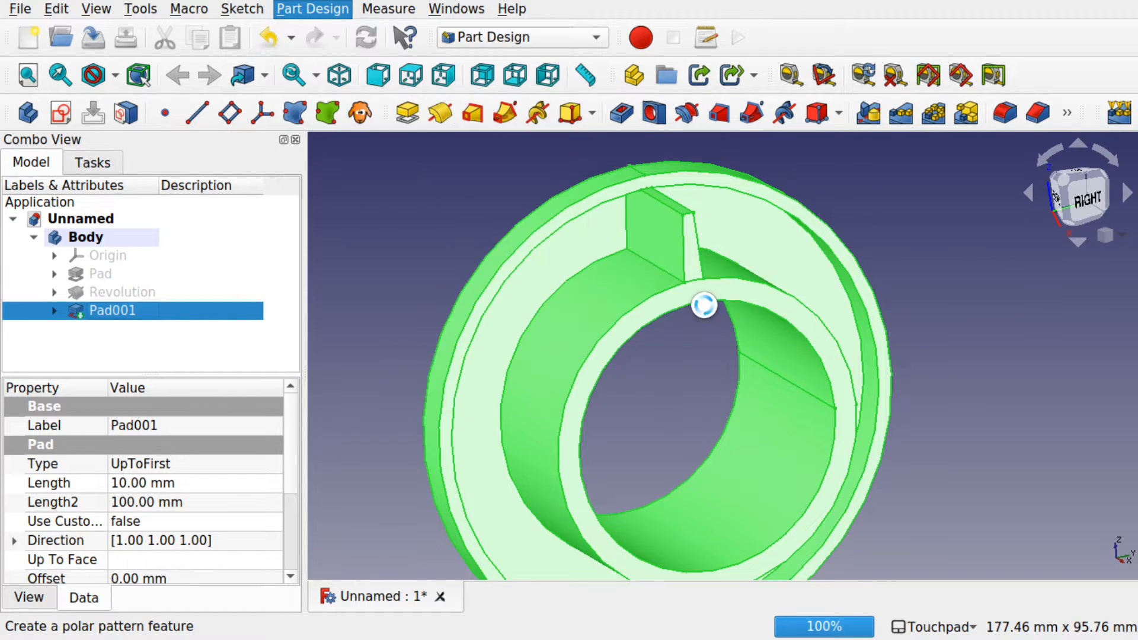
alt+drag(722, 371, 627, 330)
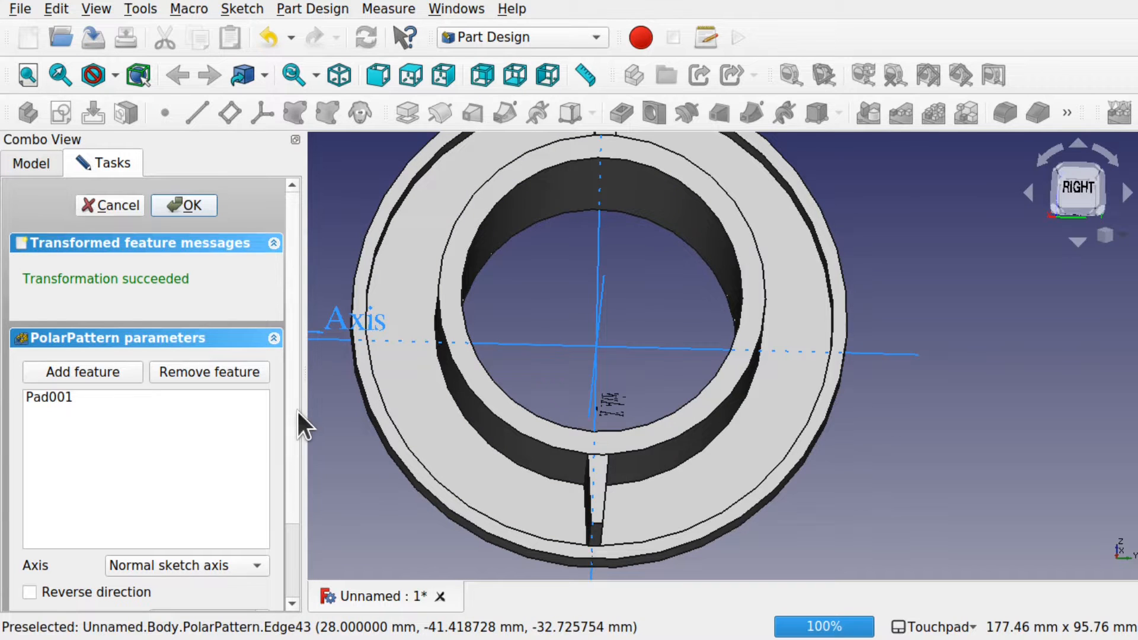
drag(298, 411, 290, 488)
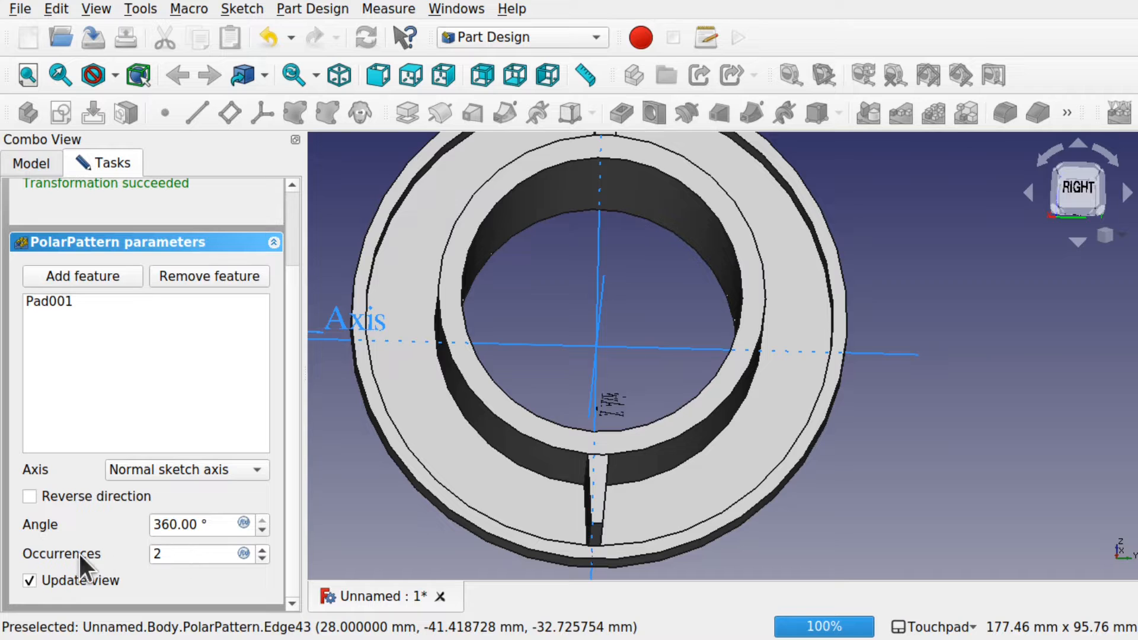
drag(178, 553, 152, 553)
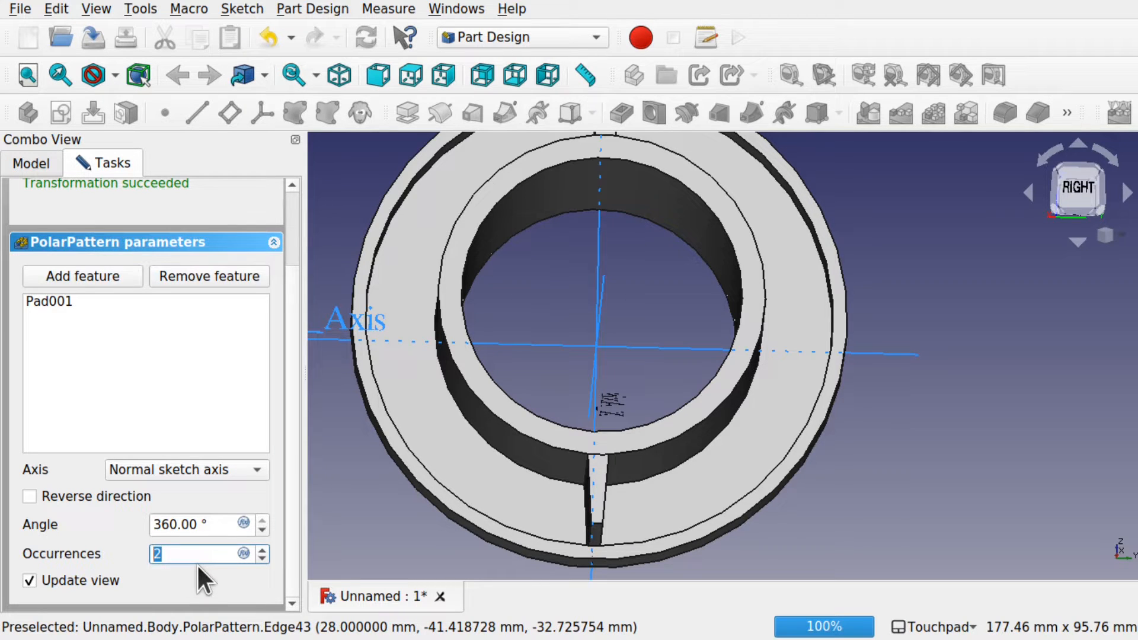
text(3)
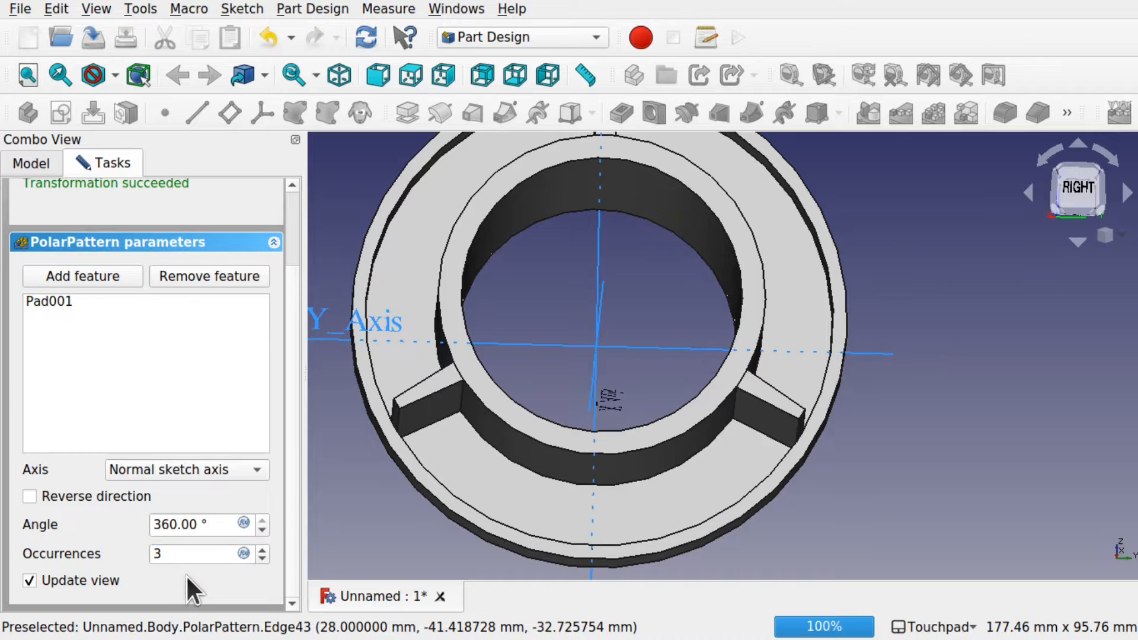
shift+drag(597, 335, 671, 369)
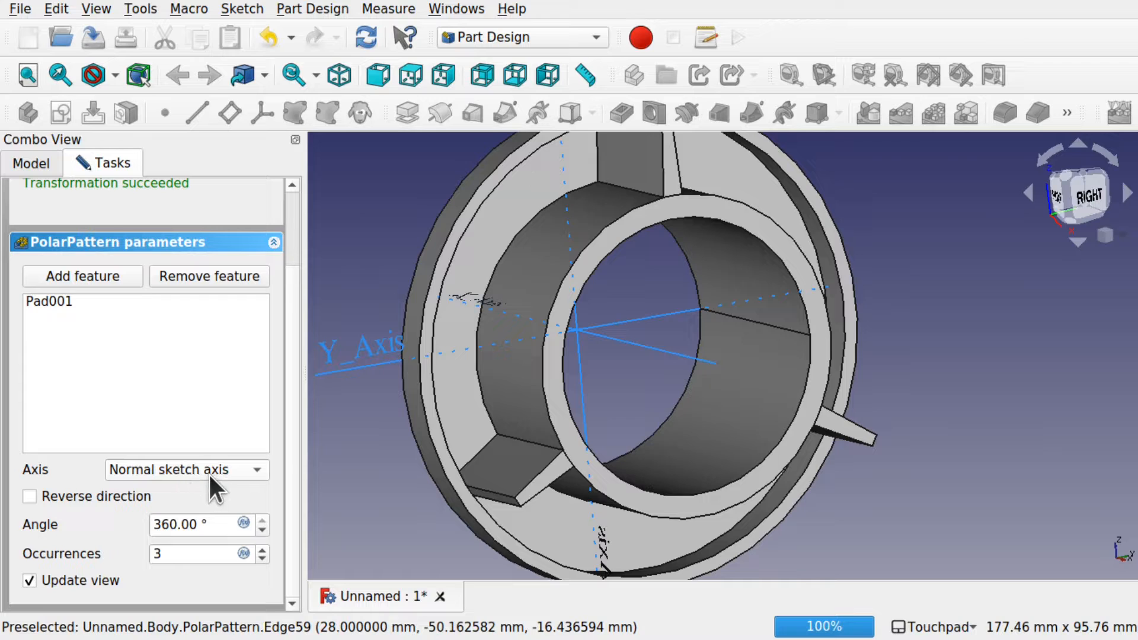
shift+drag(332, 435, 564, 386)
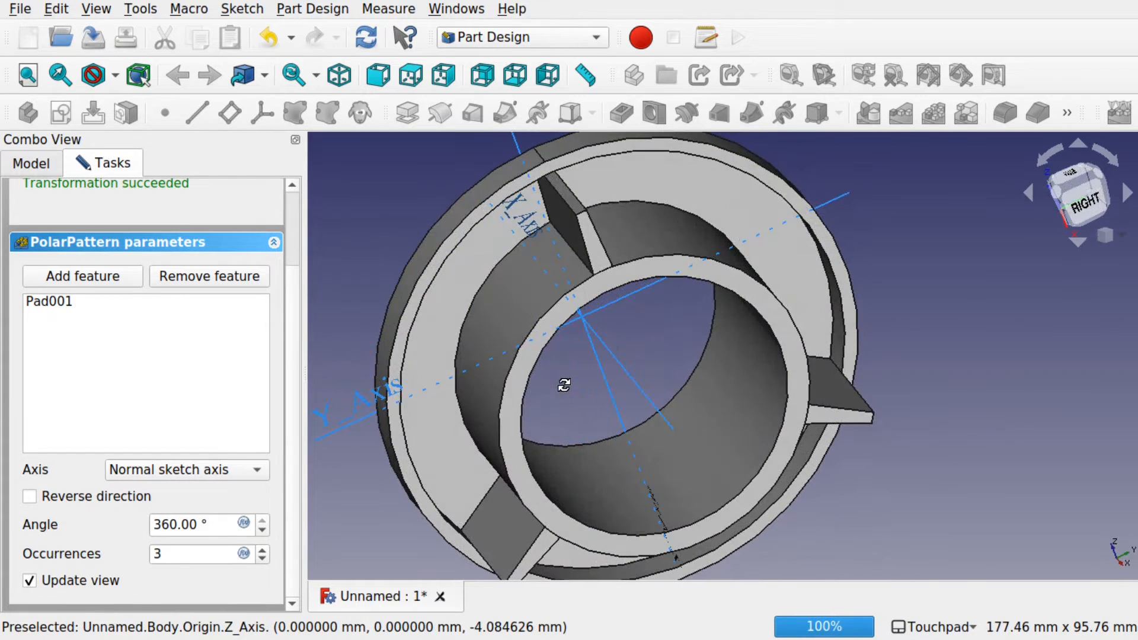
scroll(615, 366, down, 4)
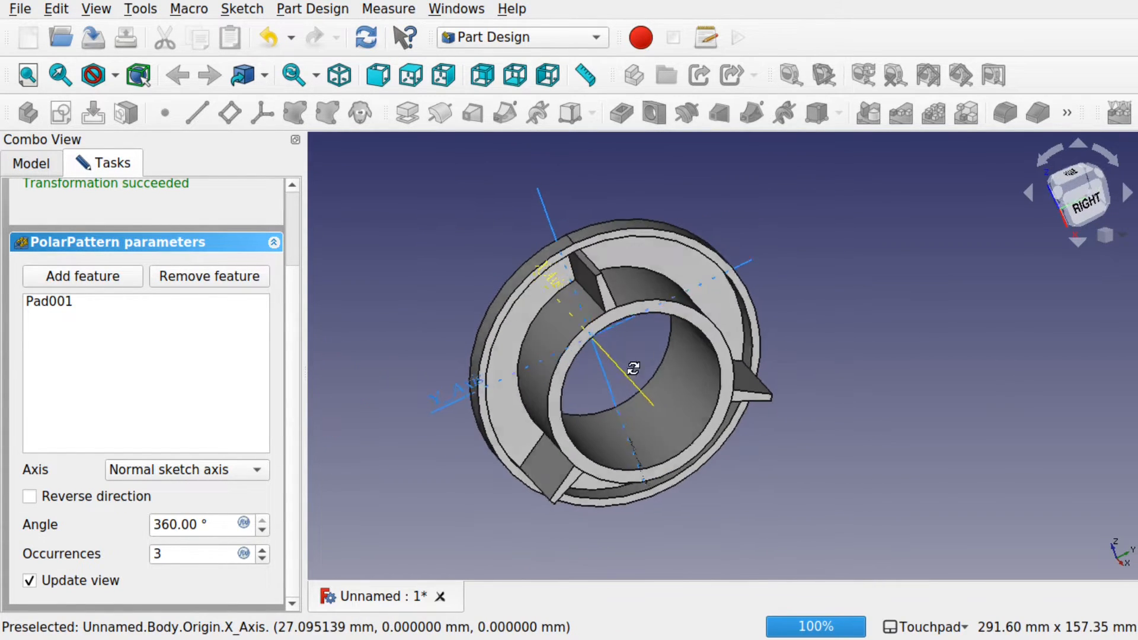
shift+drag(634, 367, 597, 333)
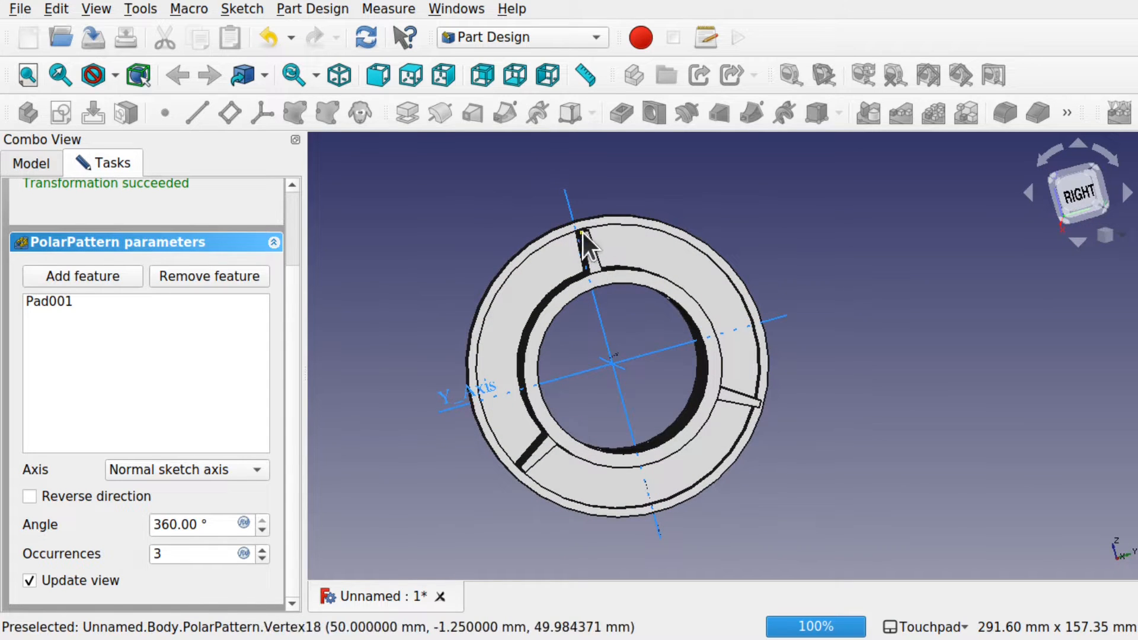
scroll(589, 246, up, 4)
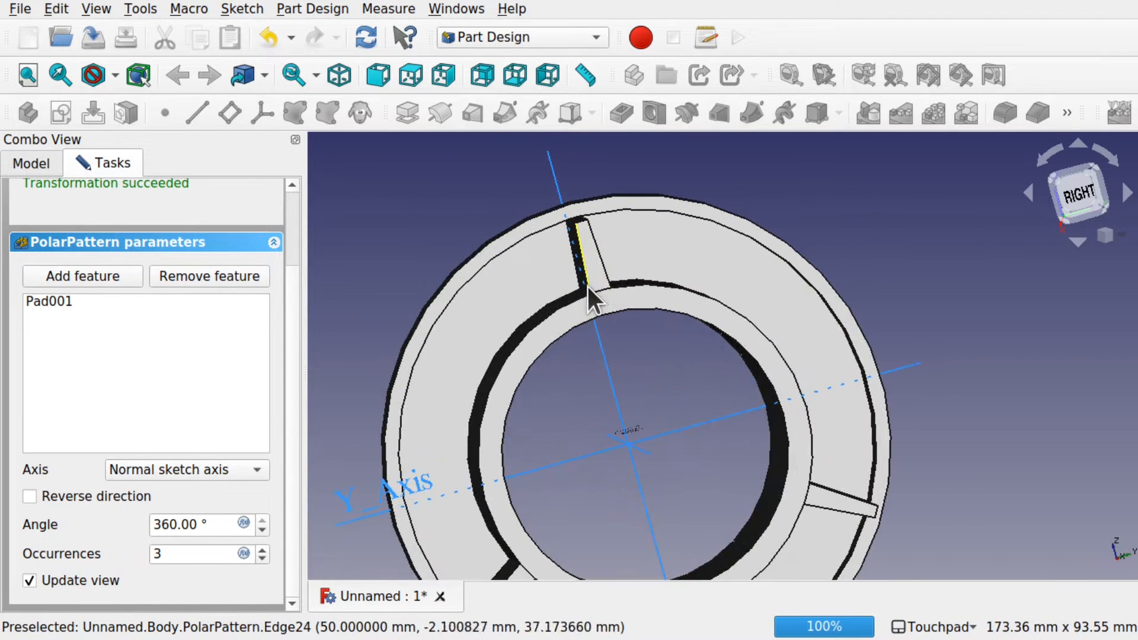
shift+drag(531, 290, 672, 314)
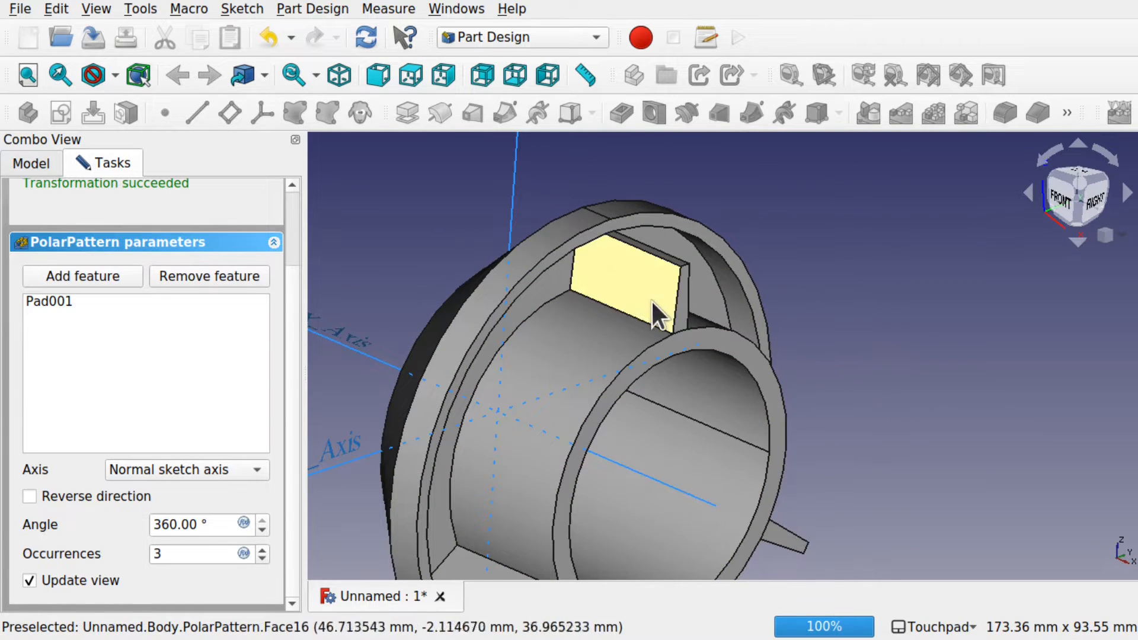
shift+drag(728, 425, 504, 370)
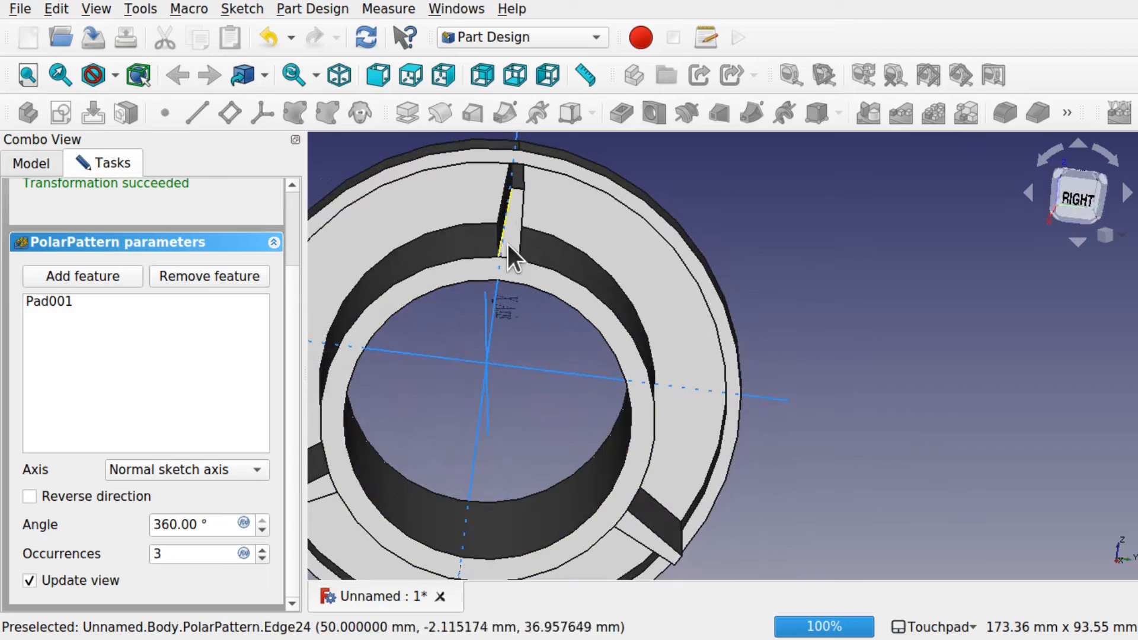
shift+drag(490, 296, 567, 309)
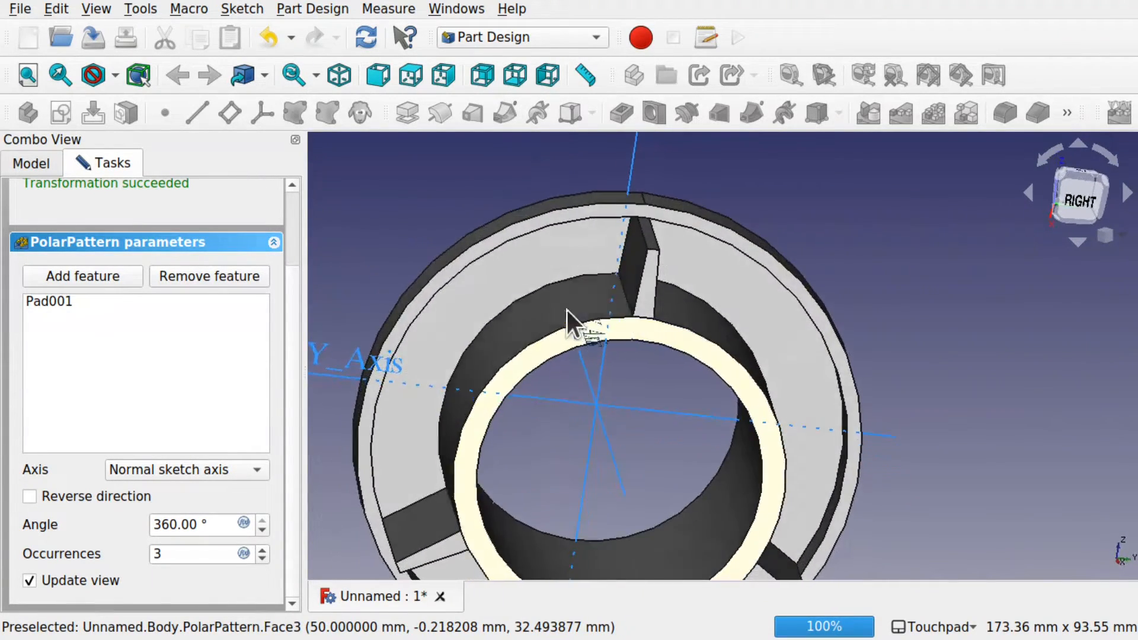
Step: Keep the Normal sketch axis and raise Occurrences to 15, checking the ribs around the ring
click(226, 465)
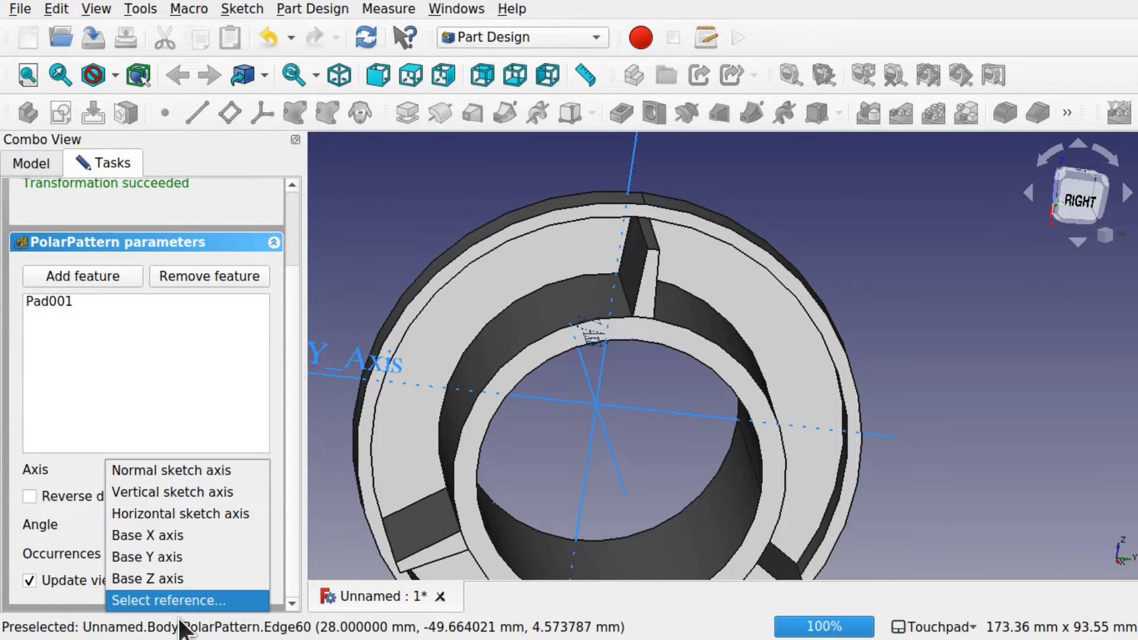
click(183, 400)
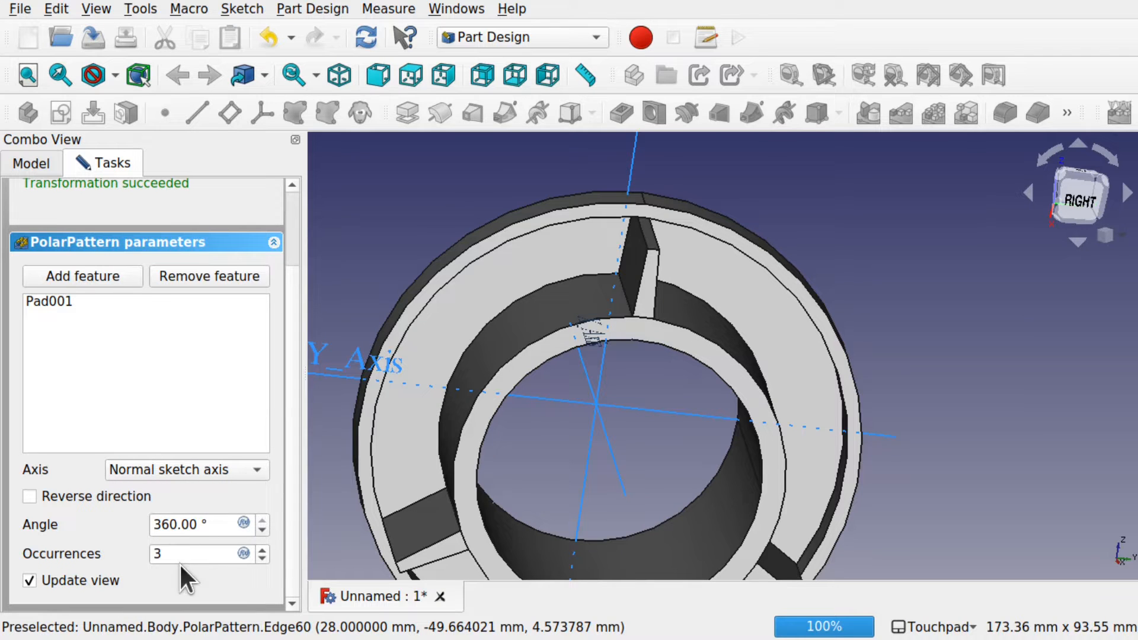
drag(179, 563, 120, 537)
text(15)
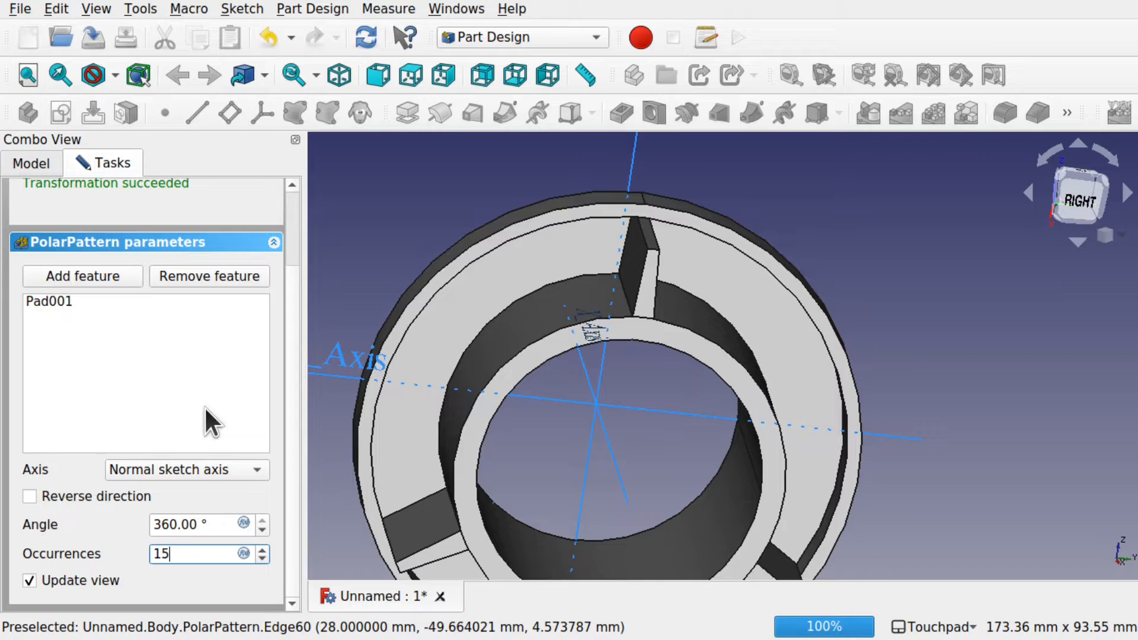
mouse_move(519, 394)
alt+mouse_down()
mouse_move(772, 331)
mouse_move(472, 372)
mouse_move(553, 376)
mouse_move(525, 380)
alt+mouse_up()
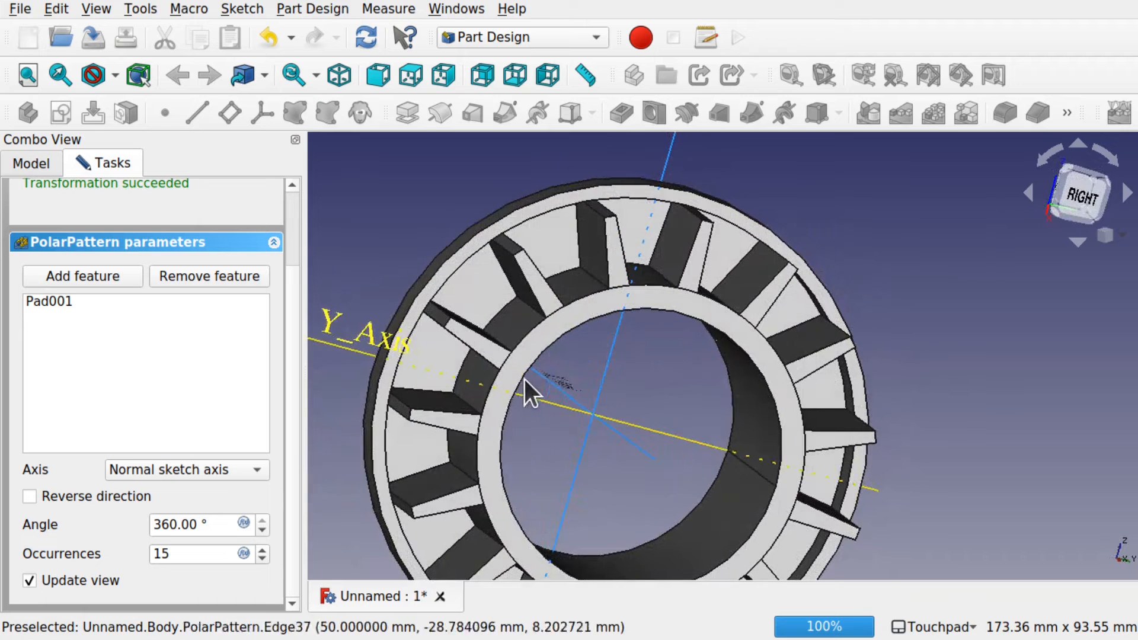
alt+drag(611, 348, 649, 380)
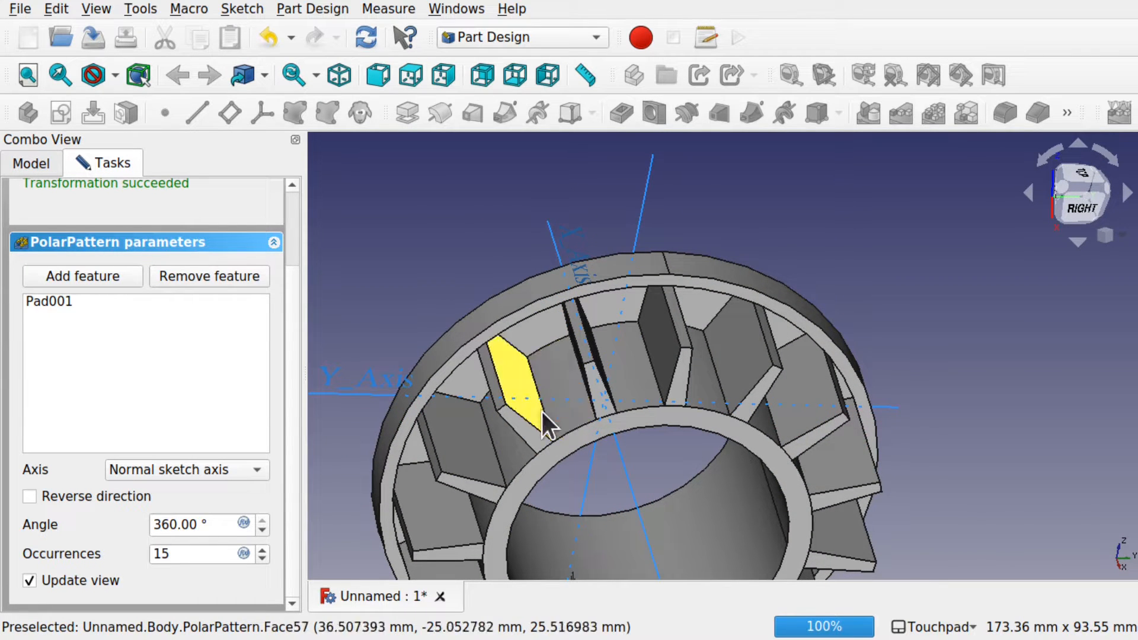
alt+drag(584, 412, 702, 276)
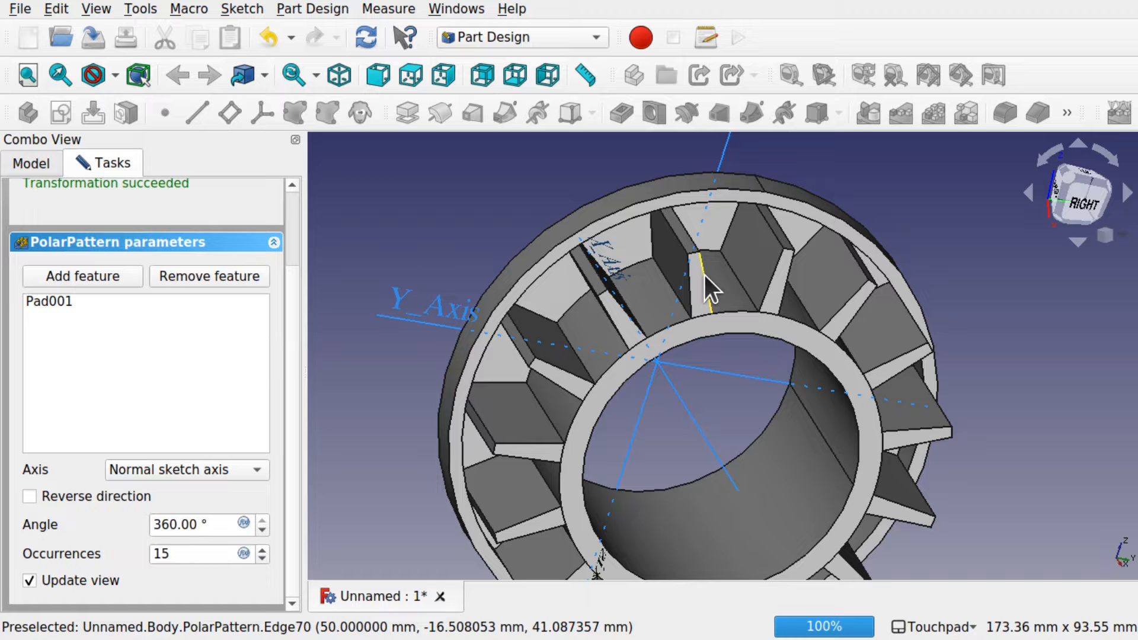
scroll(294, 229, up, 3)
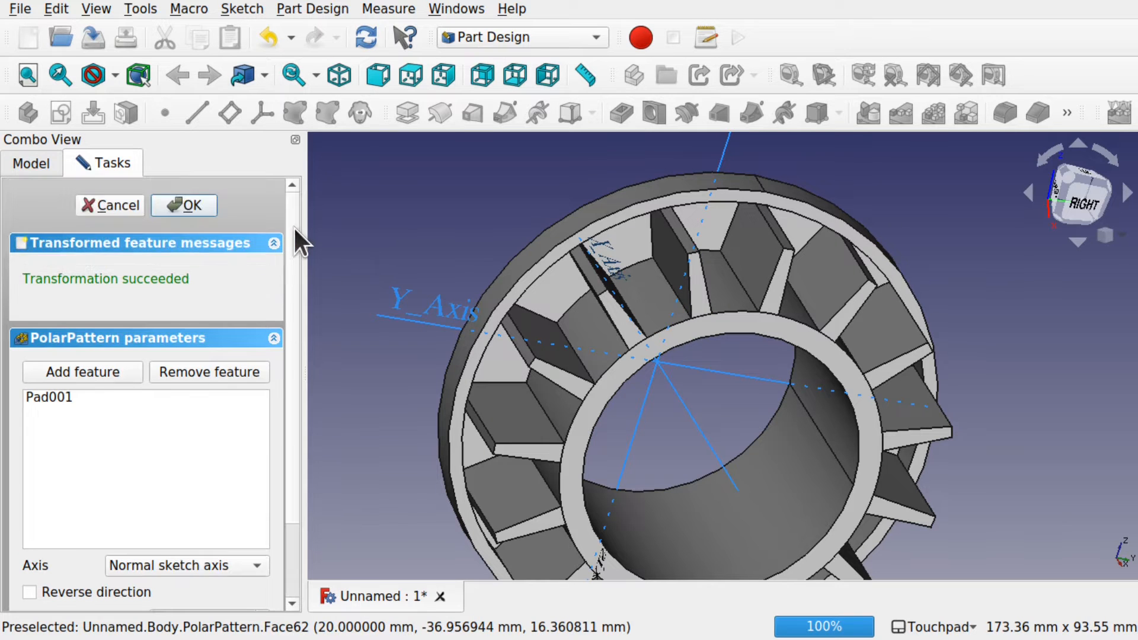
Step: Discard the polar pattern and select the rib's two base edges, Edge3 and Edge6
click(127, 206)
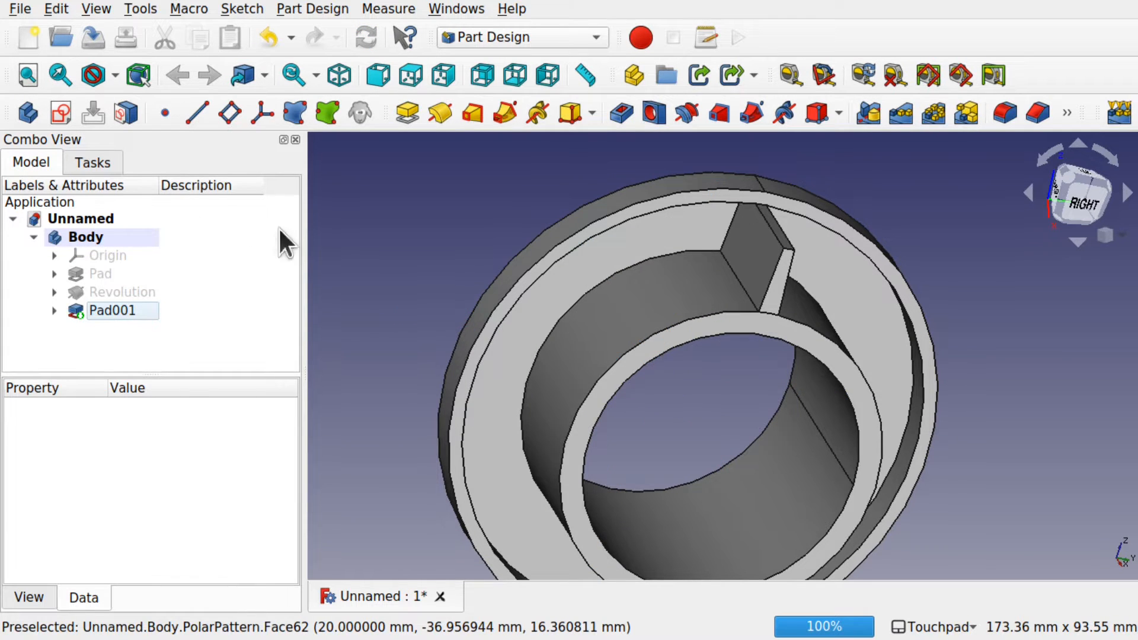
alt+drag(751, 336, 629, 257)
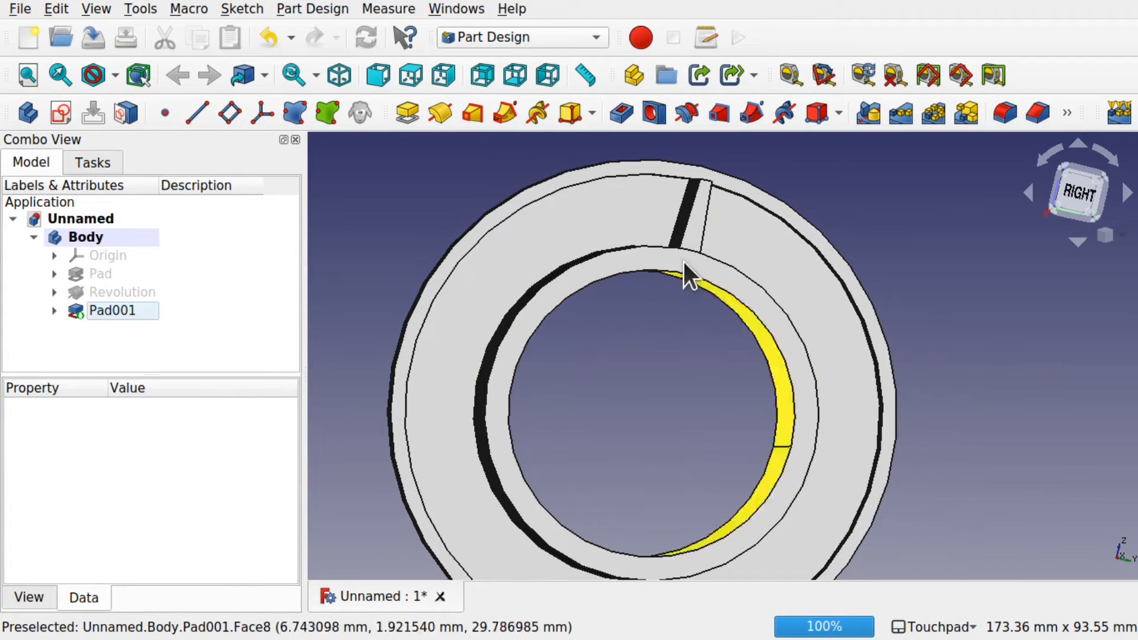
scroll(699, 212, up, 5)
alt+drag(693, 236, 610, 297)
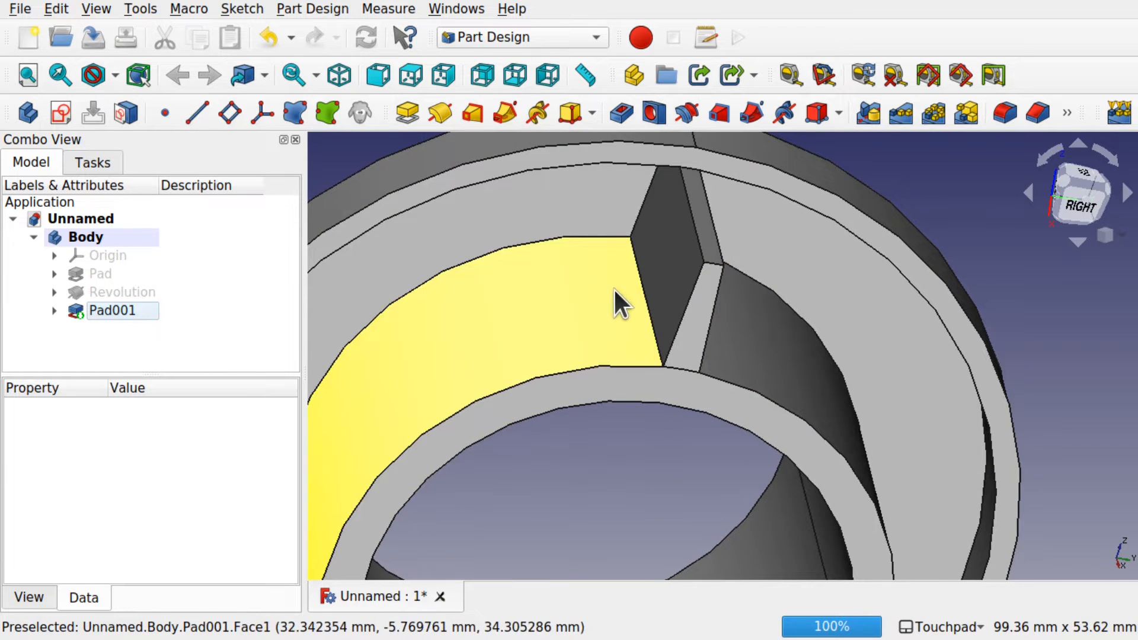
click(649, 311)
alt+drag(765, 347, 680, 320)
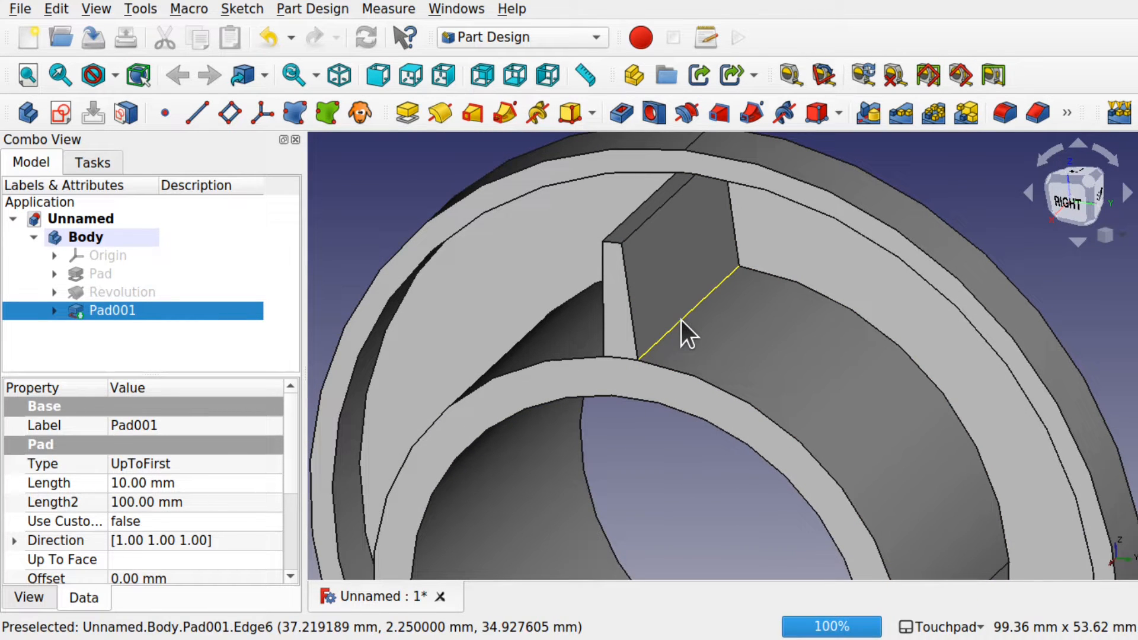
click(681, 320)
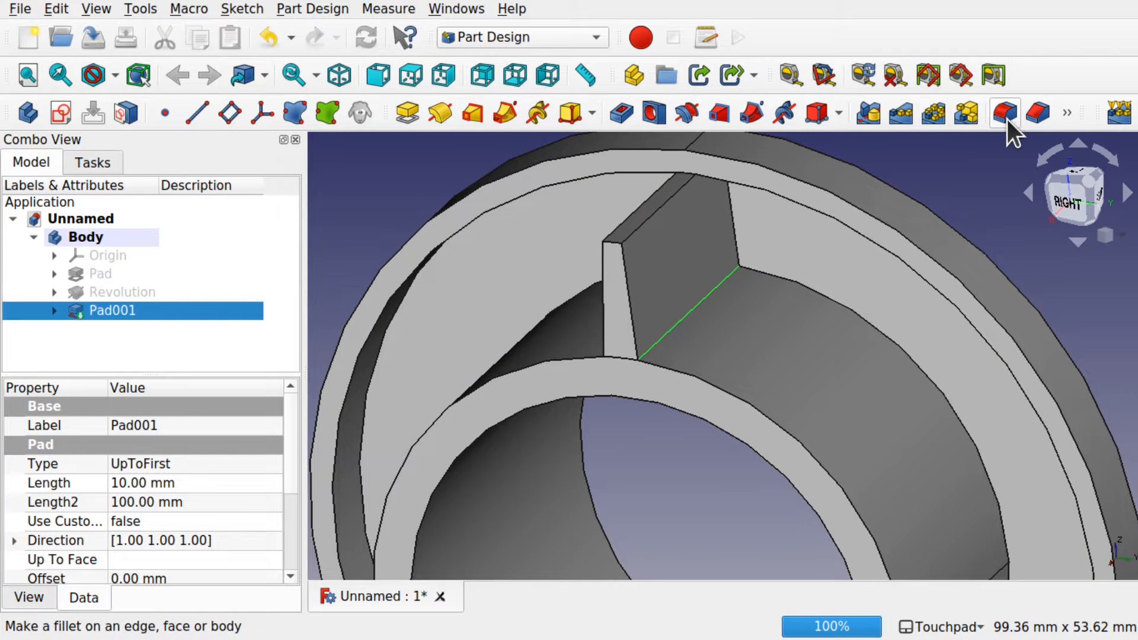
Step: Round the rib's two base edges with a 2 mm Fillet
click(325, 7)
mouse_move(438, 267)
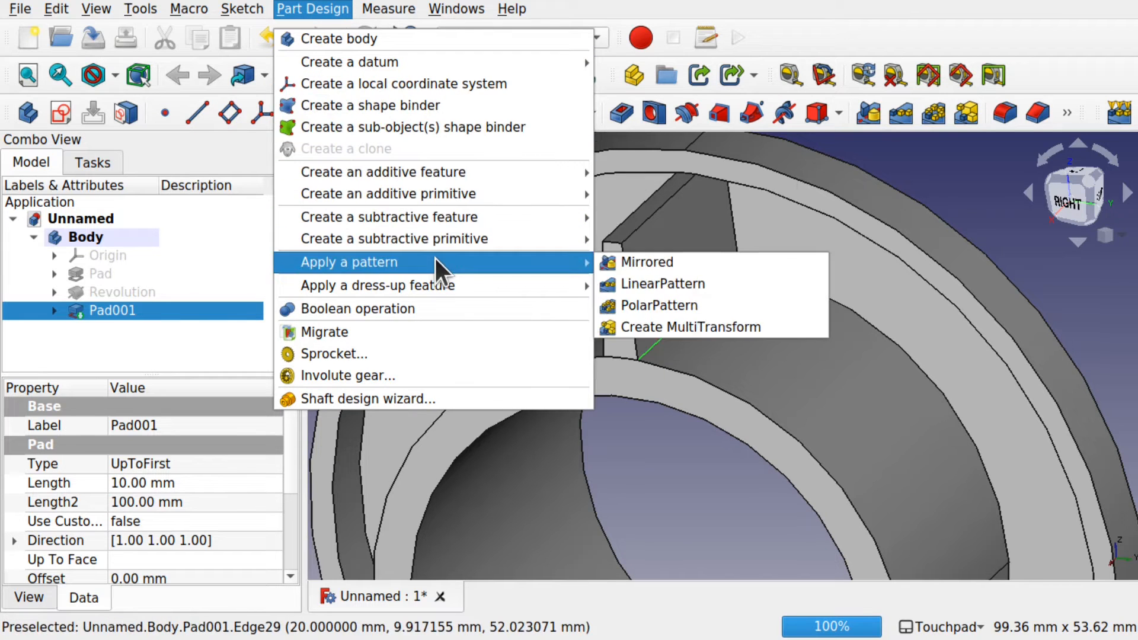
mouse_move(441, 288)
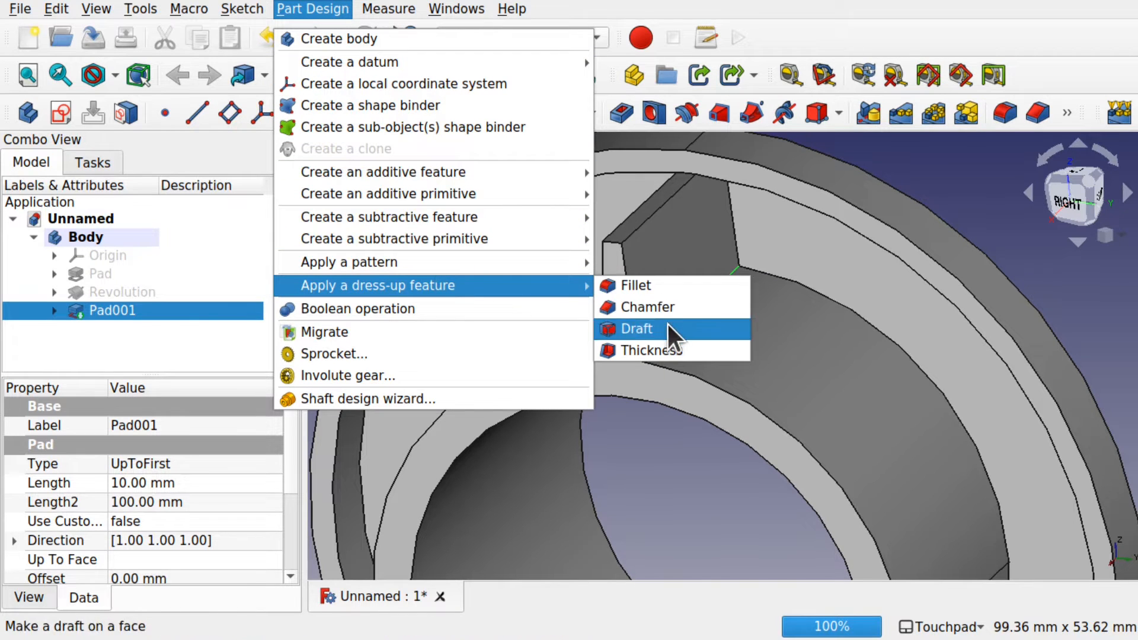
click(664, 289)
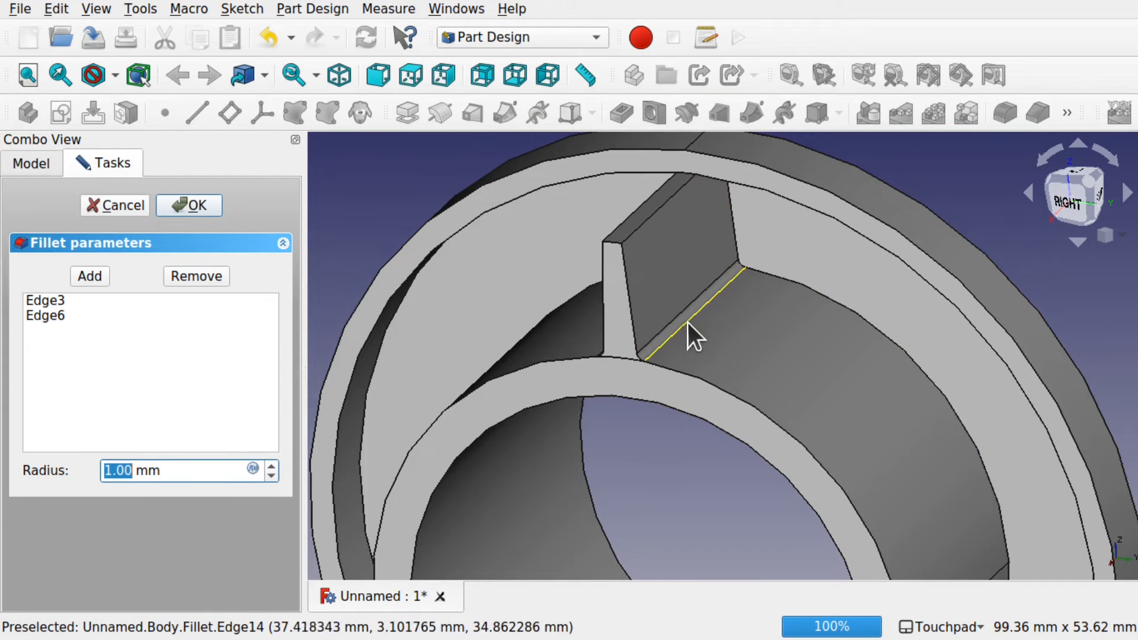
mouse_move(680, 336)
shift+mouse_down()
mouse_move(671, 333)
mouse_move(749, 315)
mouse_move(733, 325)
mouse_move(699, 320)
mouse_move(789, 330)
mouse_move(655, 320)
mouse_move(680, 306)
mouse_move(670, 318)
shift+mouse_up()
text(2)
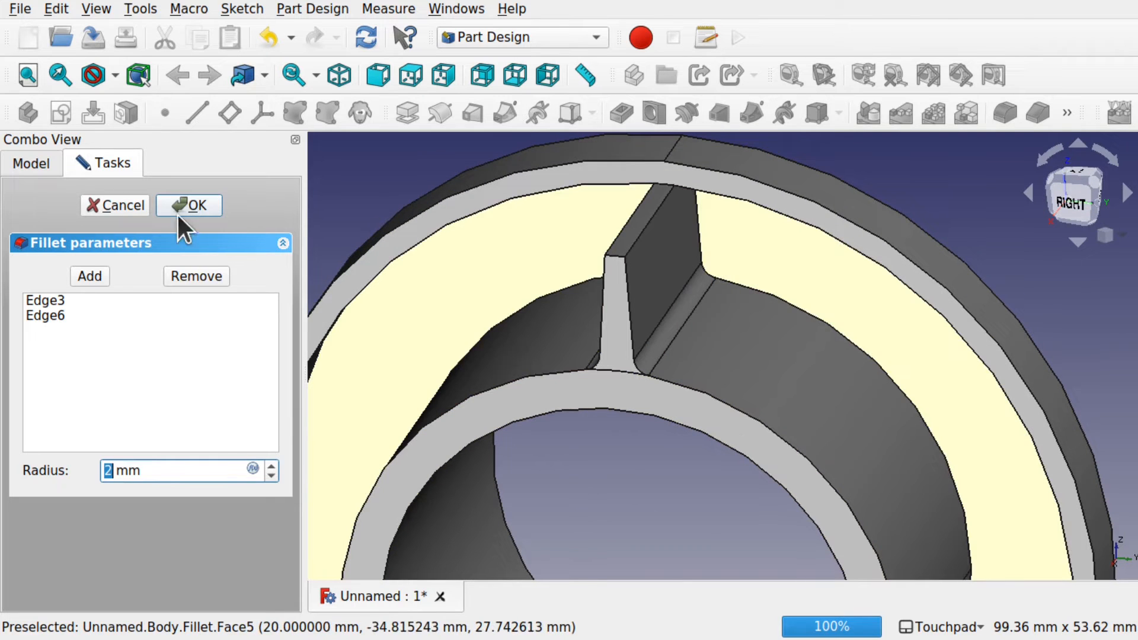
click(188, 207)
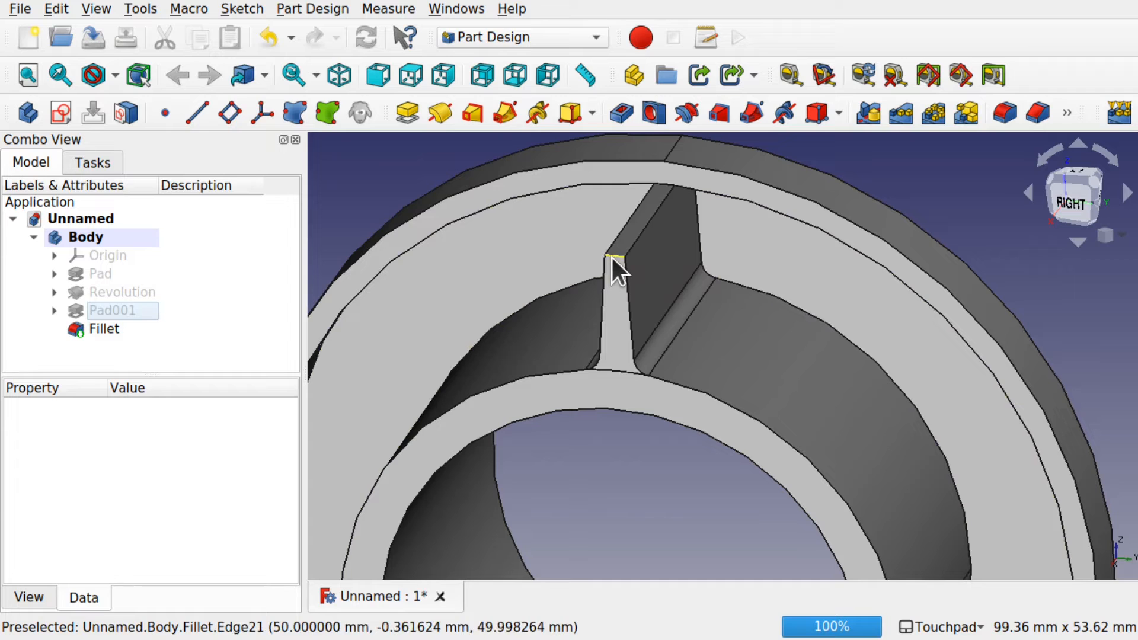
Step: Add a 1 mm fillet, Fillet001, to the rib's top edges
click(612, 257)
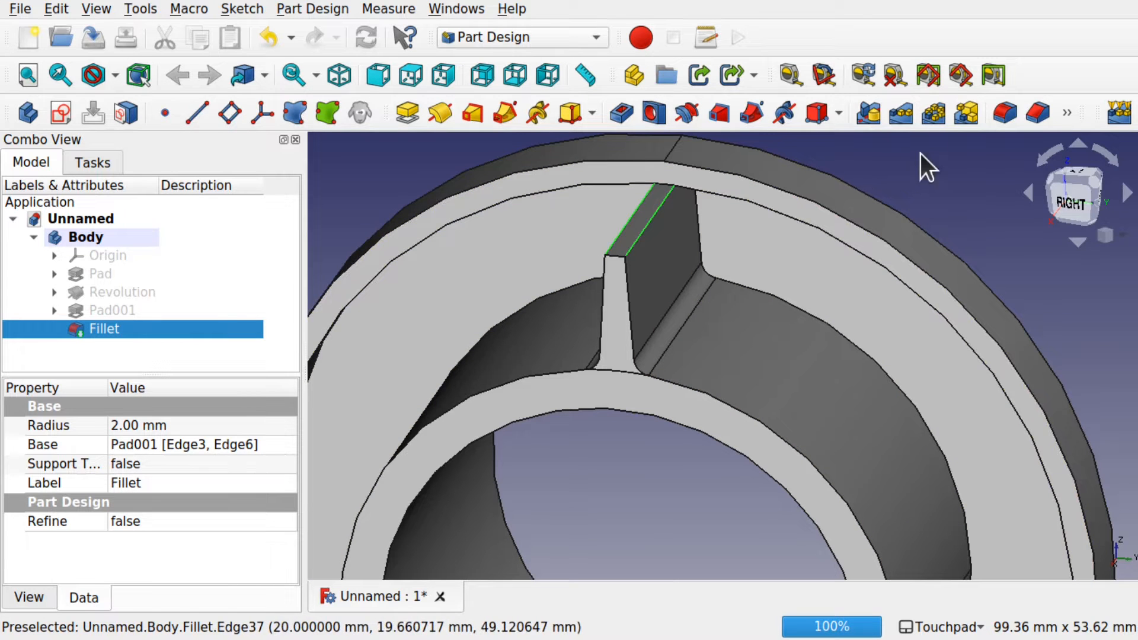
click(1003, 112)
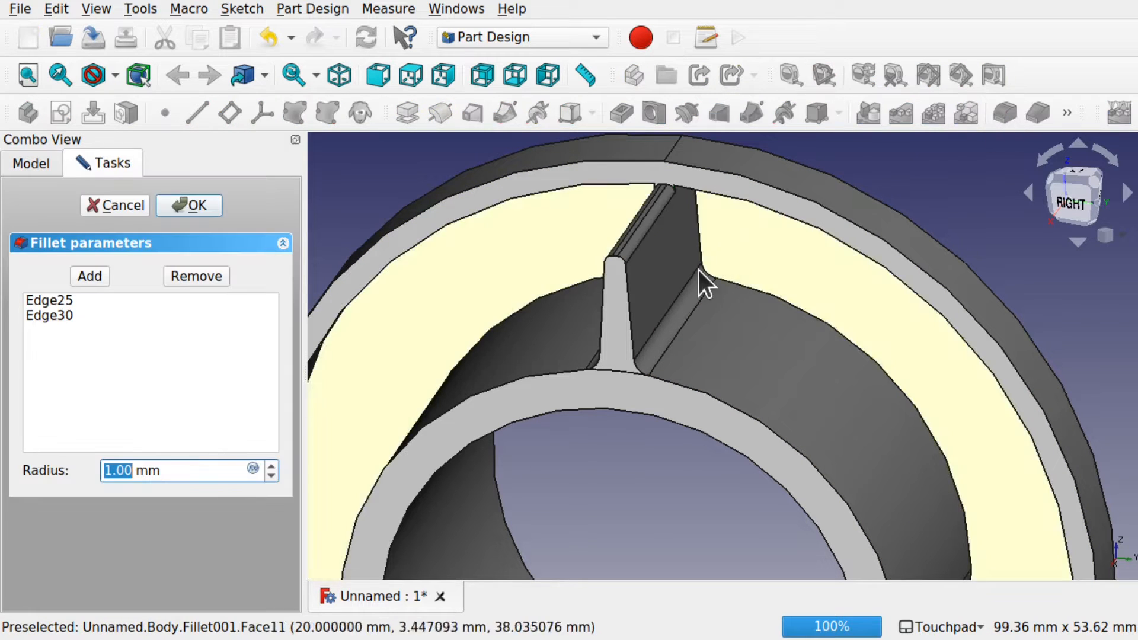
alt+drag(698, 287, 676, 309)
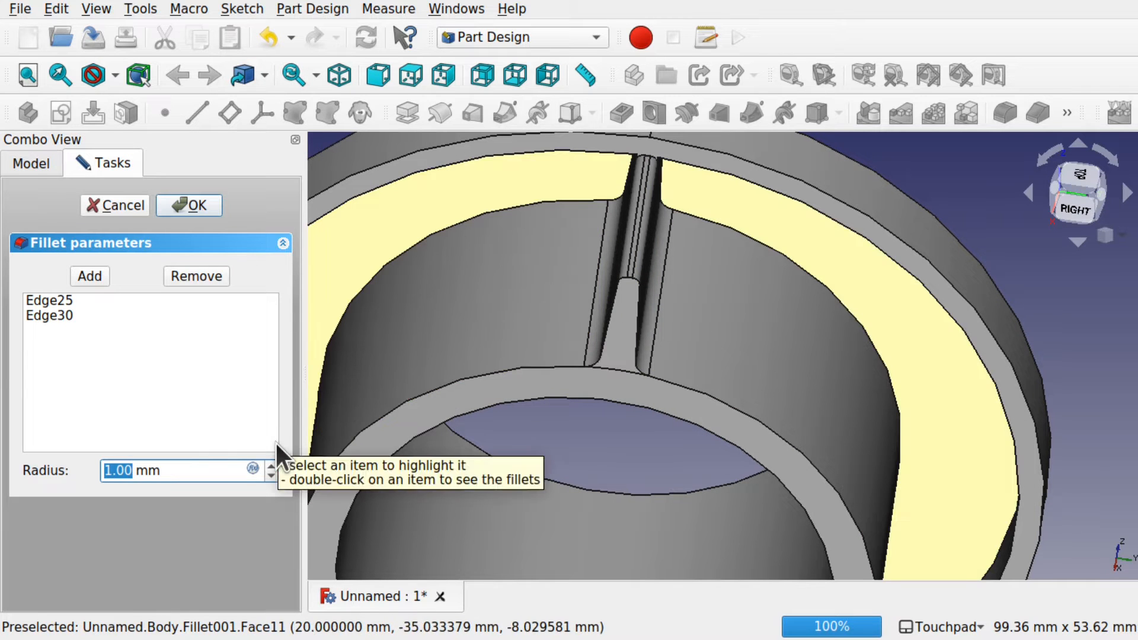
click(185, 208)
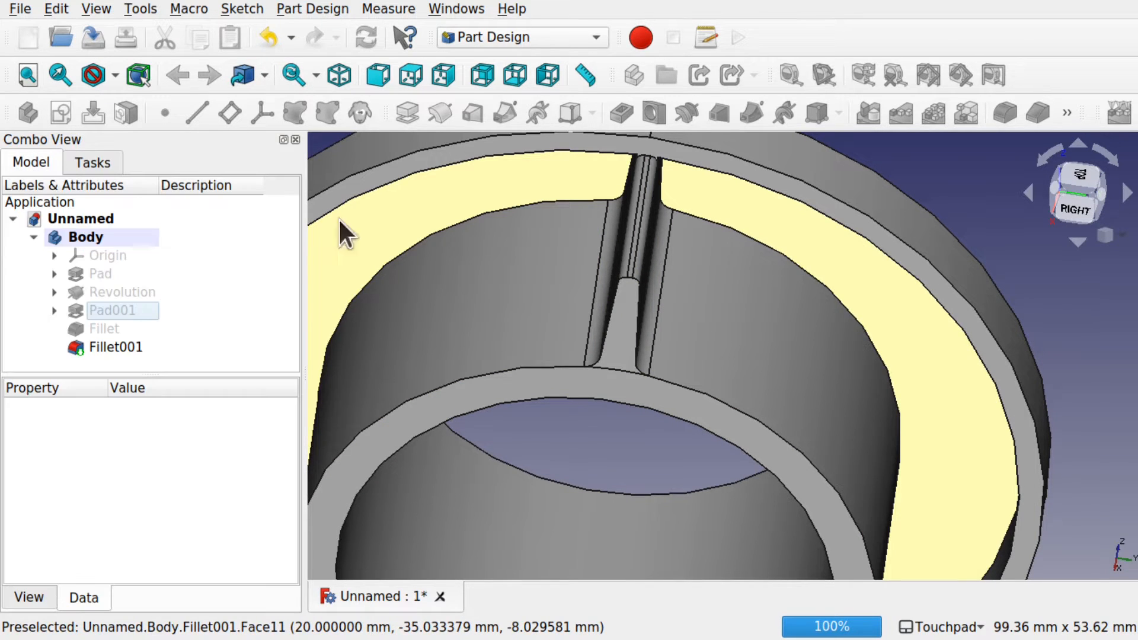
alt+drag(625, 256, 477, 274)
alt+drag(796, 305, 908, 284)
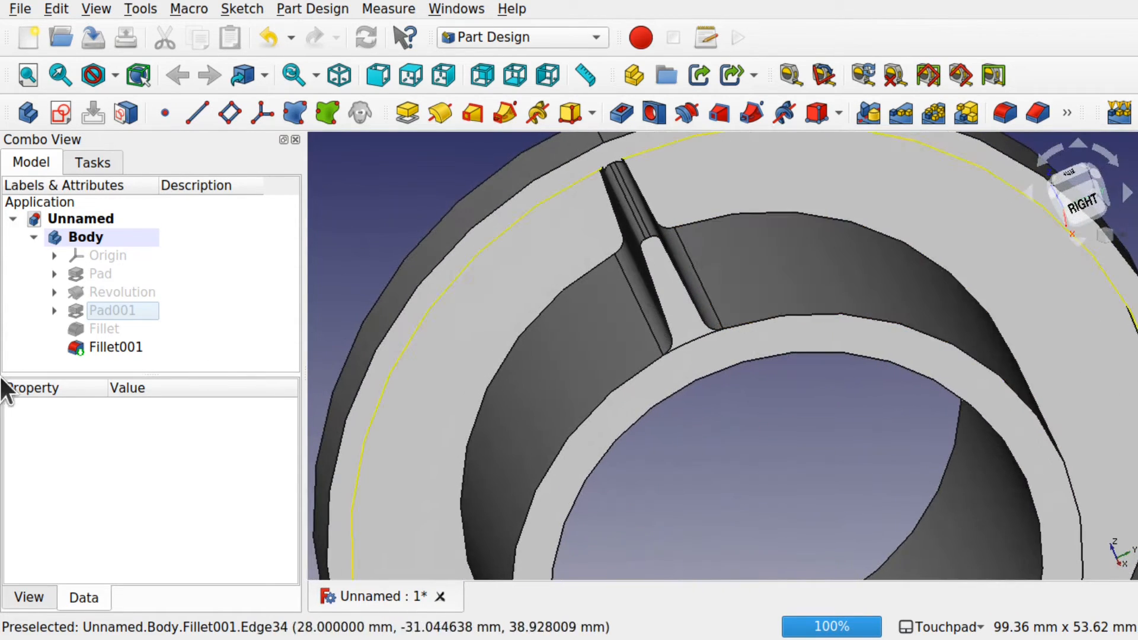
Step: Inspect the properties of Pad001, Fillet and Fillet001 in the model tree
click(108, 310)
click(98, 328)
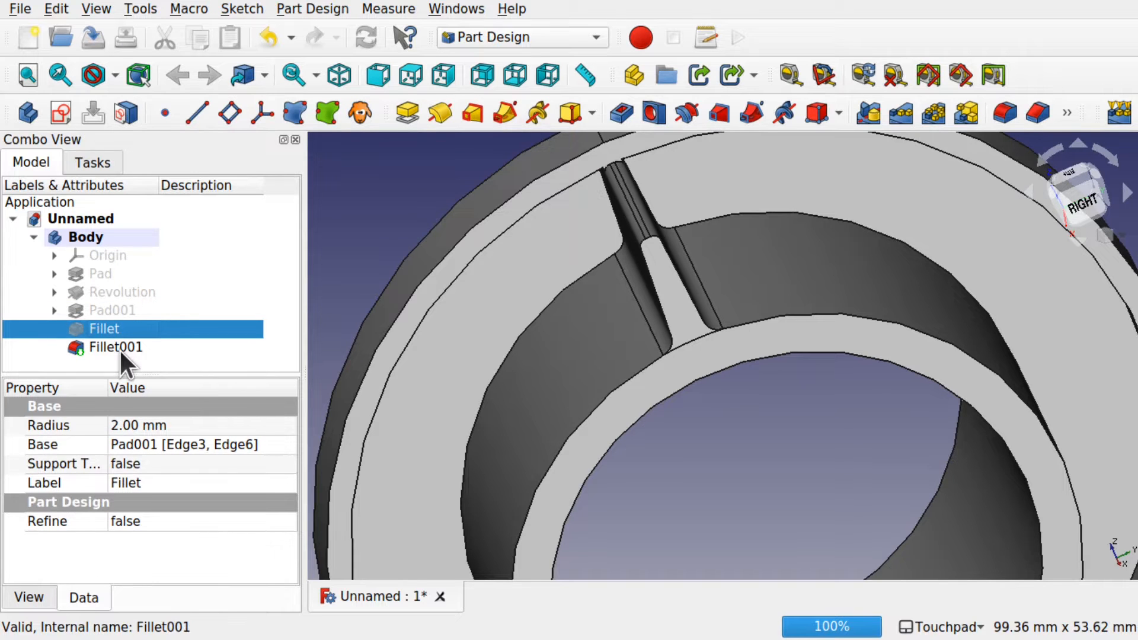
click(119, 347)
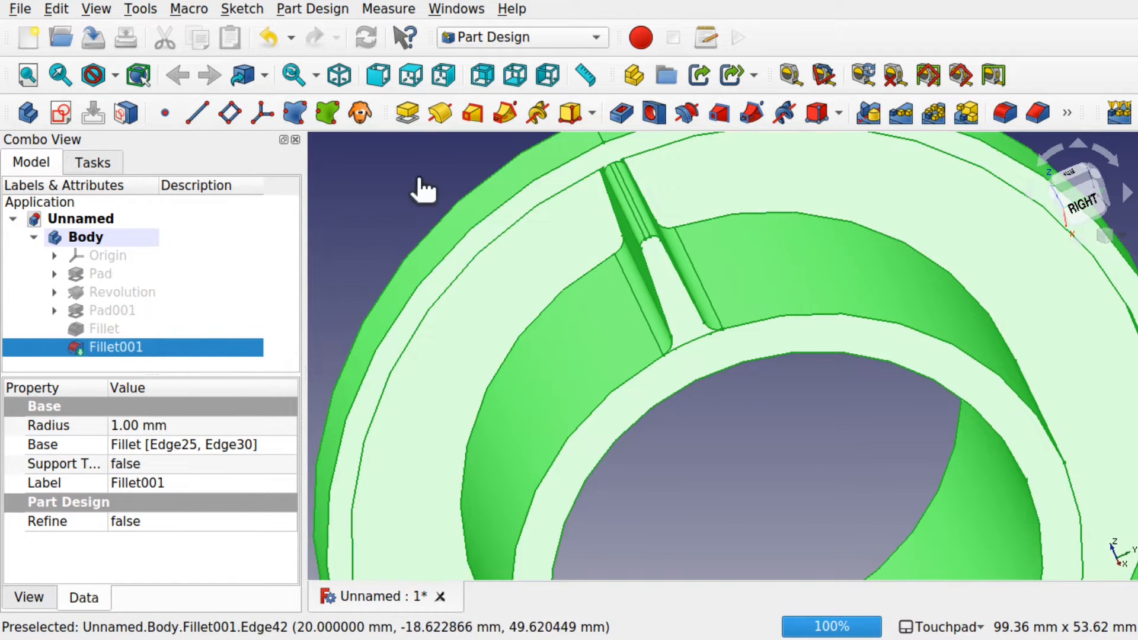
click(420, 179)
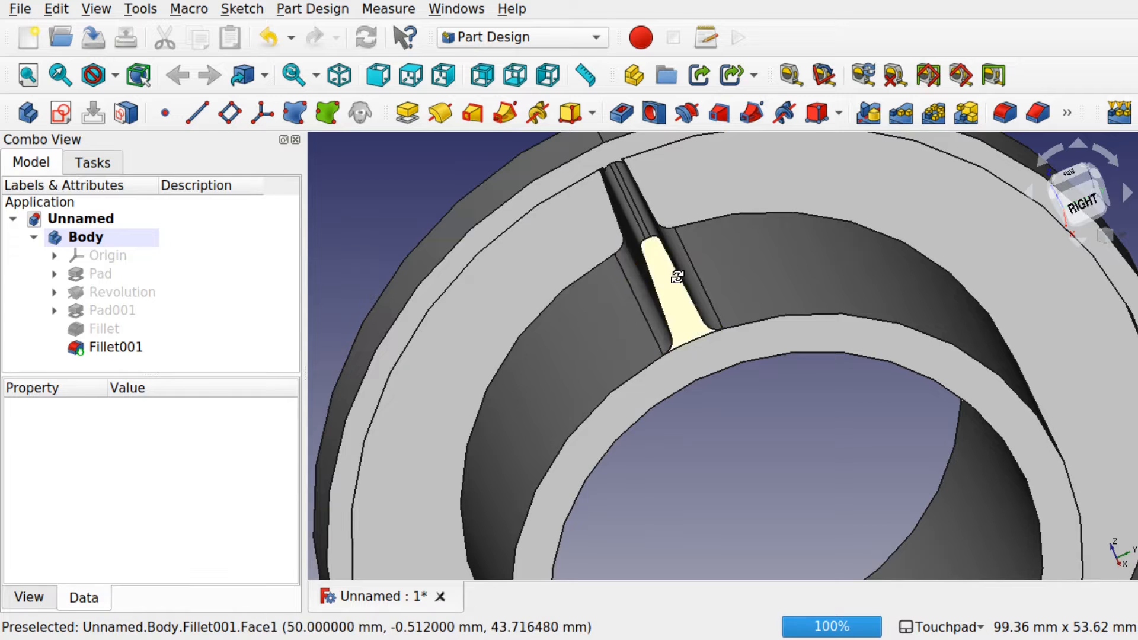
middle_drag(676, 277, 690, 264)
Step: Toggle visibility through Pad001, Fillet and Fillet001, ending with Fillet001 shown and selected
click(115, 308)
key(space)
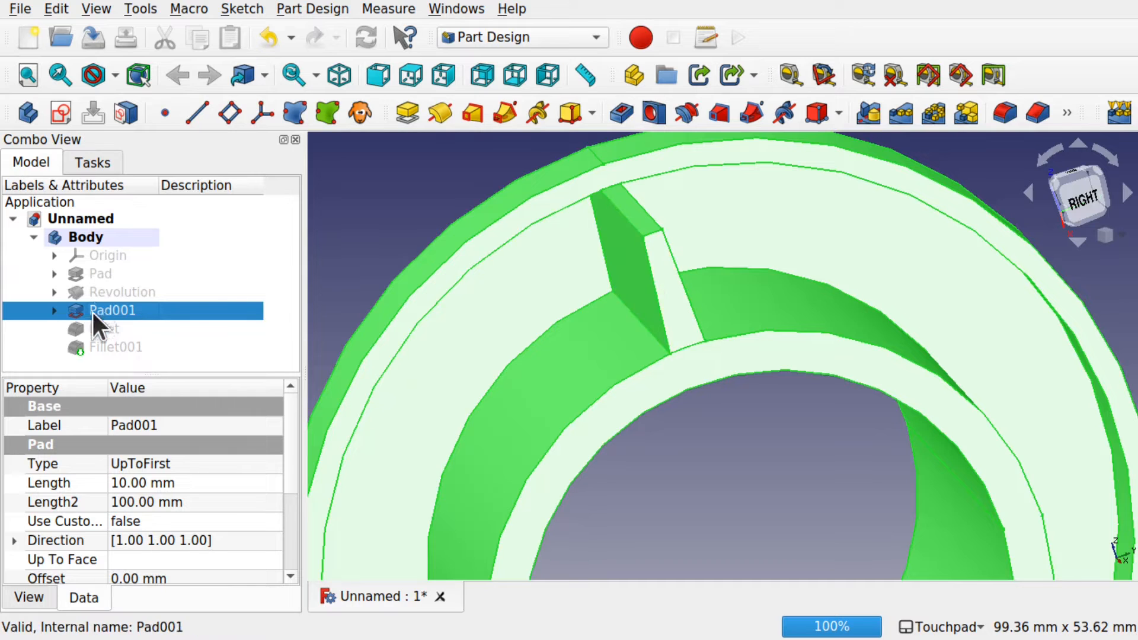
click(101, 330)
key(space)
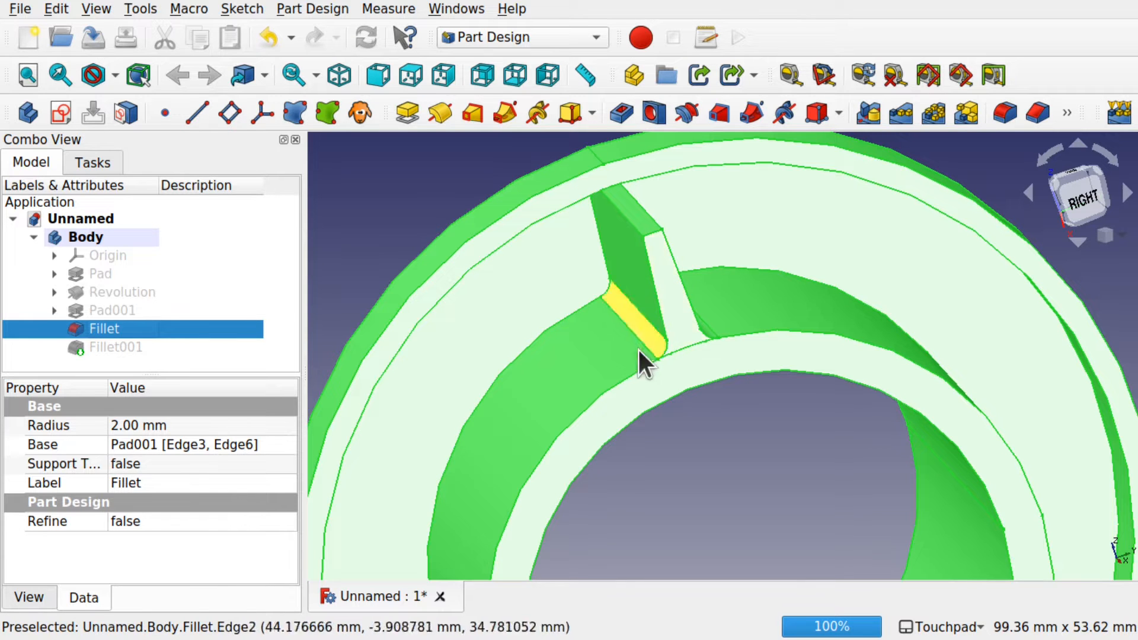
click(119, 349)
key(space)
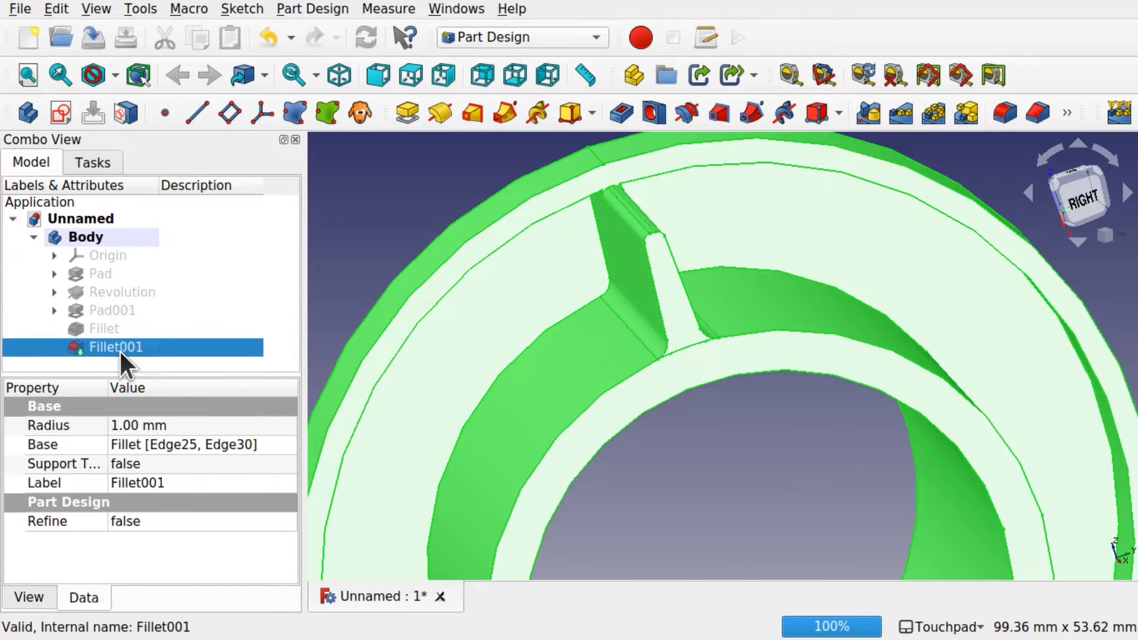
click(388, 211)
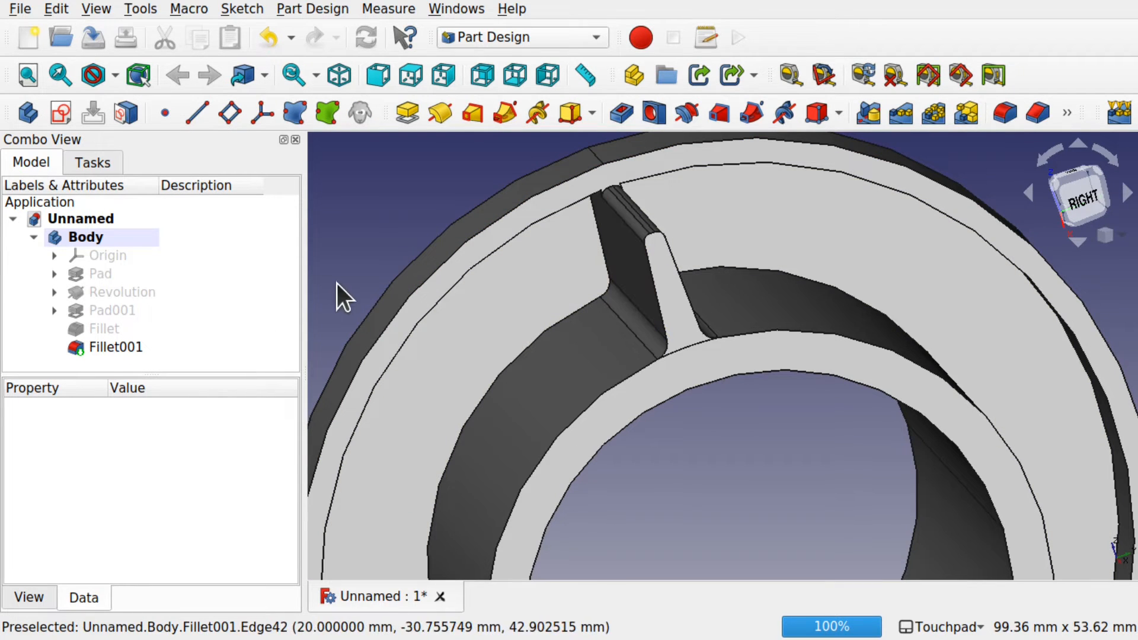
click(122, 347)
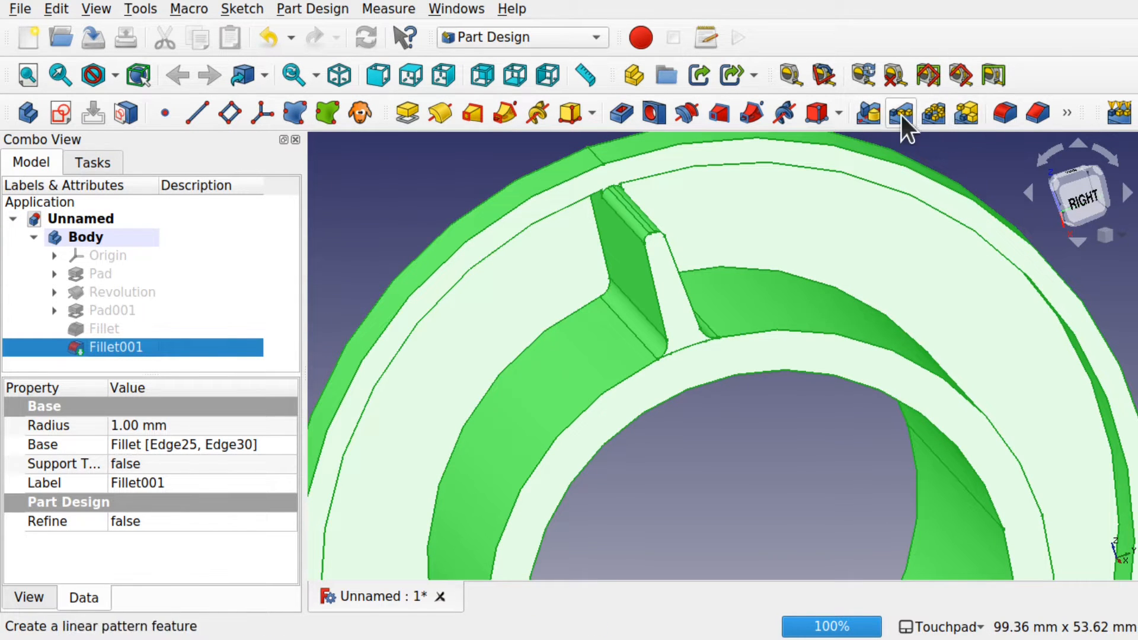
click(935, 111)
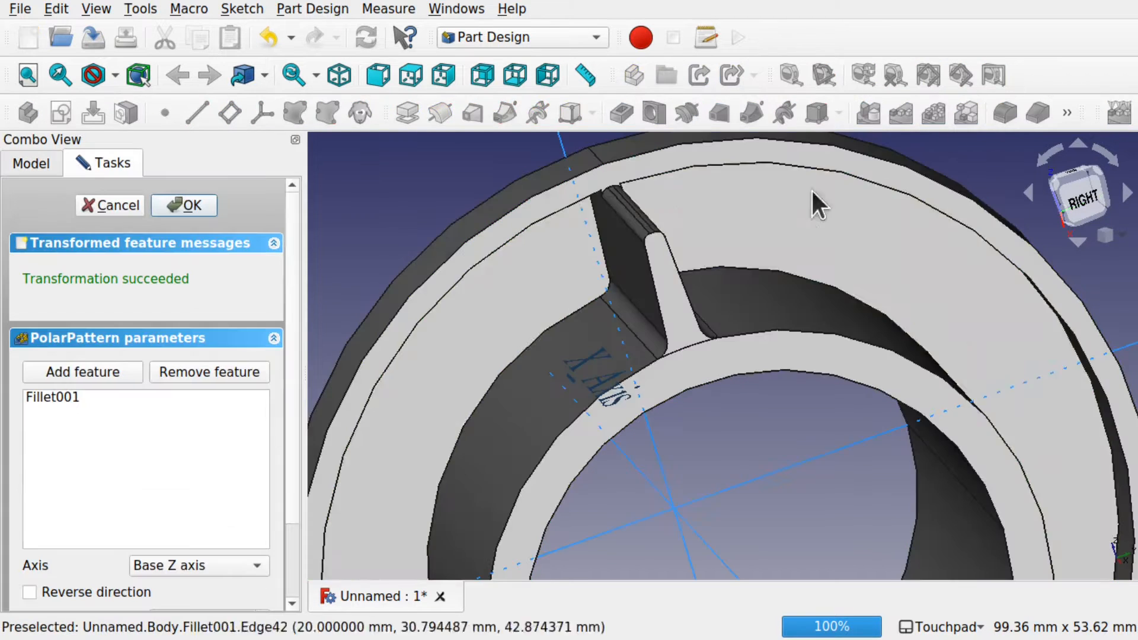
scroll(712, 288, down, 5)
alt+drag(713, 288, 602, 298)
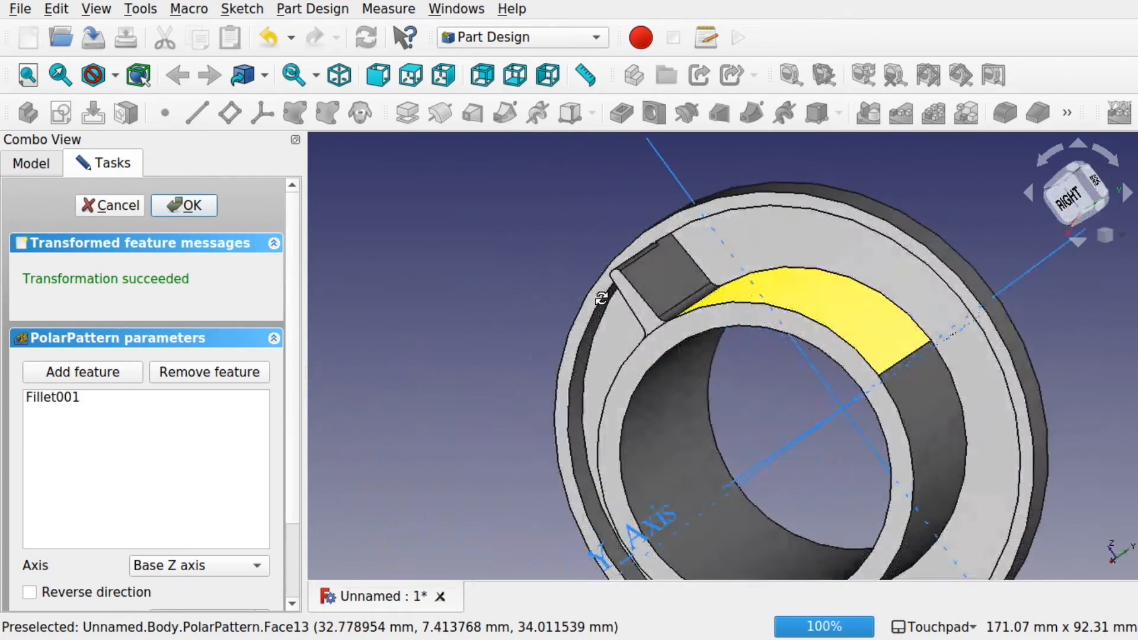
alt+drag(773, 391, 611, 343)
scroll(842, 405, down, 3)
scroll(841, 405, up, 3)
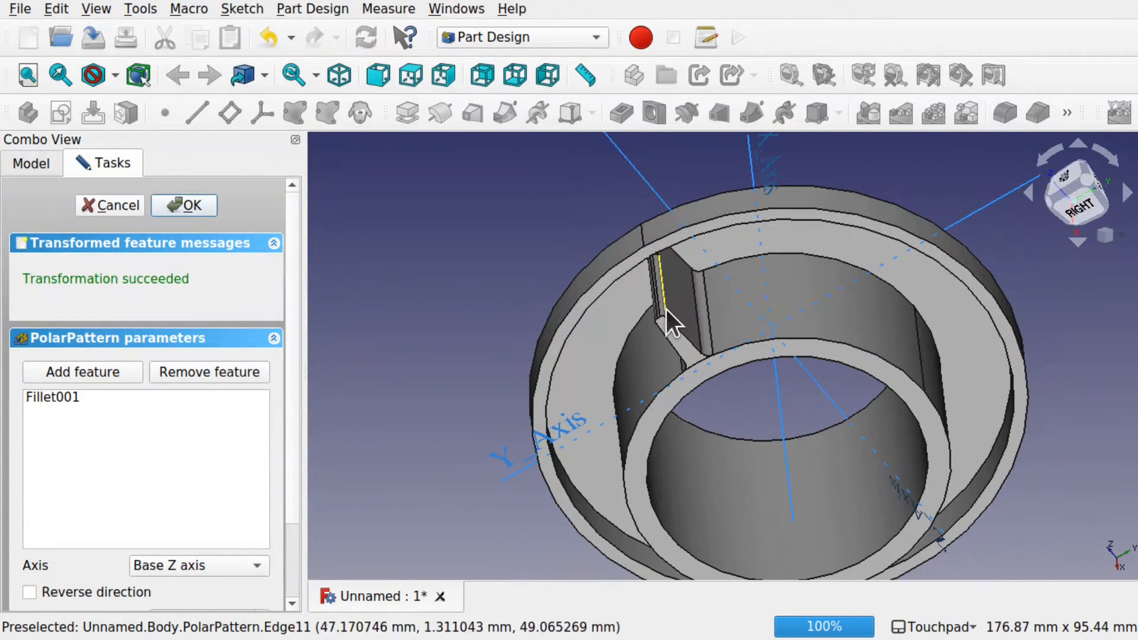
click(108, 202)
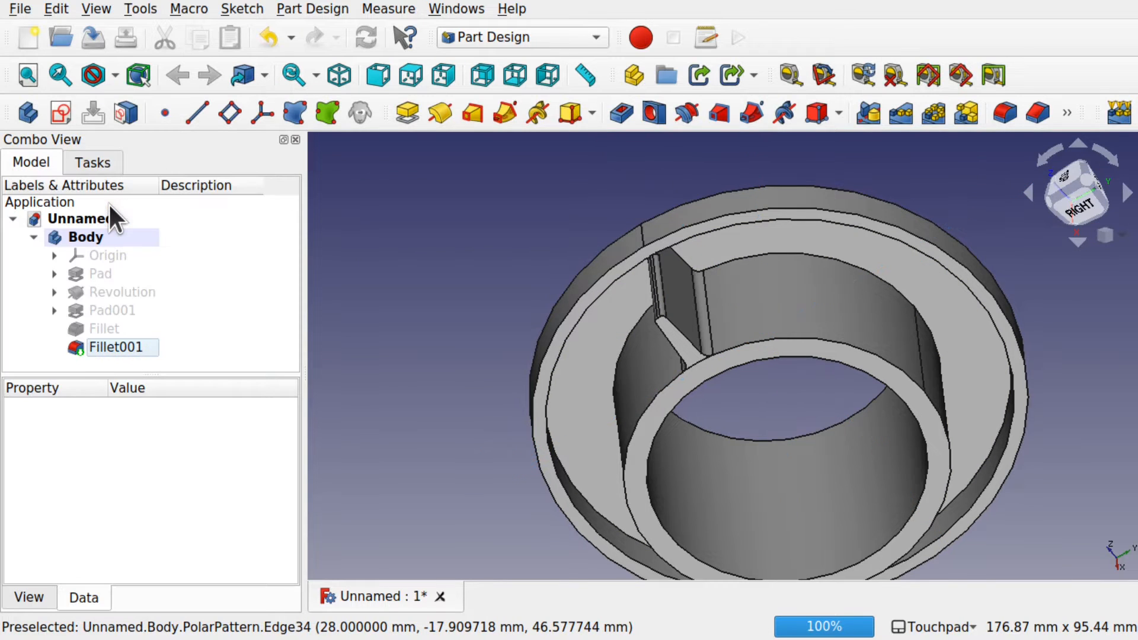
Step: Check Pad001 on its own, then select Pad001, Fillet and Fillet001 together
click(122, 311)
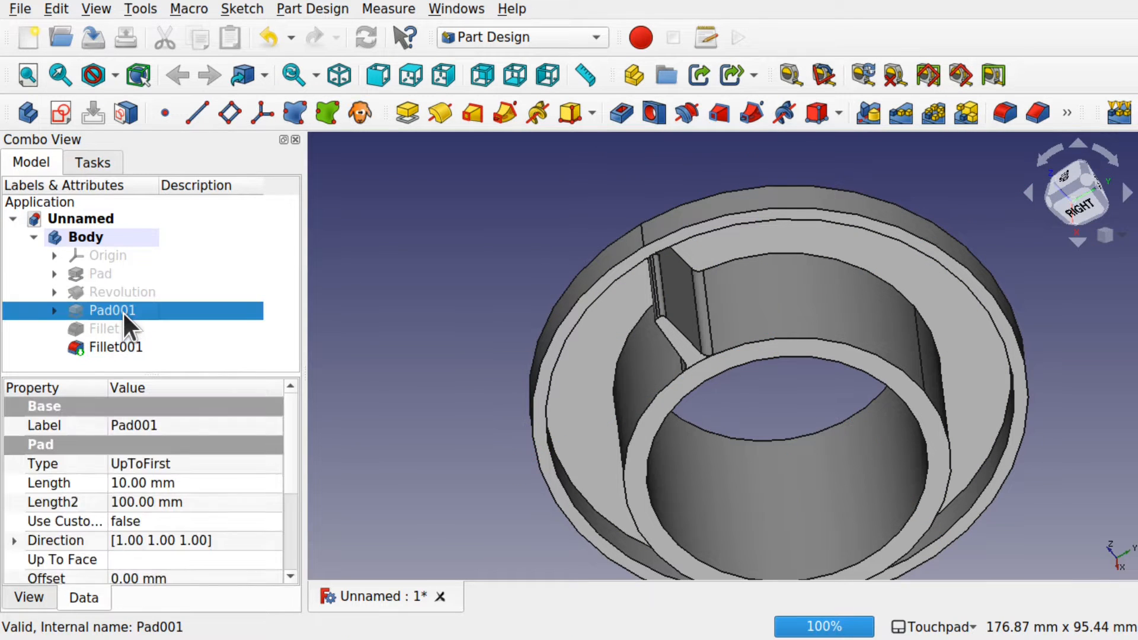
key(space)
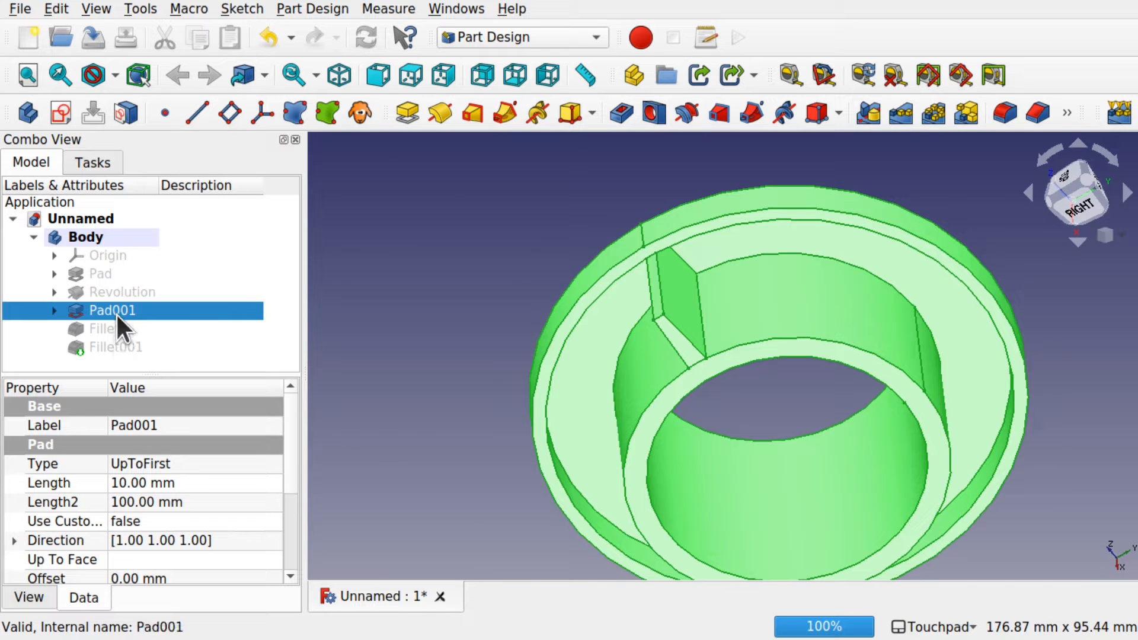
click(117, 341)
key(space)
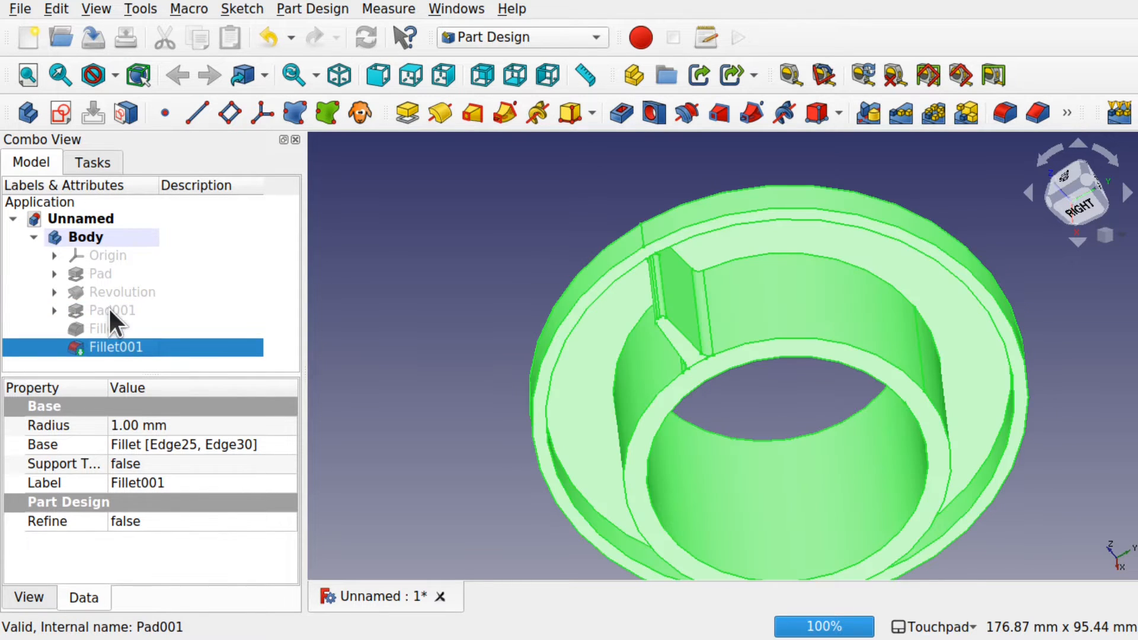
click(112, 309)
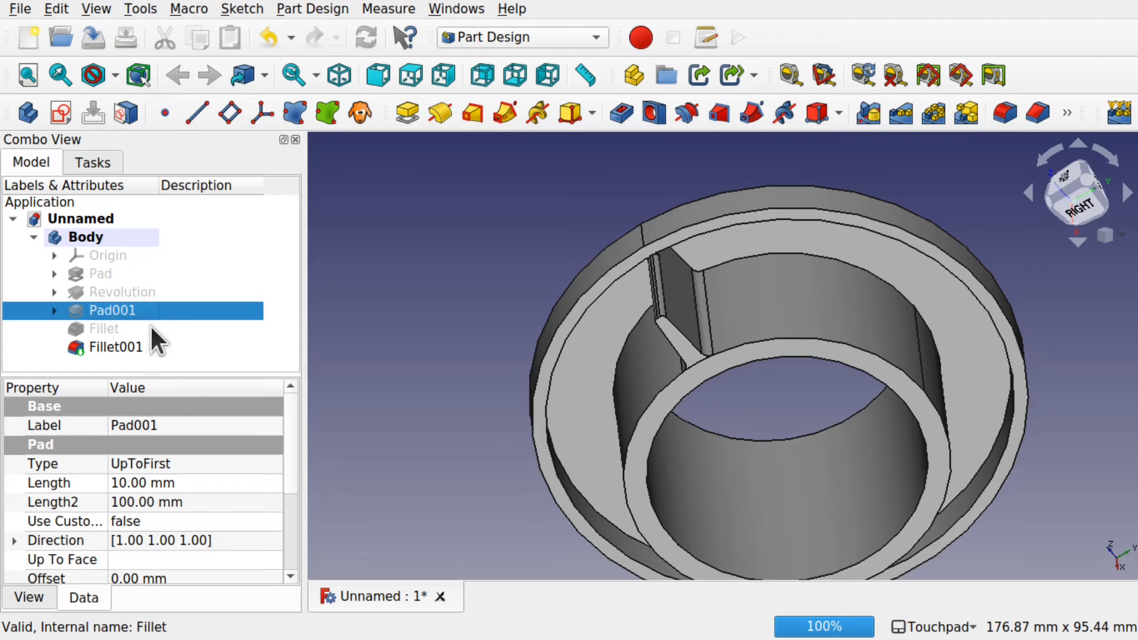
ctrl+click(110, 328)
ctrl+click(128, 347)
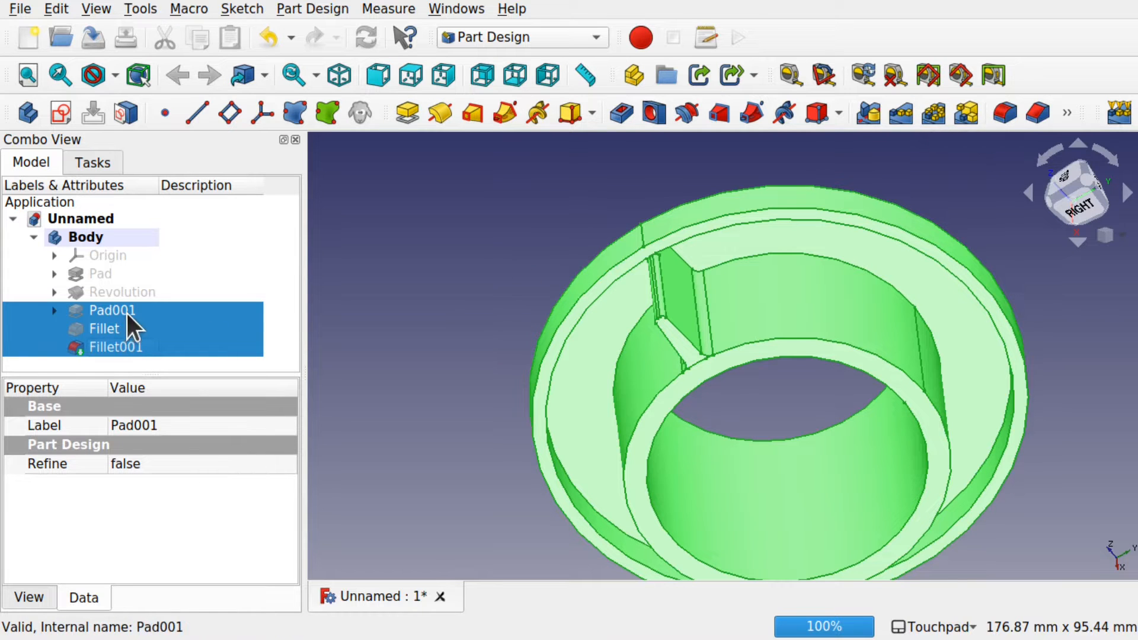
click(933, 114)
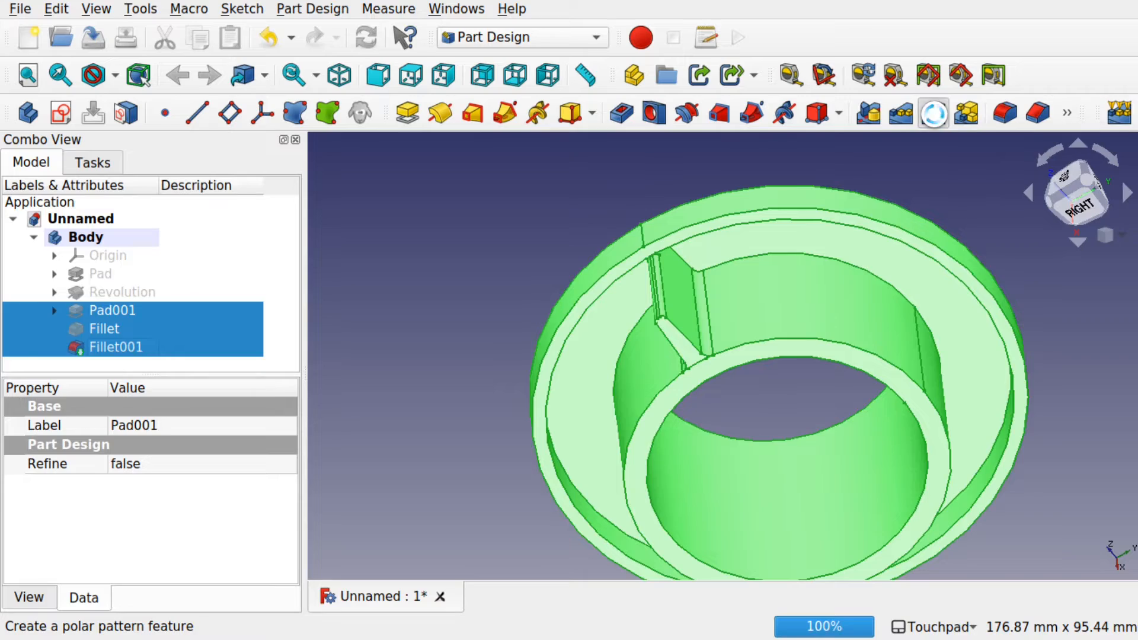
Step: Polar-pattern the filleted rib 15 times over 360° around the ring
alt+middle_drag(862, 371, 731, 273)
alt+middle_drag(805, 473, 850, 416)
scroll(776, 451, up, 3)
alt+middle_drag(751, 465, 692, 493)
scroll(776, 462, down, 3)
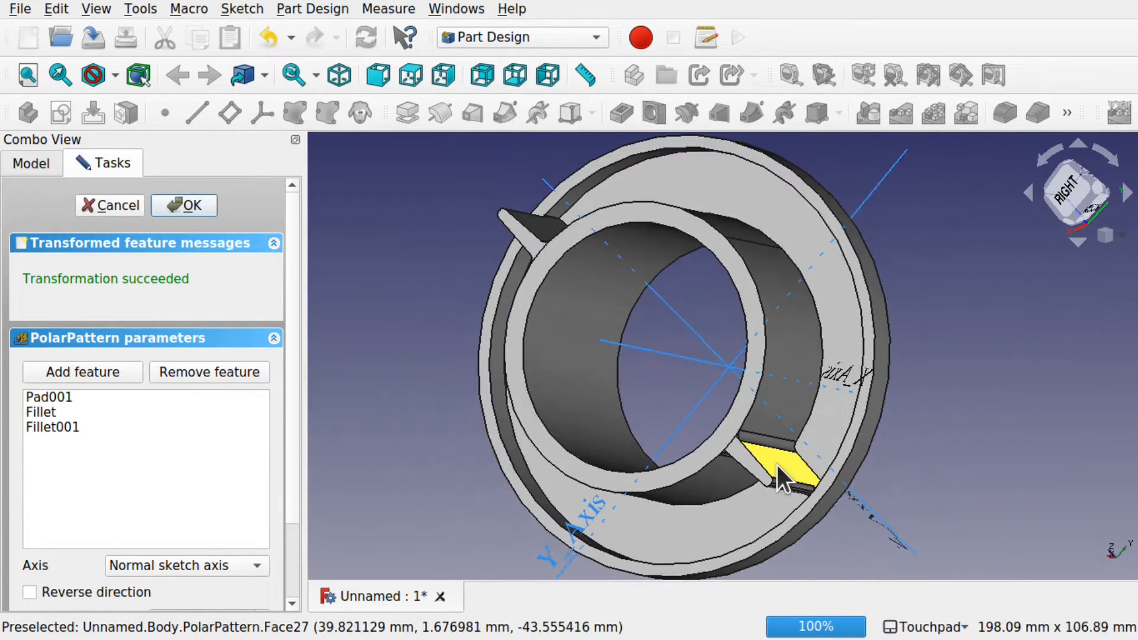
scroll(777, 465, up, 1)
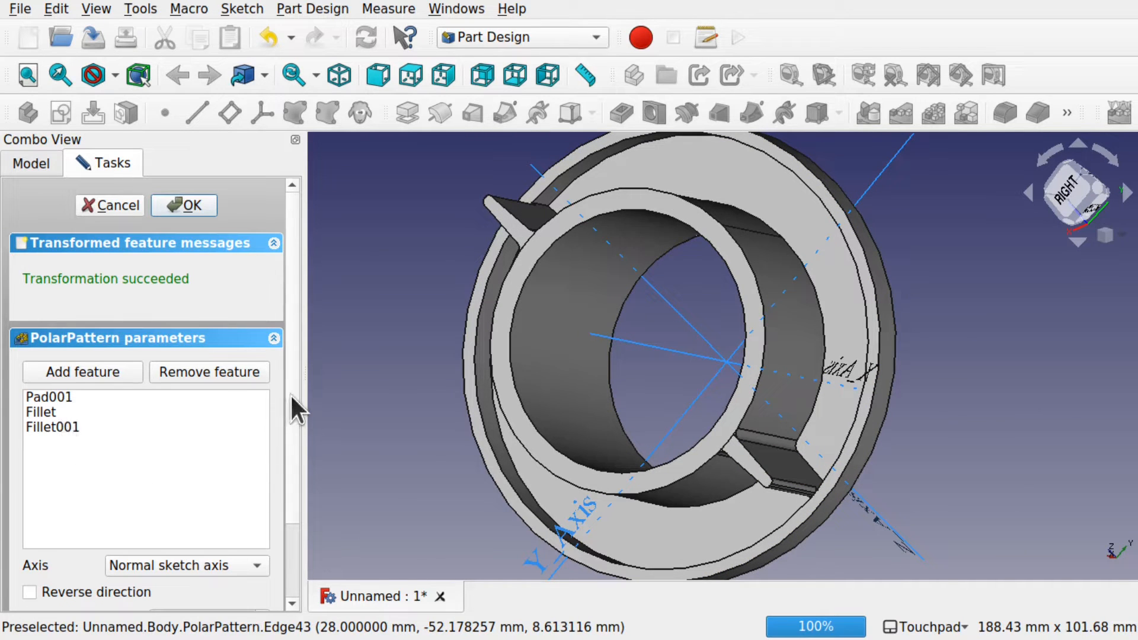
drag(290, 393, 293, 505)
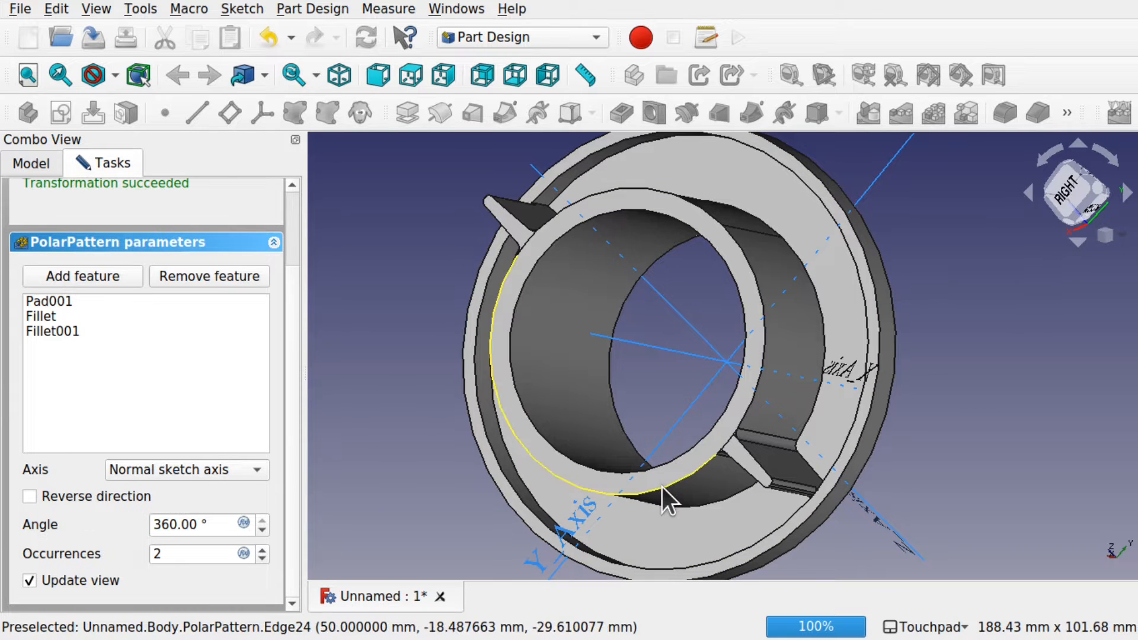
double_click(201, 554)
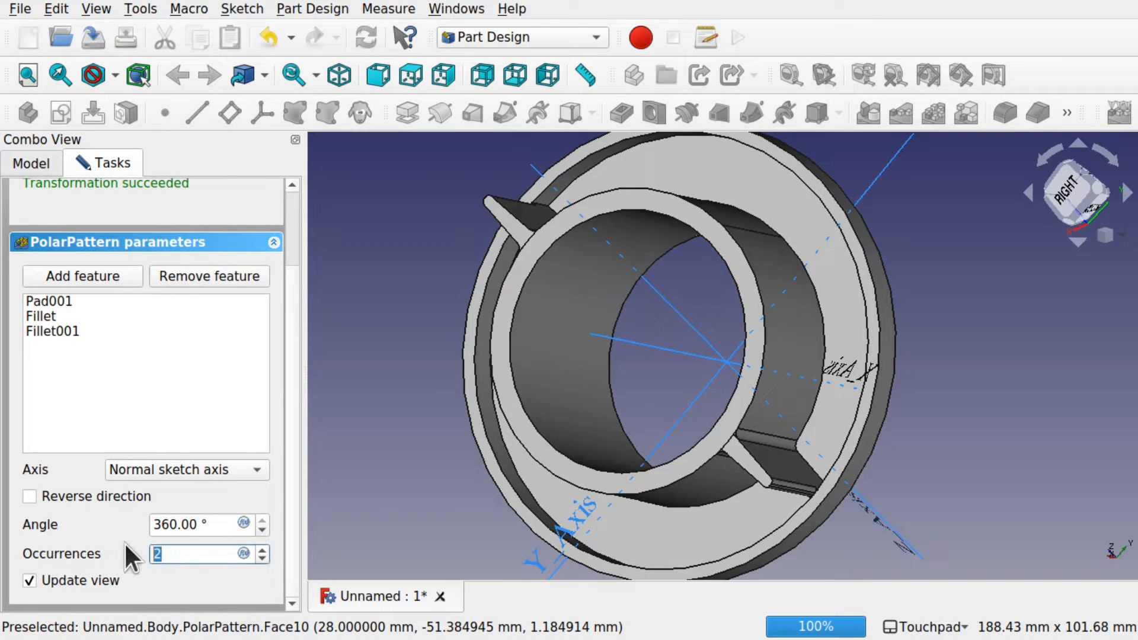
text(15)
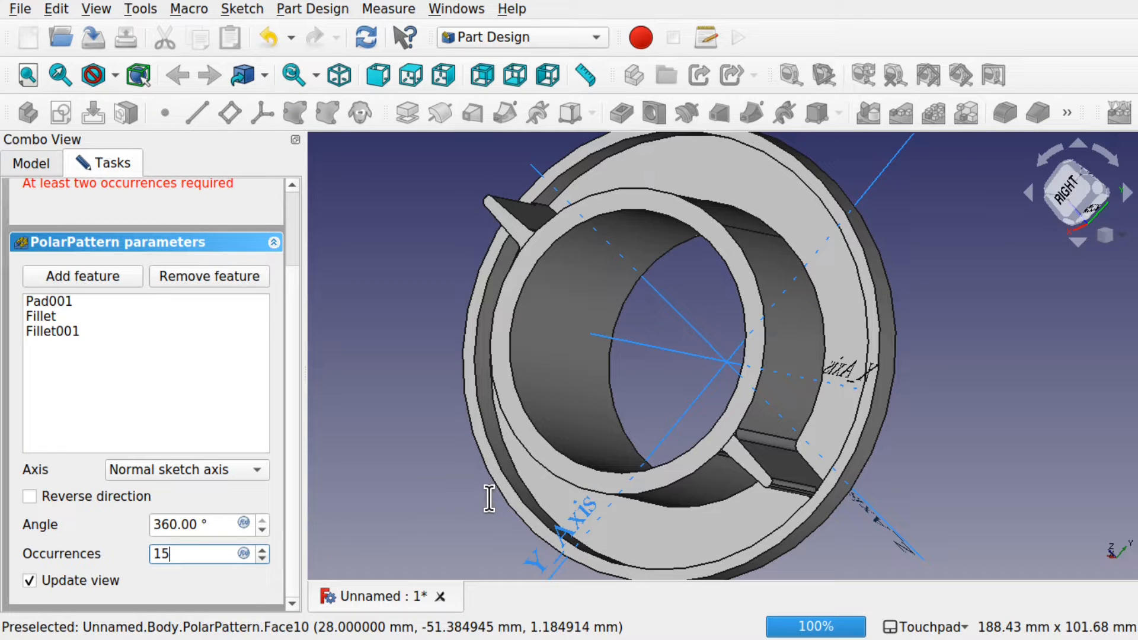
mouse_move(489, 497)
middle_down()
mouse_move(611, 459)
mouse_move(484, 507)
middle_up()
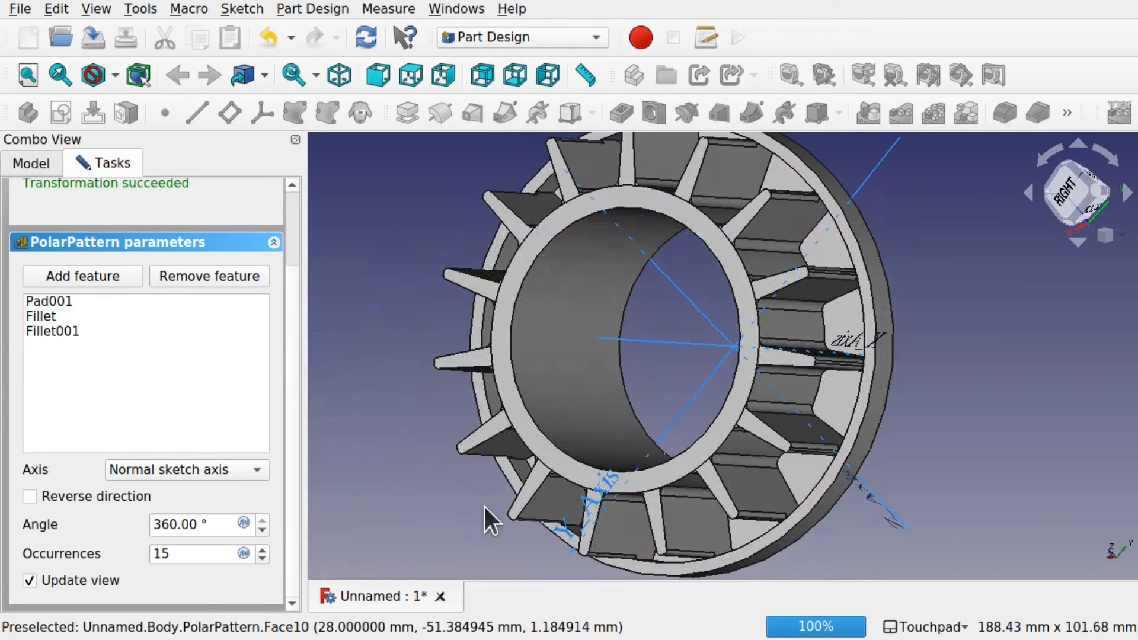
scroll(290, 226, up, 3)
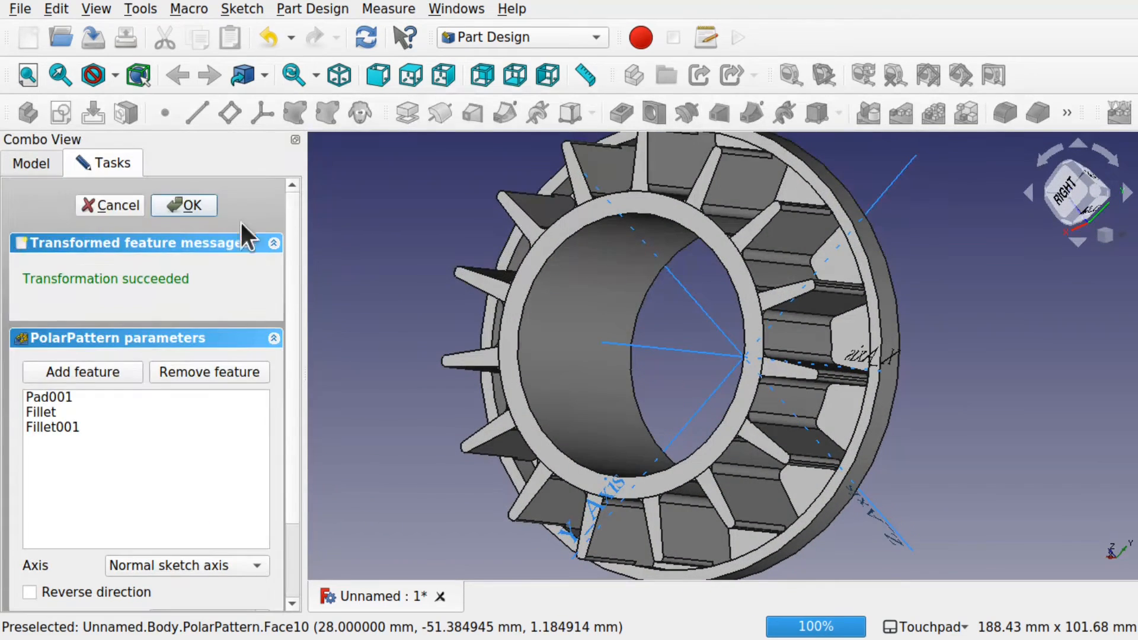
click(193, 208)
Step: Orbit the patterned ring to inspect the 15 ribs from below, the side and the rim
middle_drag(655, 247, 635, 355)
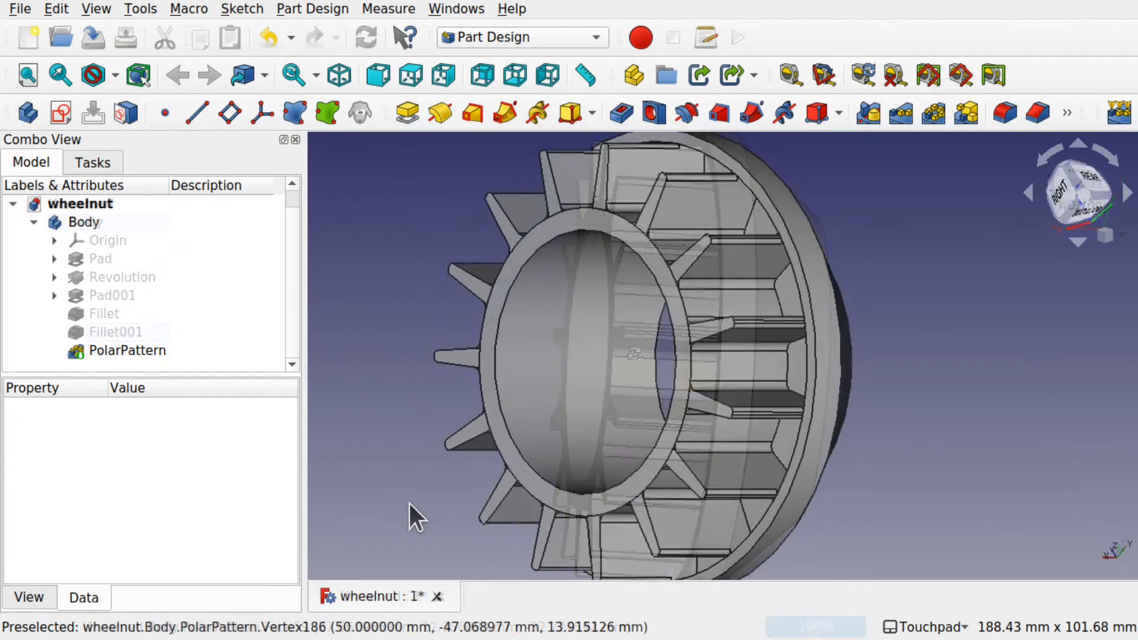
mouse_move(408, 500)
middle_down()
mouse_move(442, 499)
mouse_move(393, 515)
middle_up()
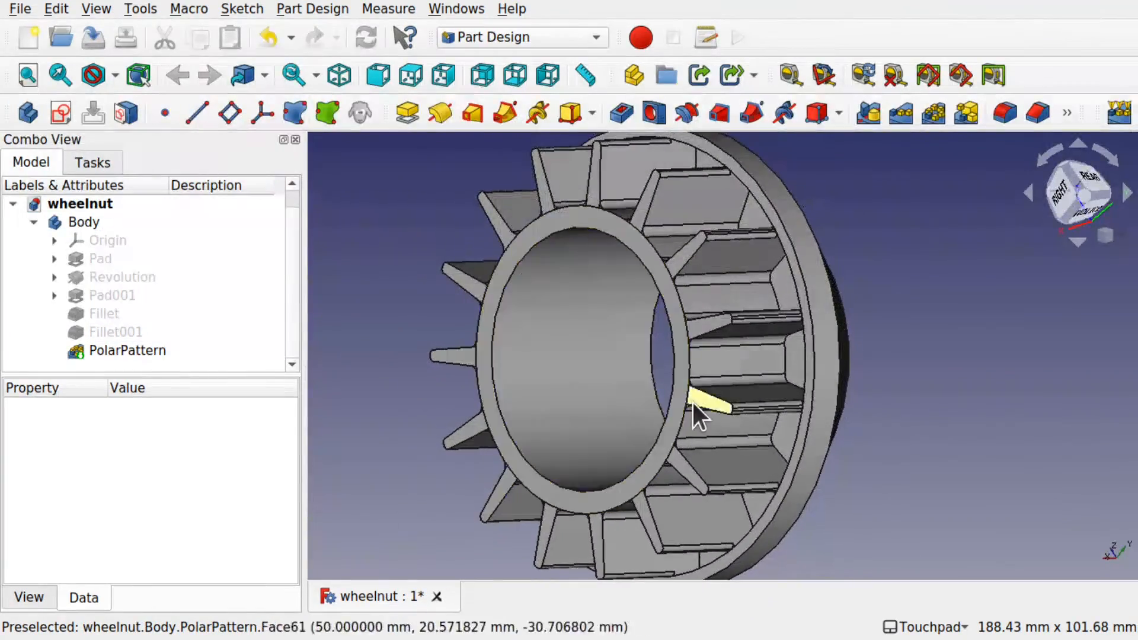
middle_drag(693, 413, 579, 414)
scroll(752, 282, up, 5)
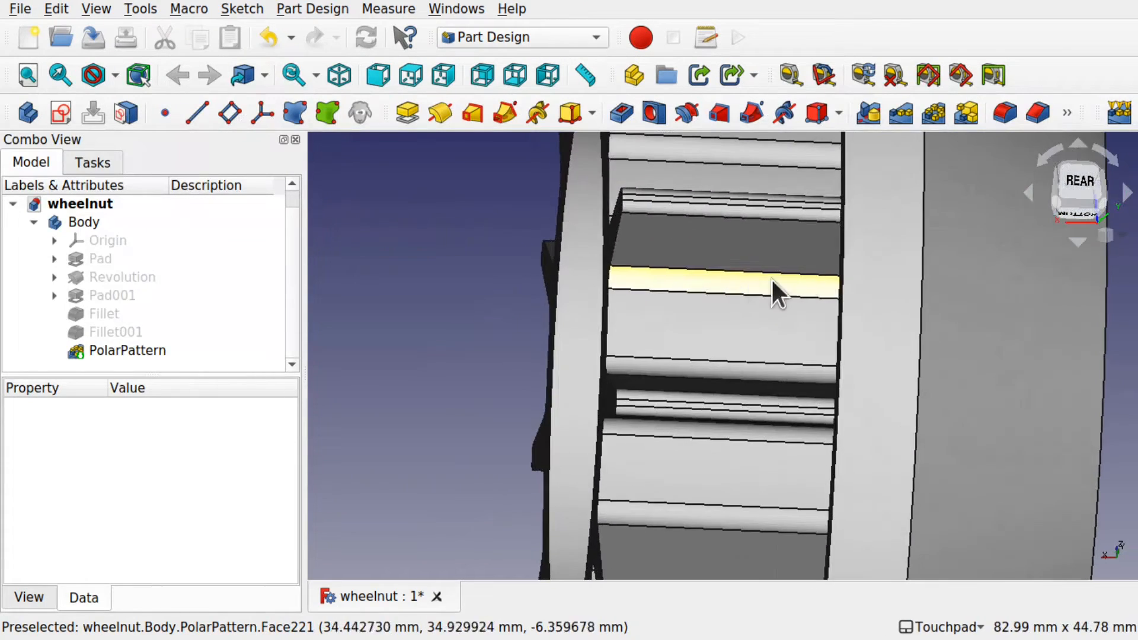
middle_drag(772, 287, 858, 231)
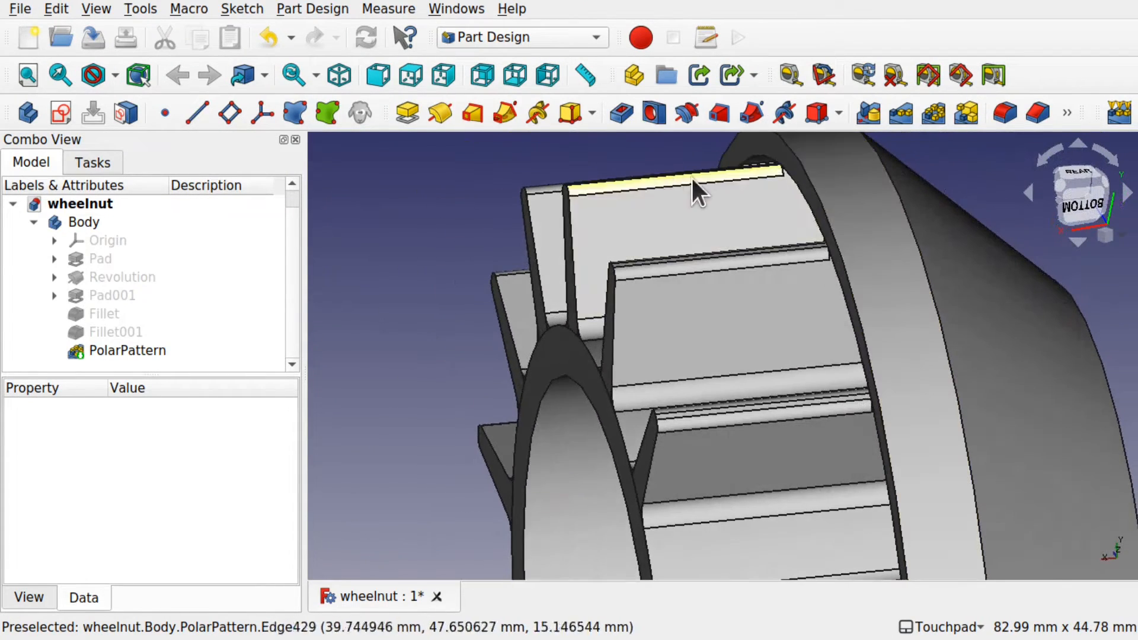
middle_drag(881, 425, 803, 380)
middle_drag(792, 292, 759, 273)
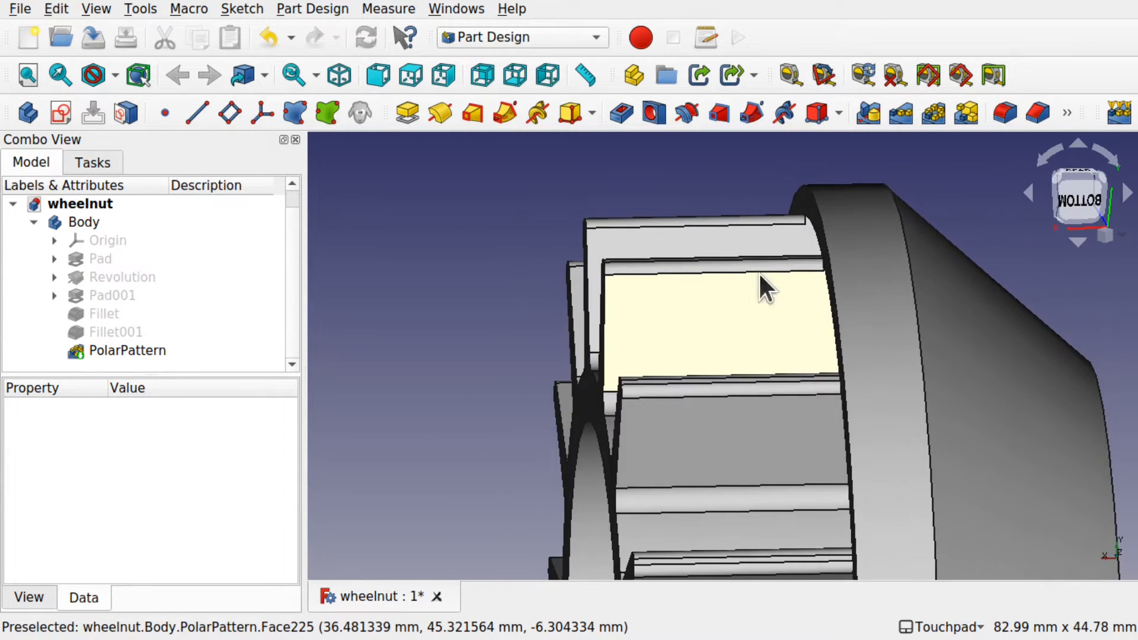
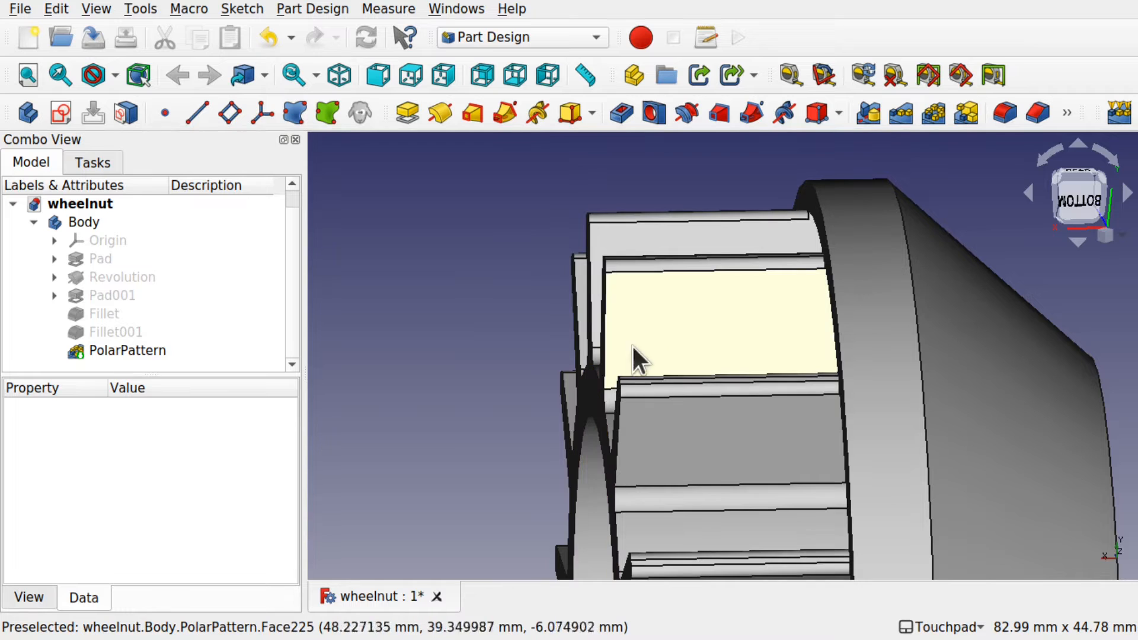
Step: Open the PolarPattern for editing and switch its feature list to removal mode
alt+drag(845, 284, 847, 314)
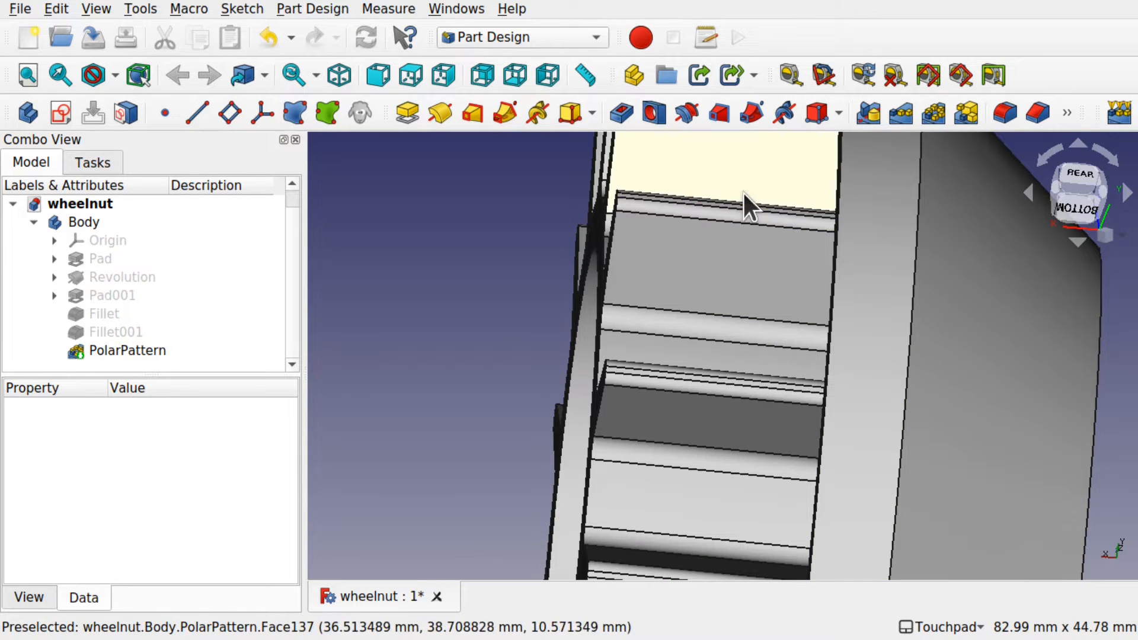
alt+drag(742, 220, 714, 211)
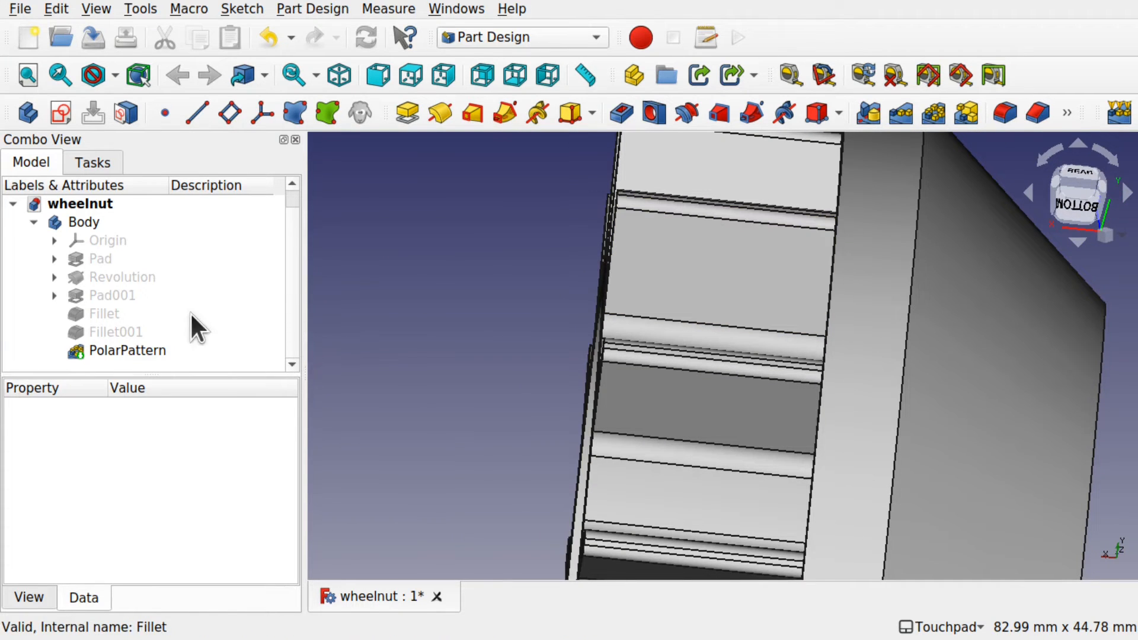
click(143, 349)
double_click(141, 348)
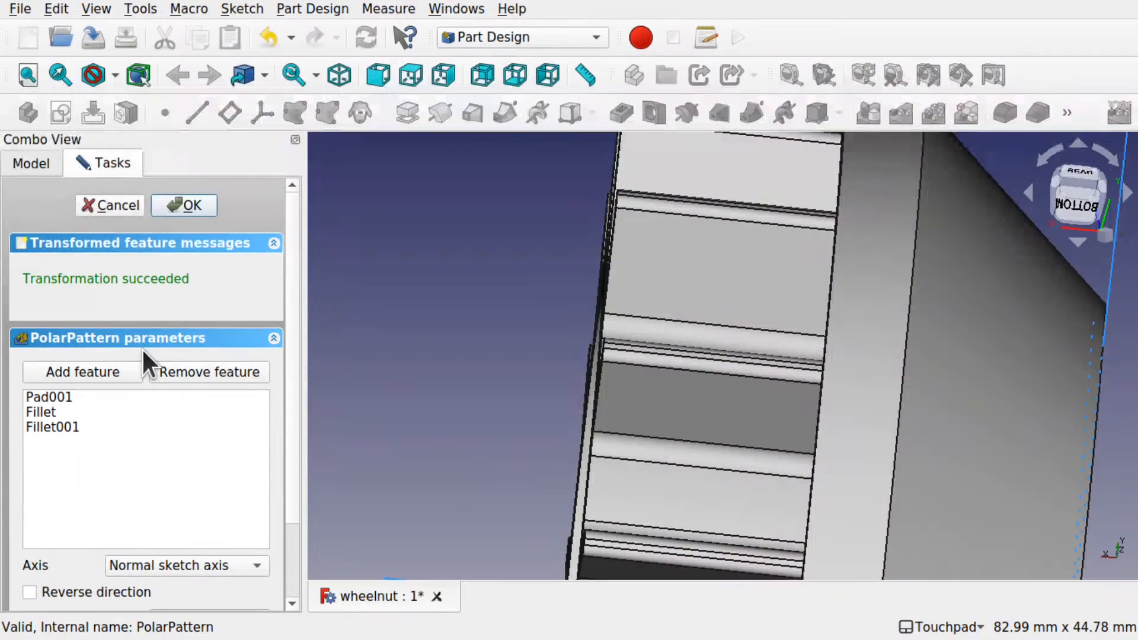
shift+drag(378, 369, 483, 397)
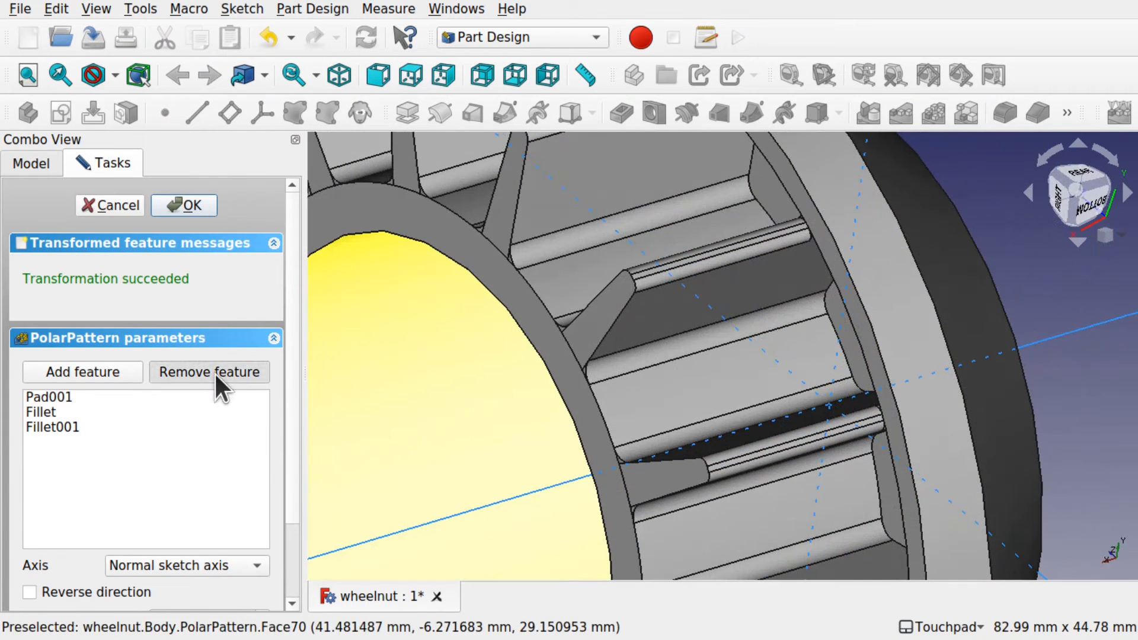
click(214, 371)
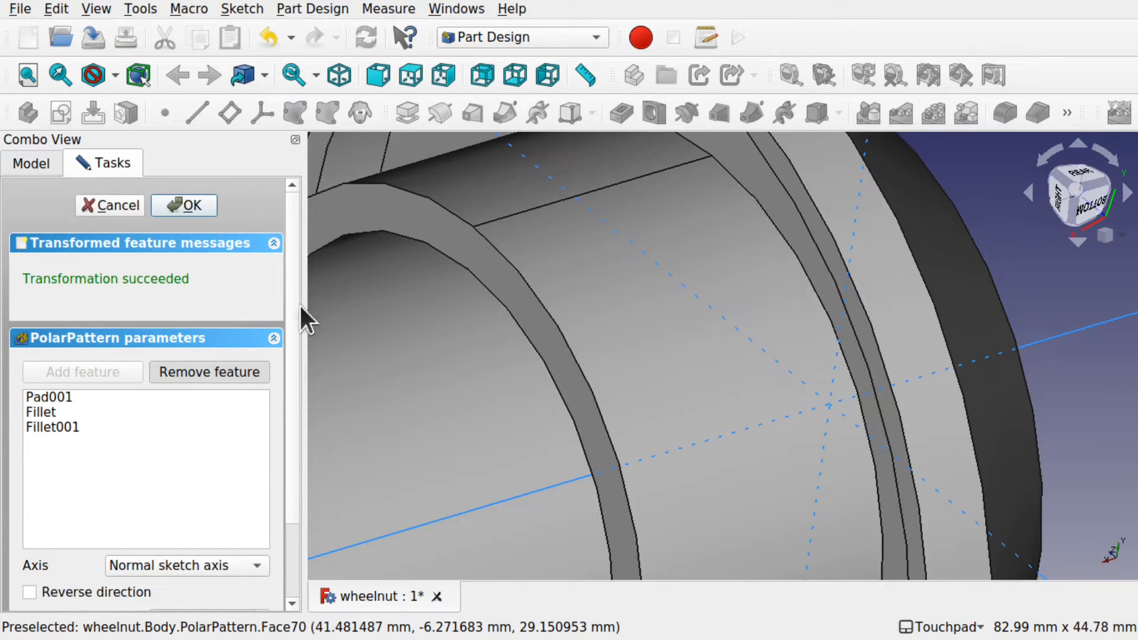
scroll(465, 324, down, 4)
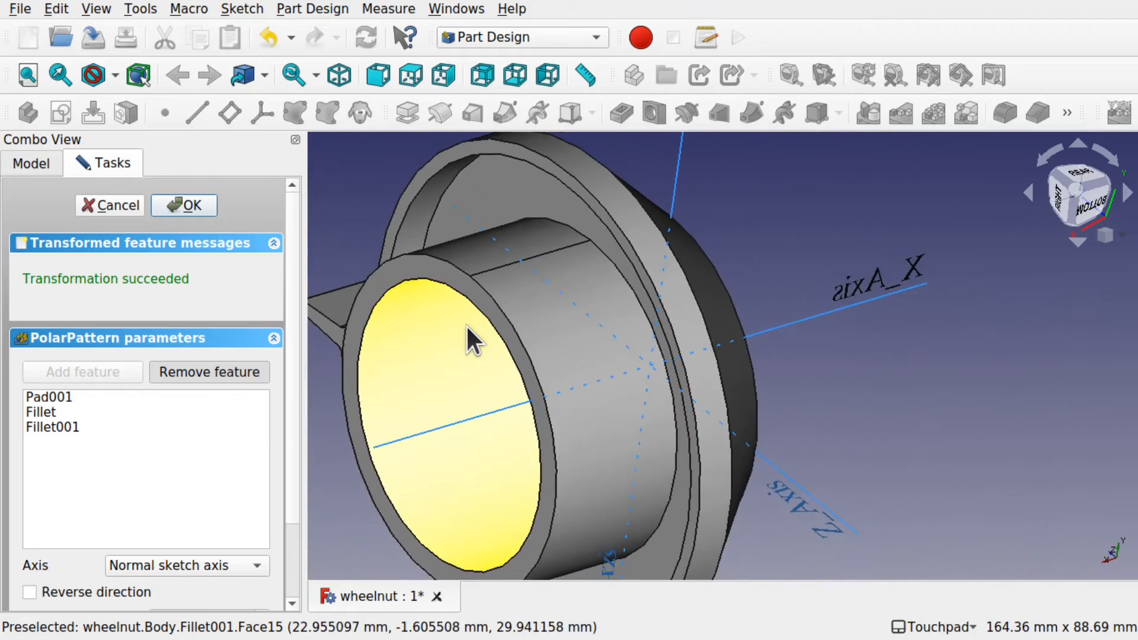
shift+drag(466, 325, 615, 386)
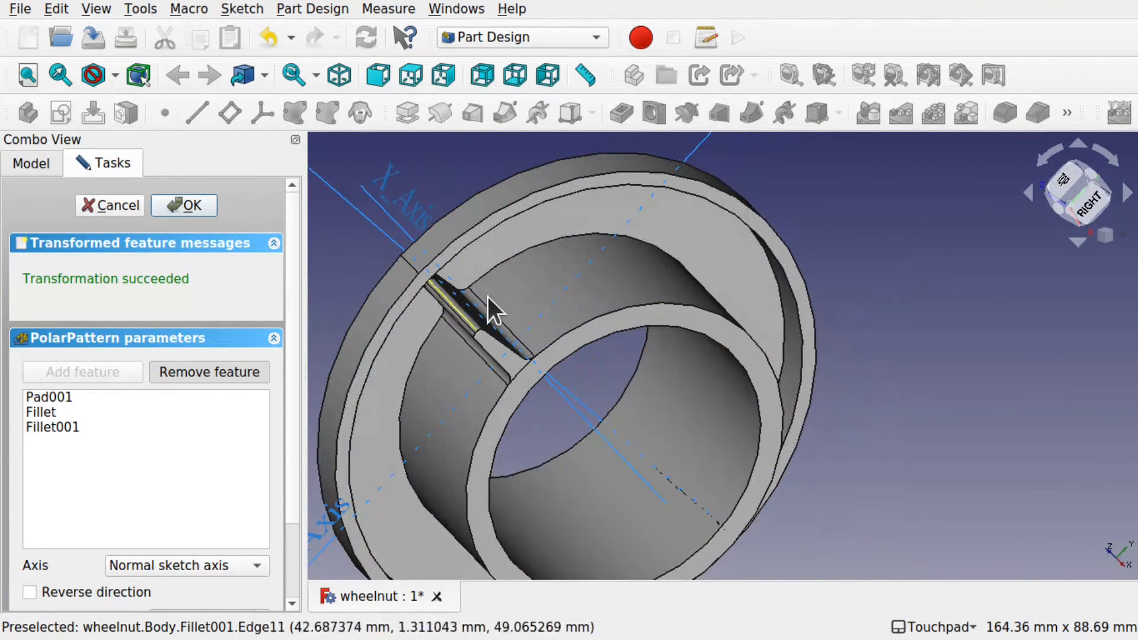
scroll(429, 325, up, 1)
scroll(428, 325, up, 4)
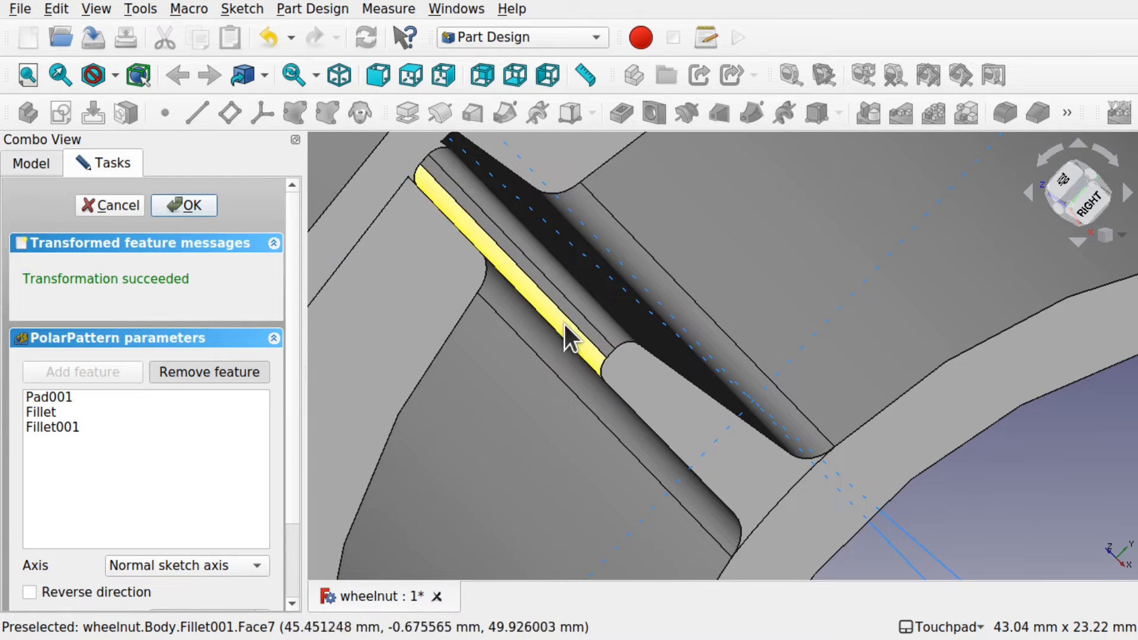
Step: Drop Fillet001 from the PolarPattern and accept, leaving Pad001 and Fillet patterned
click(579, 291)
scroll(564, 297, down, 3)
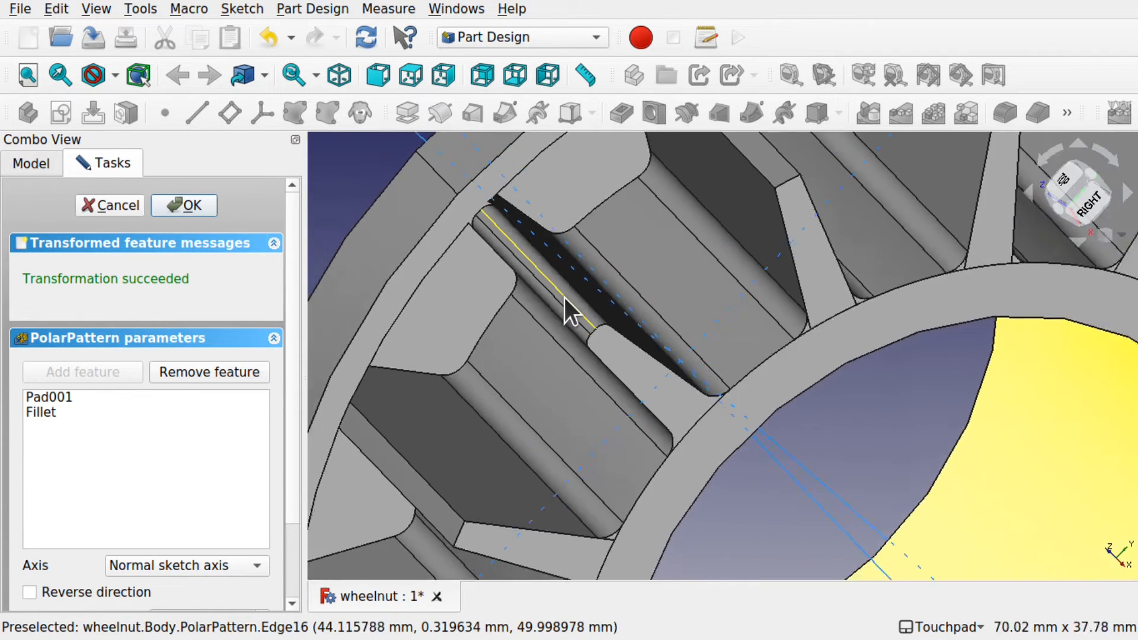
scroll(564, 298, down, 2)
alt+drag(668, 281, 584, 292)
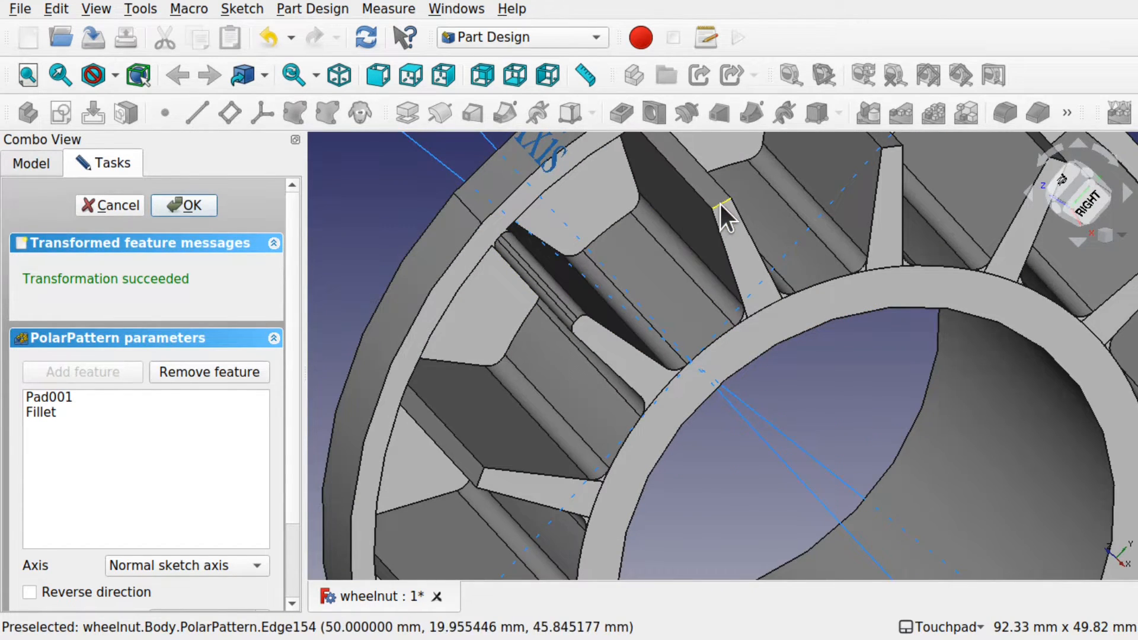
scroll(721, 207, down, 3)
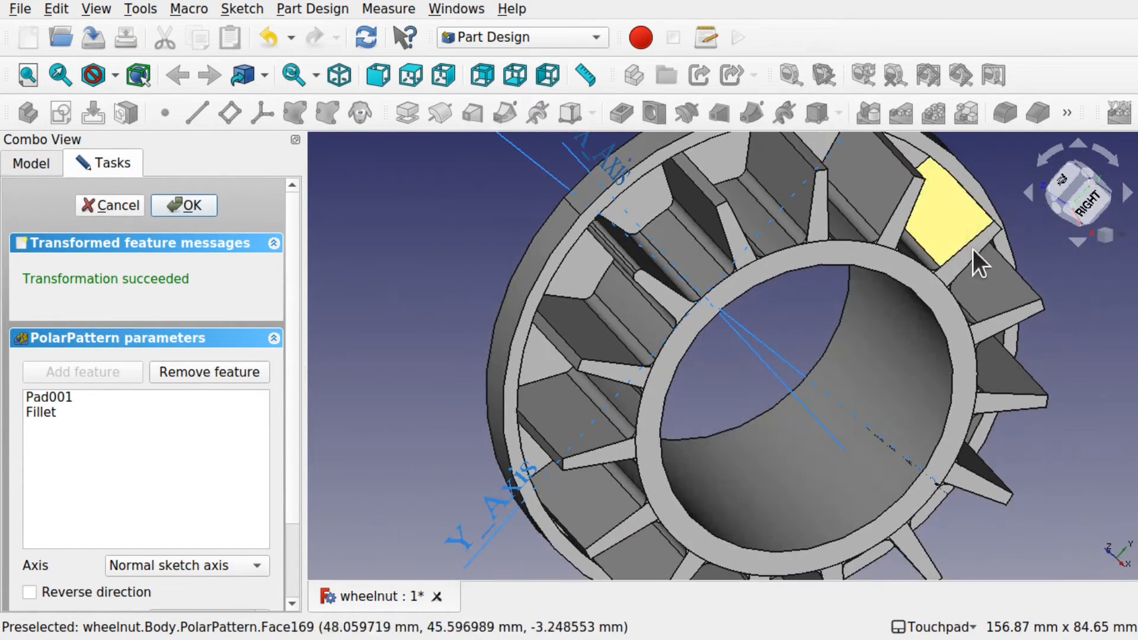
alt+drag(763, 394, 891, 349)
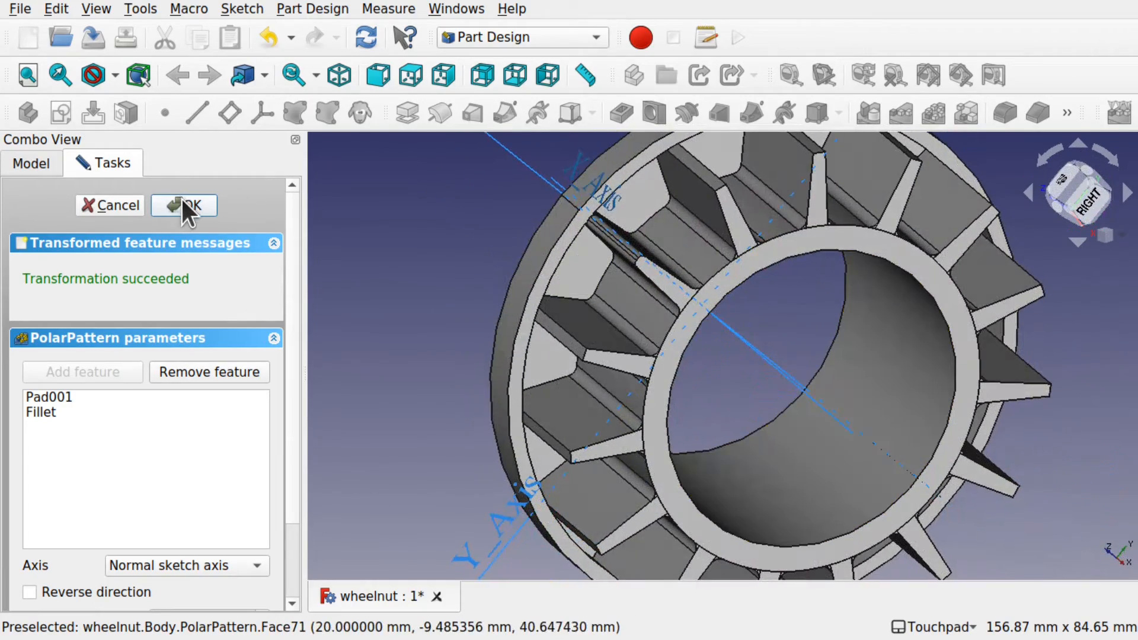
click(183, 205)
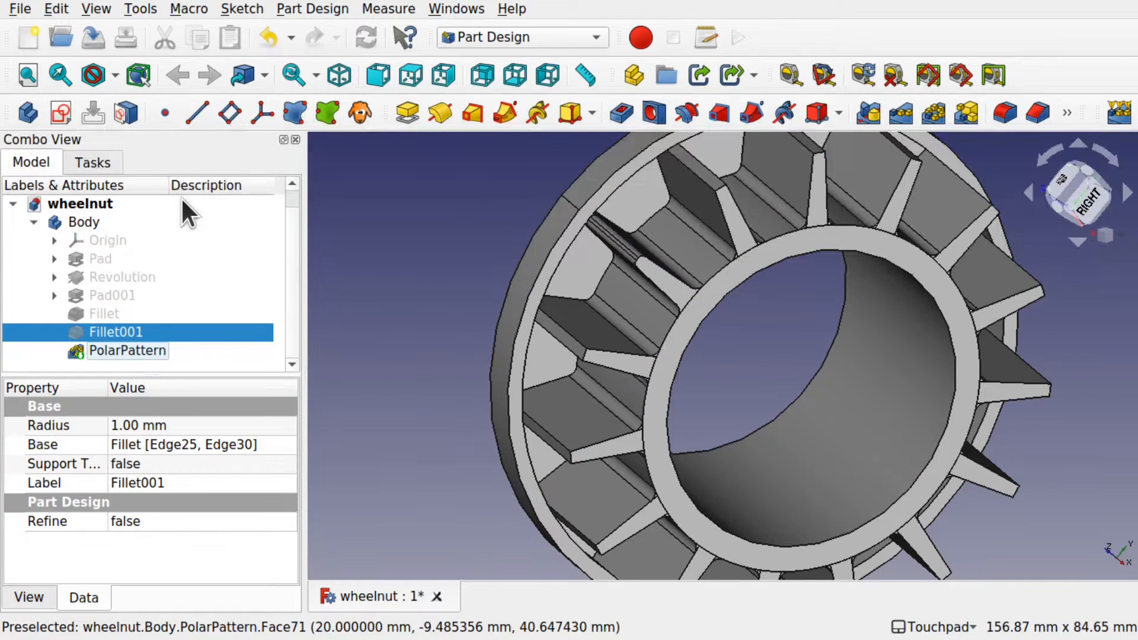
Step: Delete Fillet001 from the Body, confirming despite its dependents
click(133, 351)
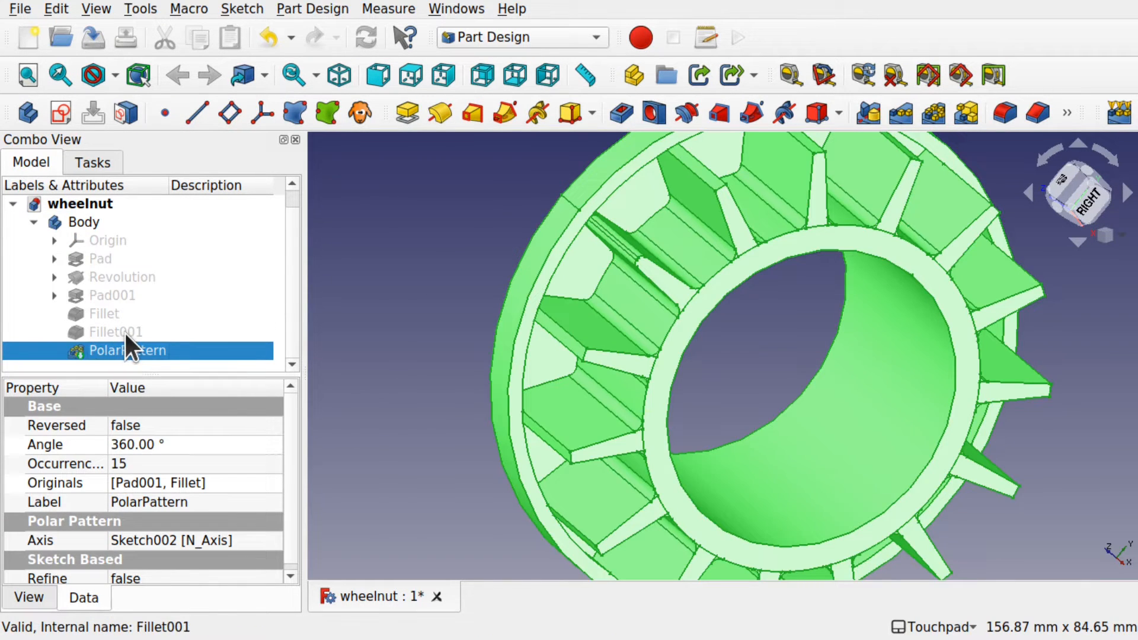
click(124, 333)
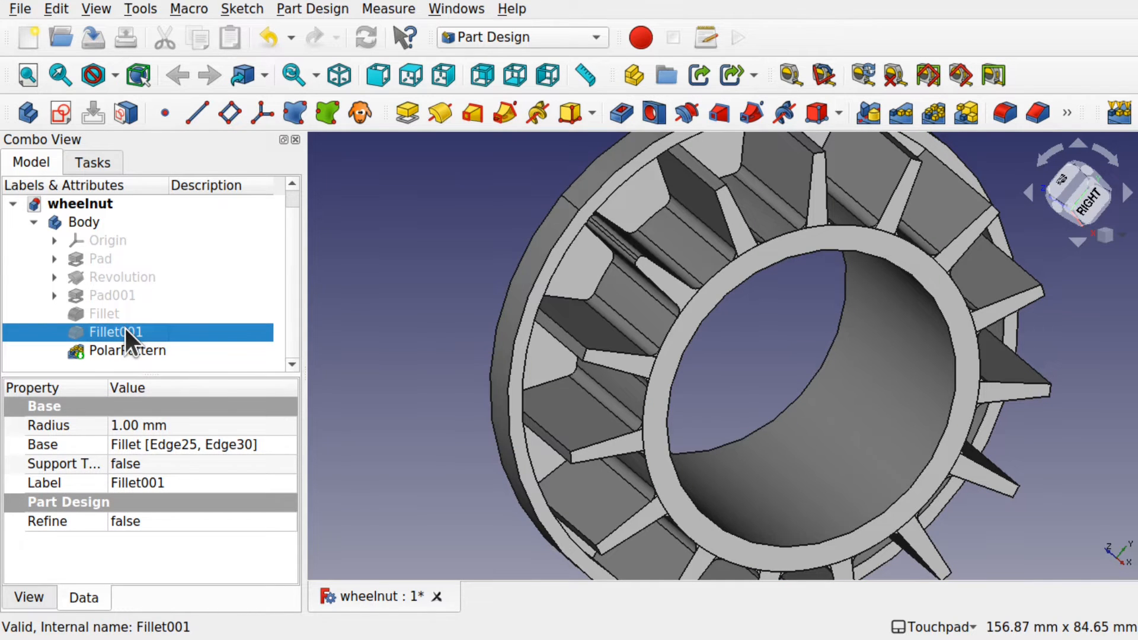
key(Delete)
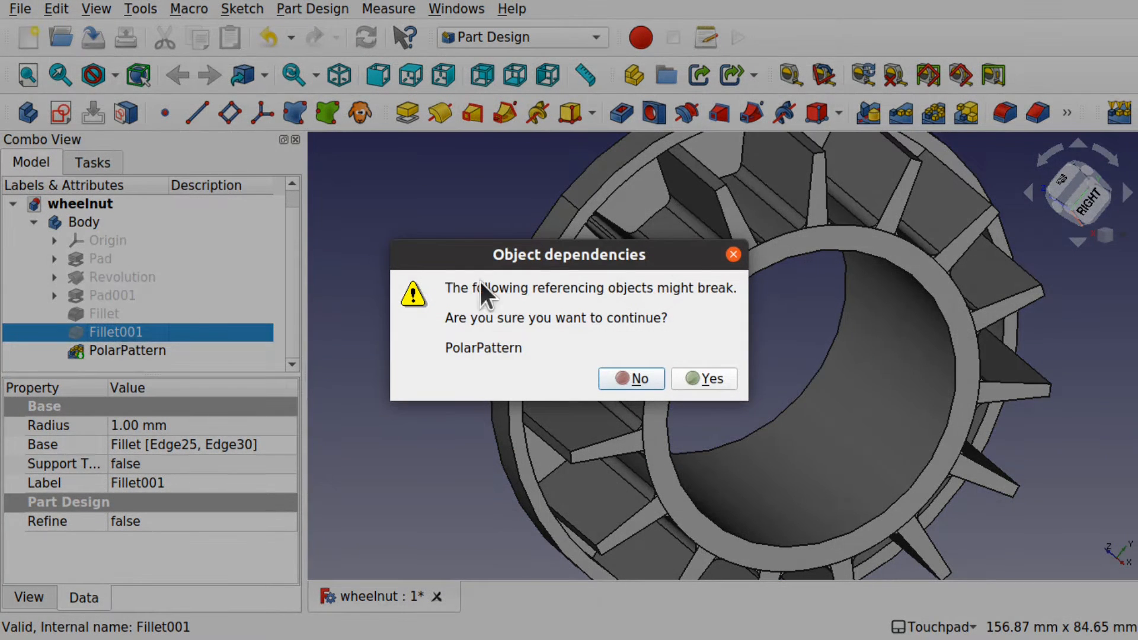
click(723, 382)
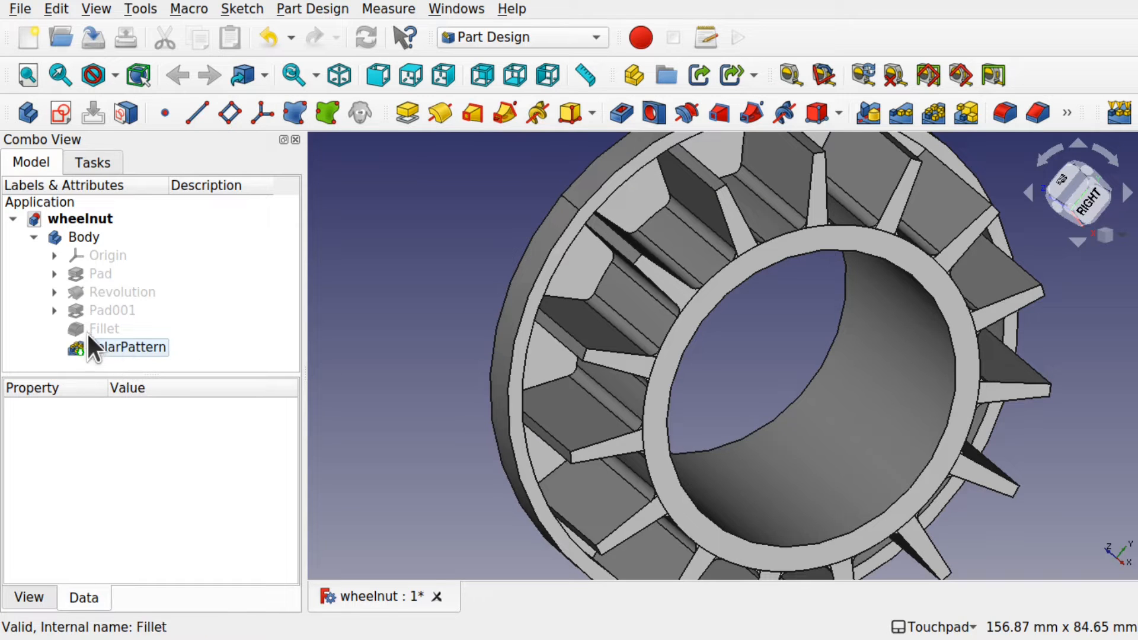
middle_drag(801, 402, 694, 254)
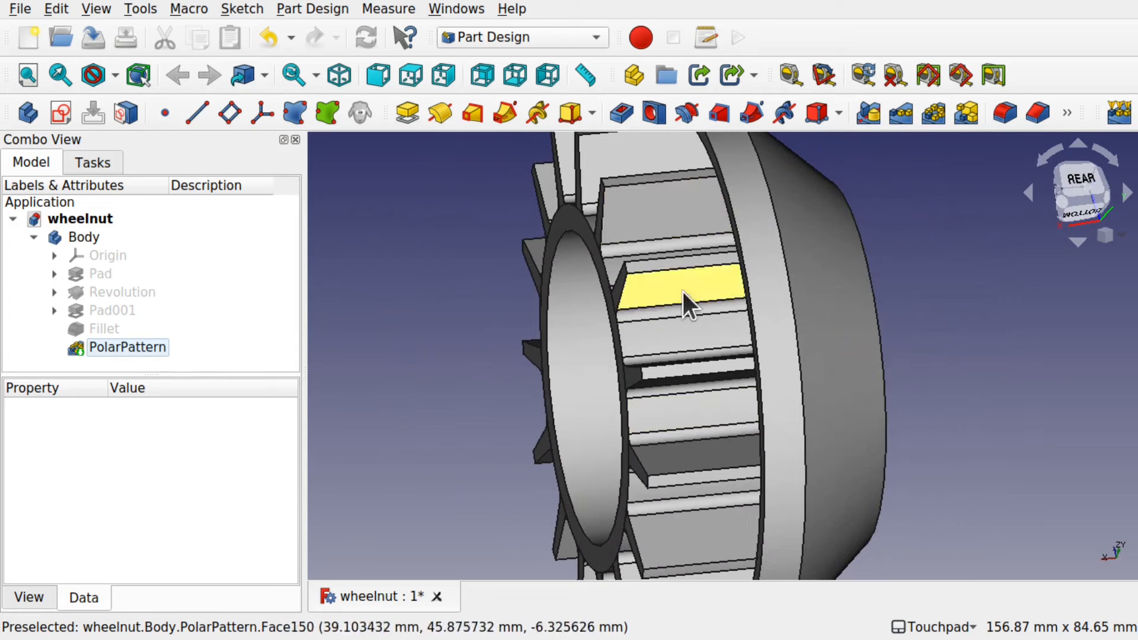
middle_drag(686, 297, 711, 363)
click(1076, 183)
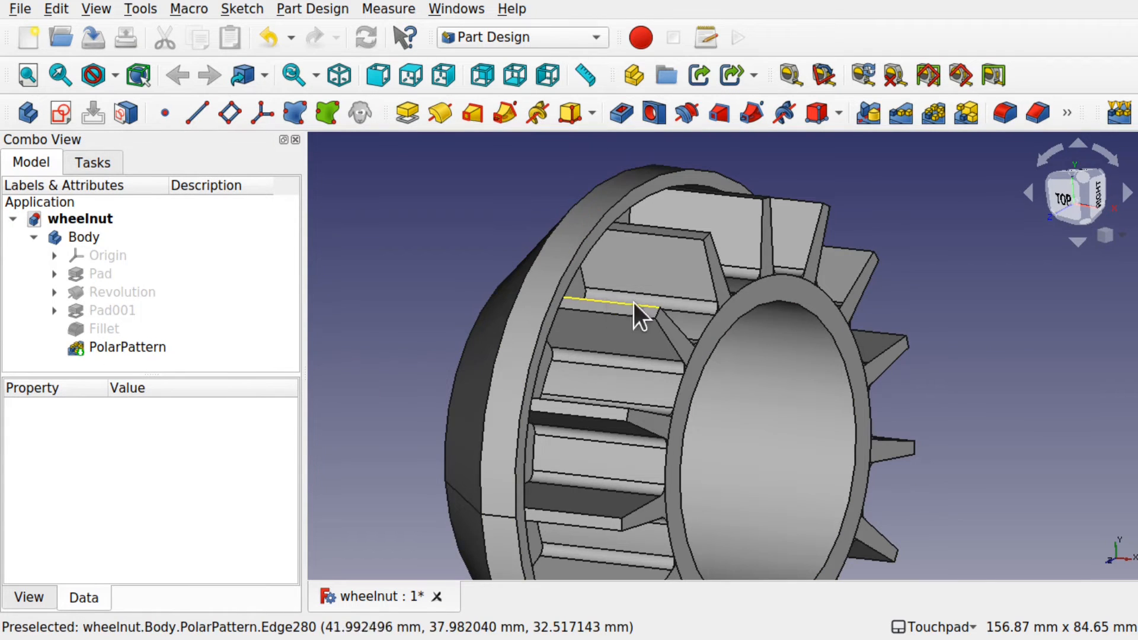
middle_drag(649, 305, 696, 293)
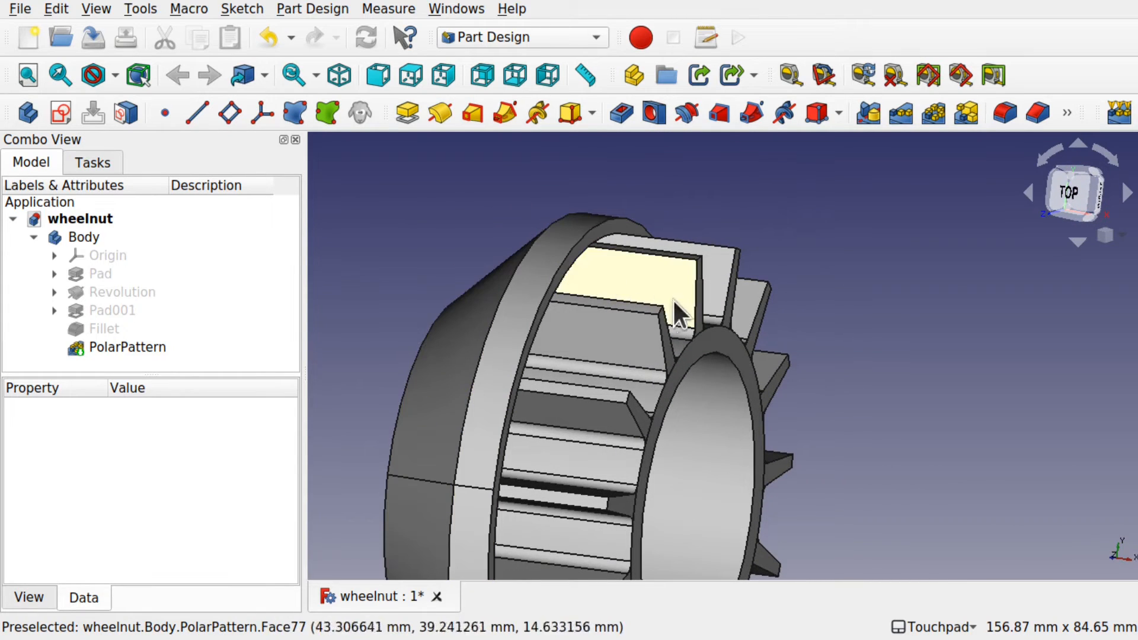
middle_drag(947, 330, 906, 364)
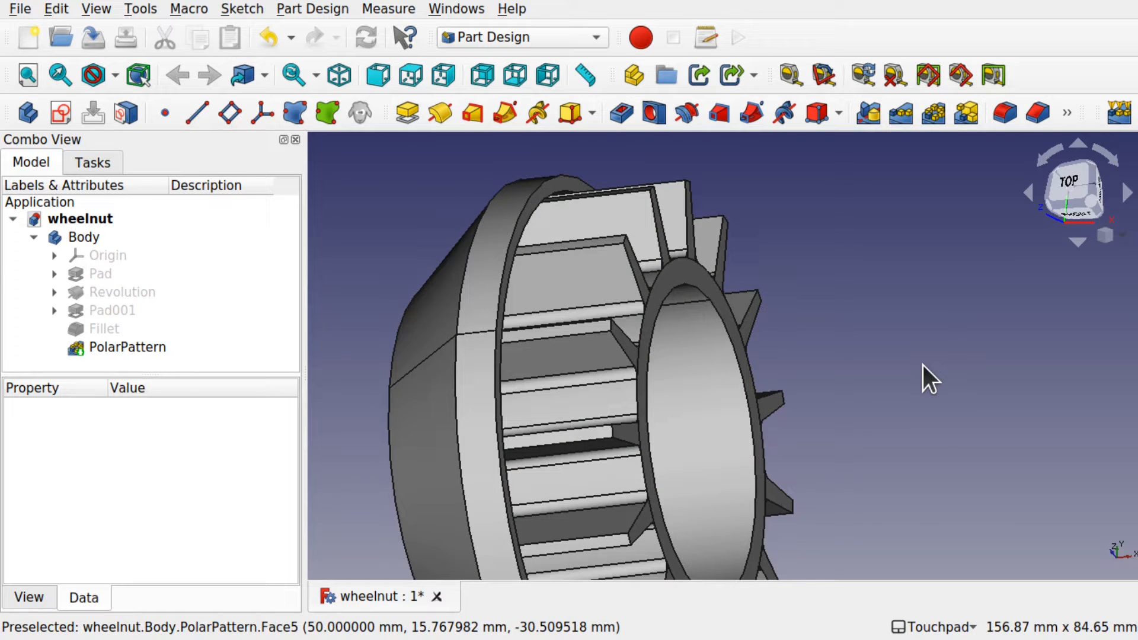
middle_drag(881, 386, 923, 297)
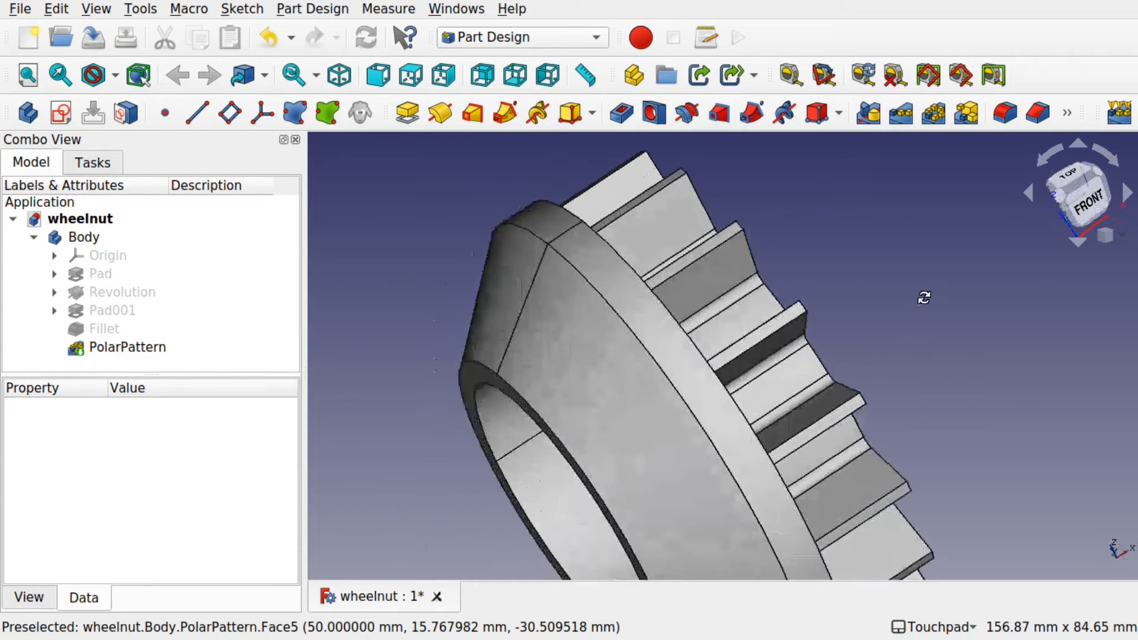
middle_drag(855, 449, 761, 404)
shift+middle_drag(889, 429, 705, 379)
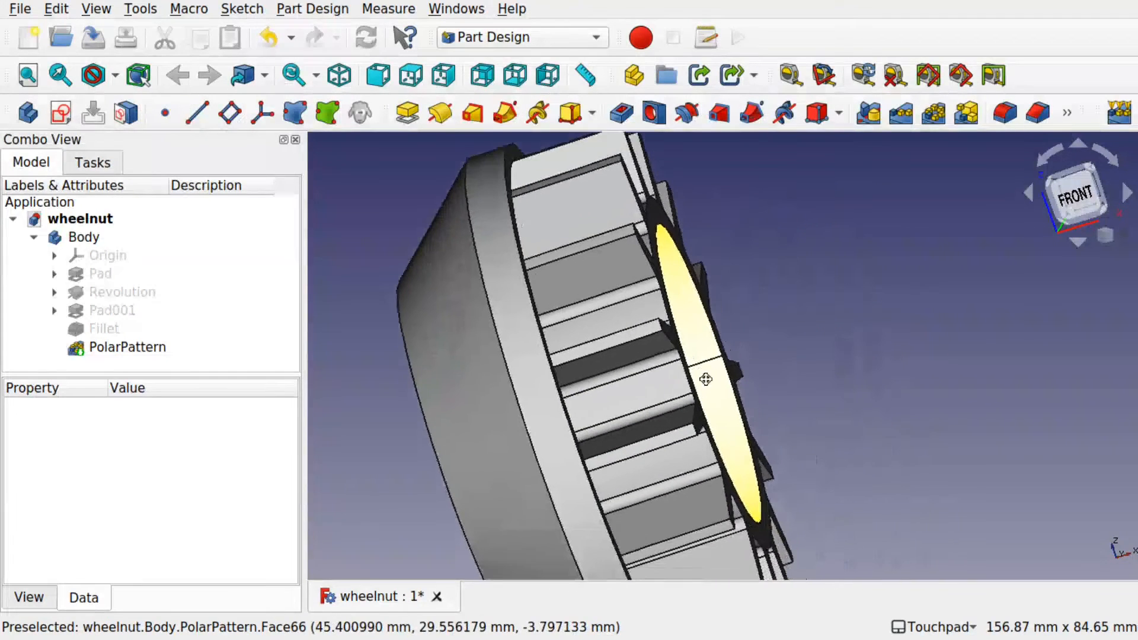
click(1073, 195)
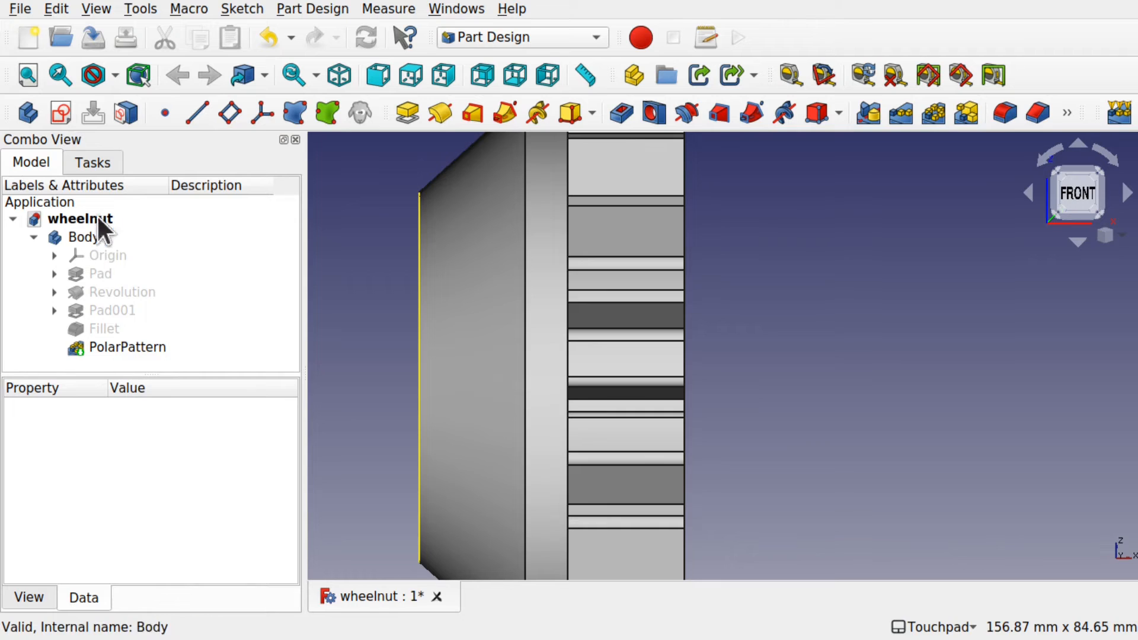
Step: Create a new sketch attached to the XZ_Plane
click(70, 115)
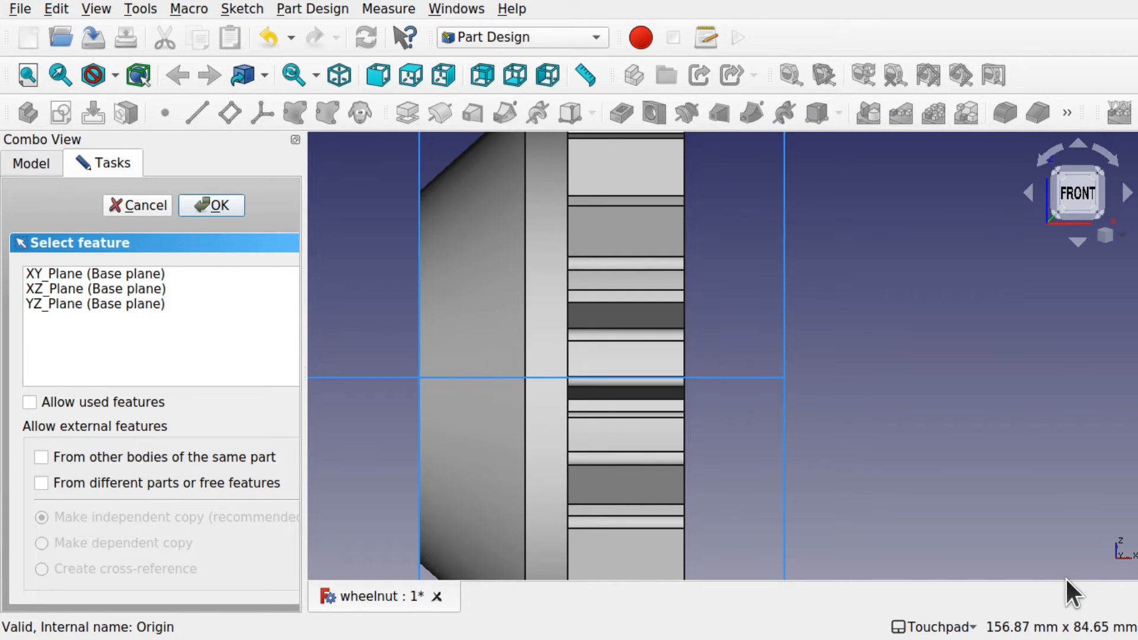
click(58, 289)
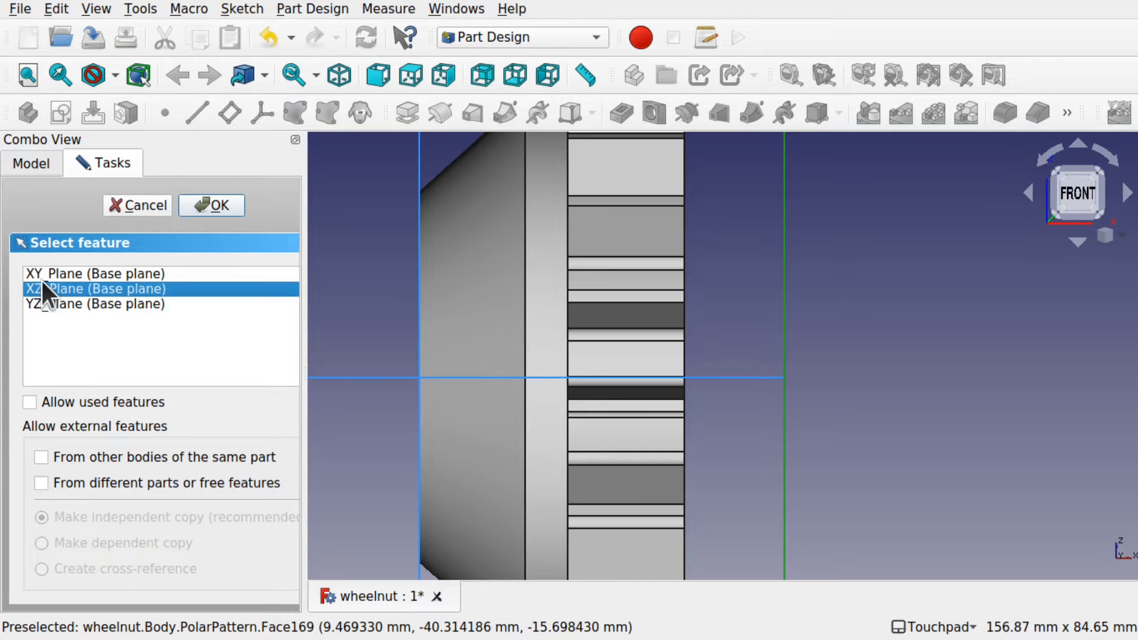
click(224, 202)
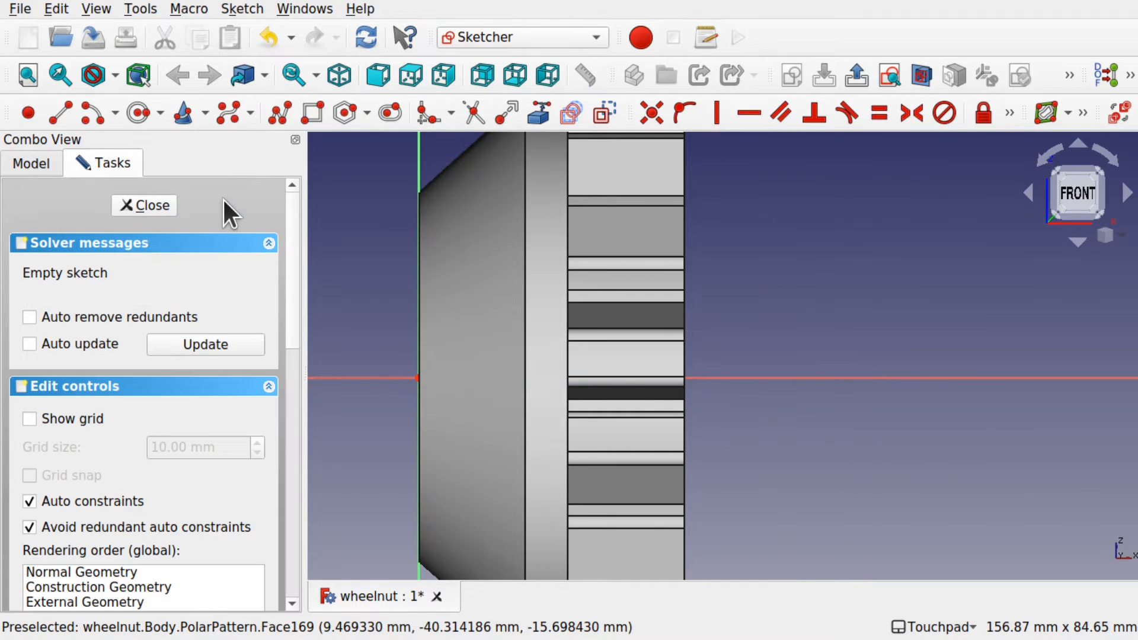
Step: Turn on section view and orbit to expose a rib's cross-section
scroll(687, 379, down, 5)
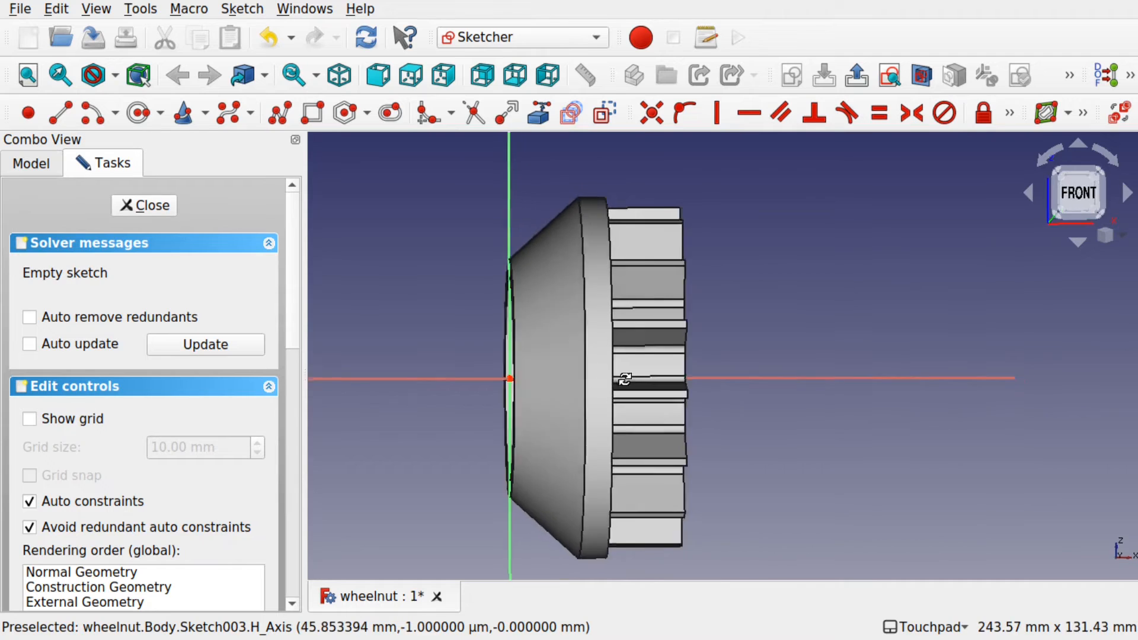
shift+drag(625, 379, 830, 386)
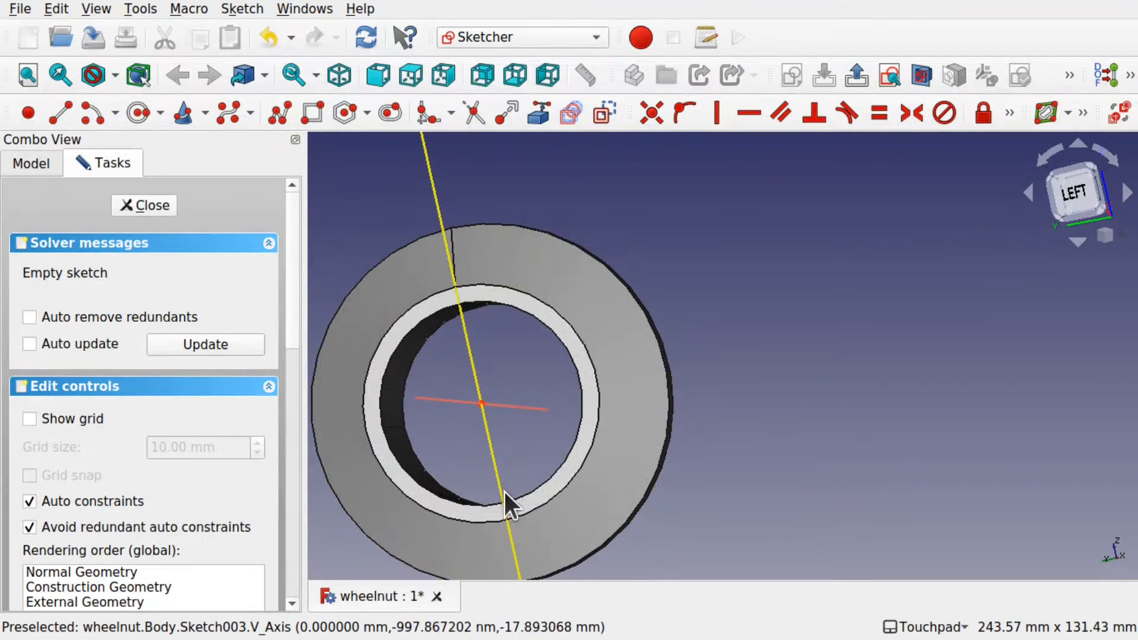
shift+drag(656, 453, 532, 460)
mouse_move(613, 377)
shift+mouse_down()
mouse_move(579, 467)
mouse_move(521, 367)
mouse_move(480, 326)
mouse_move(515, 308)
shift+mouse_up()
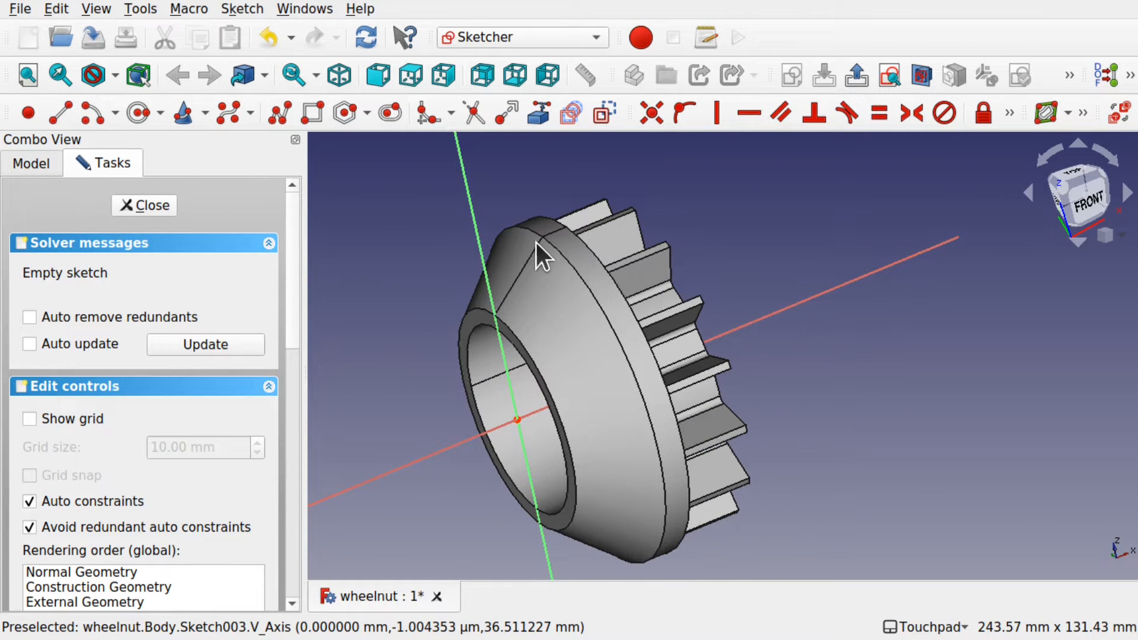
shift+drag(588, 342, 658, 260)
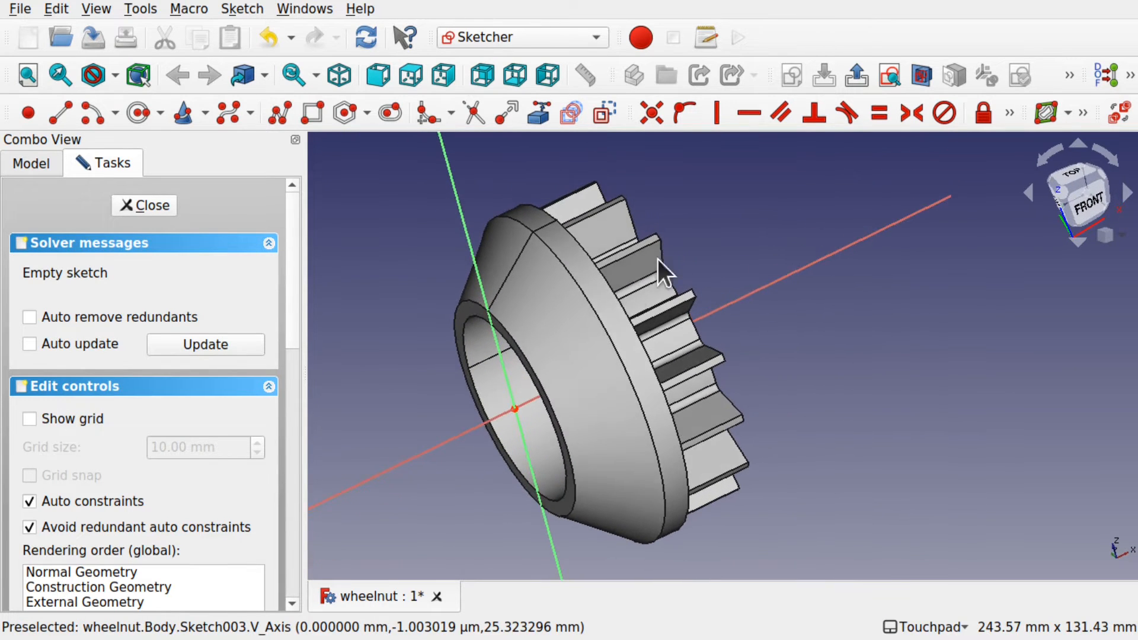
click(915, 80)
shift+drag(492, 330, 647, 329)
click(1087, 202)
scroll(720, 311, up, 5)
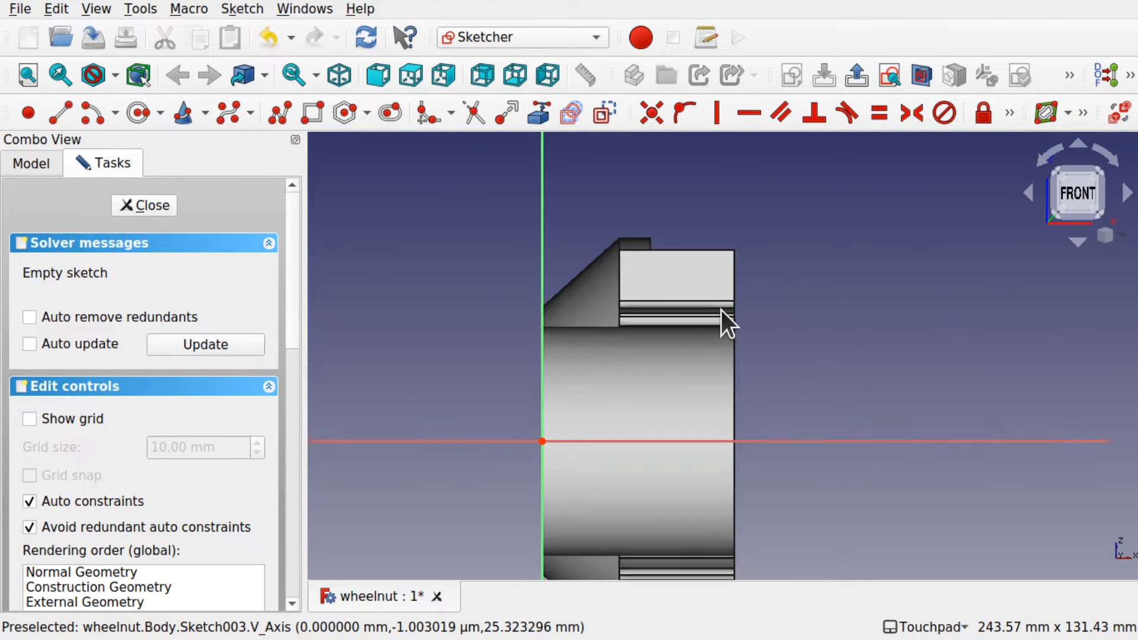
alt+drag(720, 310, 638, 339)
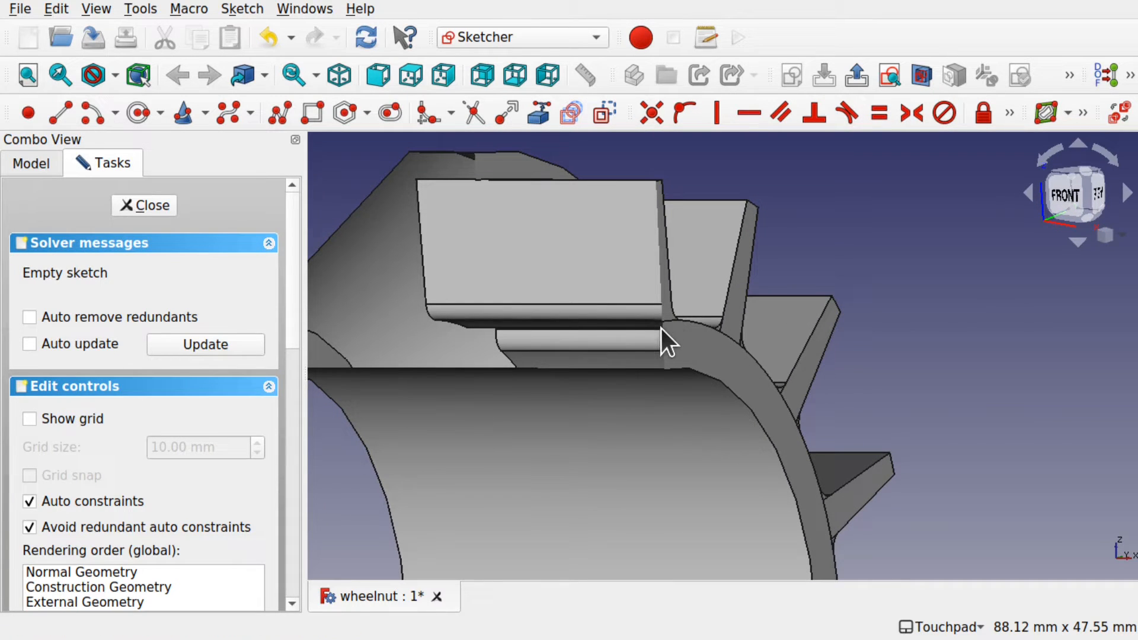
Step: Project the rib's vertical edge and adjacent arc edge as external geometry
click(538, 115)
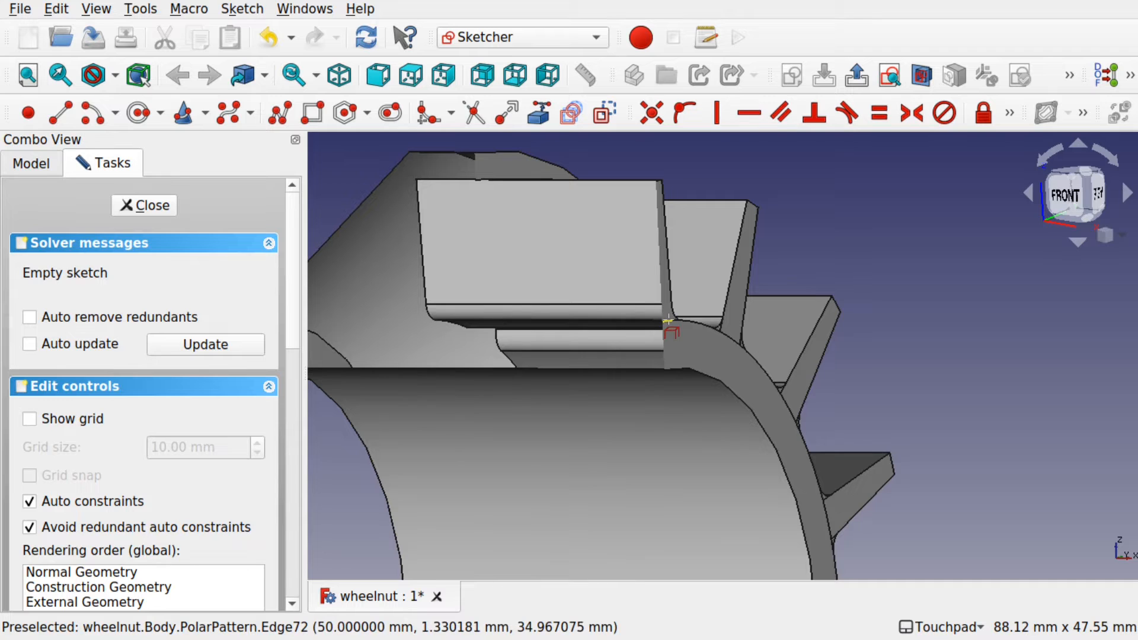
alt+drag(654, 359, 690, 407)
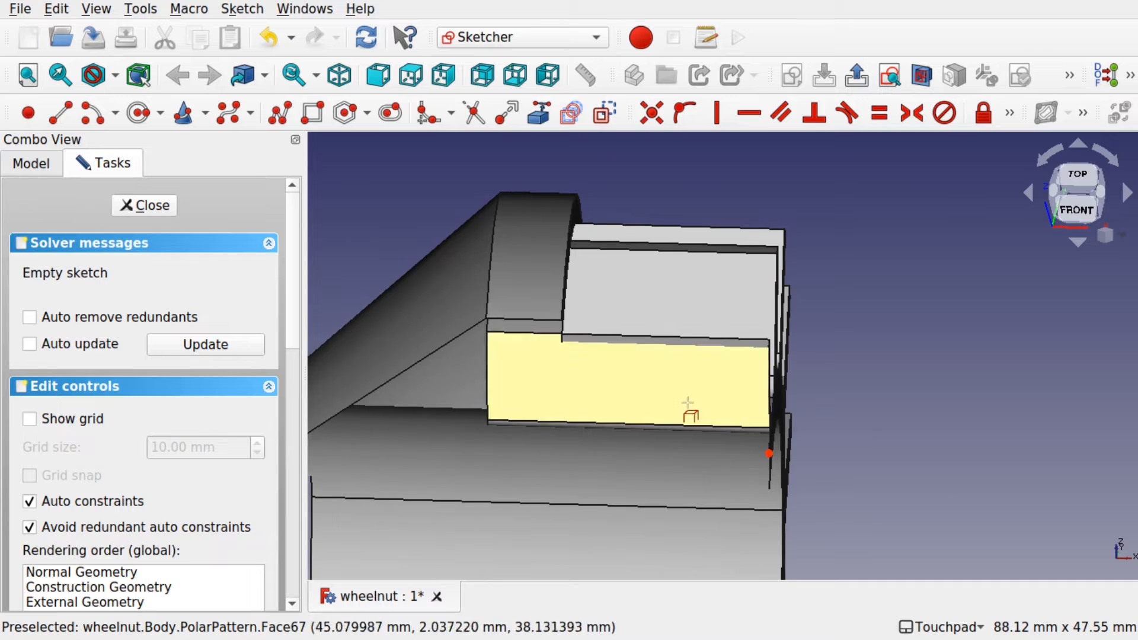
click(489, 290)
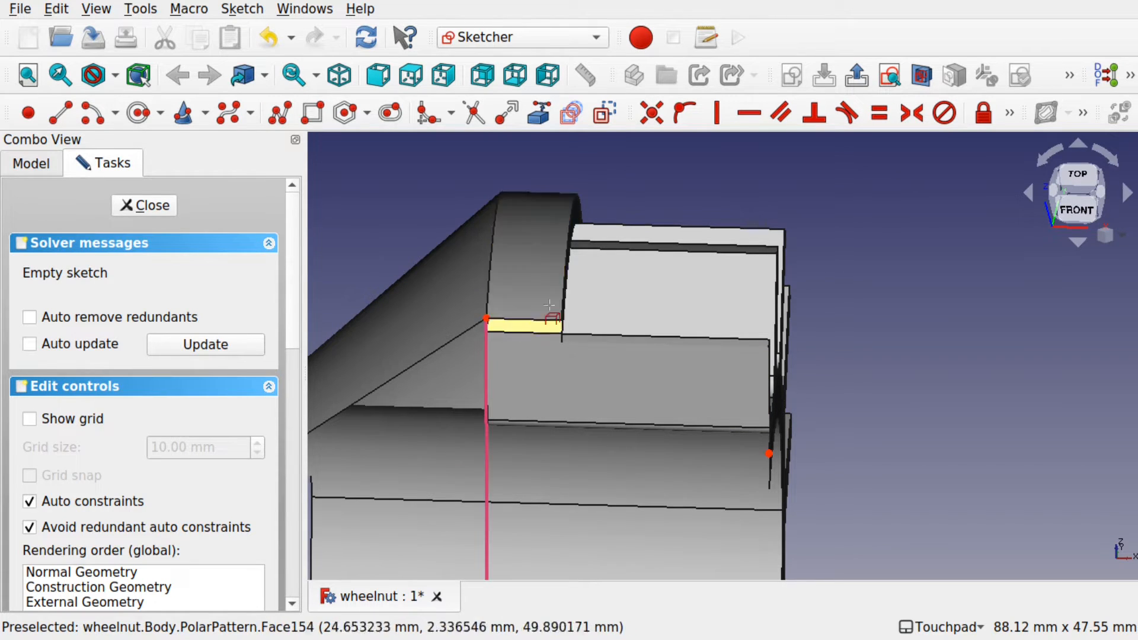
click(566, 278)
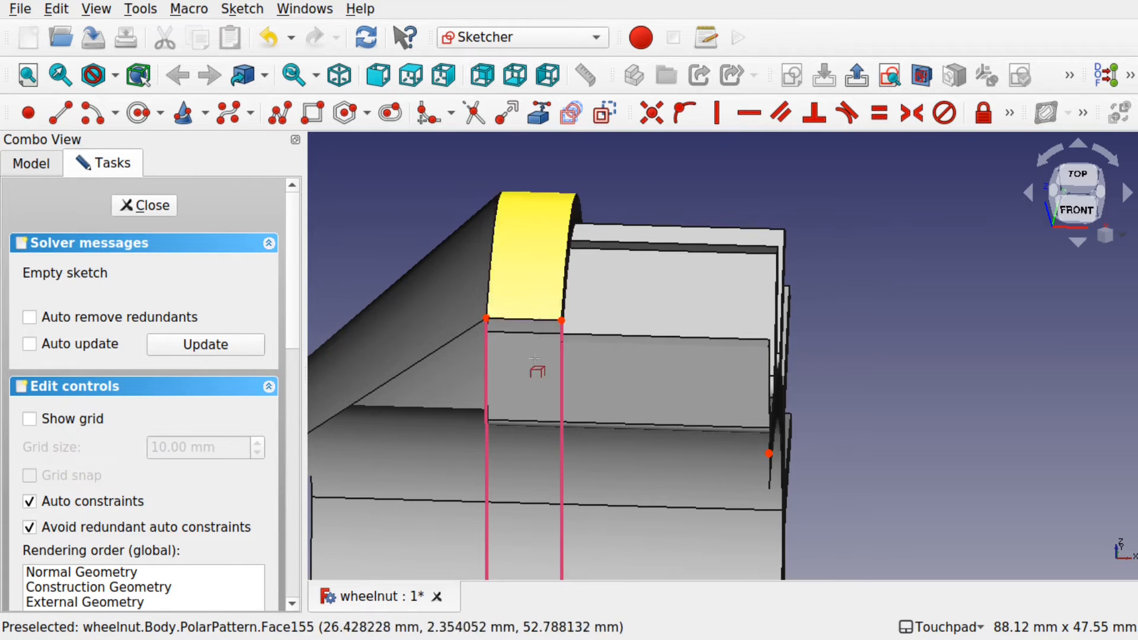
alt+drag(566, 277, 531, 378)
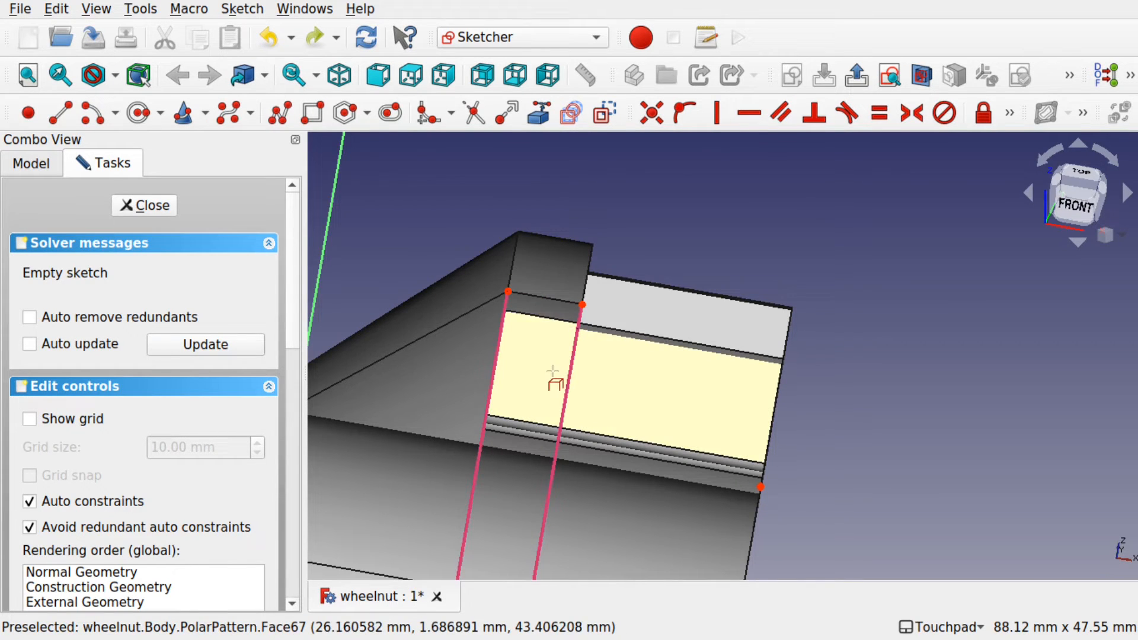
Step: Delete both projected external edges from the sketch
click(570, 379)
key(Delete)
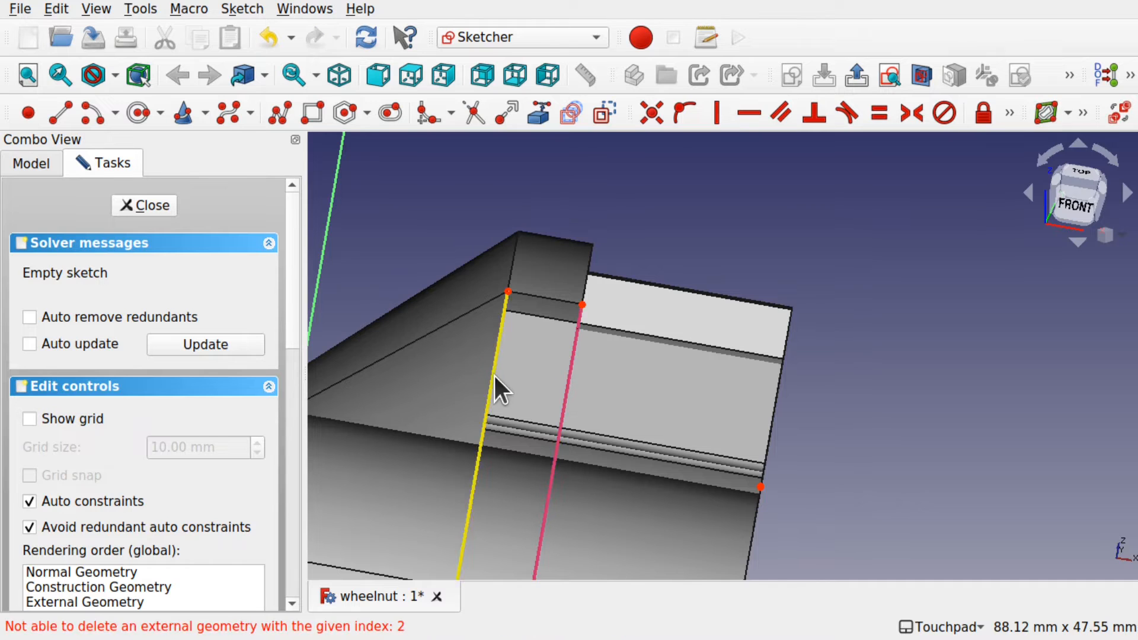
click(494, 377)
key(Delete)
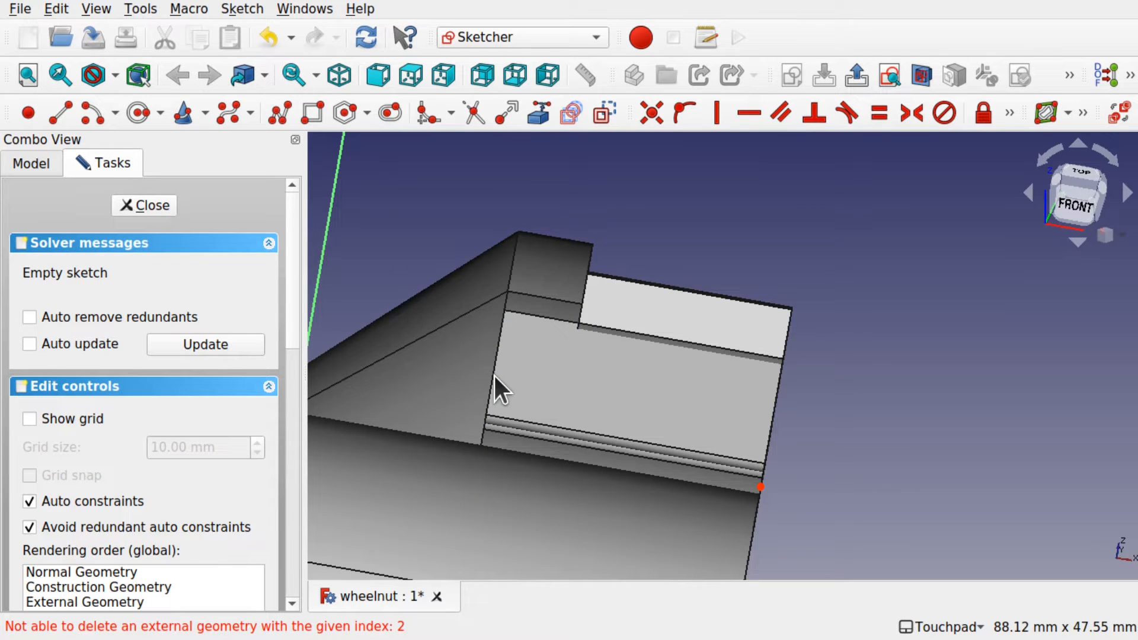
Step: Project the rib's top corner points into the sketch as external geometry
click(541, 110)
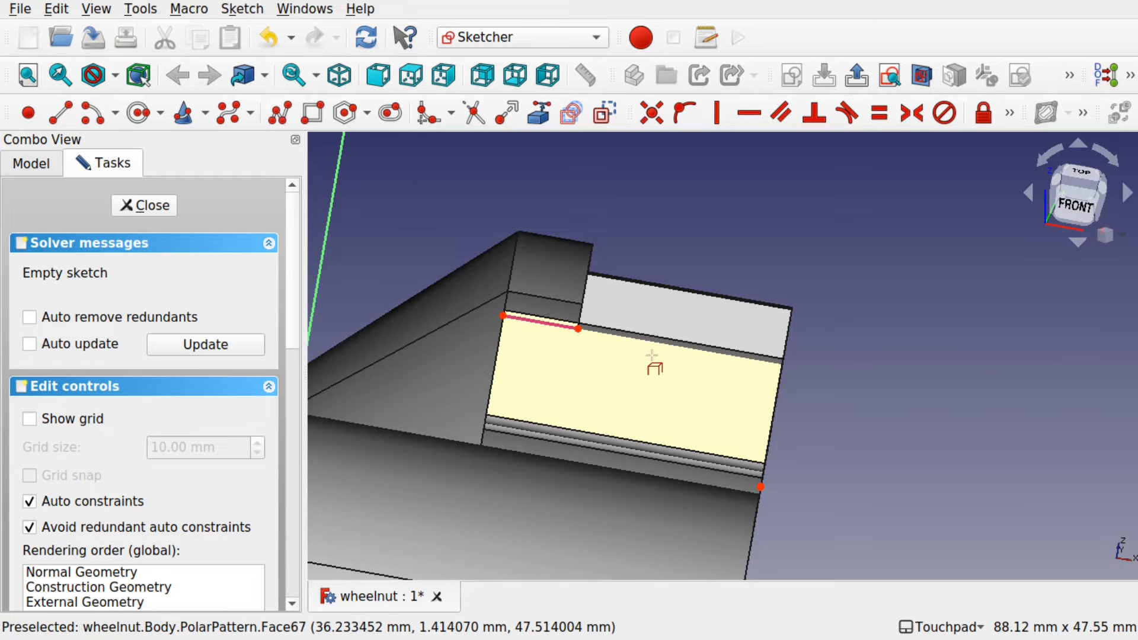
alt+drag(588, 325, 586, 309)
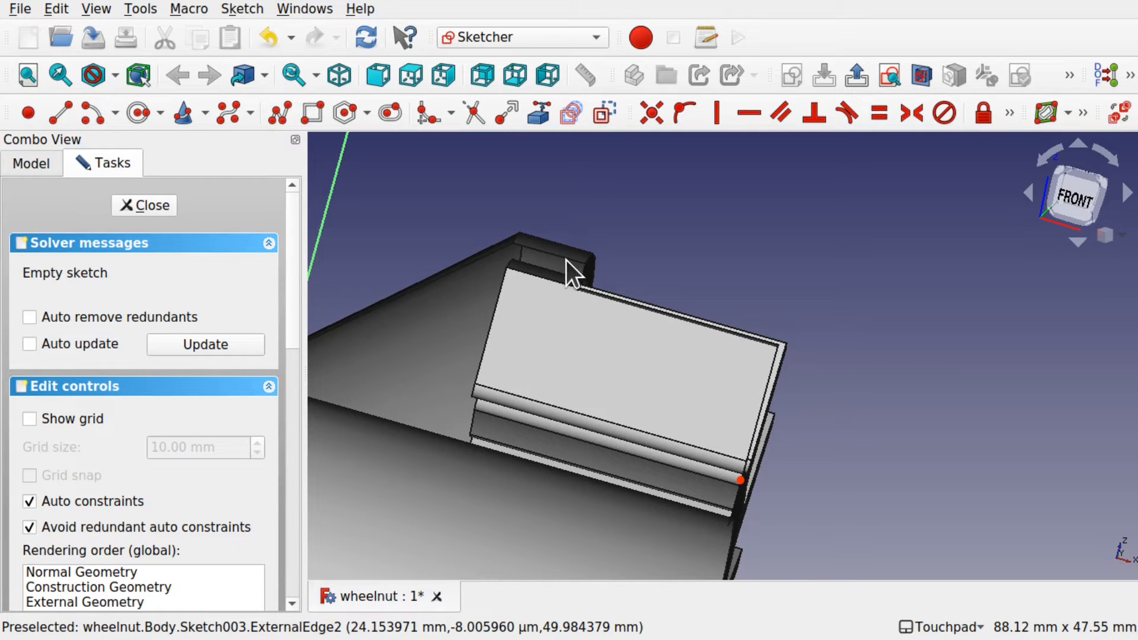
alt+drag(564, 259, 540, 314)
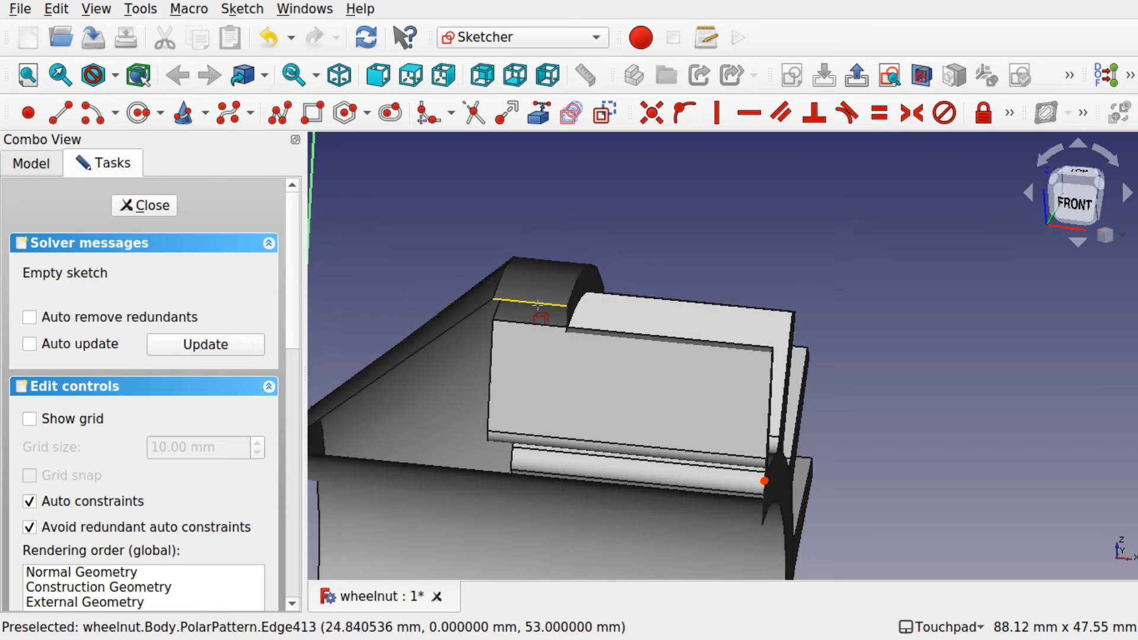
click(540, 108)
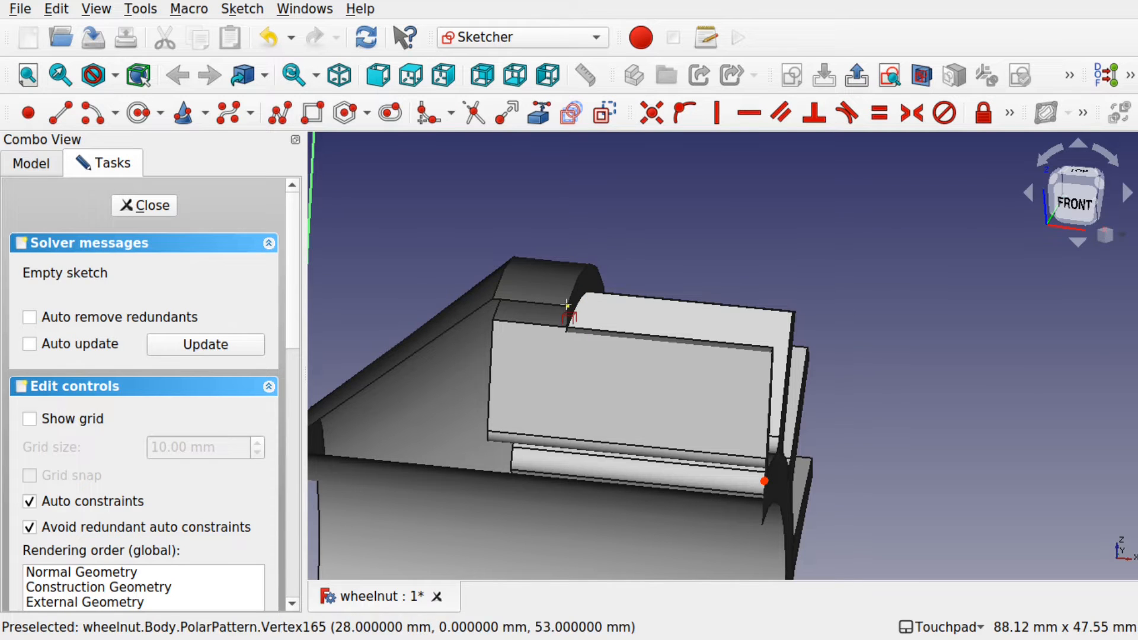
click(493, 298)
alt+drag(644, 284, 675, 264)
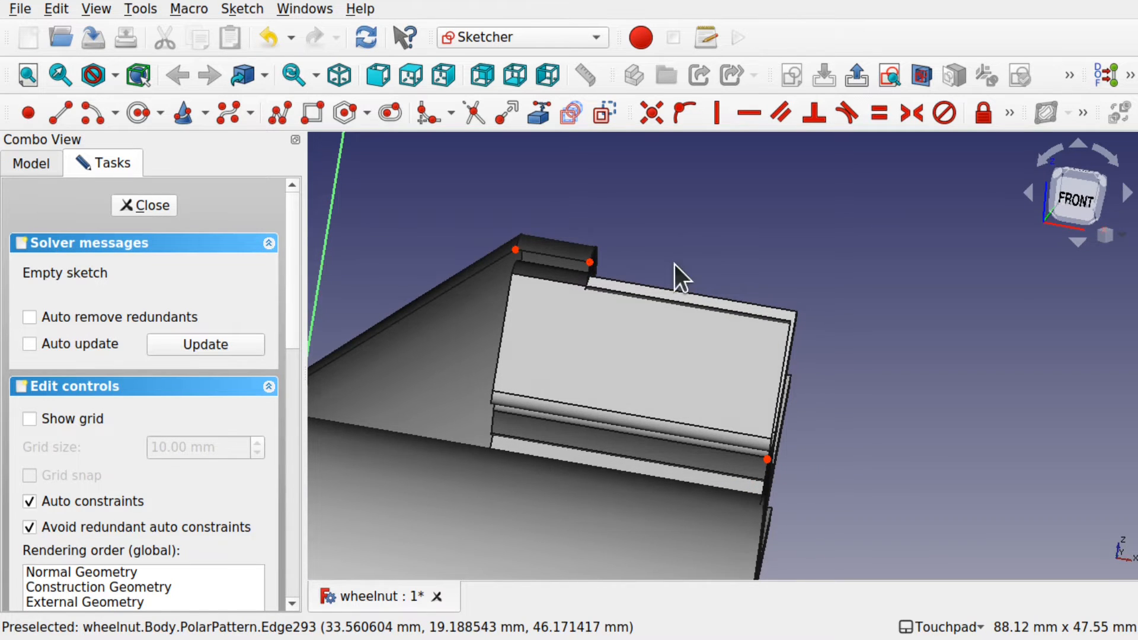
Step: Draw a three-point arc from the rib's top edge down the rib face
click(114, 115)
click(122, 158)
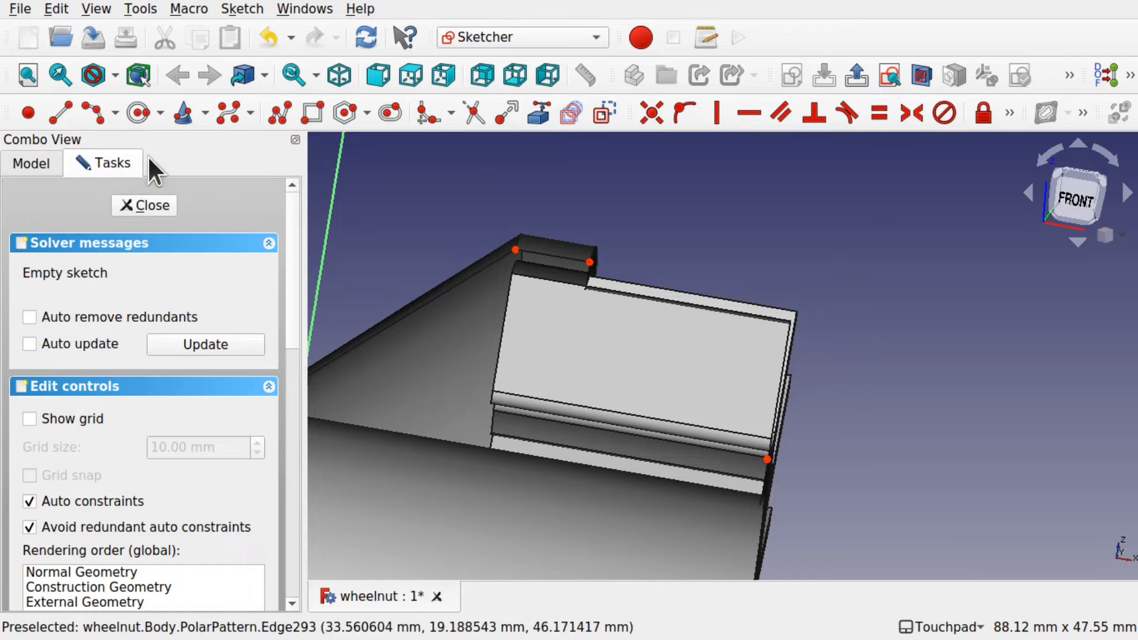
click(553, 259)
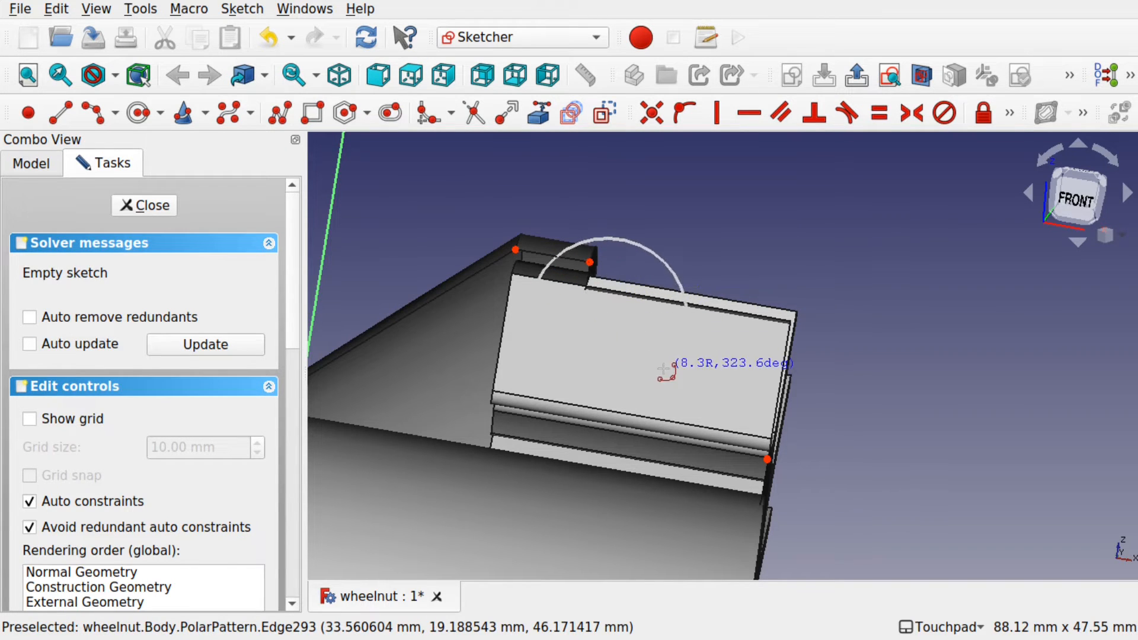
click(652, 367)
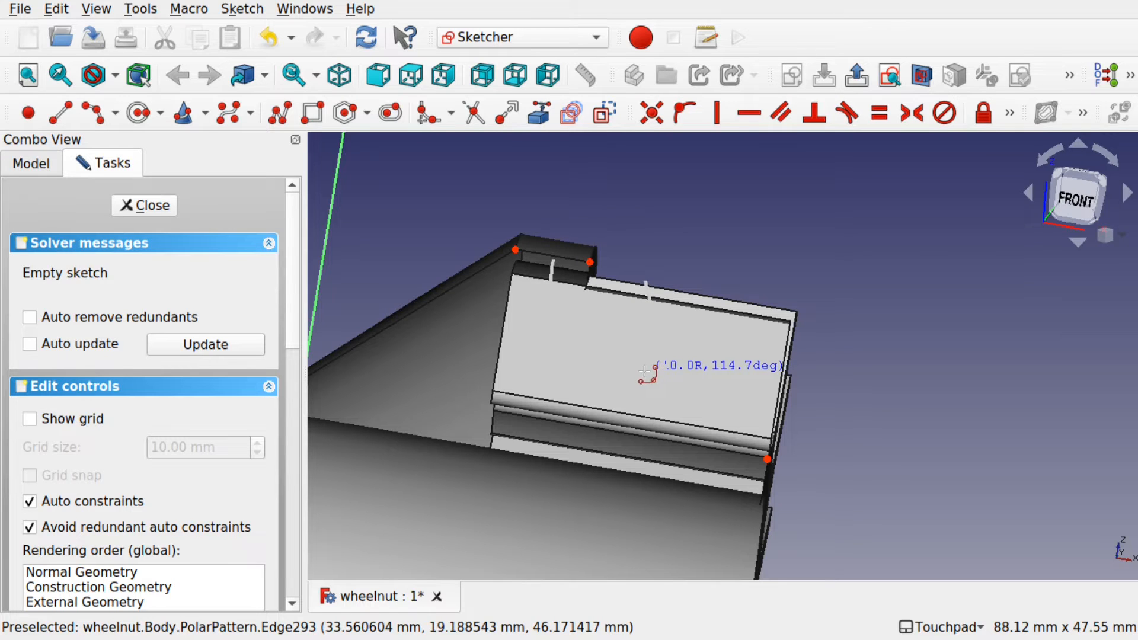
click(623, 355)
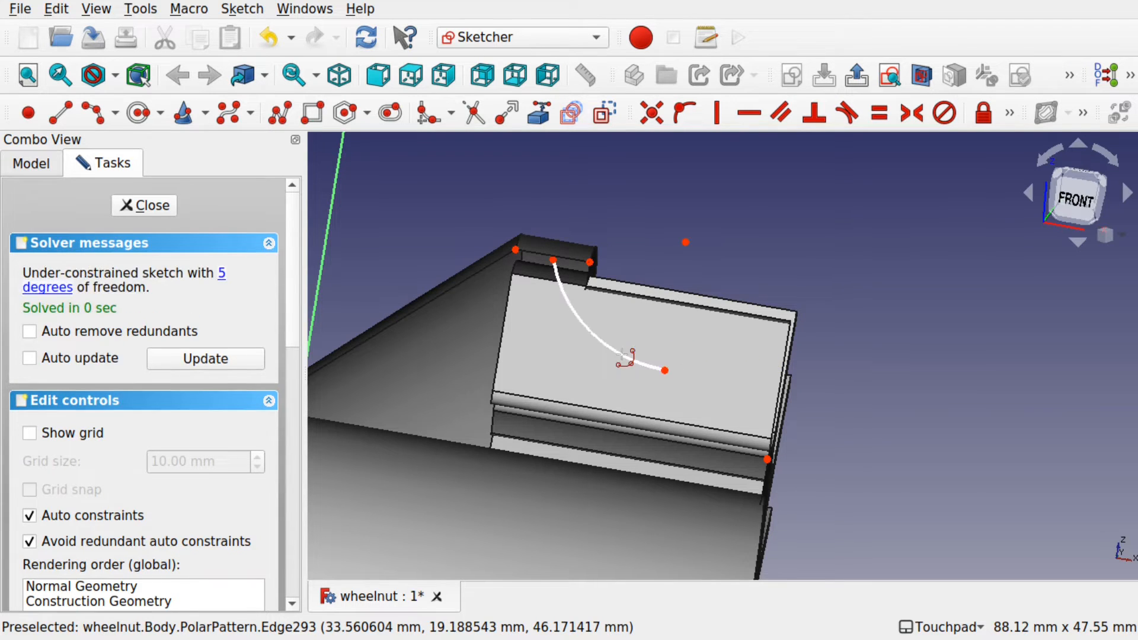
Step: Add a line from the arc's end to the lower-right corner; make the arc start symmetric between top corners
click(62, 112)
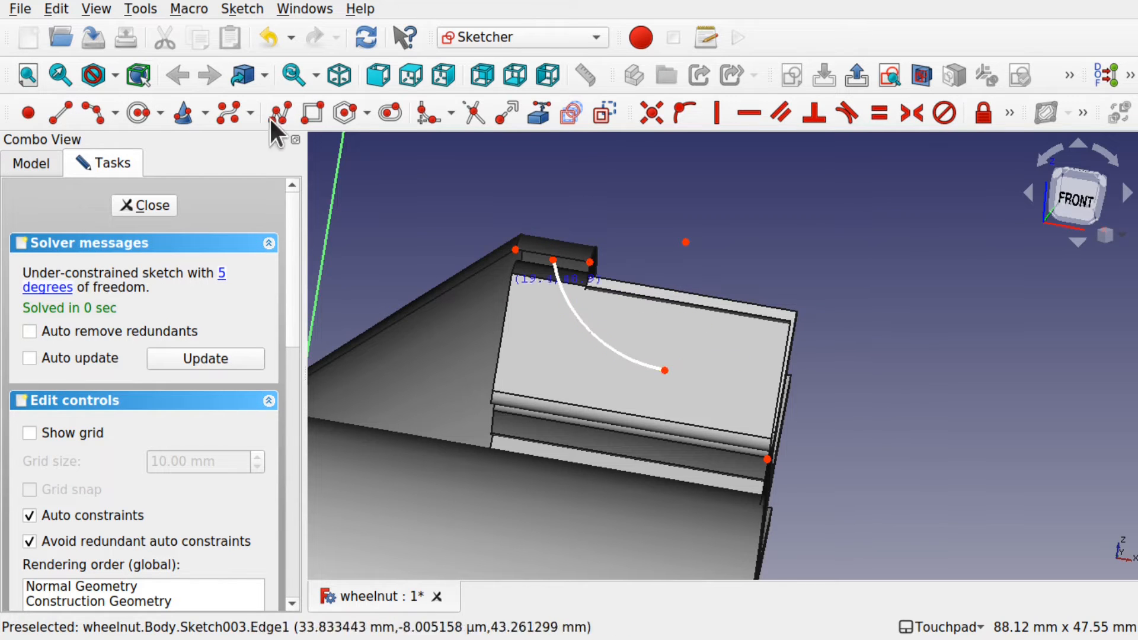
click(664, 371)
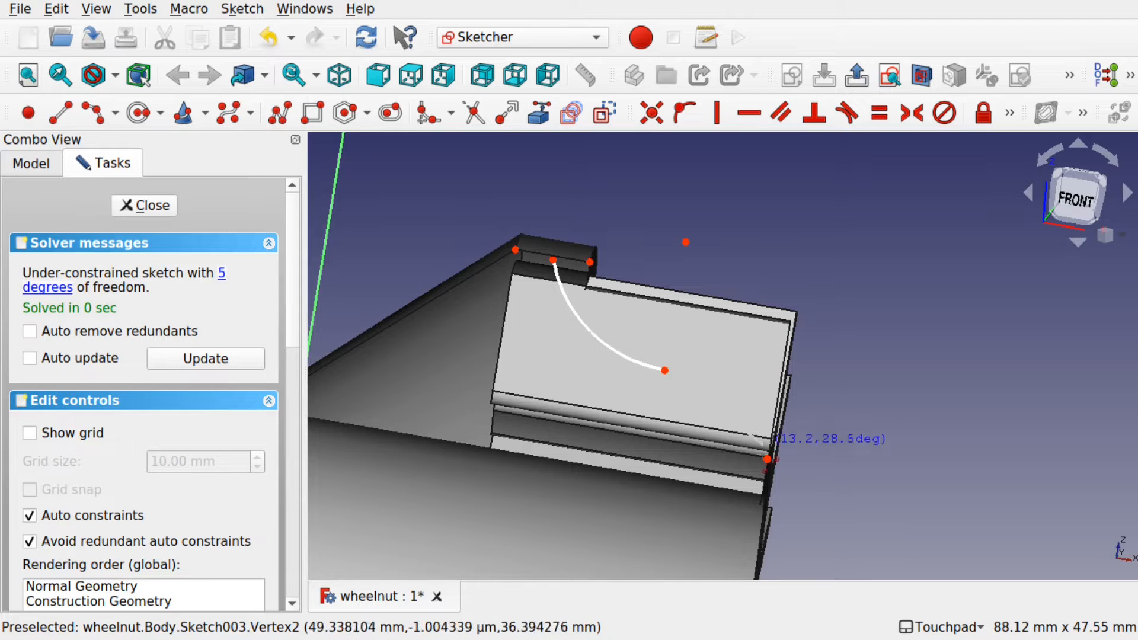
click(767, 459)
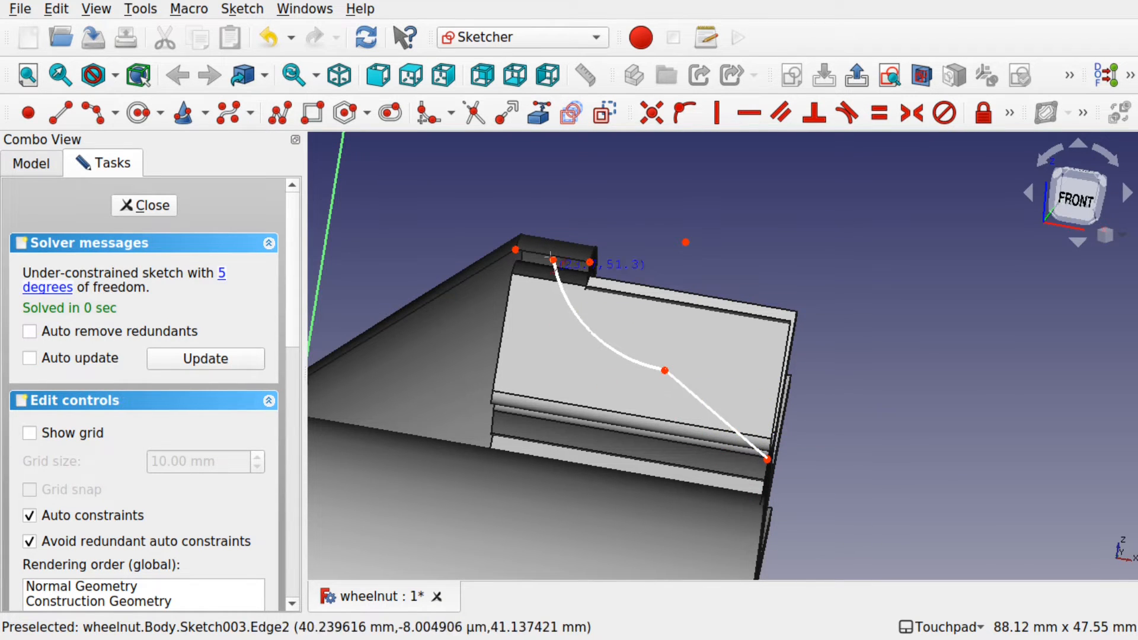
key(Escape)
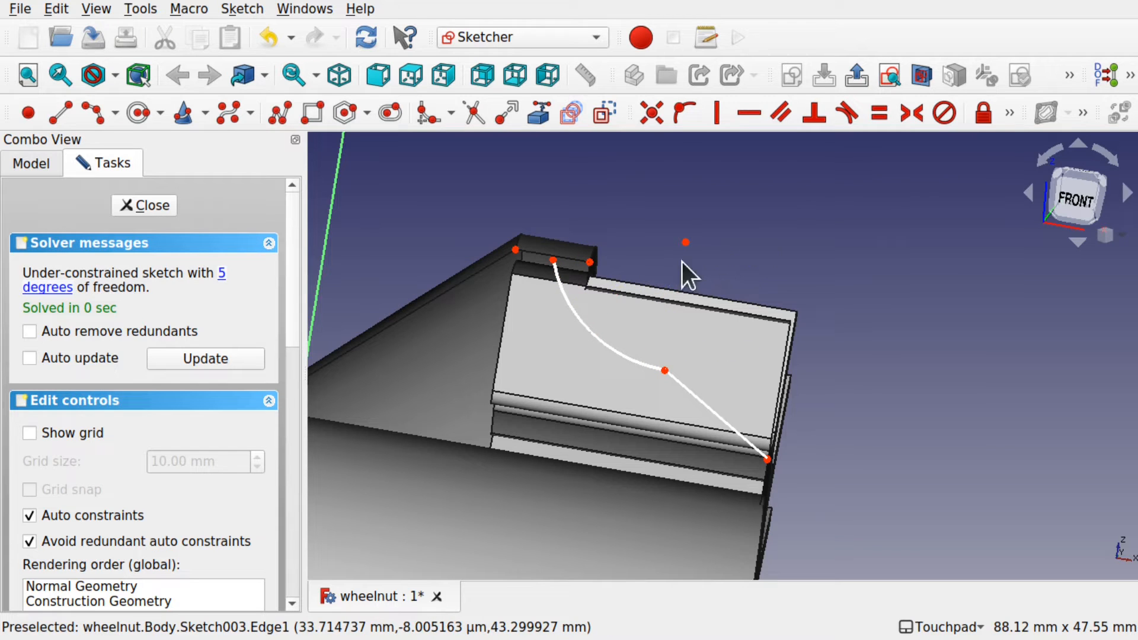
click(515, 249)
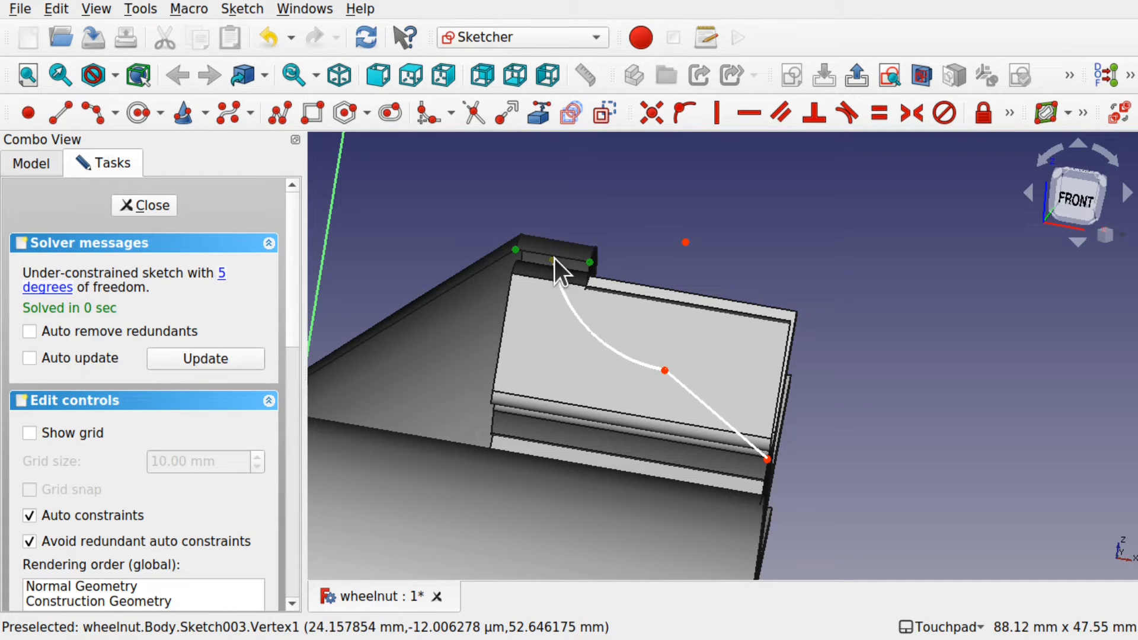
click(919, 115)
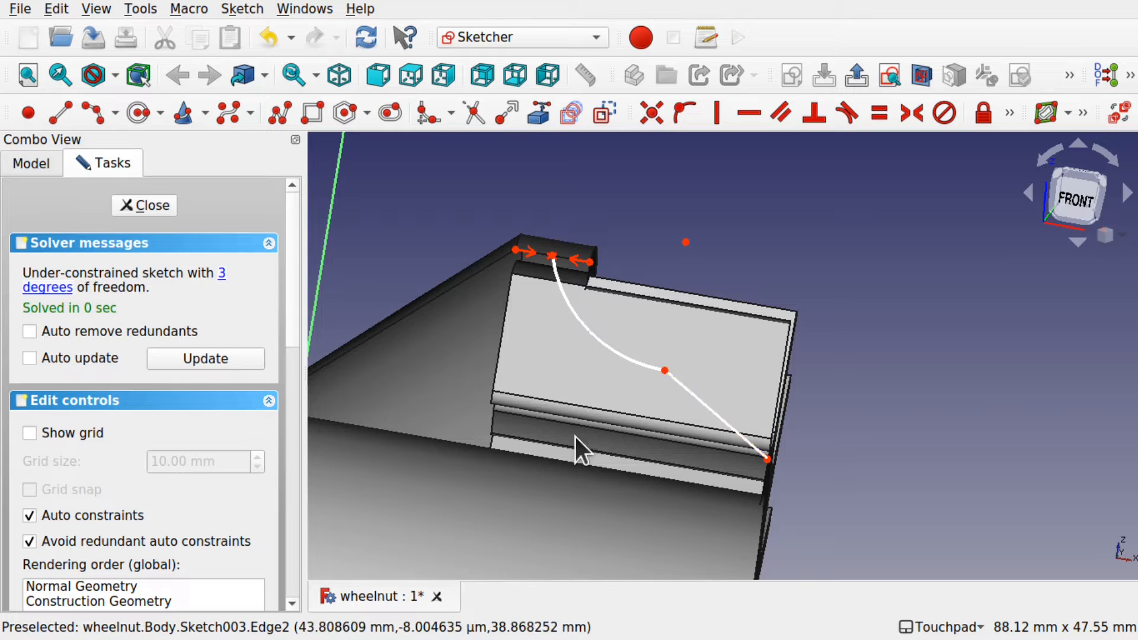
scroll(697, 416, down, 3)
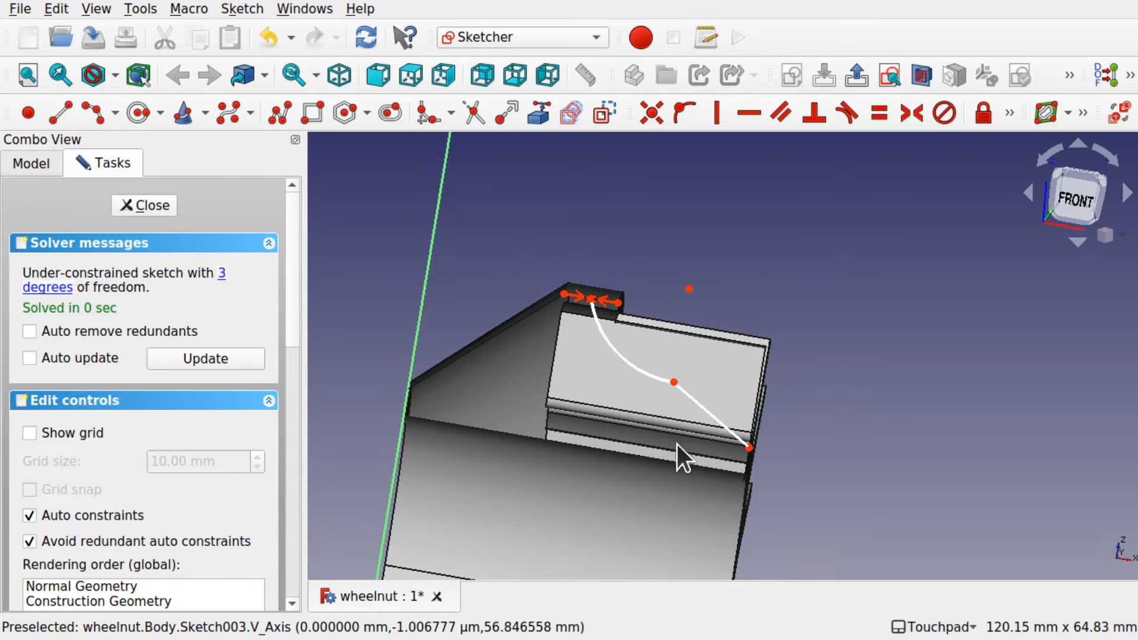
click(425, 283)
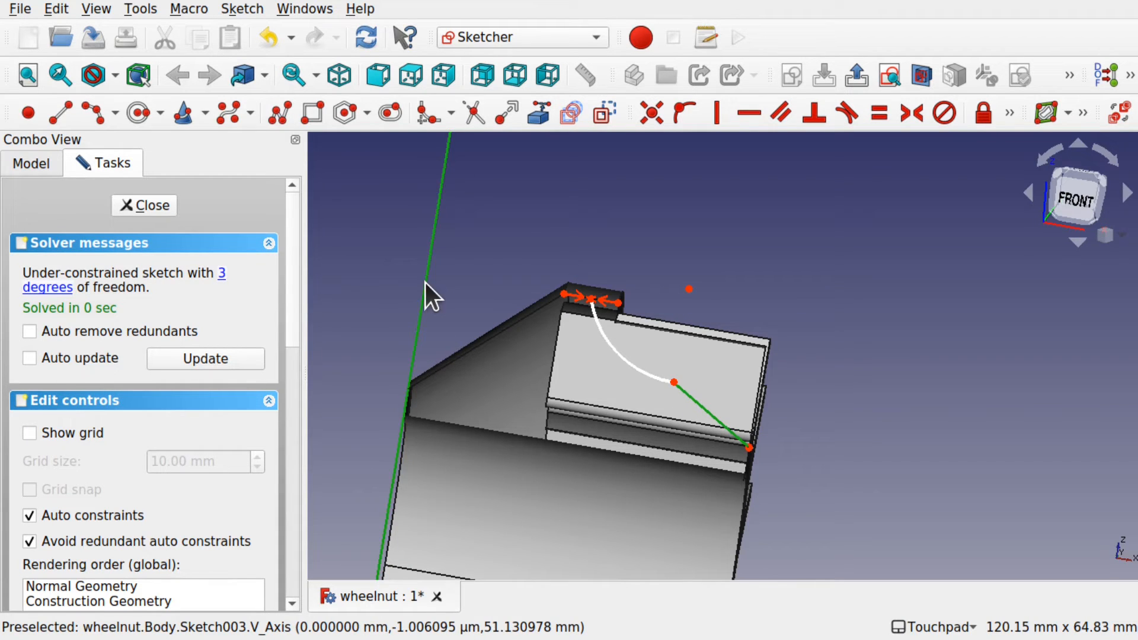
click(1012, 118)
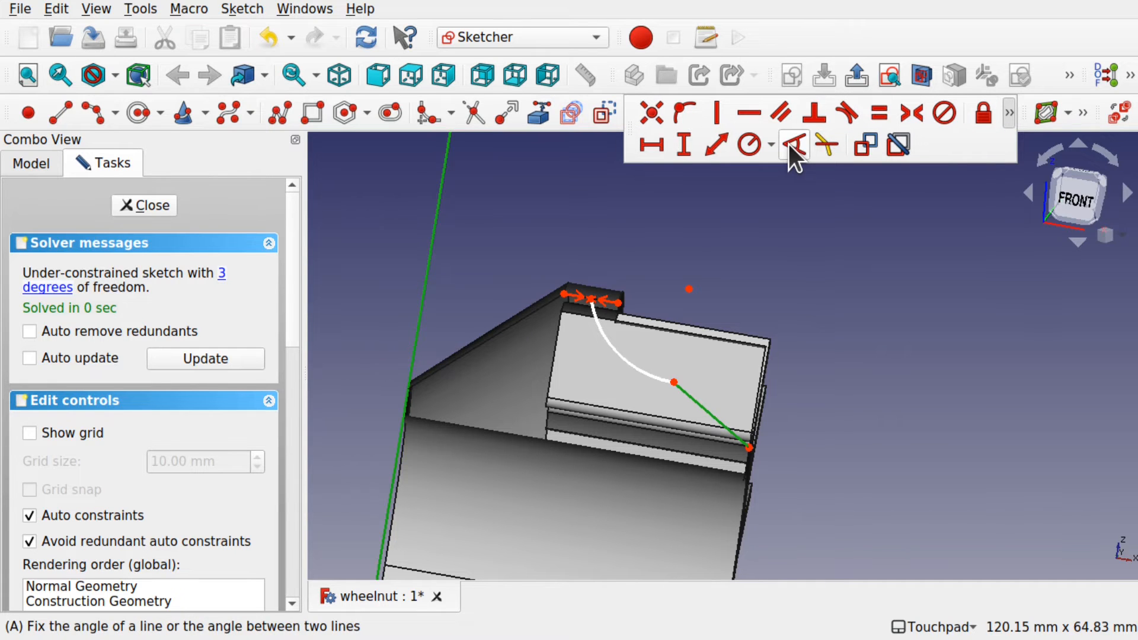
click(788, 144)
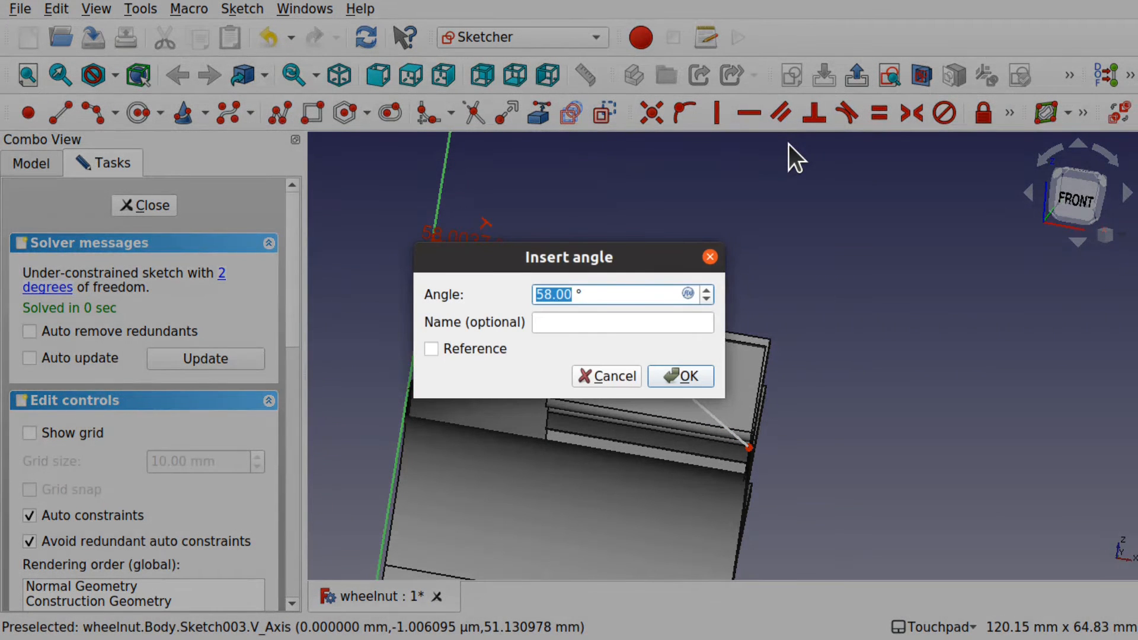
text(45)
key(Return)
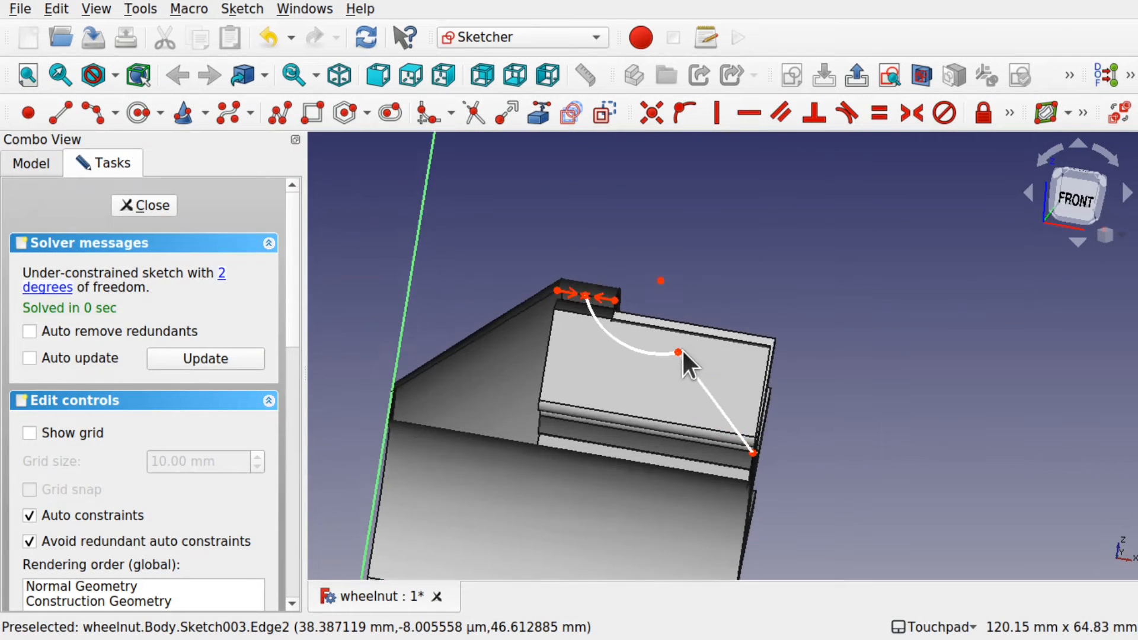
scroll(681, 349, up, 3)
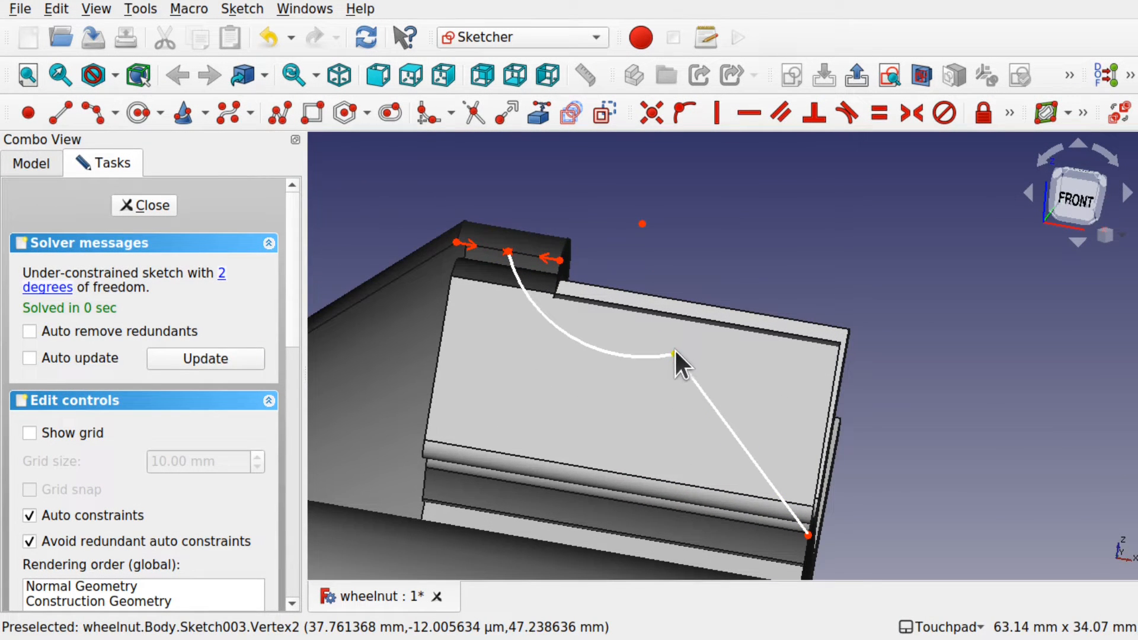
mouse_move(675, 353)
mouse_down()
mouse_move(684, 442)
mouse_move(714, 441)
mouse_move(678, 439)
mouse_move(697, 433)
mouse_up()
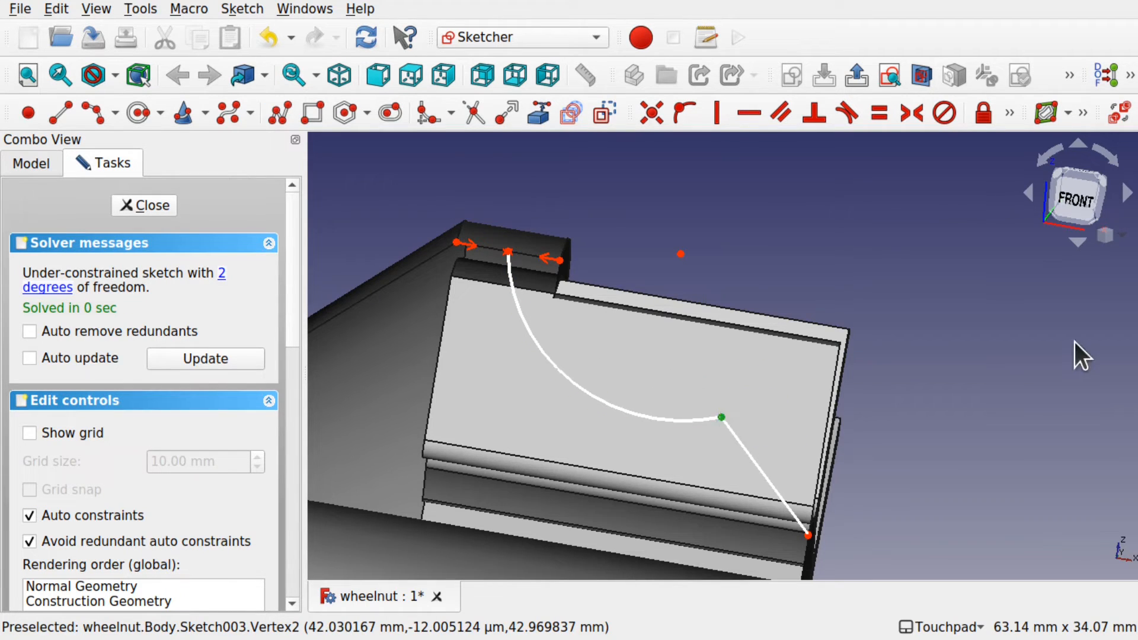
scroll(1075, 343, down, 2)
mouse_move(1042, 454)
shift+middle_down()
mouse_move(919, 315)
mouse_move(961, 268)
mouse_move(954, 233)
shift+middle_up()
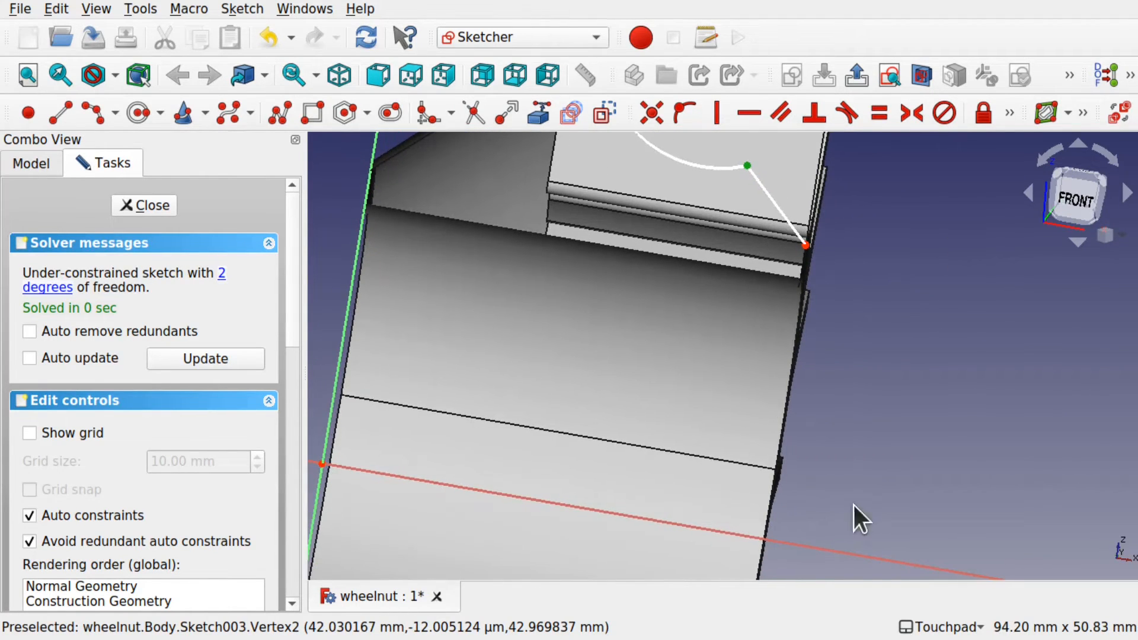
mouse_move(859, 516)
alt+middle_down()
mouse_move(719, 460)
mouse_move(841, 490)
mouse_move(845, 503)
mouse_move(939, 487)
alt+middle_up()
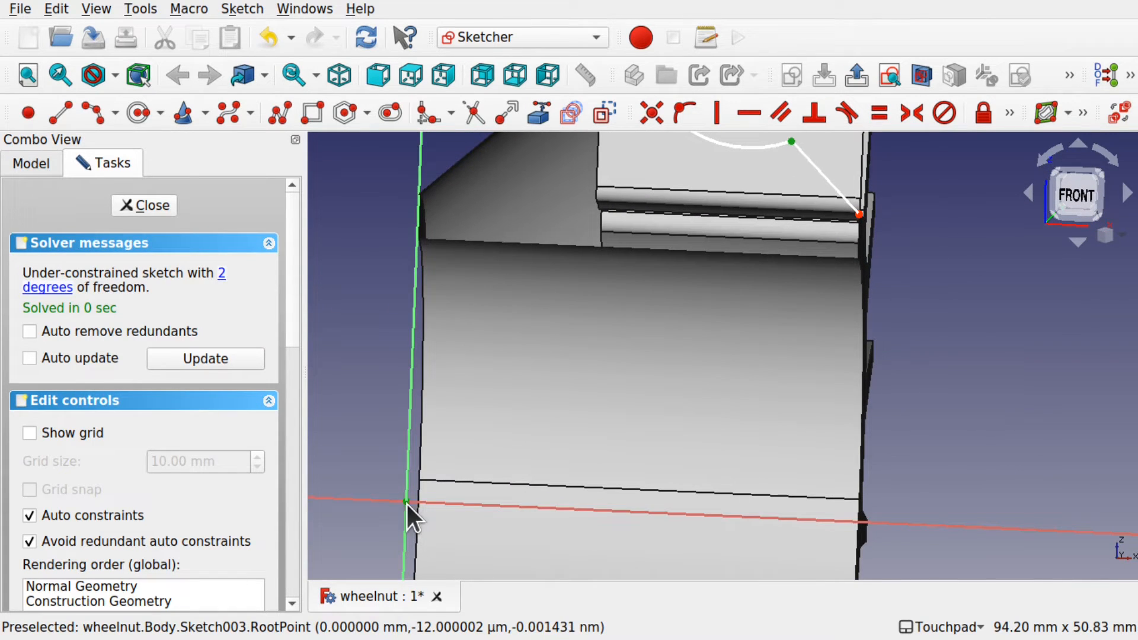
Step: Fix the arc's end 40 mm vertically above the origin
click(1009, 112)
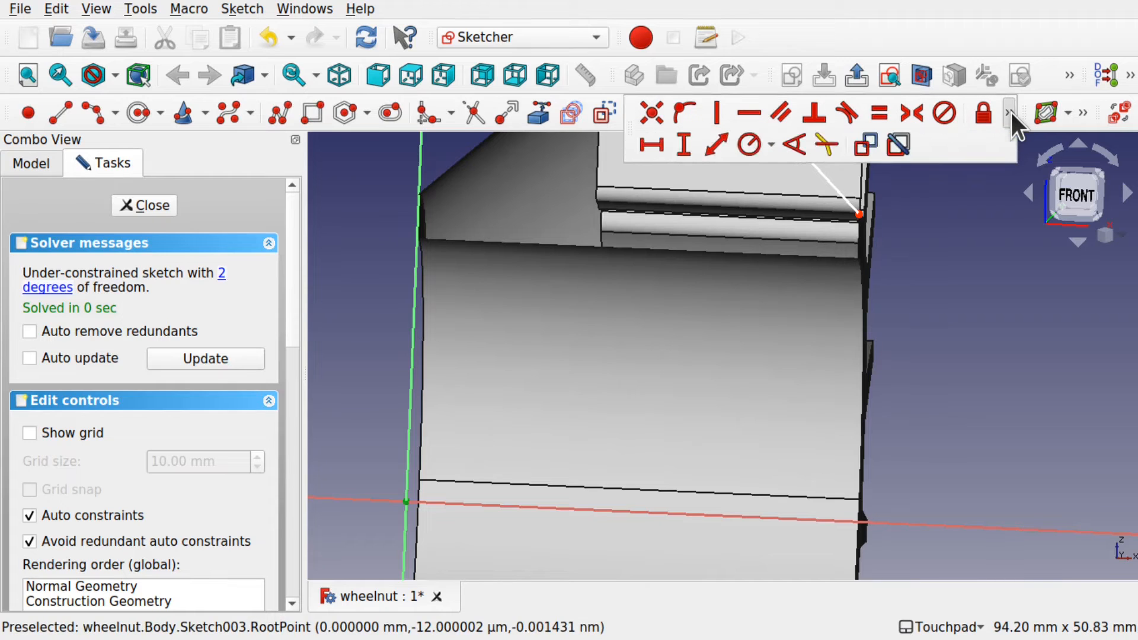
click(693, 146)
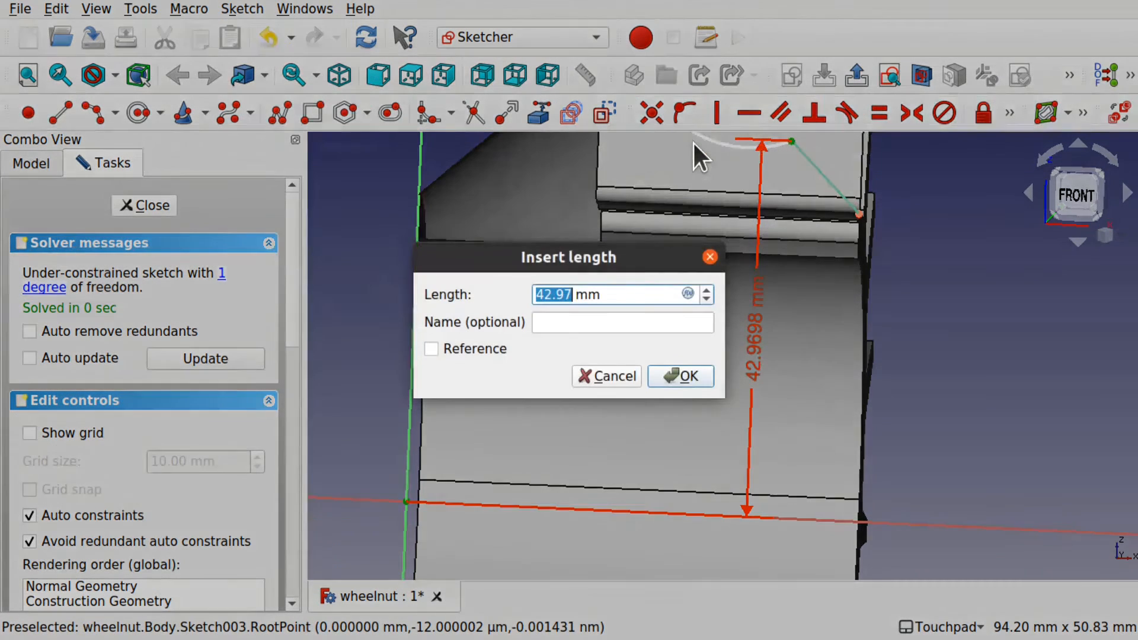
text(40)
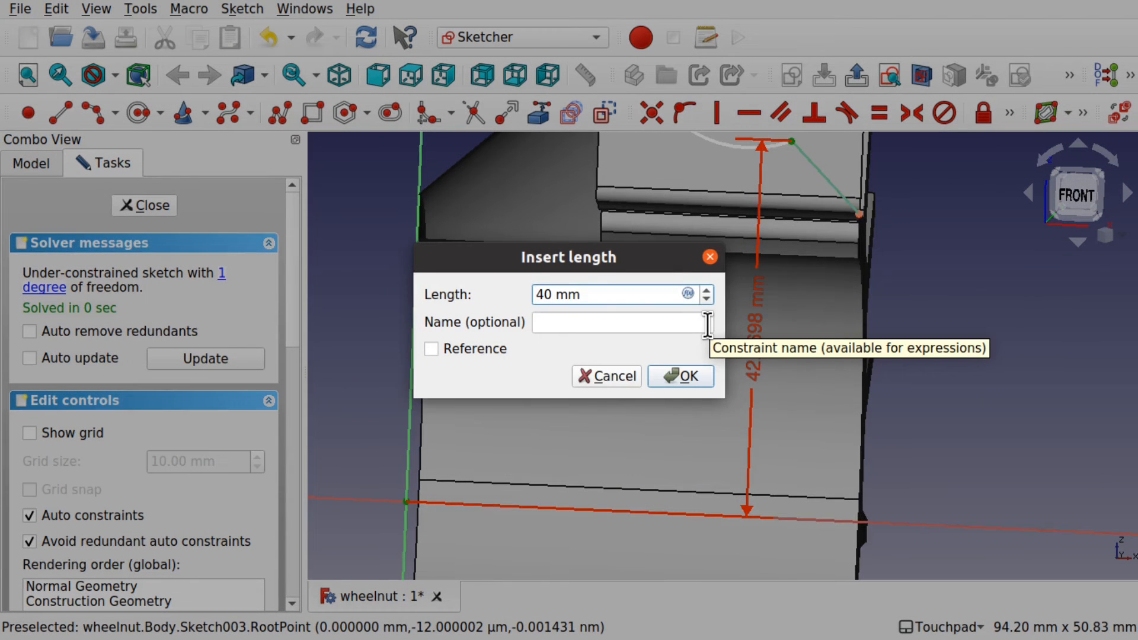
key(Return)
Step: Give the arc a 20 mm radius constraint
shift+drag(749, 254, 737, 405)
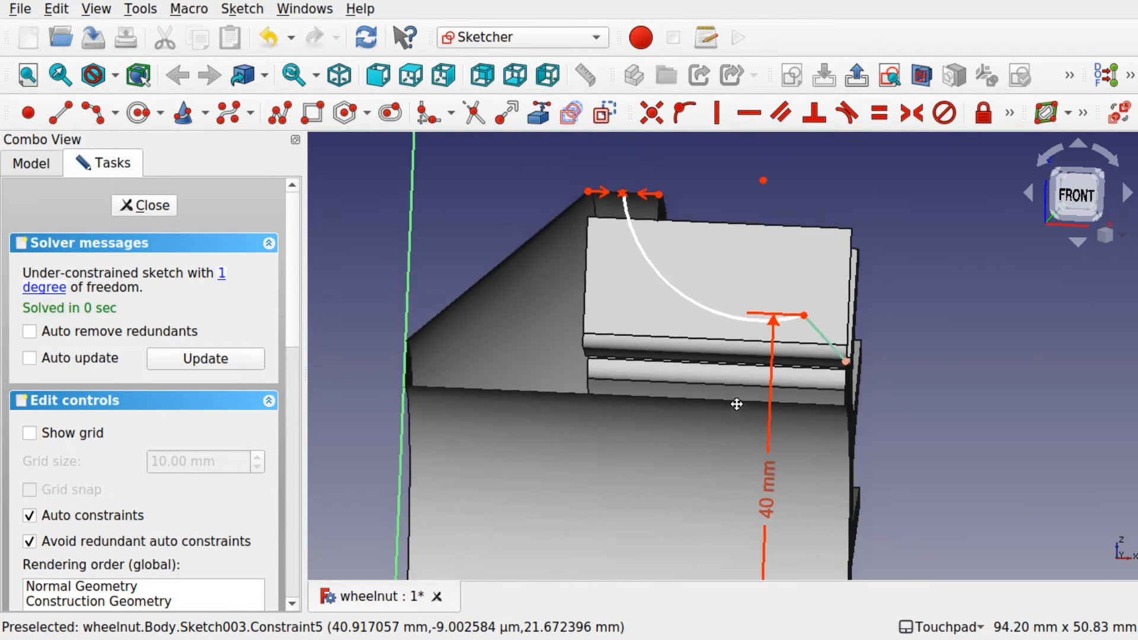
click(681, 303)
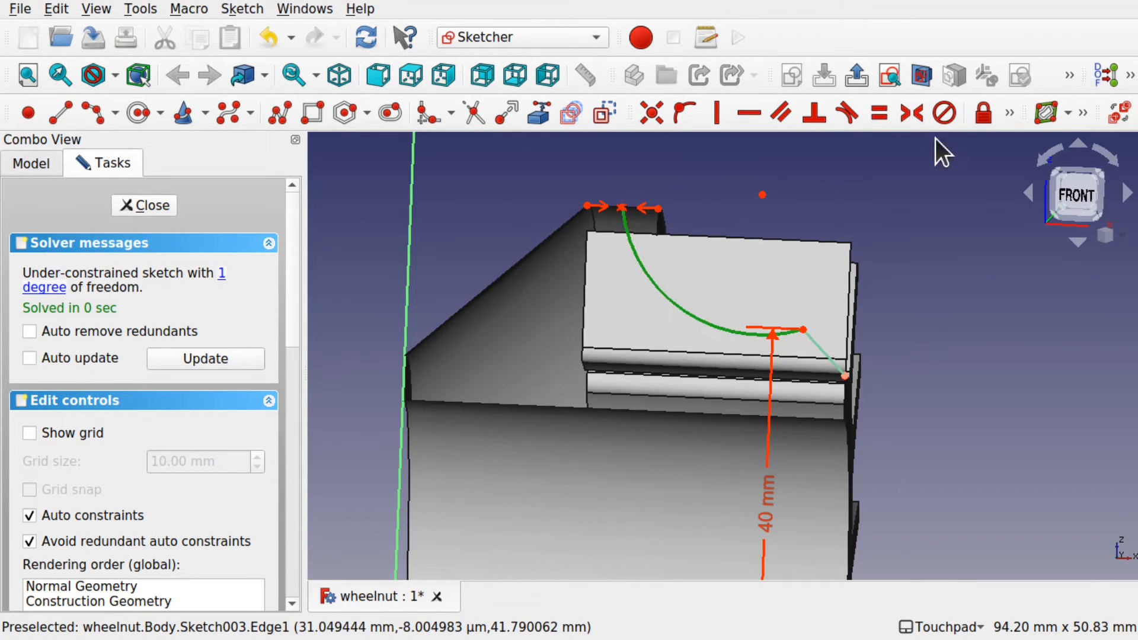
click(1011, 113)
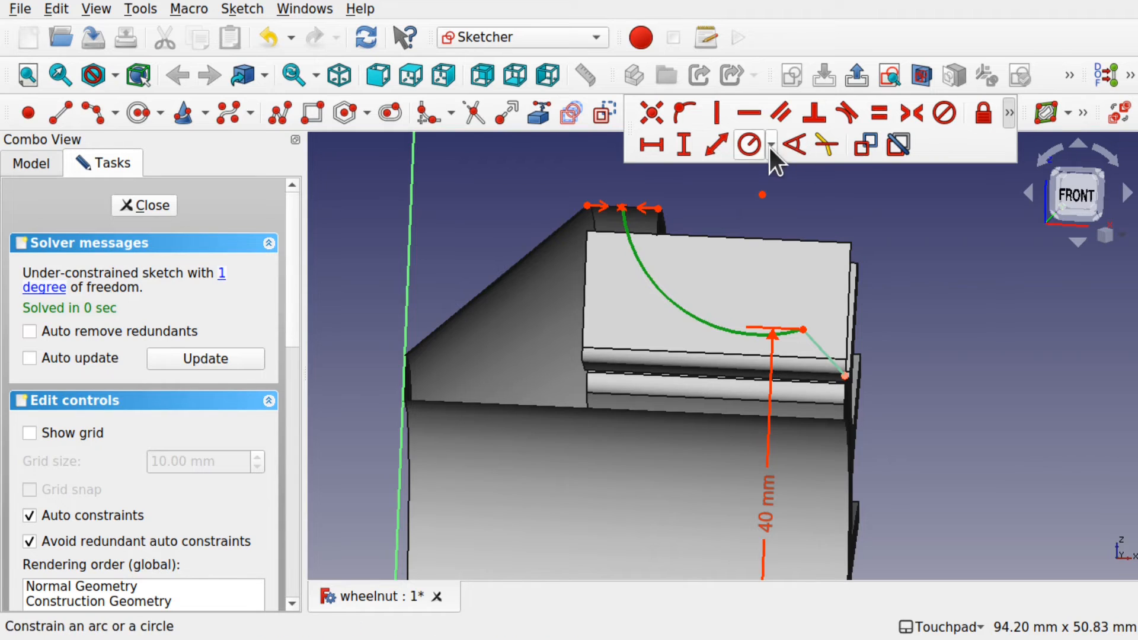
click(748, 144)
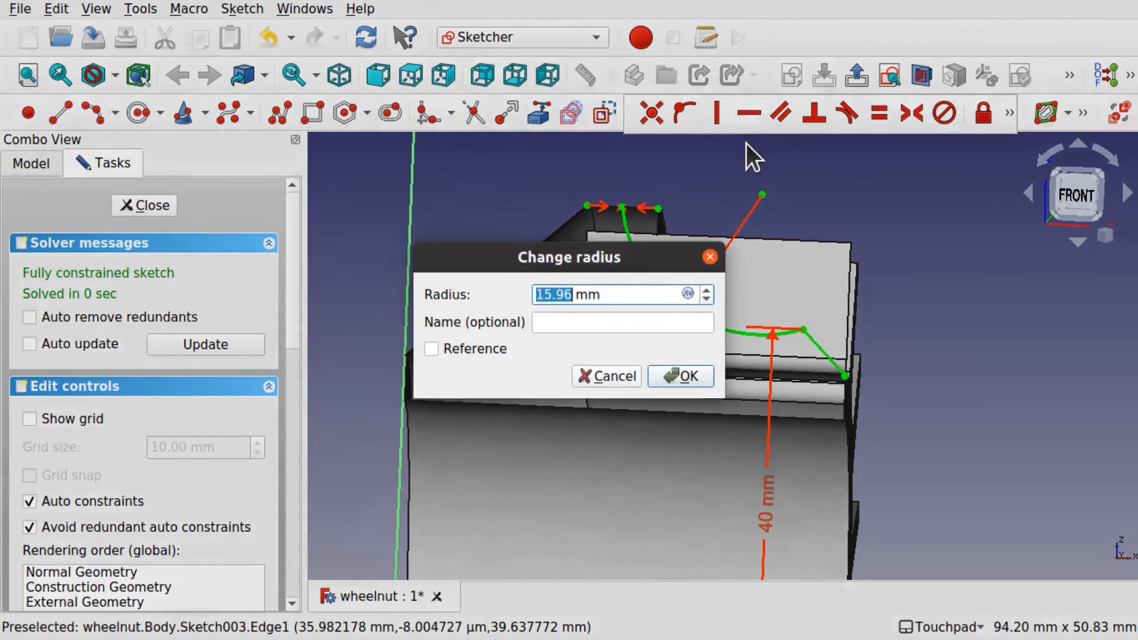
text(20)
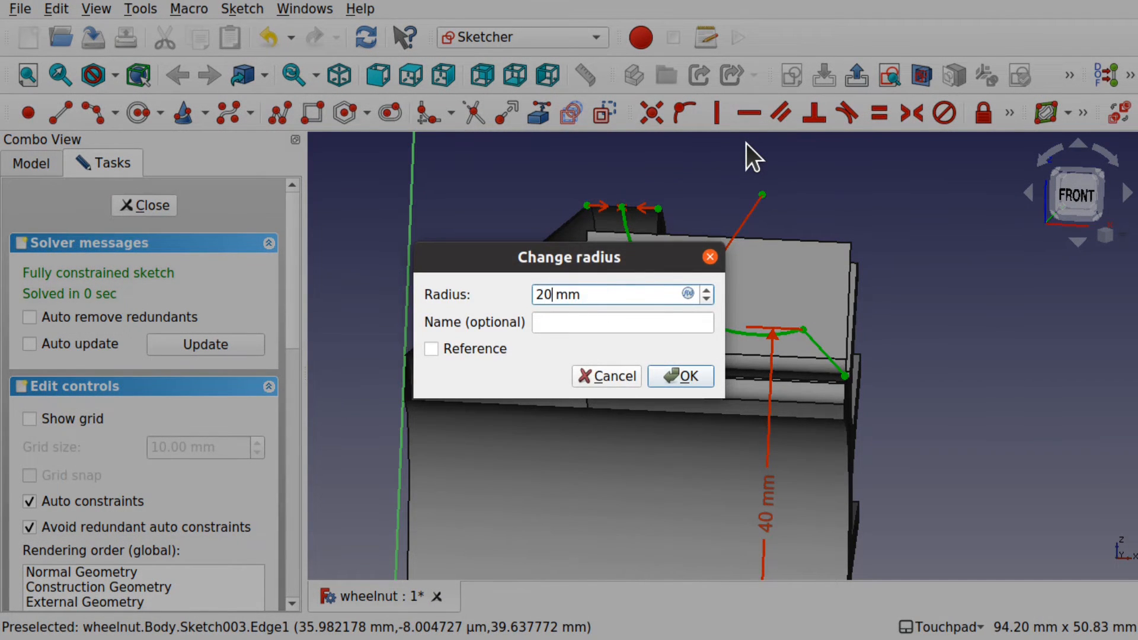
key(Return)
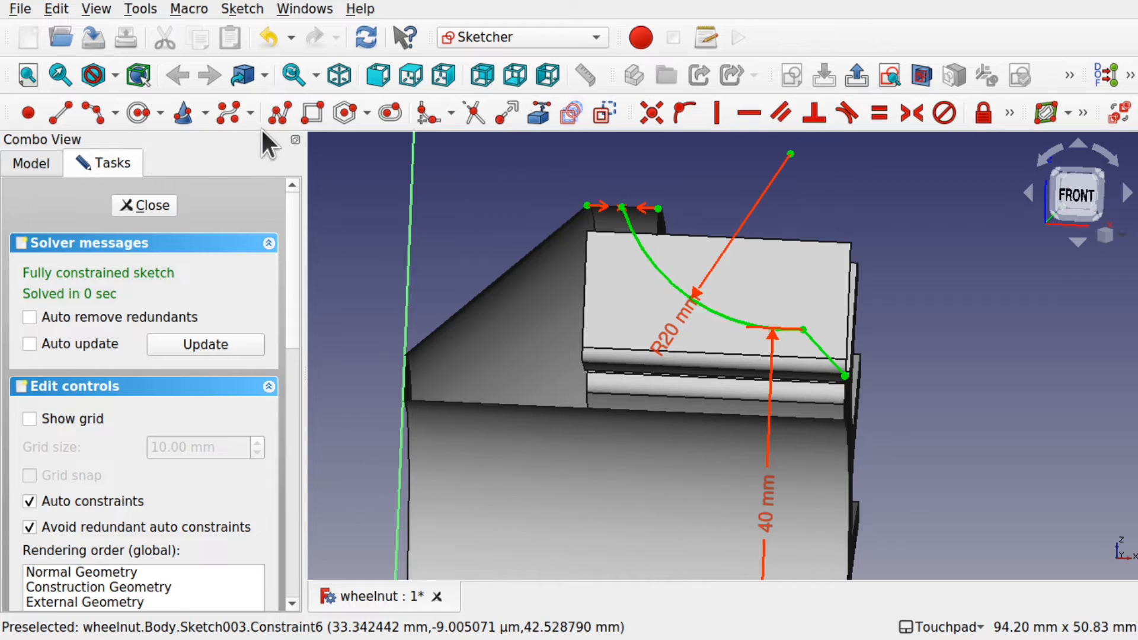
Step: Draw a four-line polyline outline around the arc, closing at its upper end
click(278, 111)
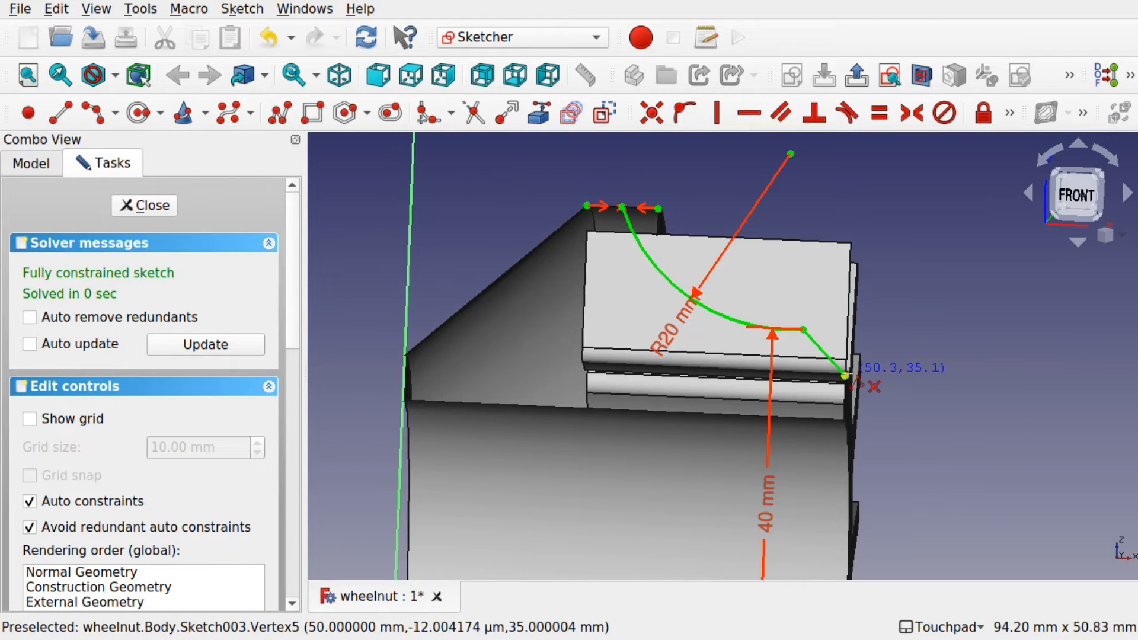
click(846, 375)
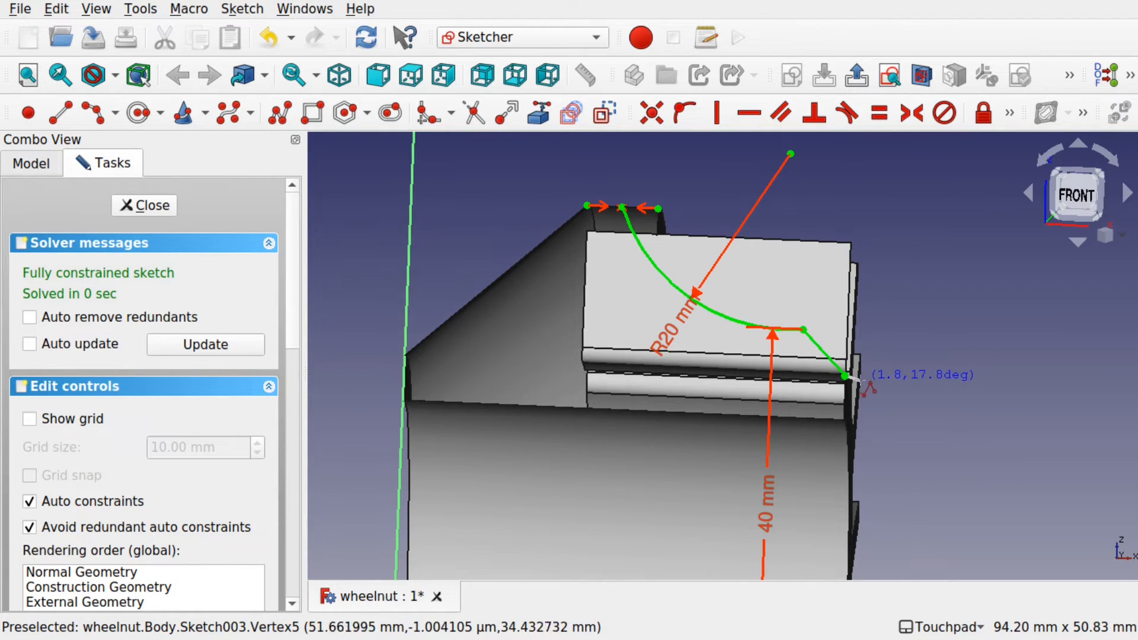
click(870, 375)
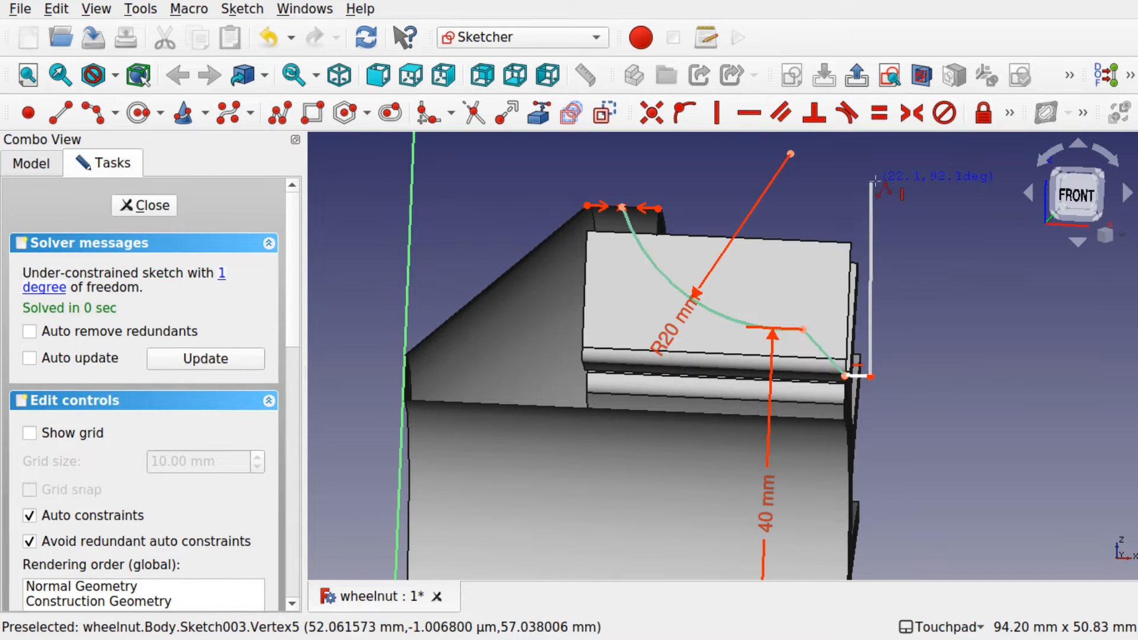
click(876, 200)
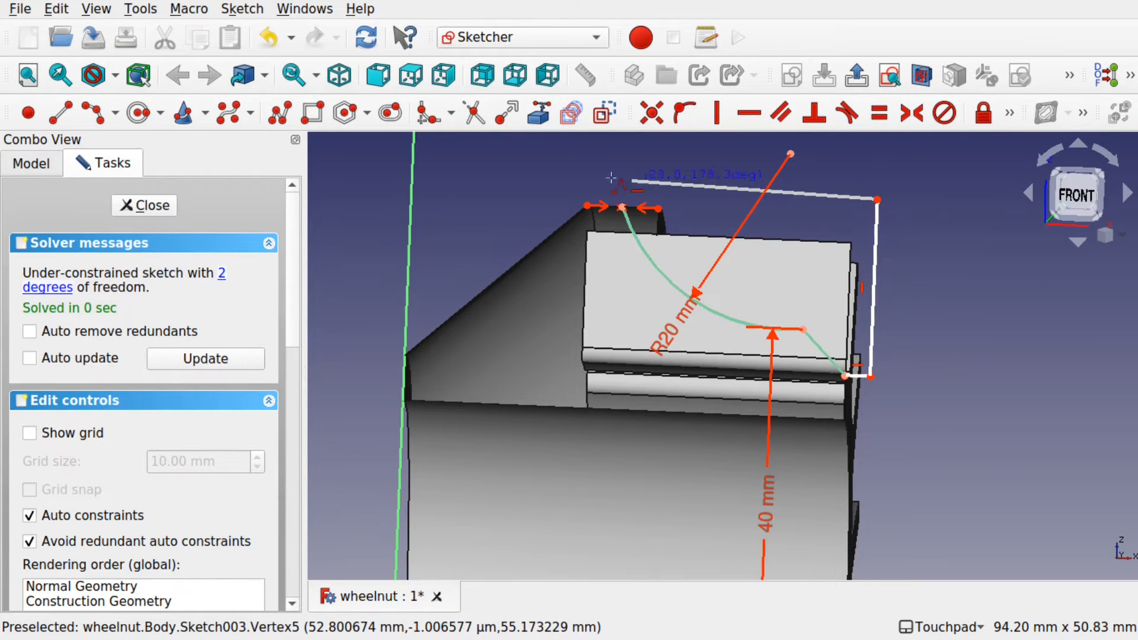
click(621, 189)
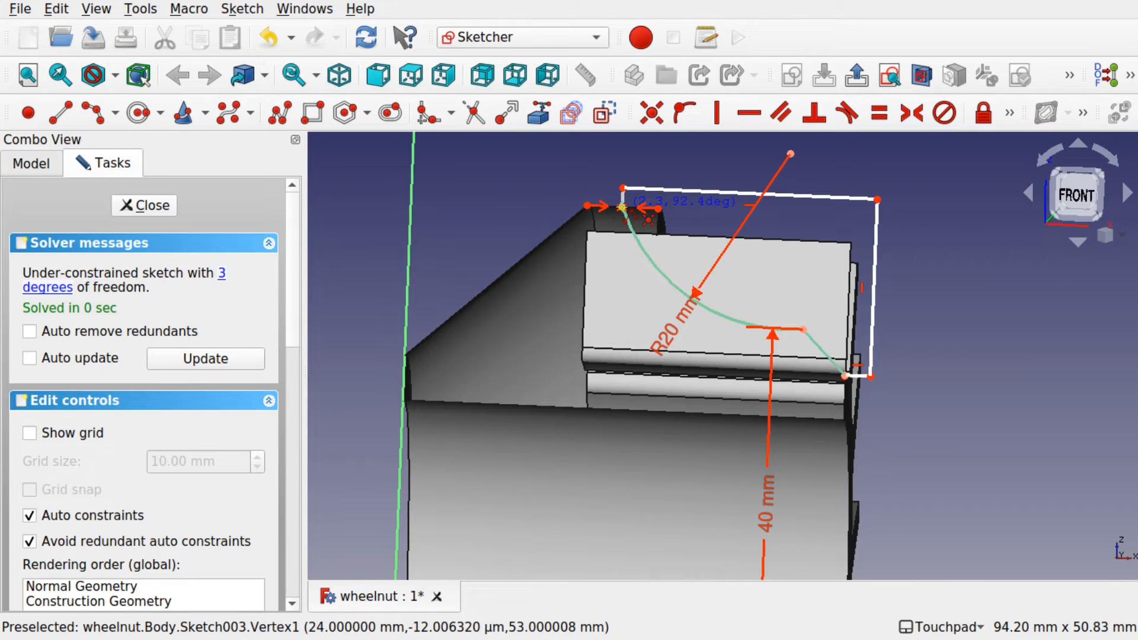
click(622, 208)
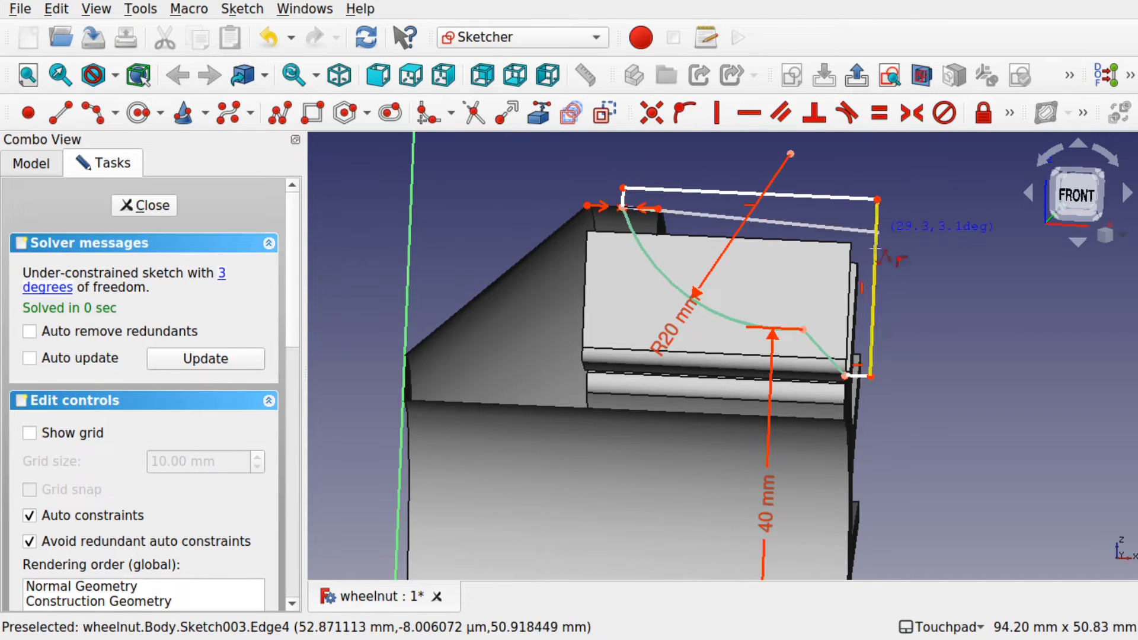
key(Escape)
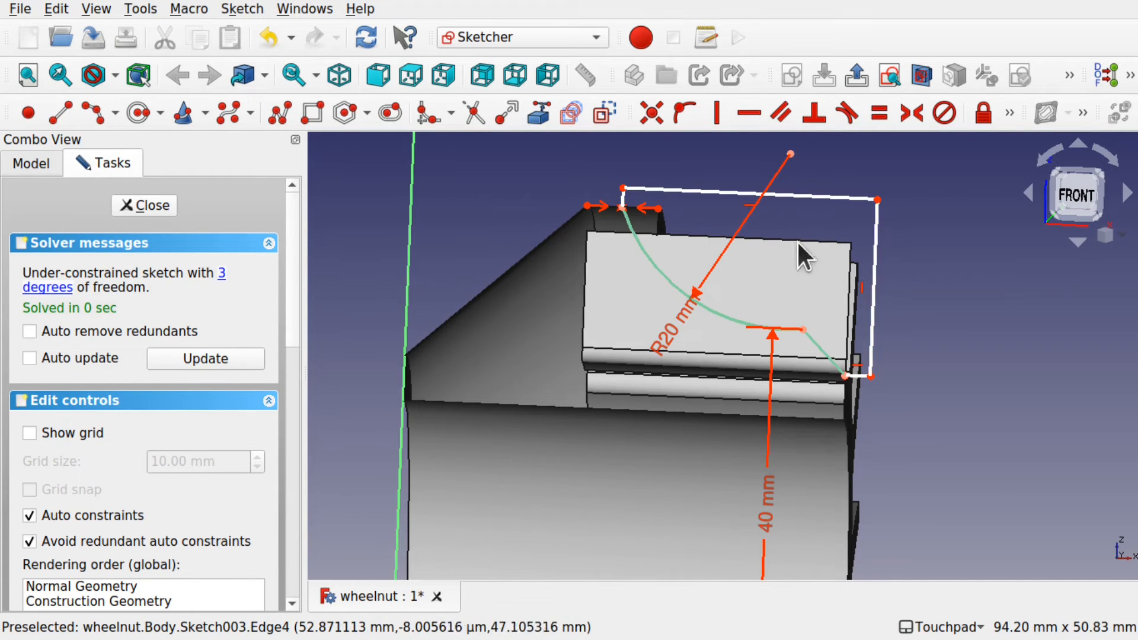
Step: Make the two short end lines equal and block the long top line
click(622, 200)
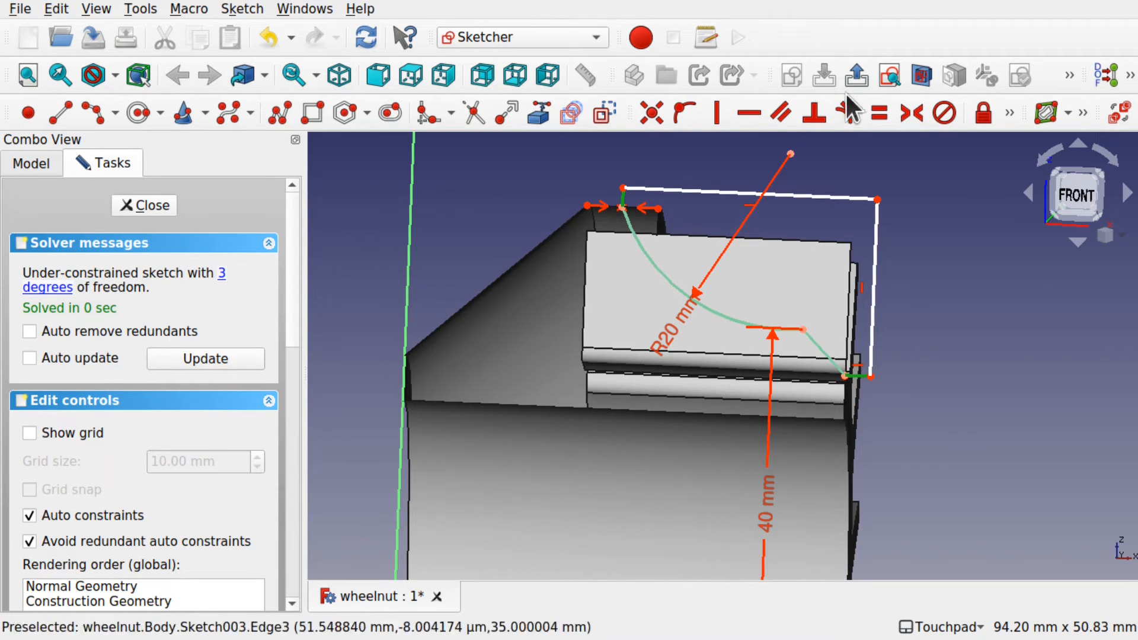
click(874, 113)
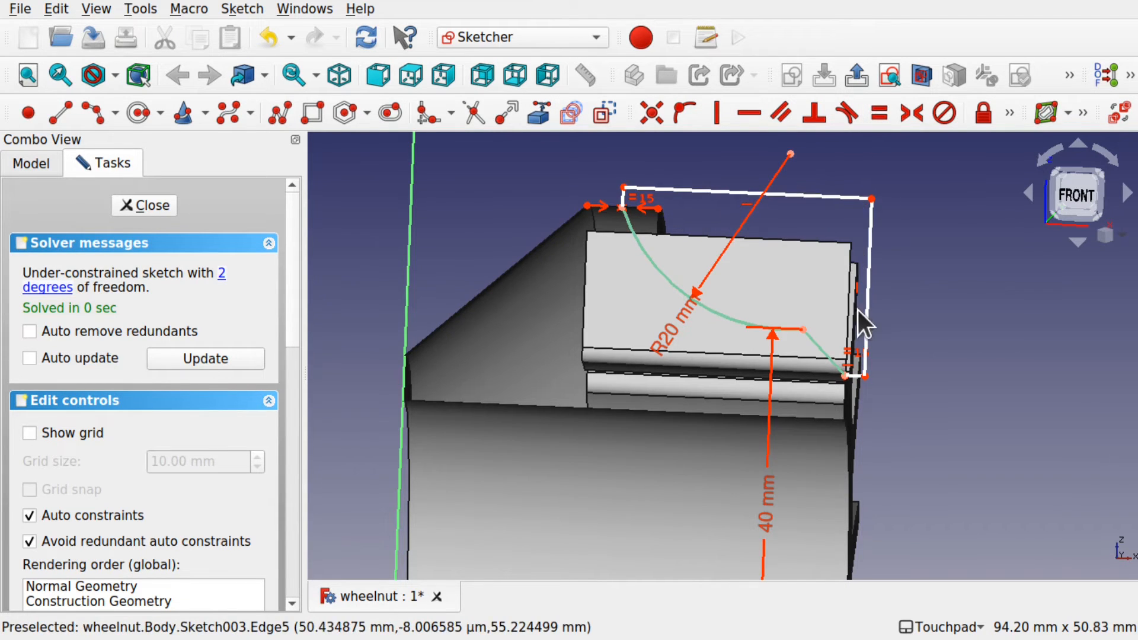
click(808, 195)
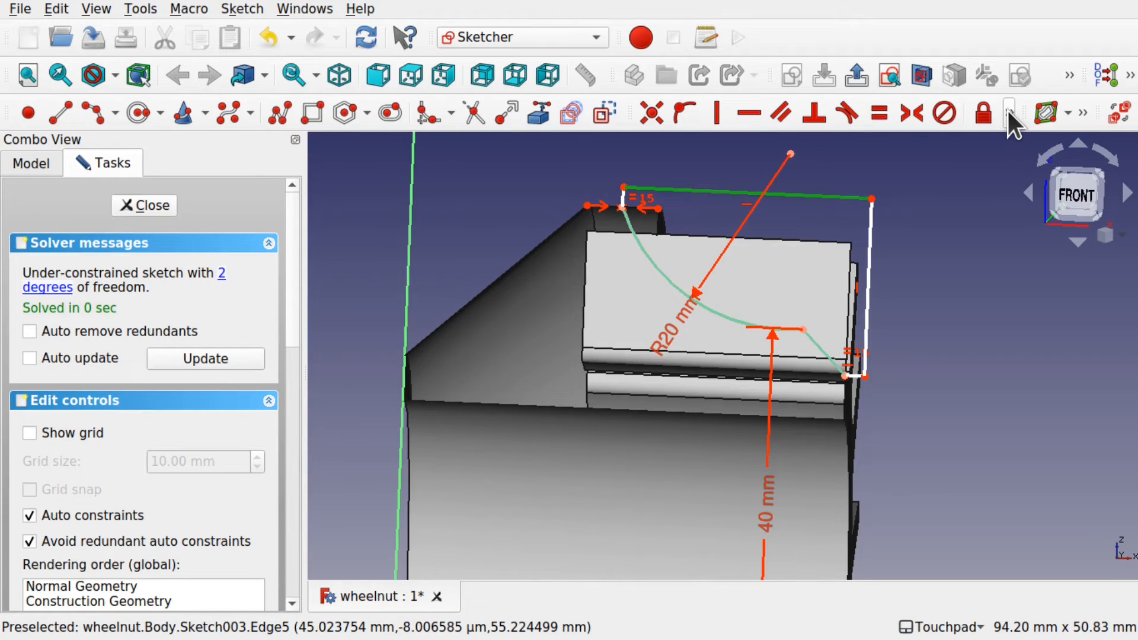
click(1007, 109)
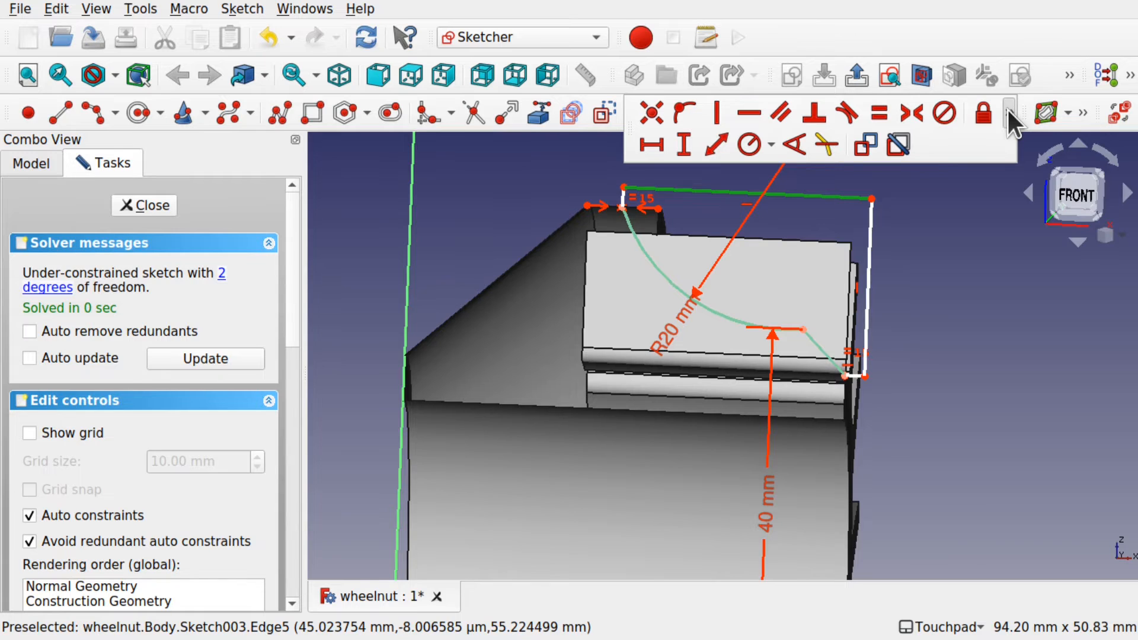
click(944, 112)
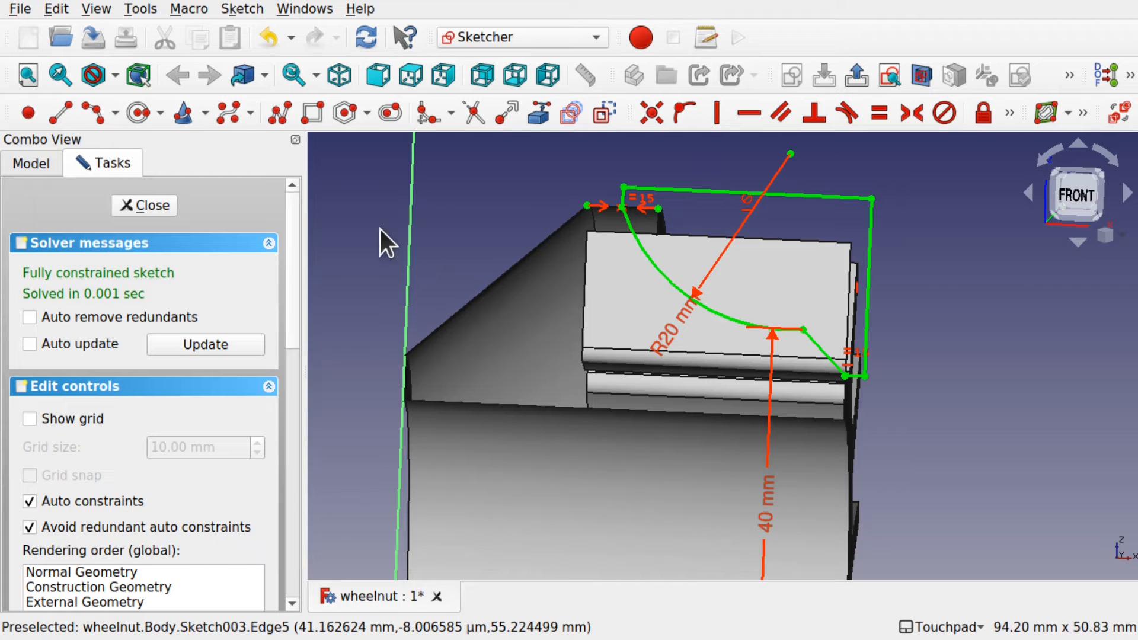
Step: Close the sketch, view the whole nut, and select Sketch003 in the tree
click(136, 206)
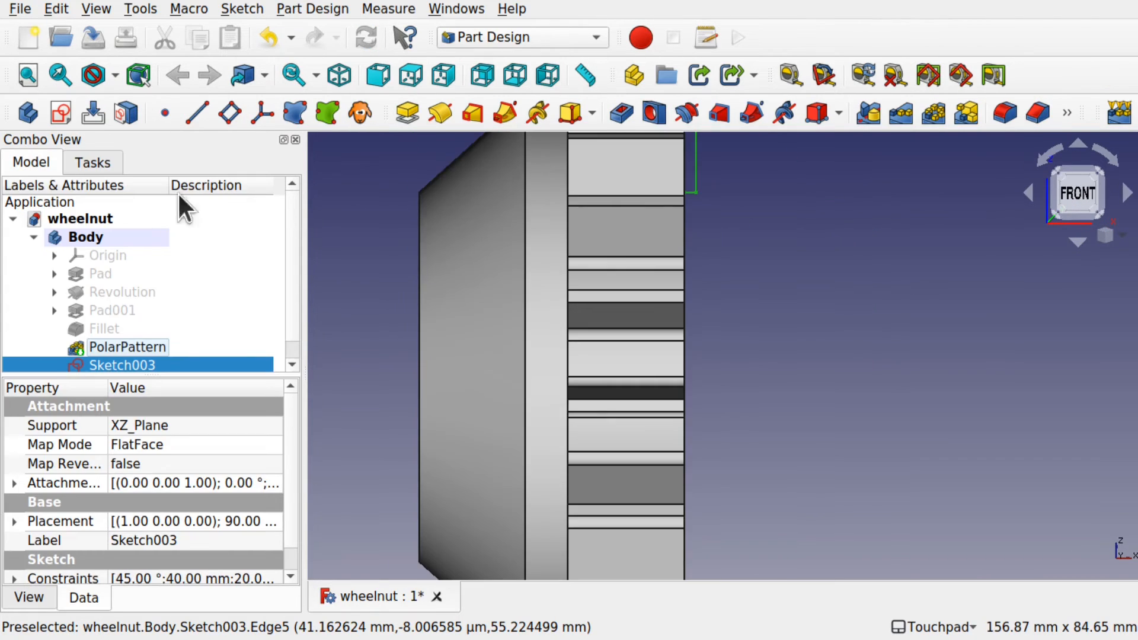
scroll(705, 305, down, 2)
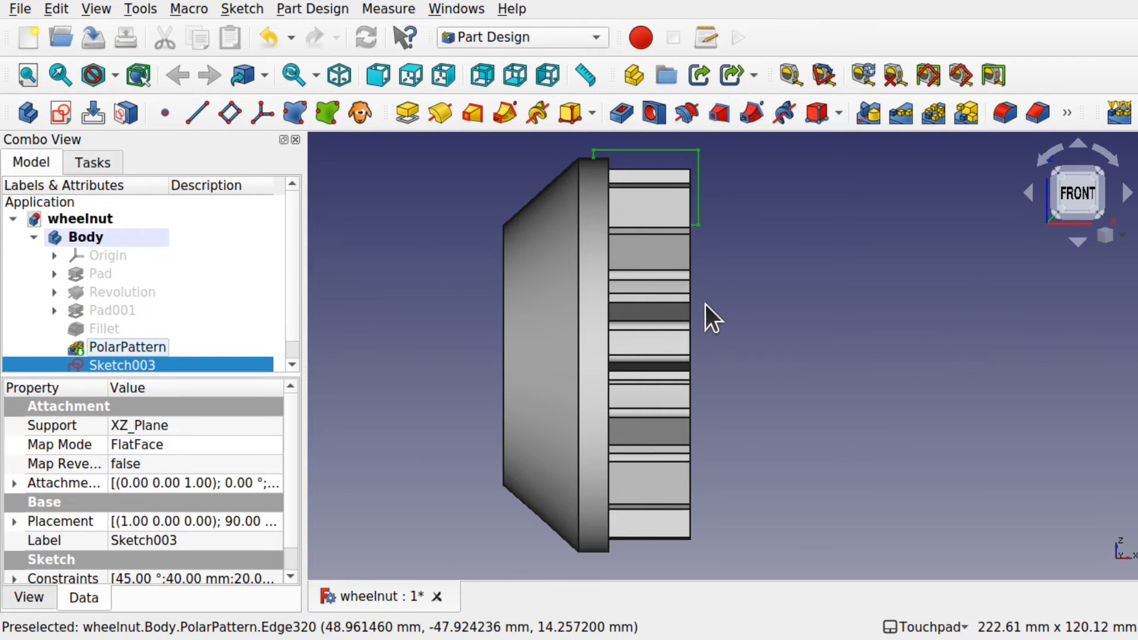
alt+middle_drag(706, 304, 655, 429)
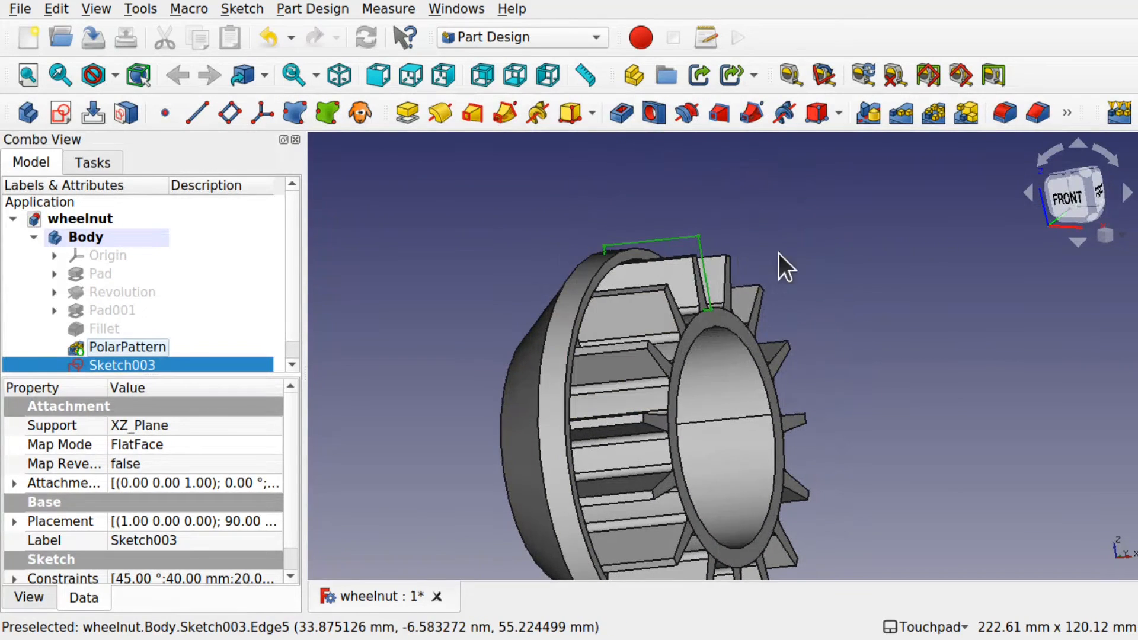
alt+middle_drag(725, 323, 769, 327)
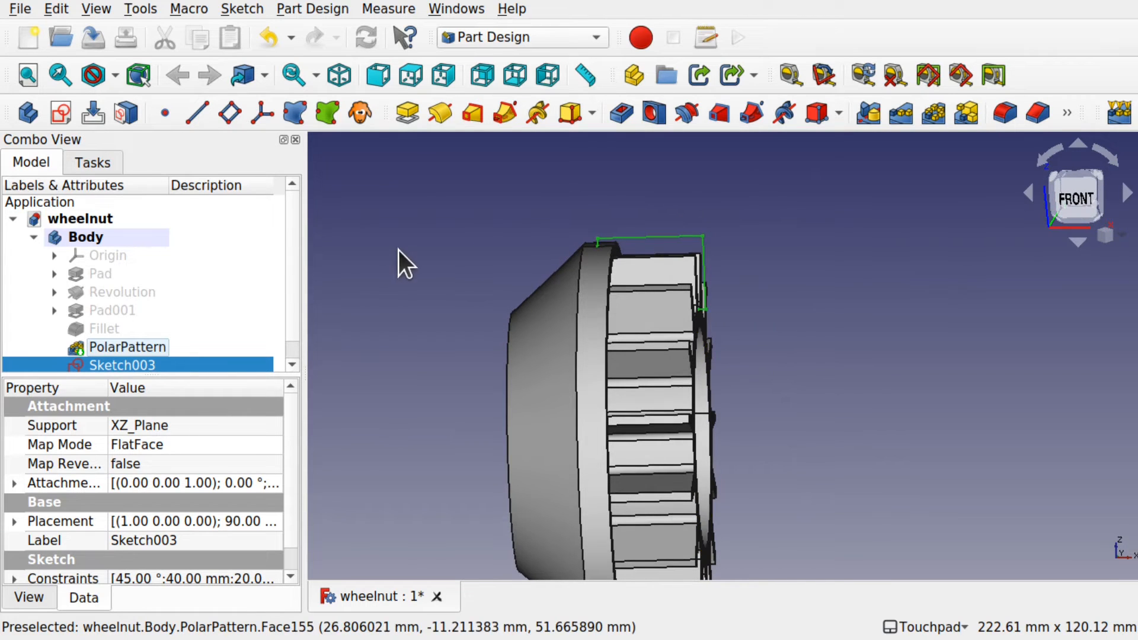
click(323, 293)
click(155, 365)
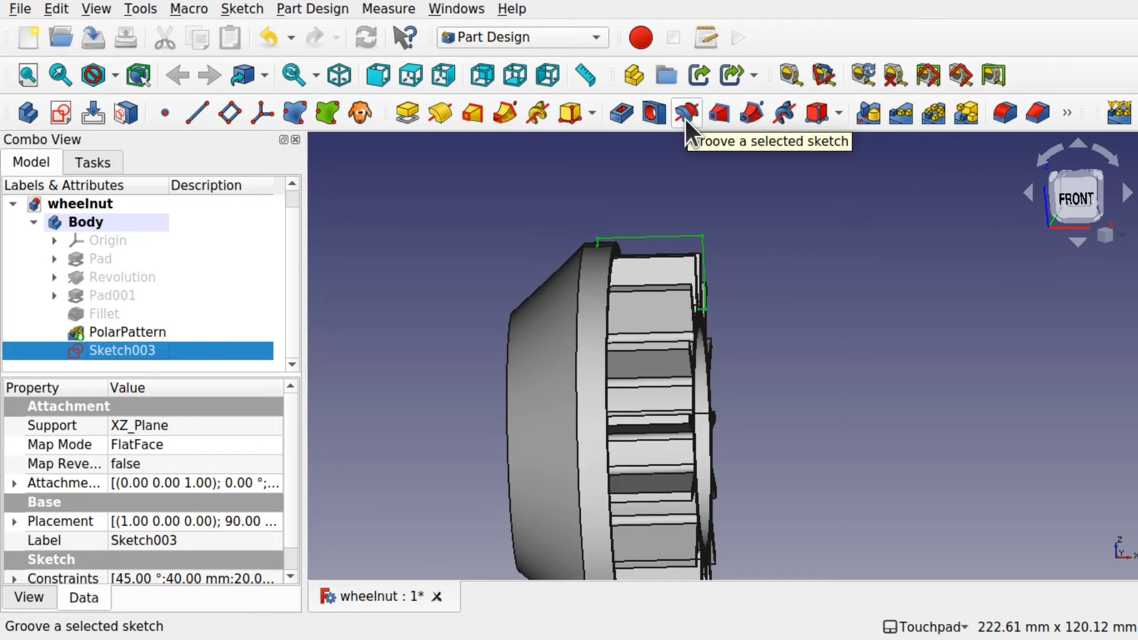
Step: Start a Groove from Sketch003 and orbit to preview the cut
click(305, 6)
mouse_move(456, 220)
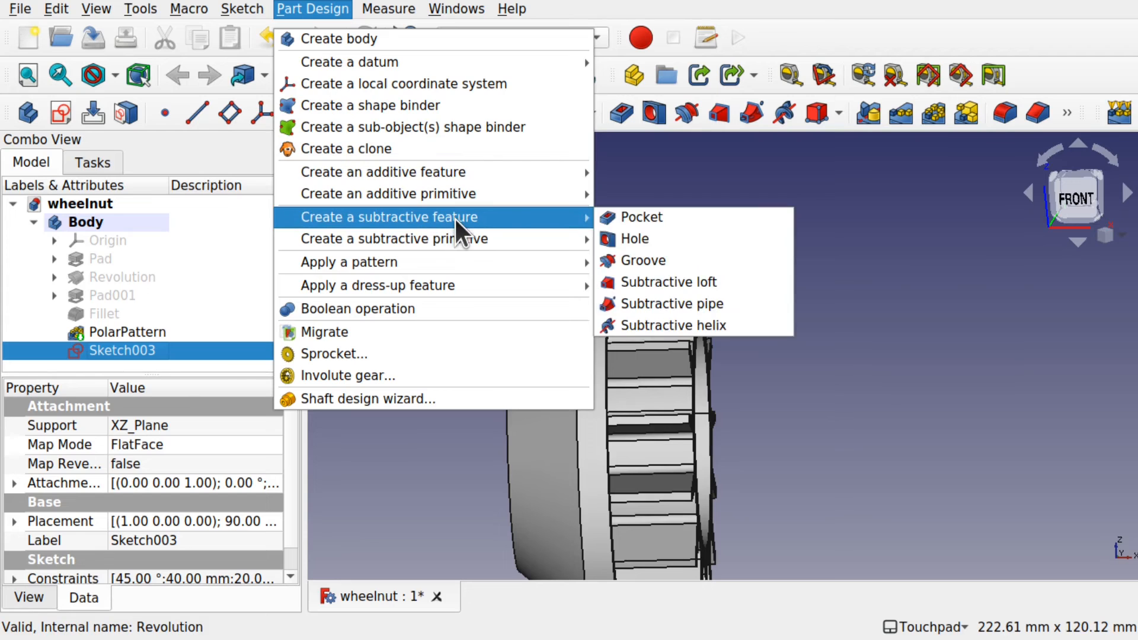
click(659, 261)
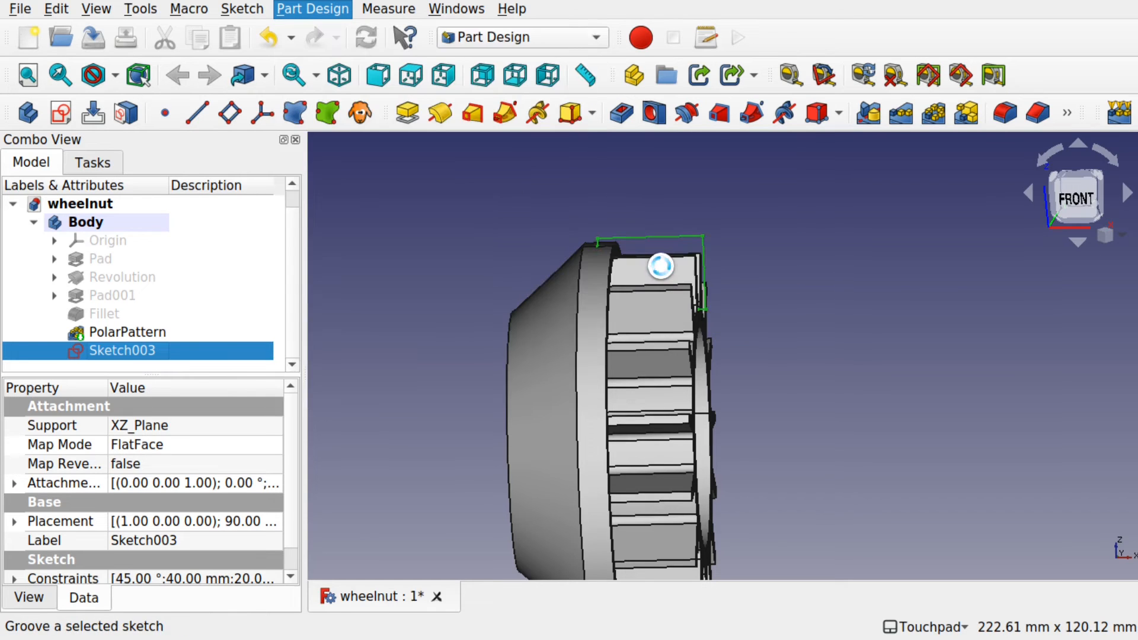
shift+drag(675, 293, 629, 368)
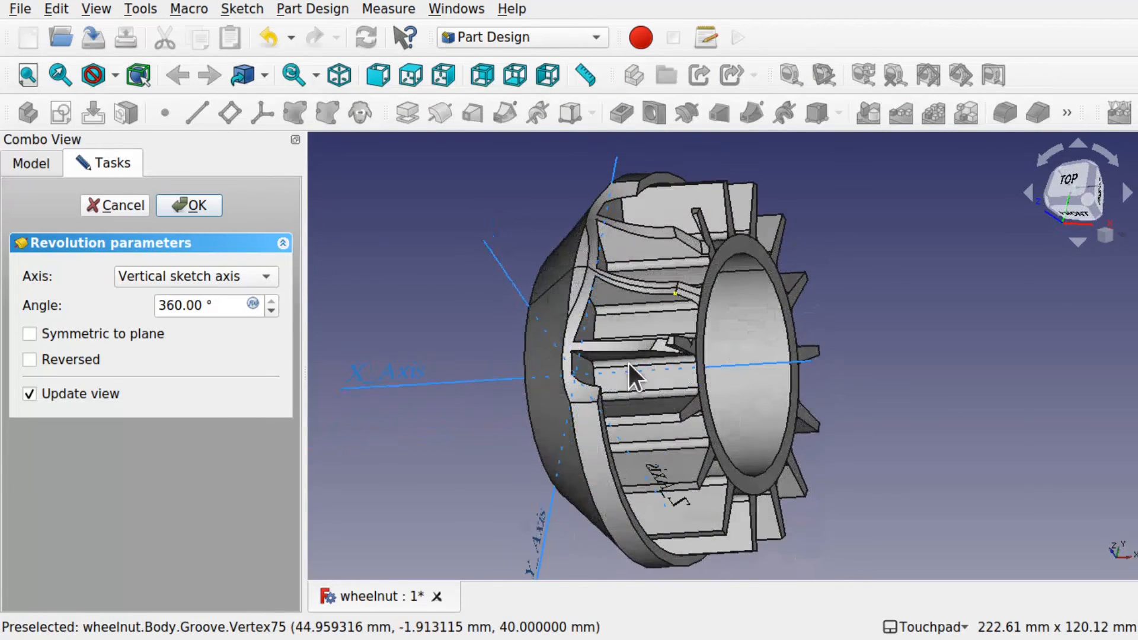
shift+drag(654, 271, 671, 314)
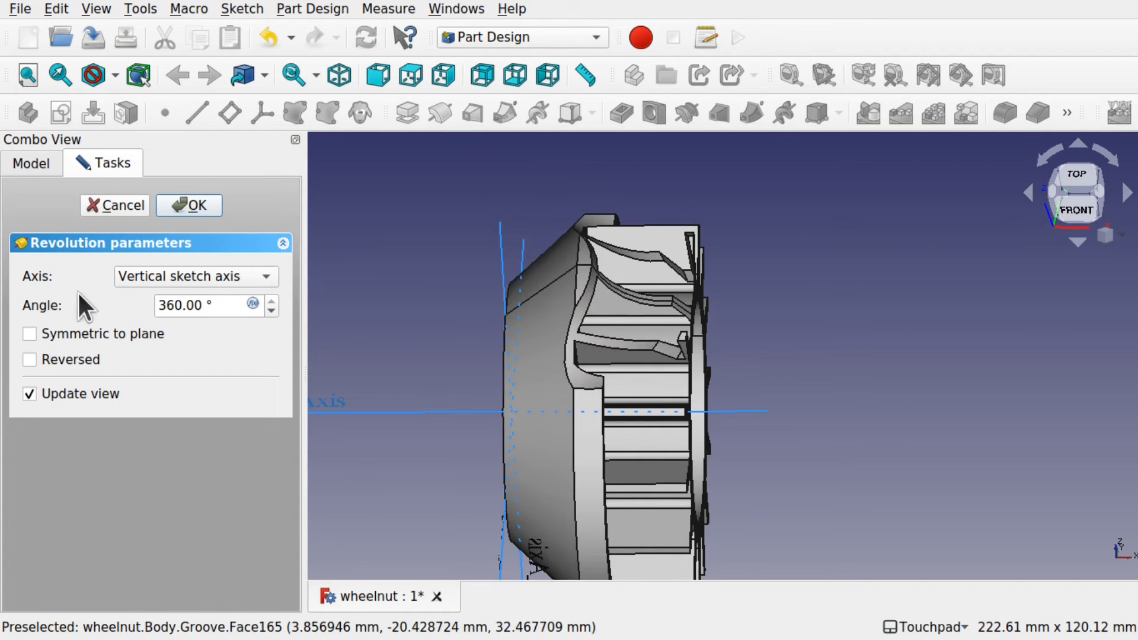
scroll(478, 362, down, 3)
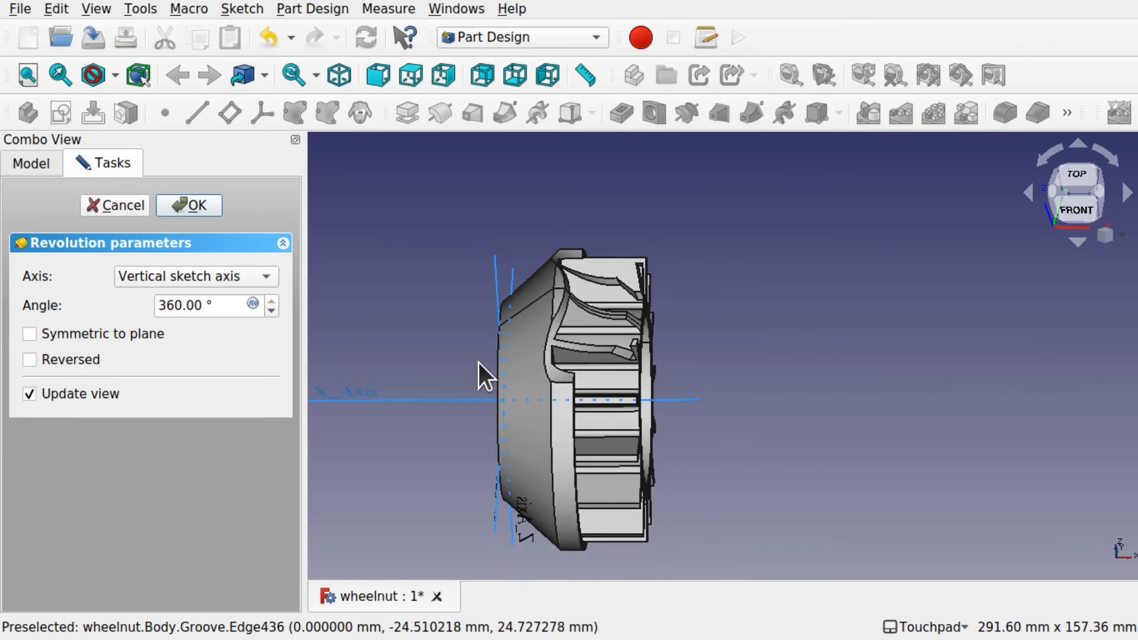
middle_drag(479, 362, 537, 368)
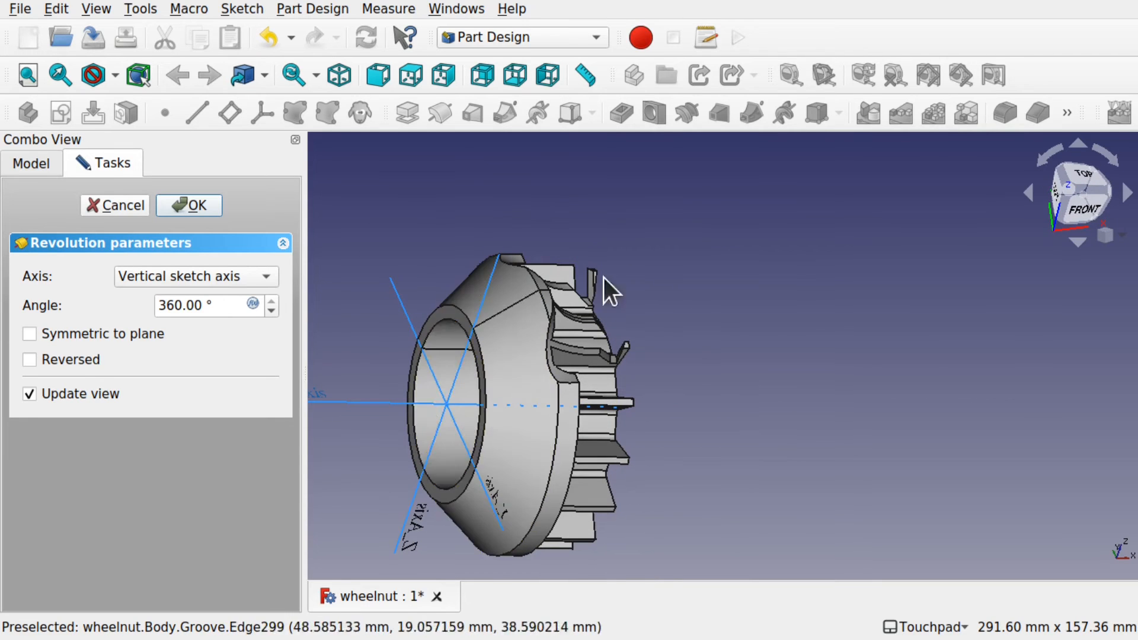
alt+middle_drag(546, 284, 650, 301)
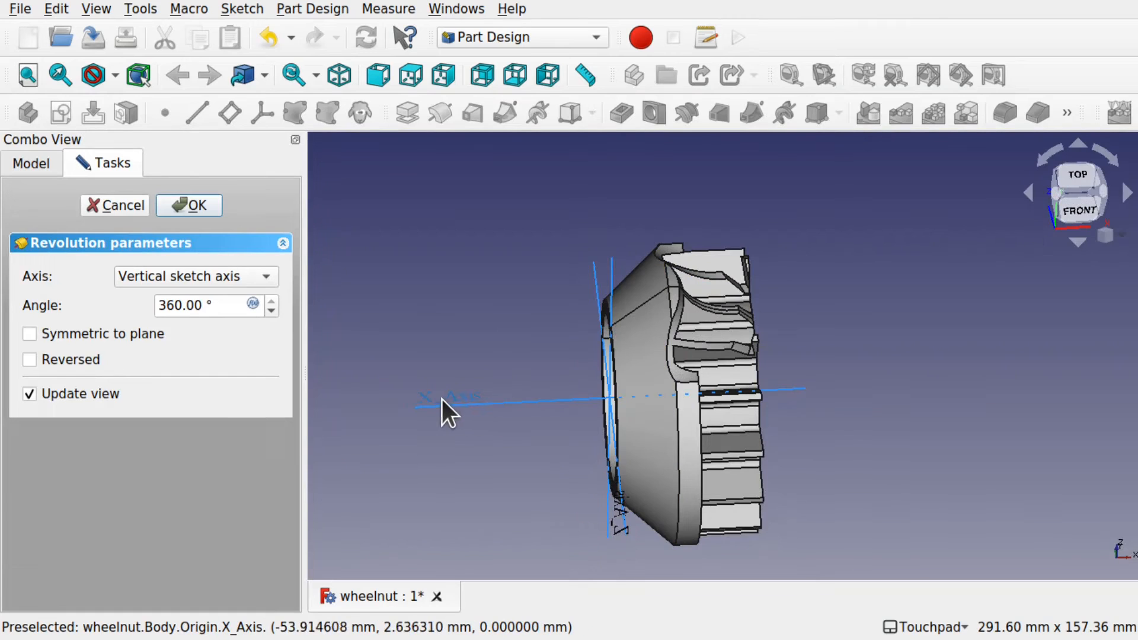
alt+middle_drag(471, 396, 412, 403)
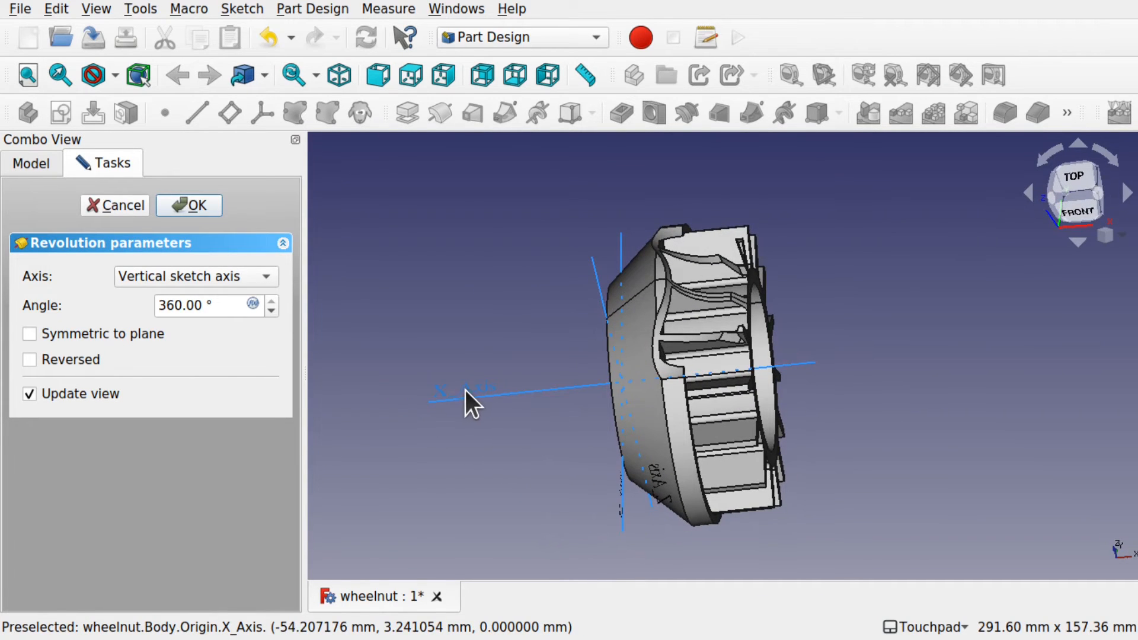
Step: Revolve the groove 360°, reversed, about the horizontal sketch axis and confirm
click(227, 266)
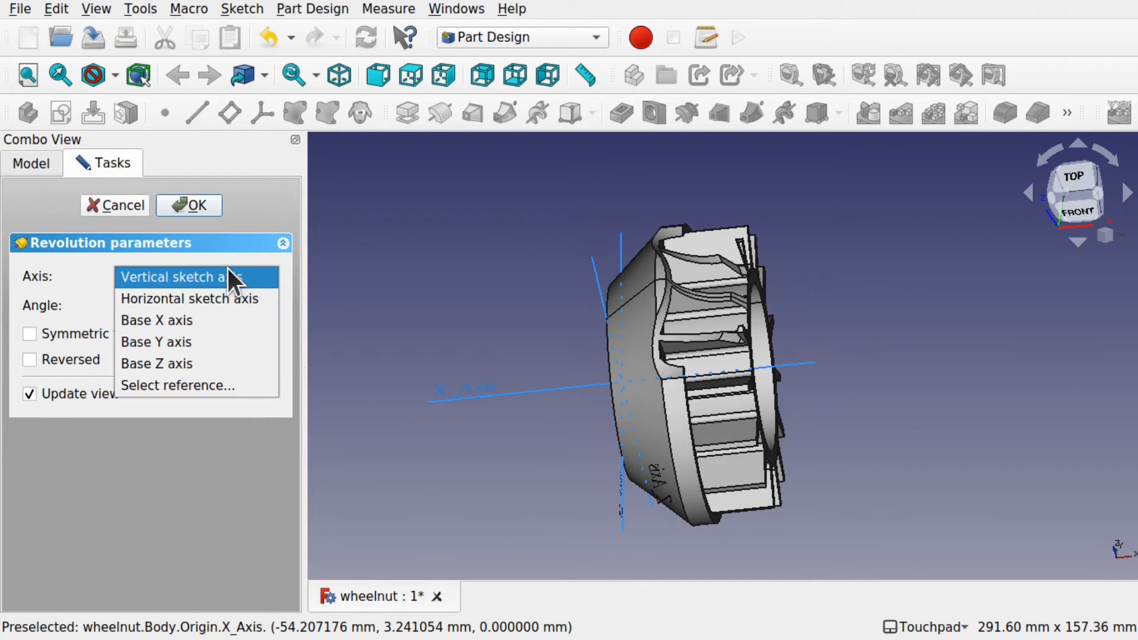
click(211, 317)
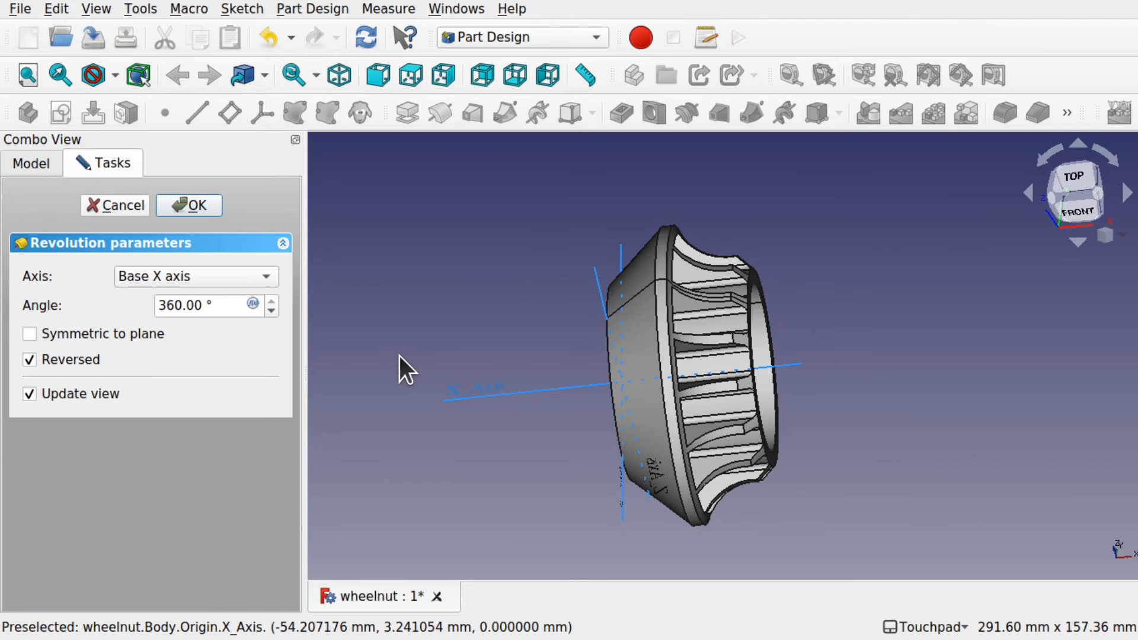
shift+drag(688, 396, 653, 397)
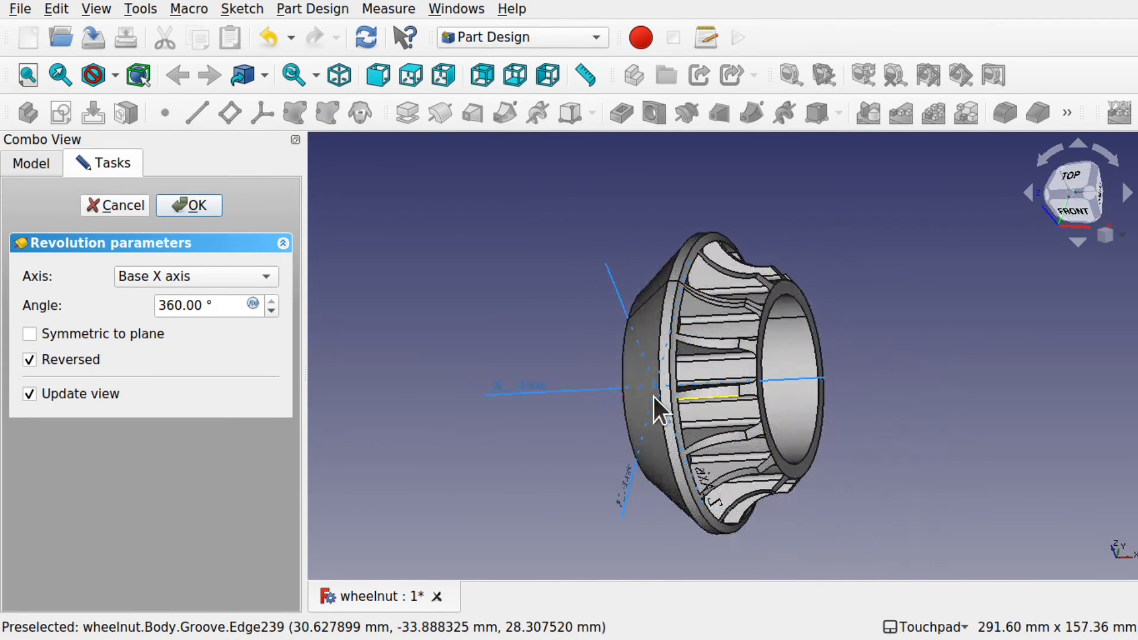
click(148, 264)
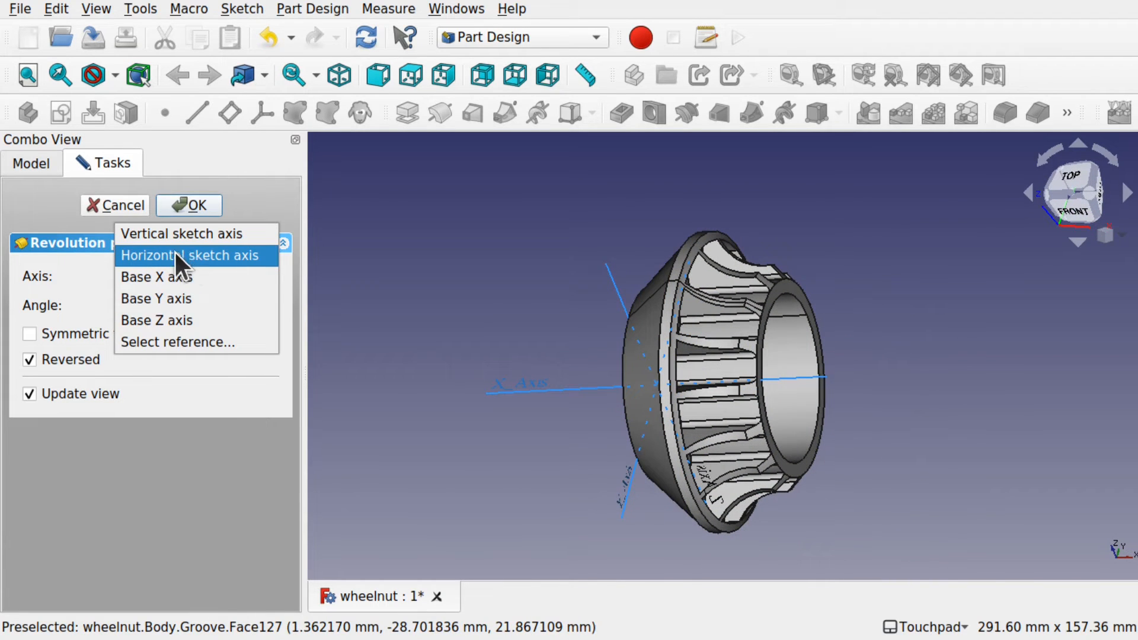
key(Escape)
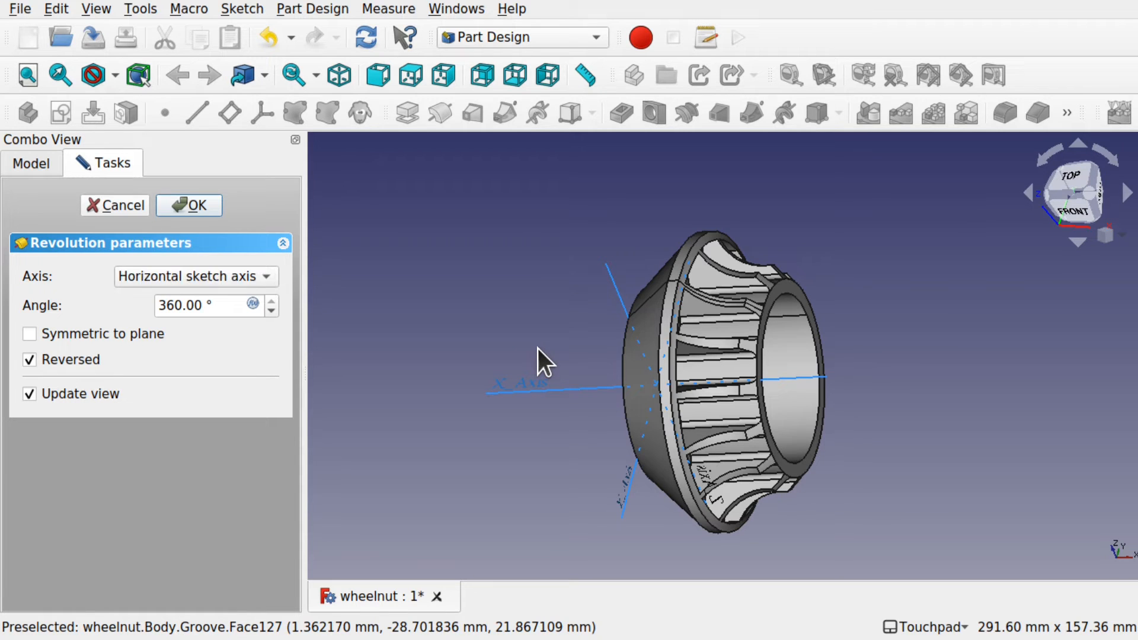
mouse_move(736, 391)
shift+mouse_down()
mouse_move(542, 371)
mouse_move(744, 417)
shift+mouse_up()
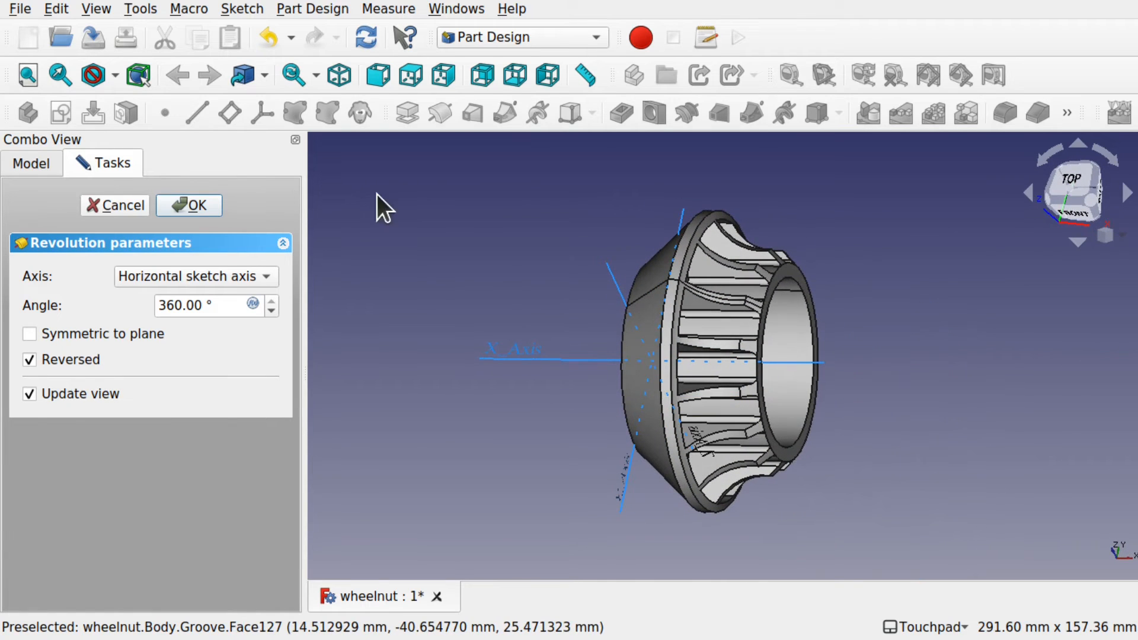
click(196, 203)
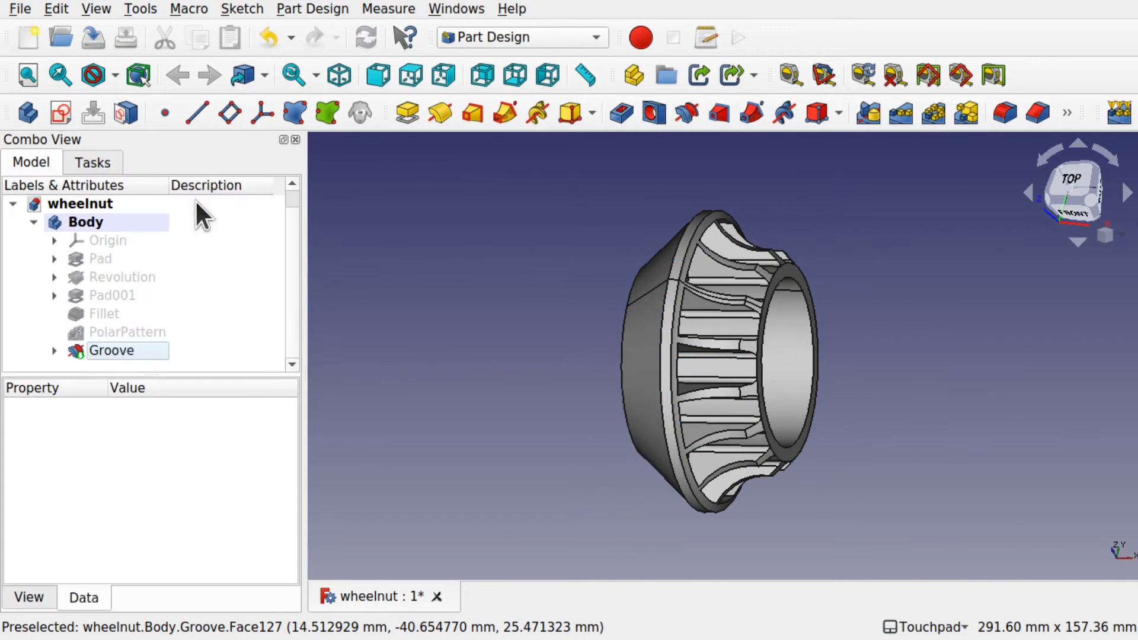
shift+drag(763, 400, 1020, 392)
scroll(815, 409, up, 4)
scroll(816, 409, up, 1)
scroll(815, 409, down, 3)
shift+drag(779, 405, 678, 415)
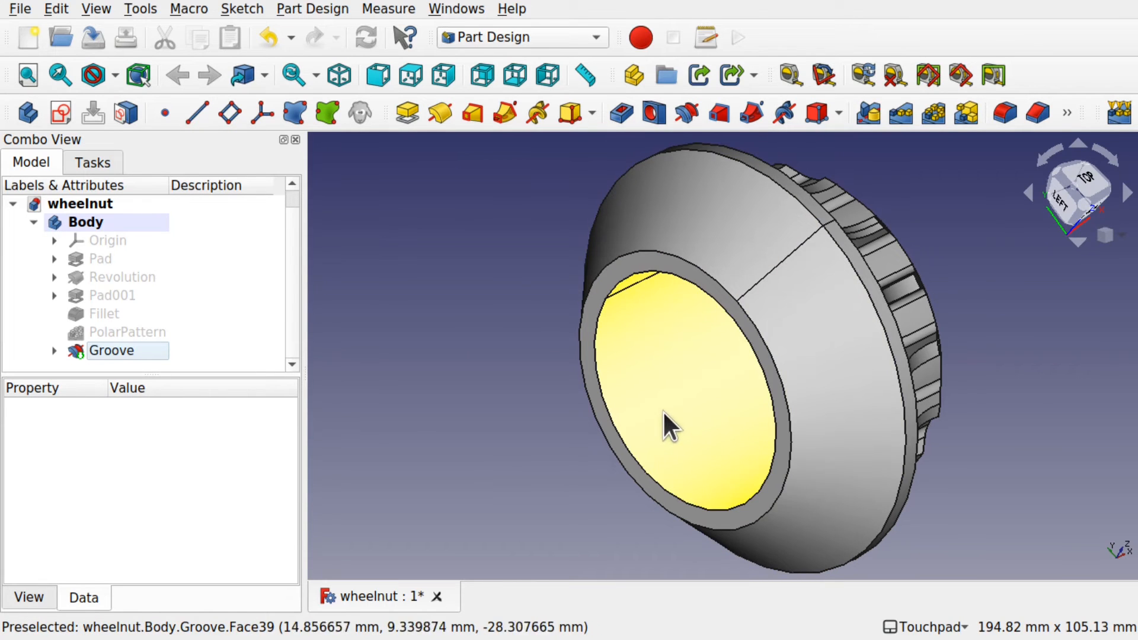
shift+drag(662, 411, 648, 391)
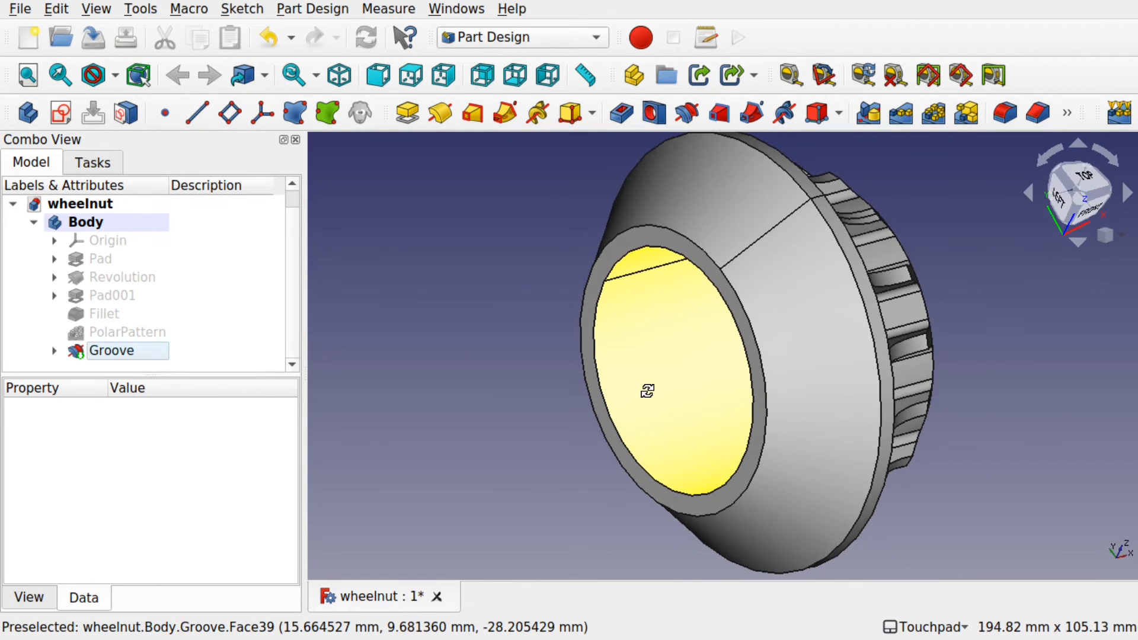
click(1084, 170)
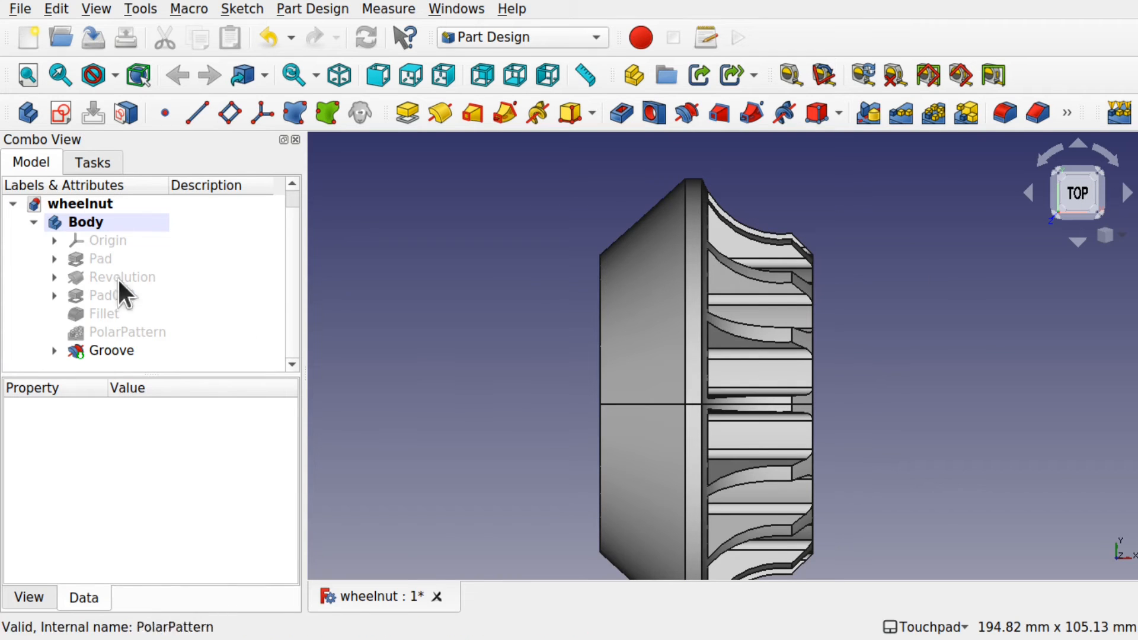
Step: Create a new sketch attached to the XY_Plane
click(59, 113)
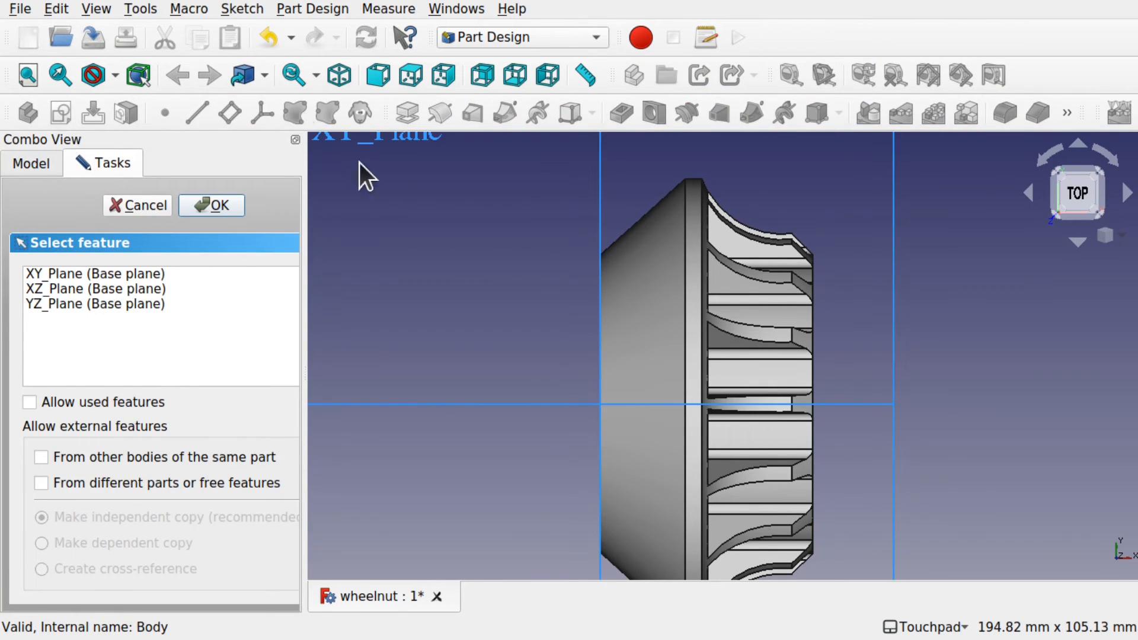
middle_drag(468, 332, 462, 368)
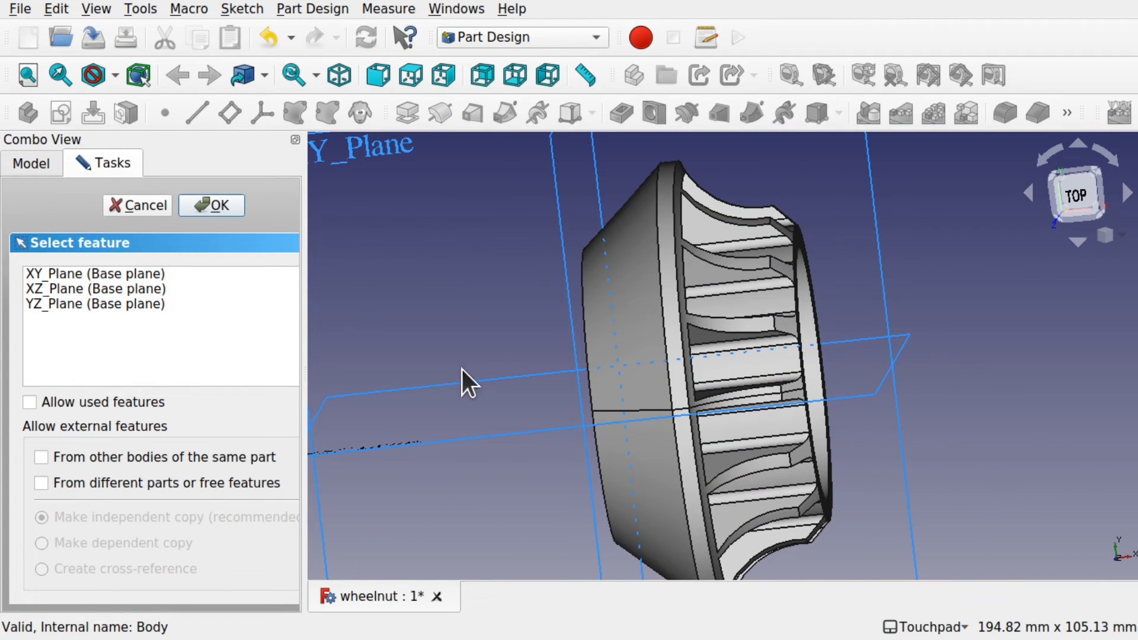
scroll(461, 368, down, 2)
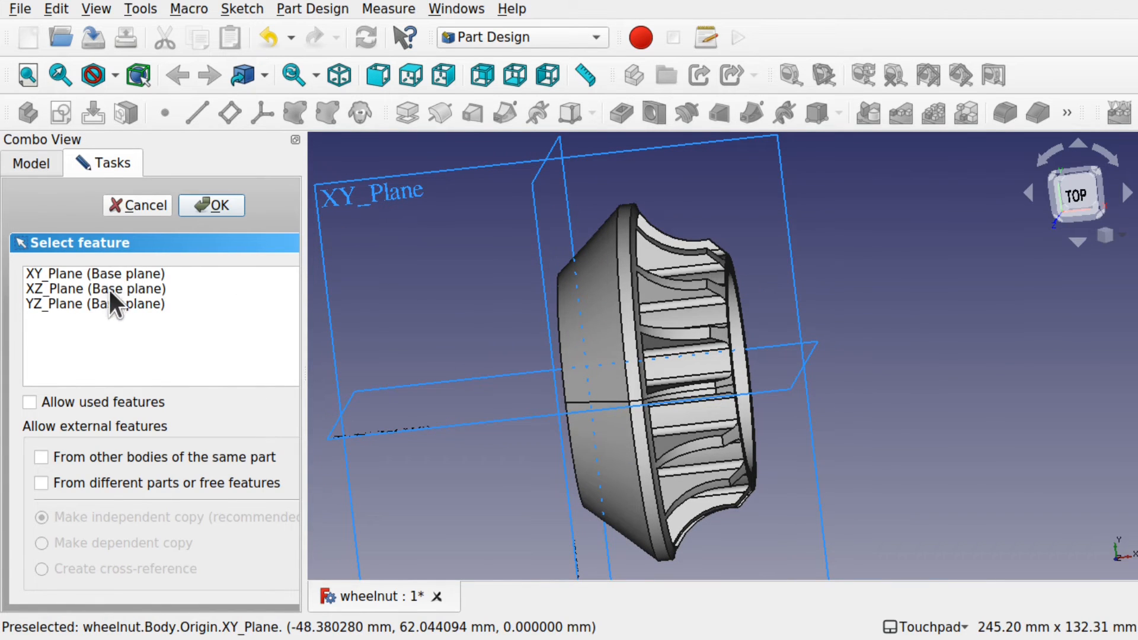
click(99, 273)
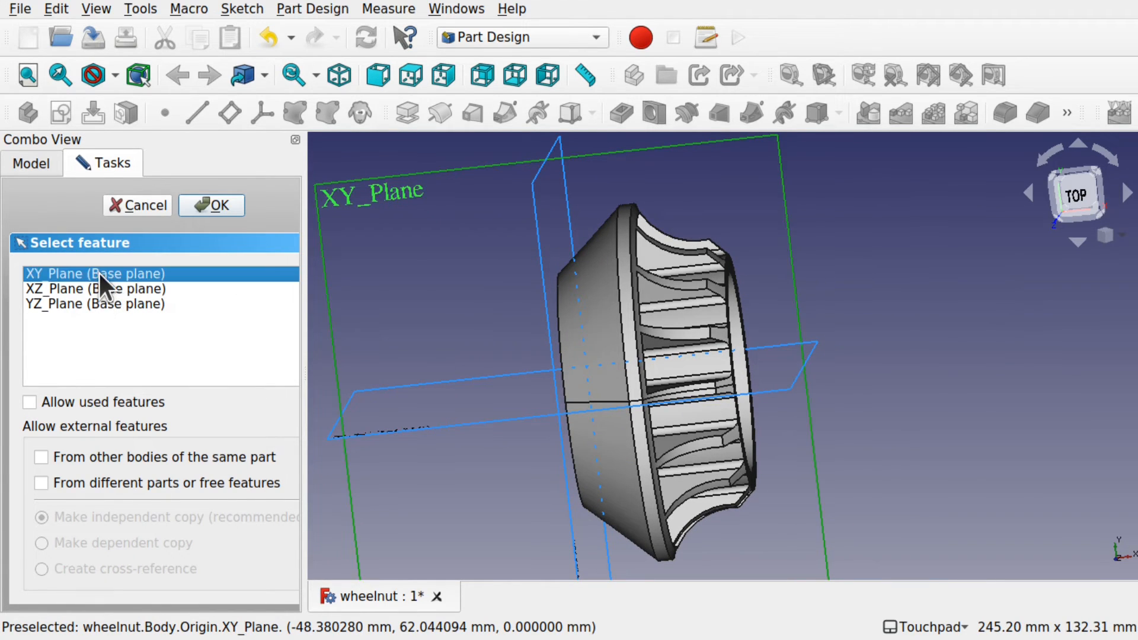
click(209, 204)
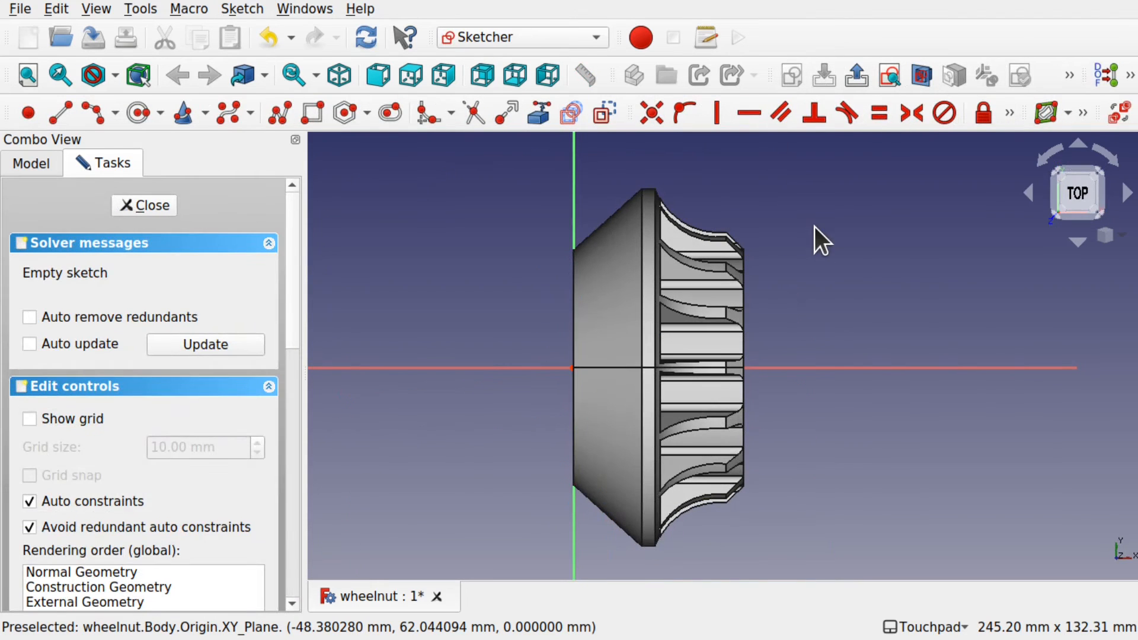
Step: Turn on Section view so the wheel nut is shown cut open
click(917, 74)
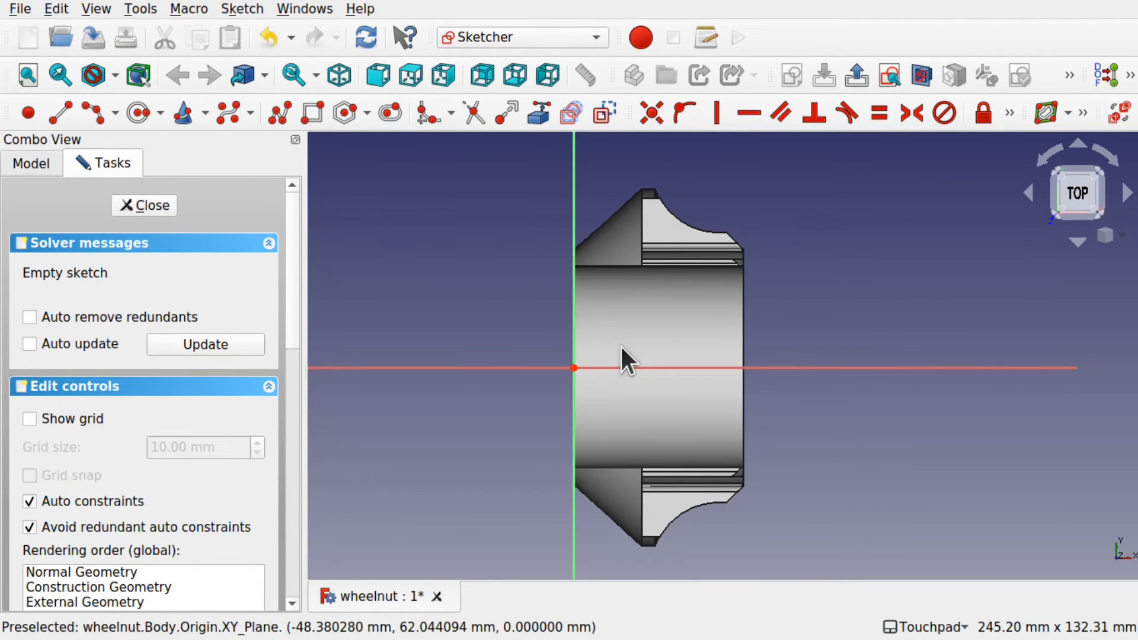
mouse_move(621, 347)
alt+mouse_down()
mouse_move(645, 351)
mouse_move(626, 349)
mouse_move(623, 371)
alt+mouse_up()
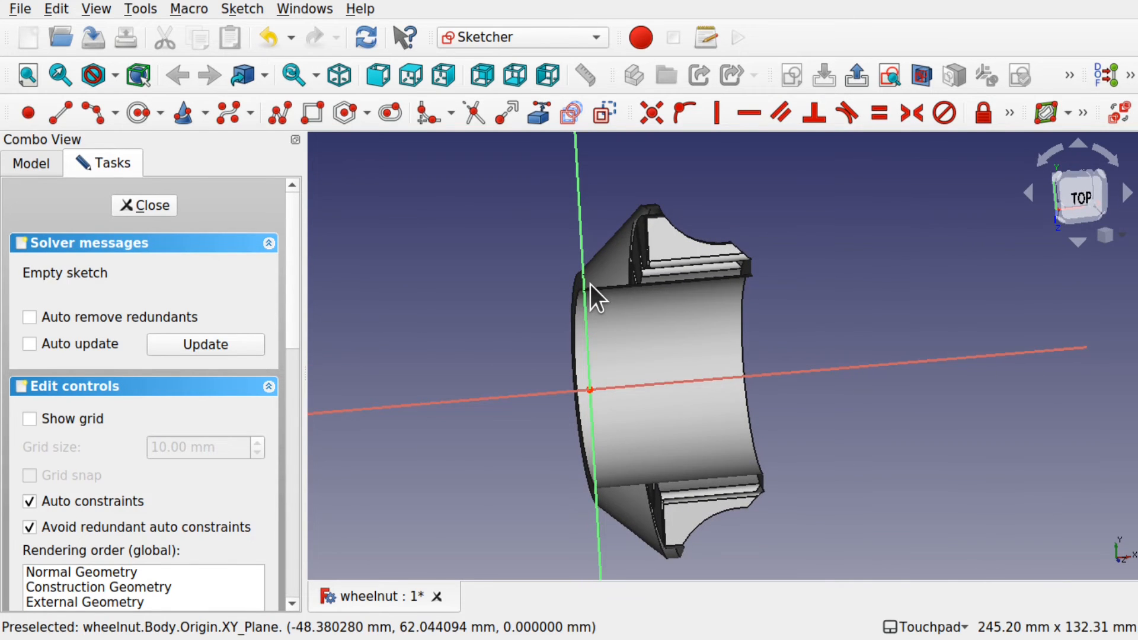
scroll(590, 285, up, 5)
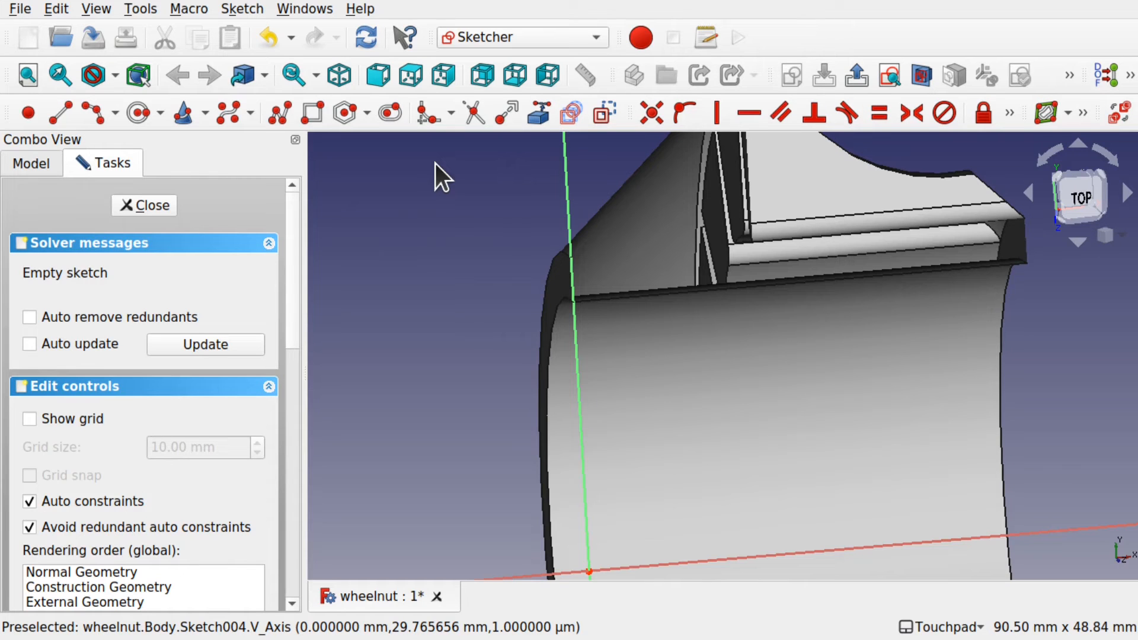
Step: Project the groove edge beside the vertical axis into the sketch as external geometry
click(283, 114)
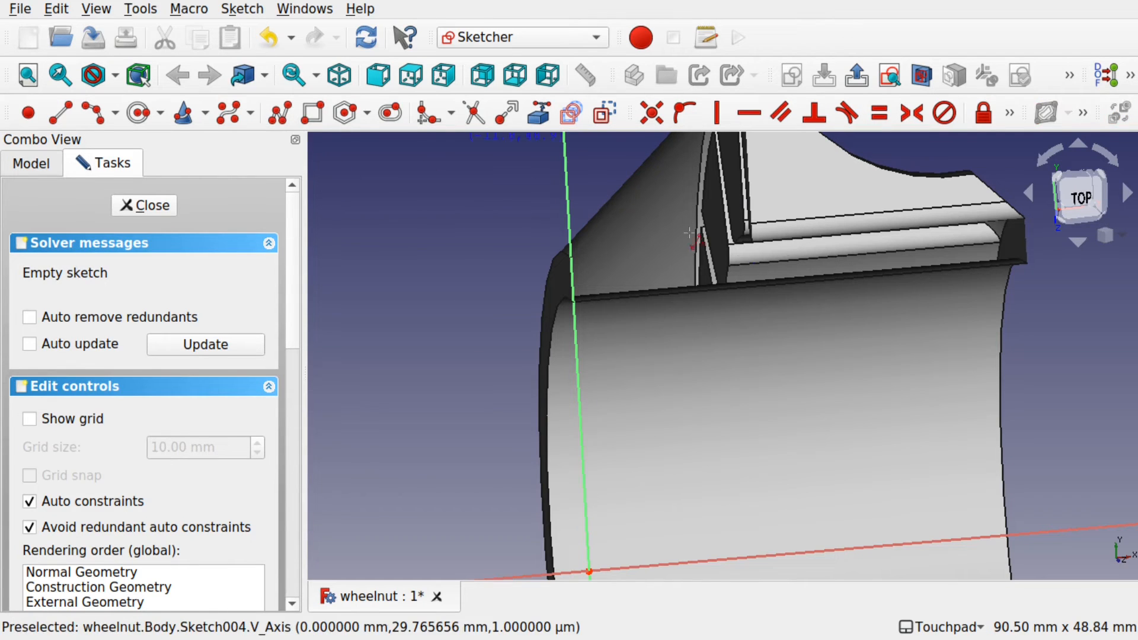
scroll(567, 308, up, 4)
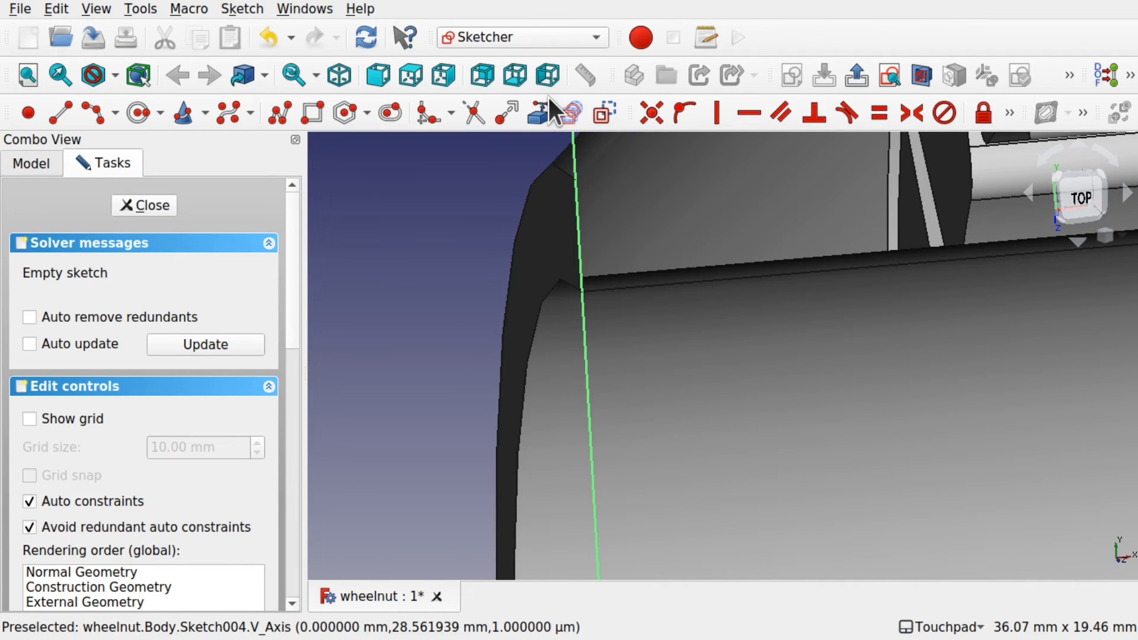
click(540, 121)
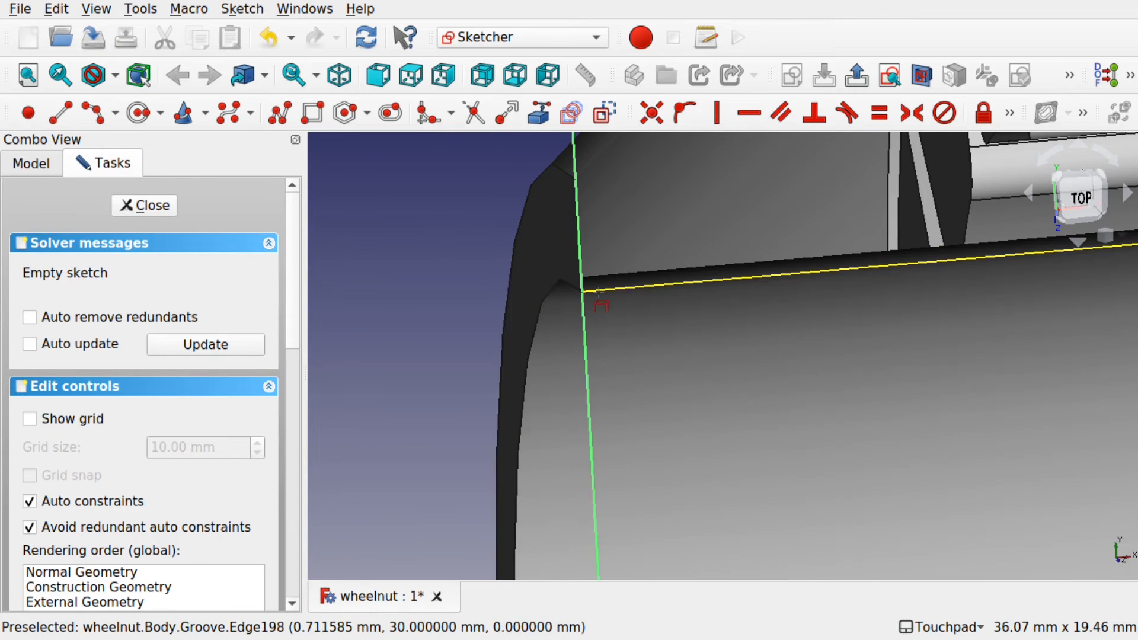
click(598, 292)
alt+drag(637, 303, 584, 284)
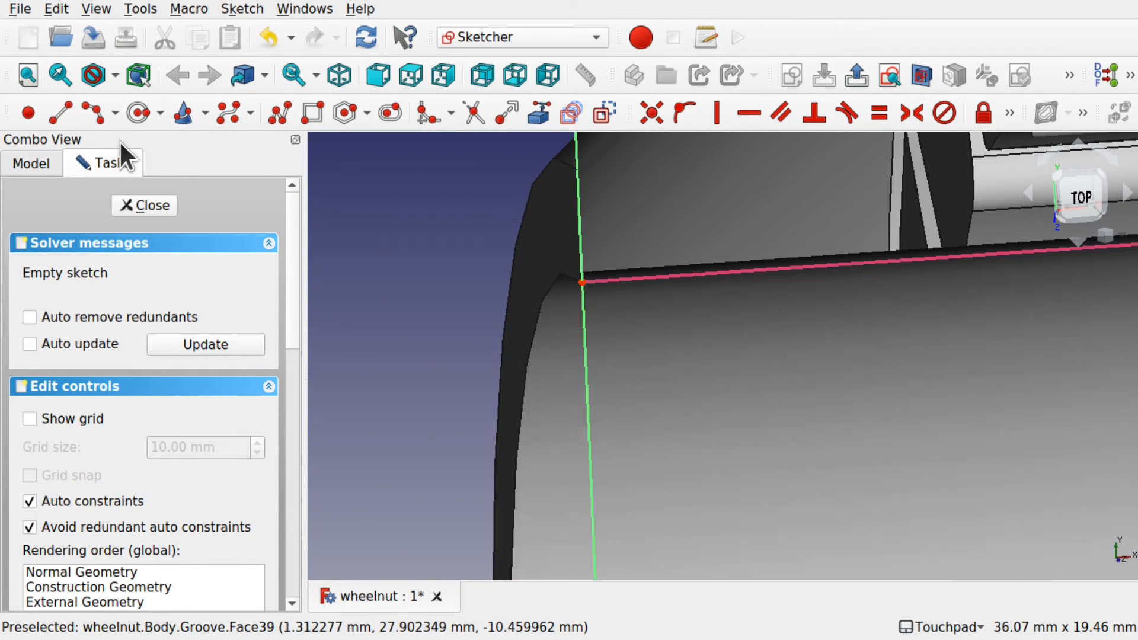
Step: Draw a closed triangular thread profile starting on the vertical axis
click(275, 119)
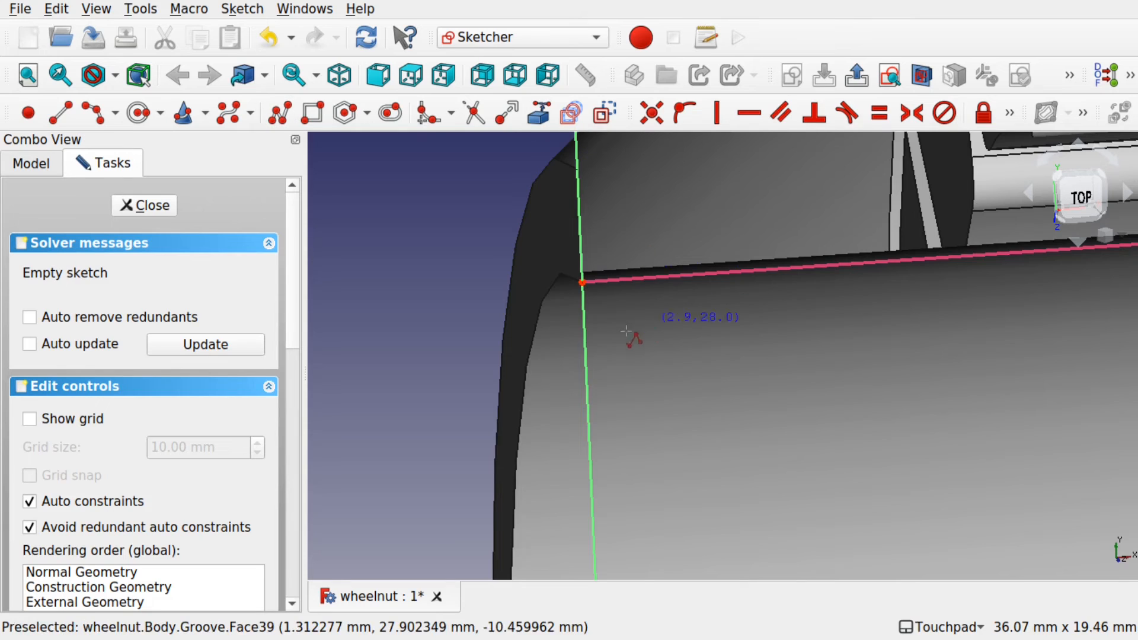
click(575, 304)
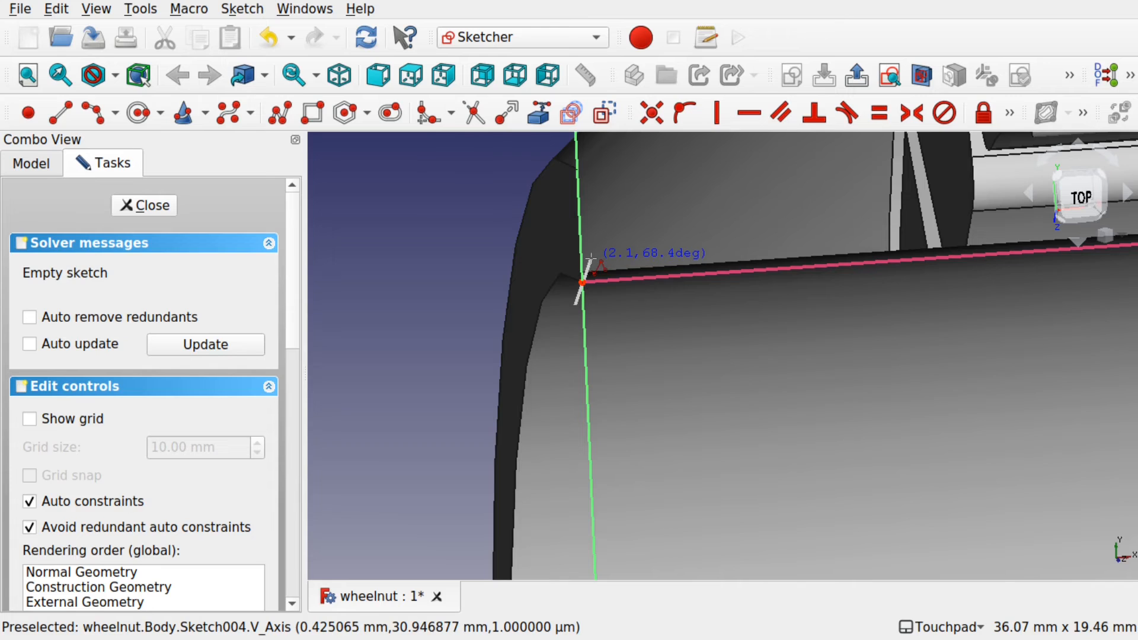
click(591, 259)
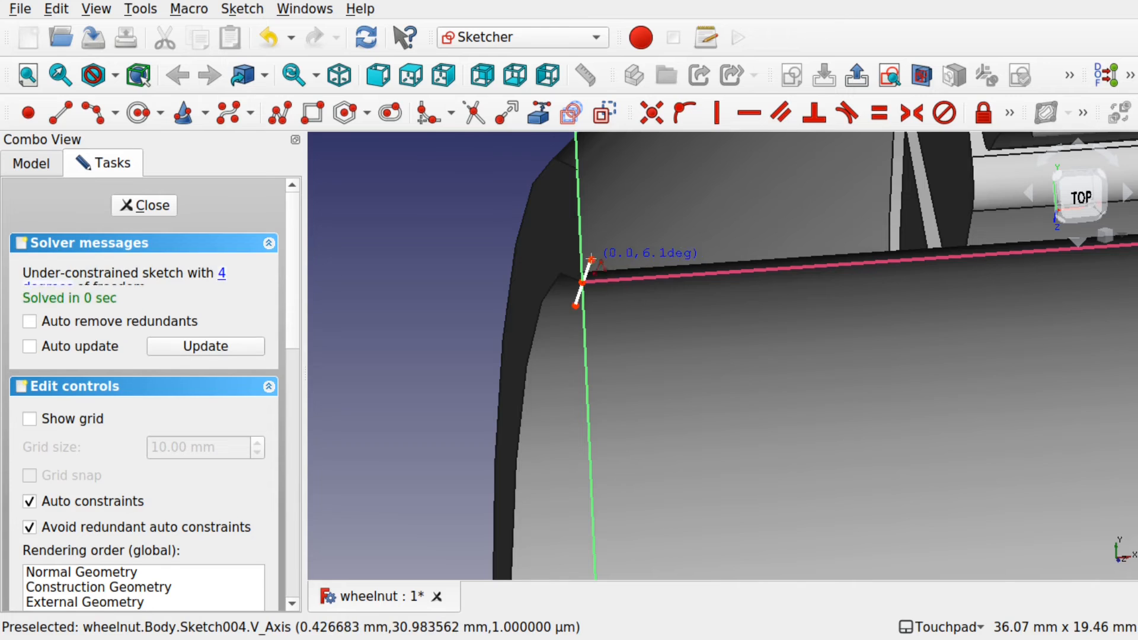
click(623, 306)
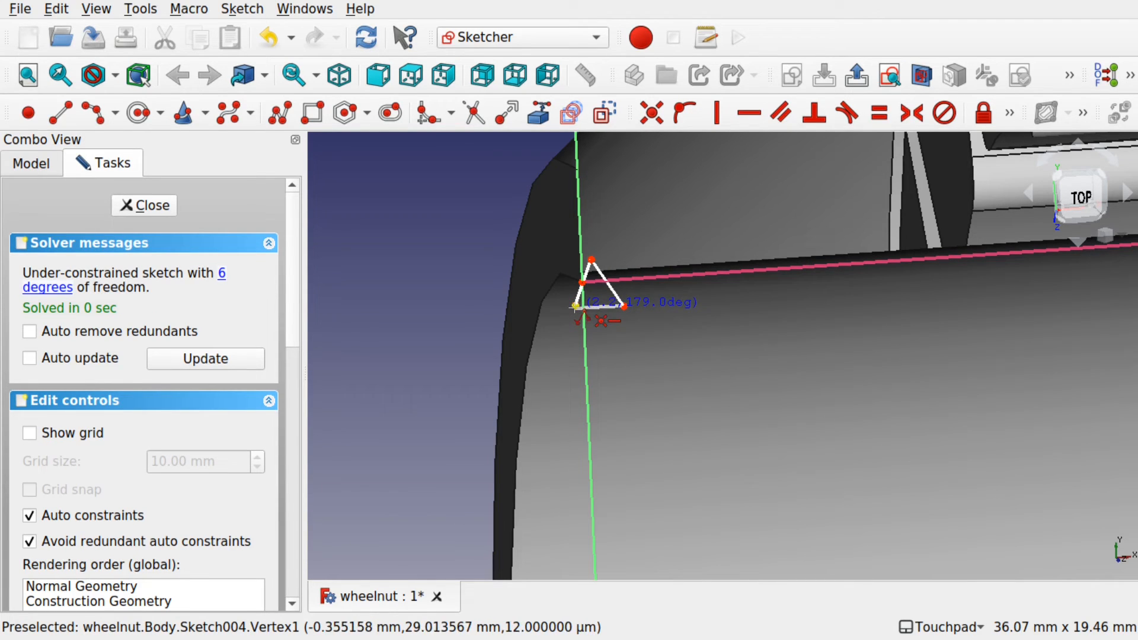
click(575, 306)
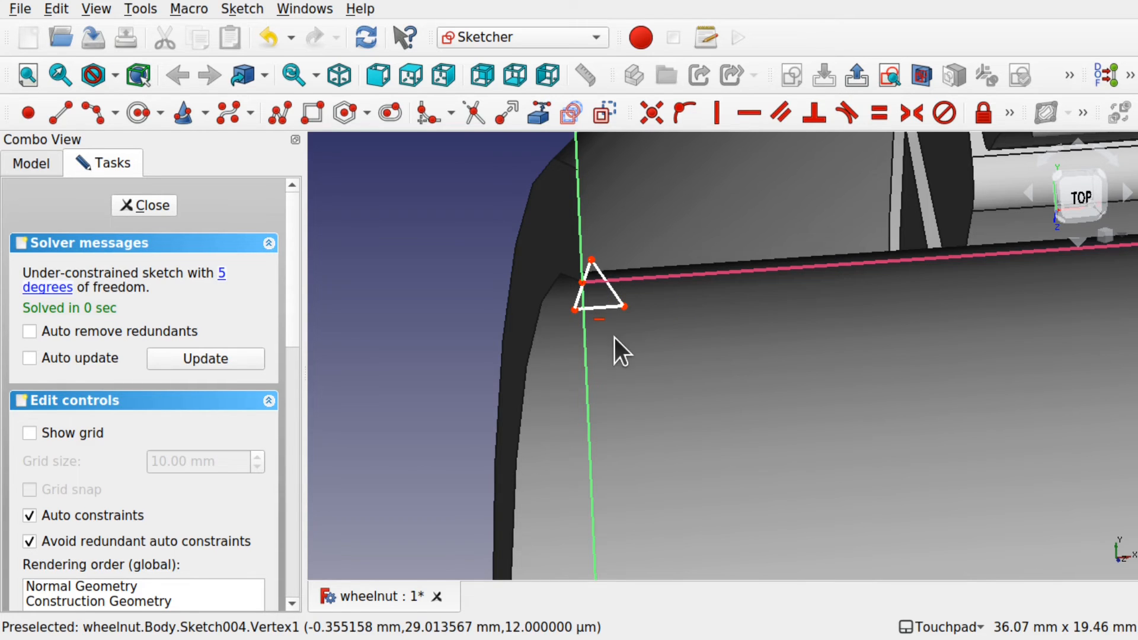
Step: Constrain all three triangle sides to equal length
double_click(616, 292)
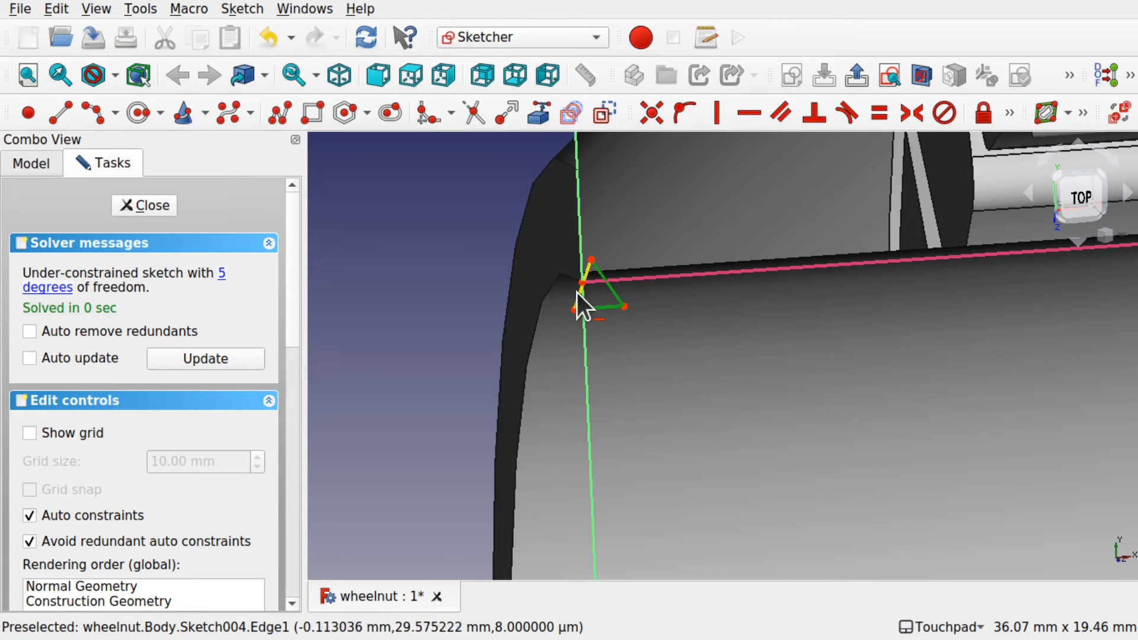
click(876, 113)
scroll(590, 291, up, 5)
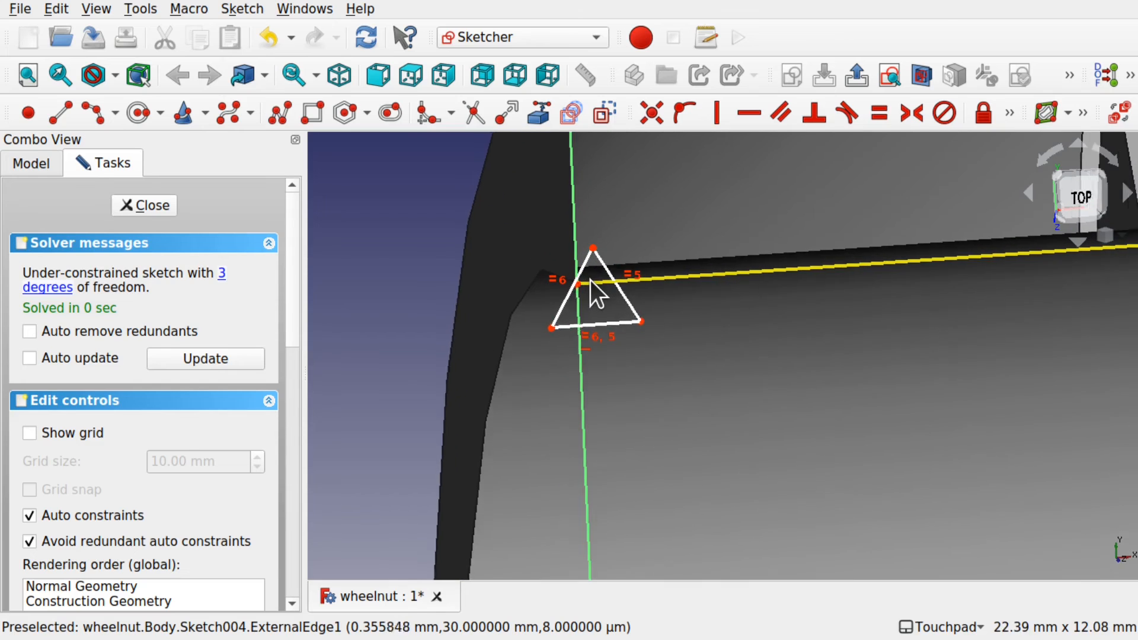
scroll(609, 362, up, 1)
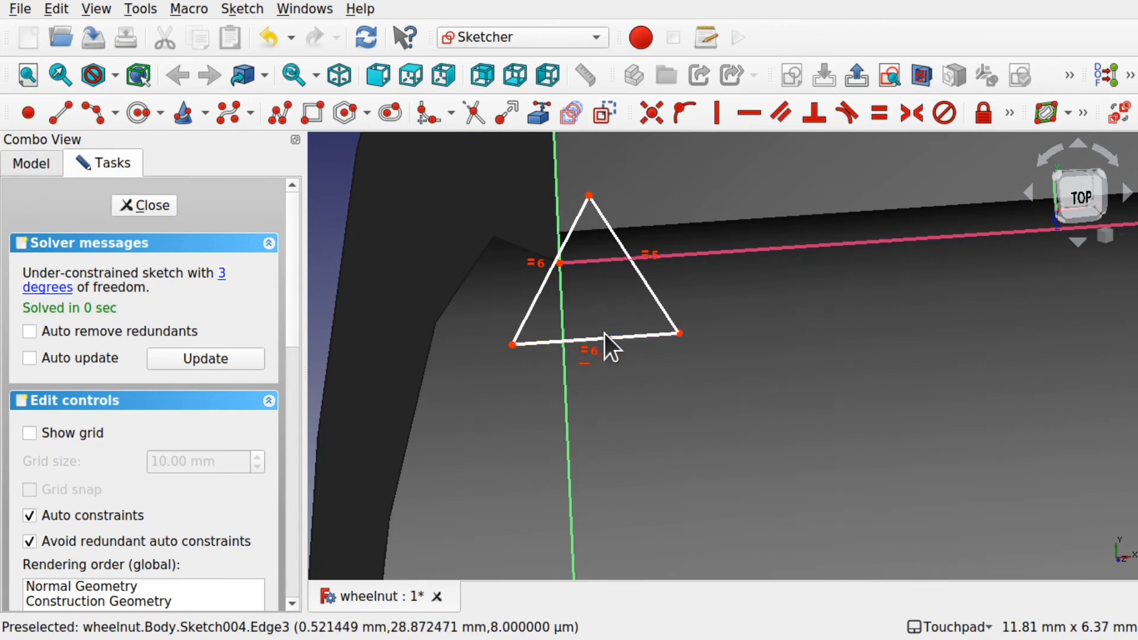
Step: Pin the triangle's left vertex onto the groove reference edge, then close the sketch
mouse_move(617, 334)
mouse_down()
mouse_move(610, 312)
mouse_move(577, 308)
mouse_move(621, 308)
mouse_move(630, 318)
mouse_up()
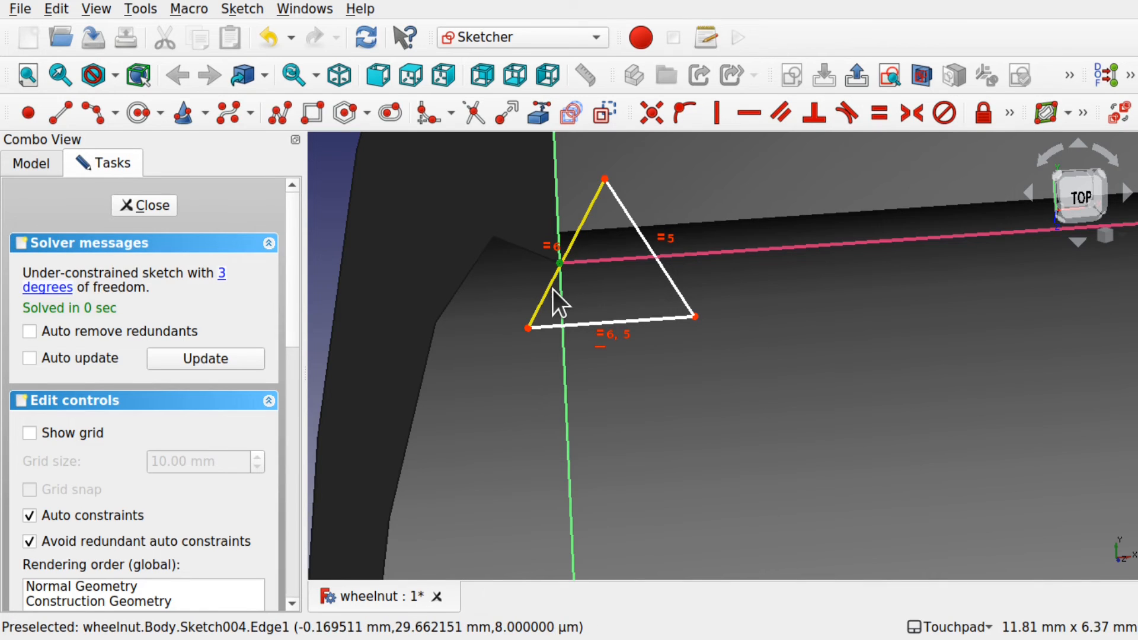
click(551, 291)
click(676, 115)
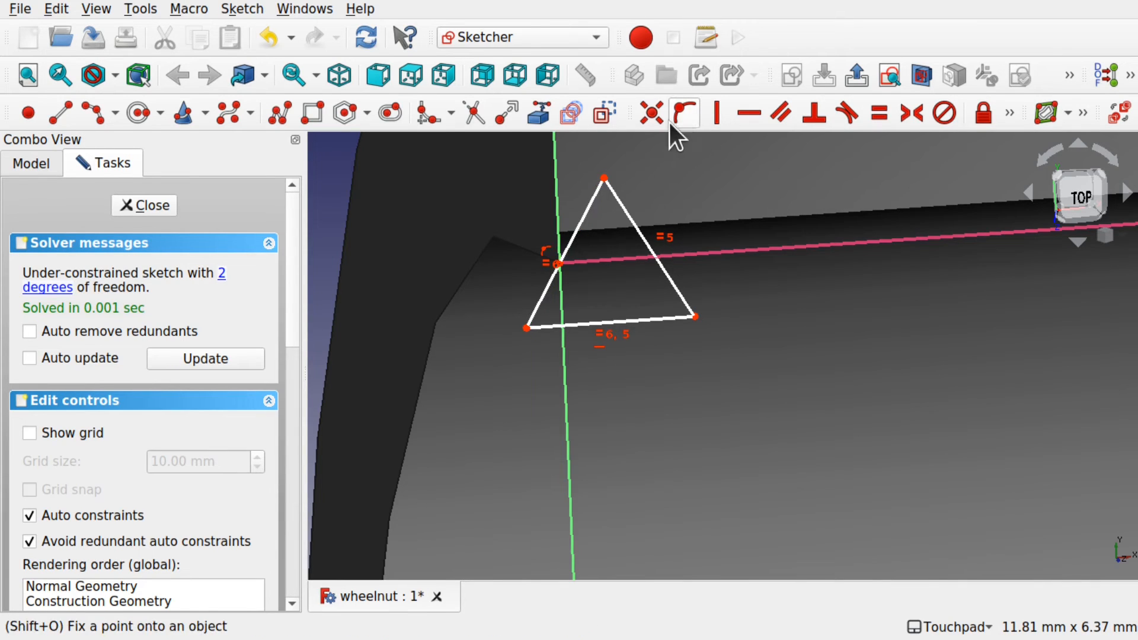
mouse_move(608, 323)
mouse_down()
mouse_move(602, 339)
mouse_move(610, 301)
mouse_up()
click(161, 207)
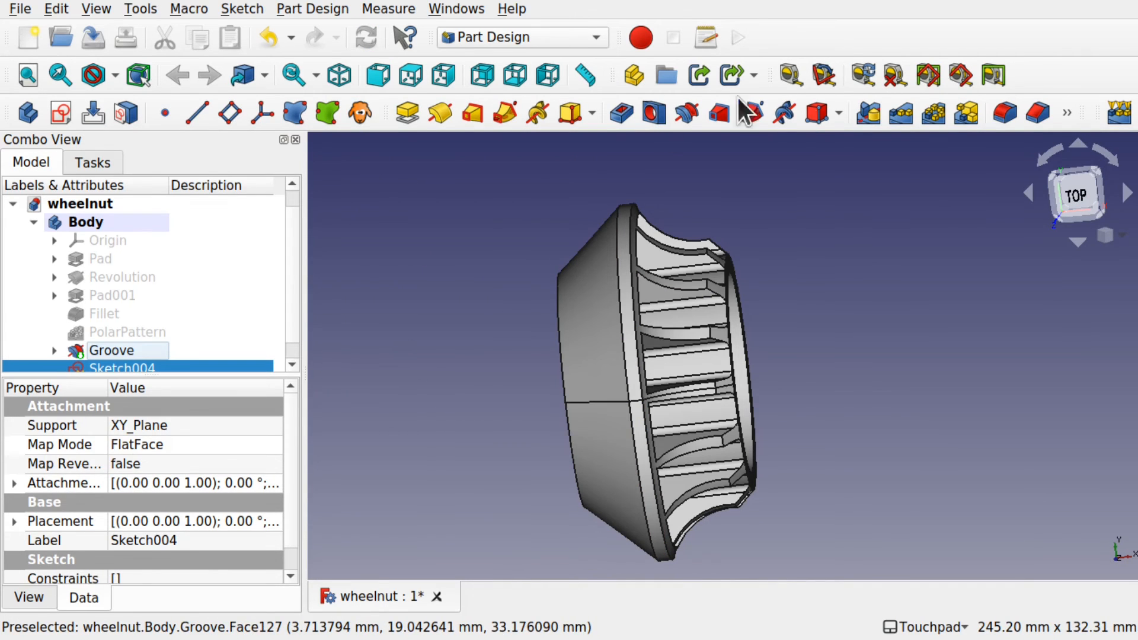
Step: Select Sketch004 and start a Subtractive Helix from it inside the nut's bore
alt+drag(613, 363, 694, 351)
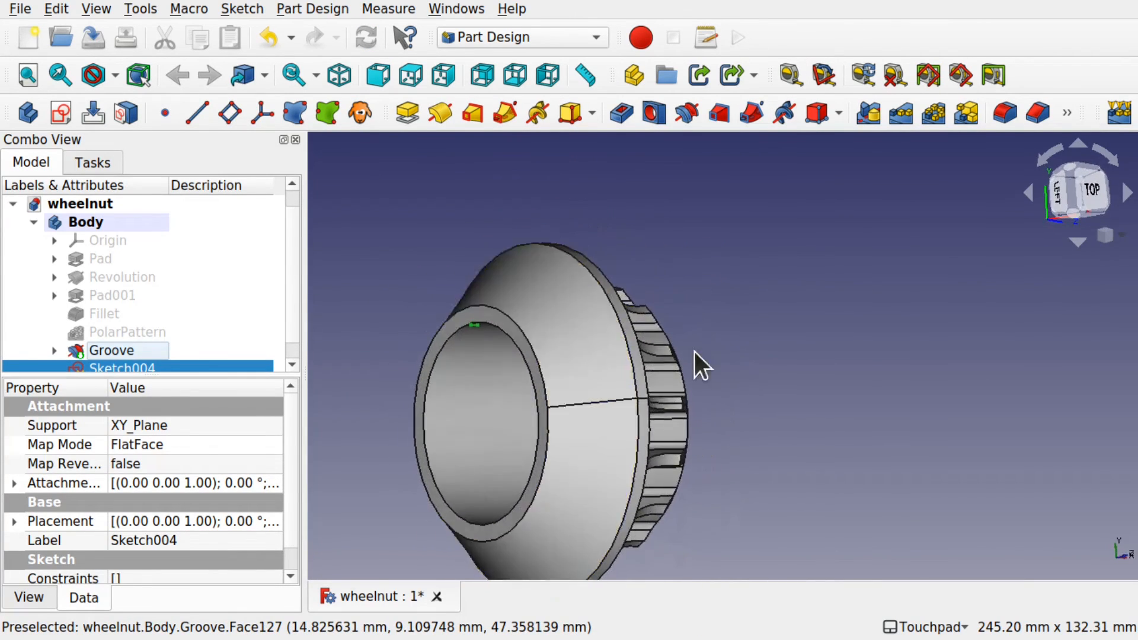
alt+drag(482, 325, 665, 351)
scroll(519, 339, up, 3)
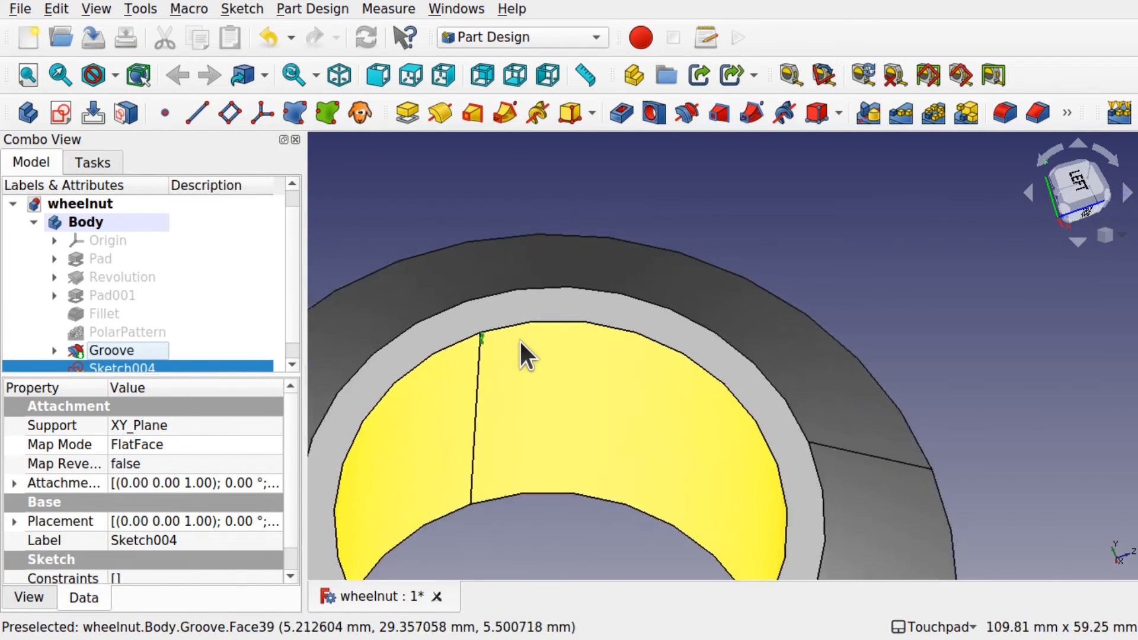
scroll(519, 339, up, 2)
alt+drag(519, 339, 310, 354)
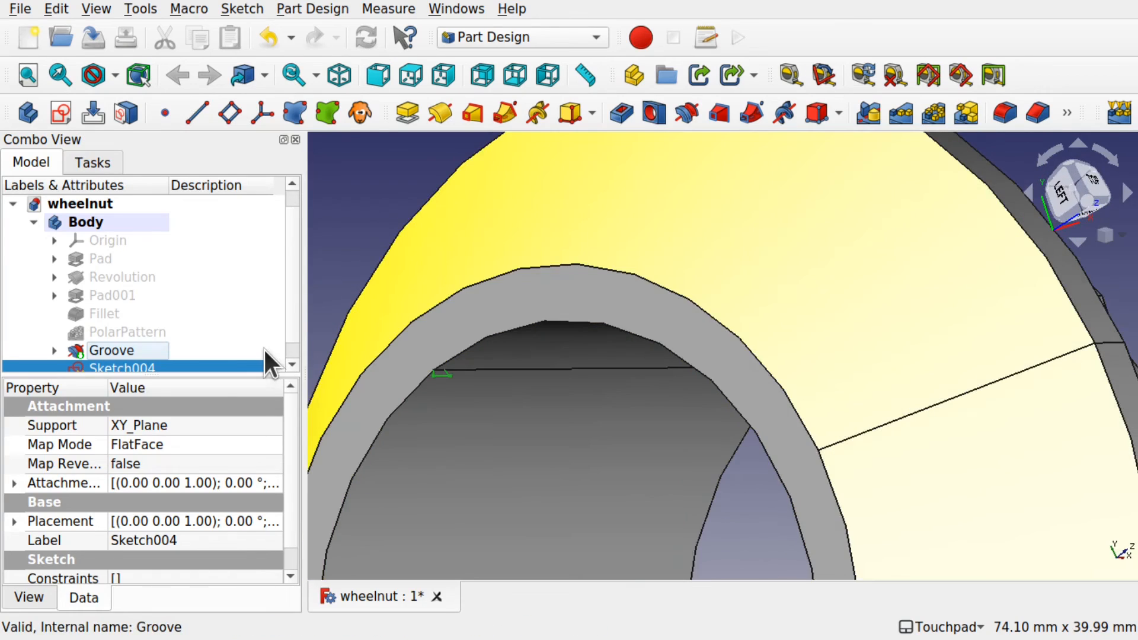
click(291, 364)
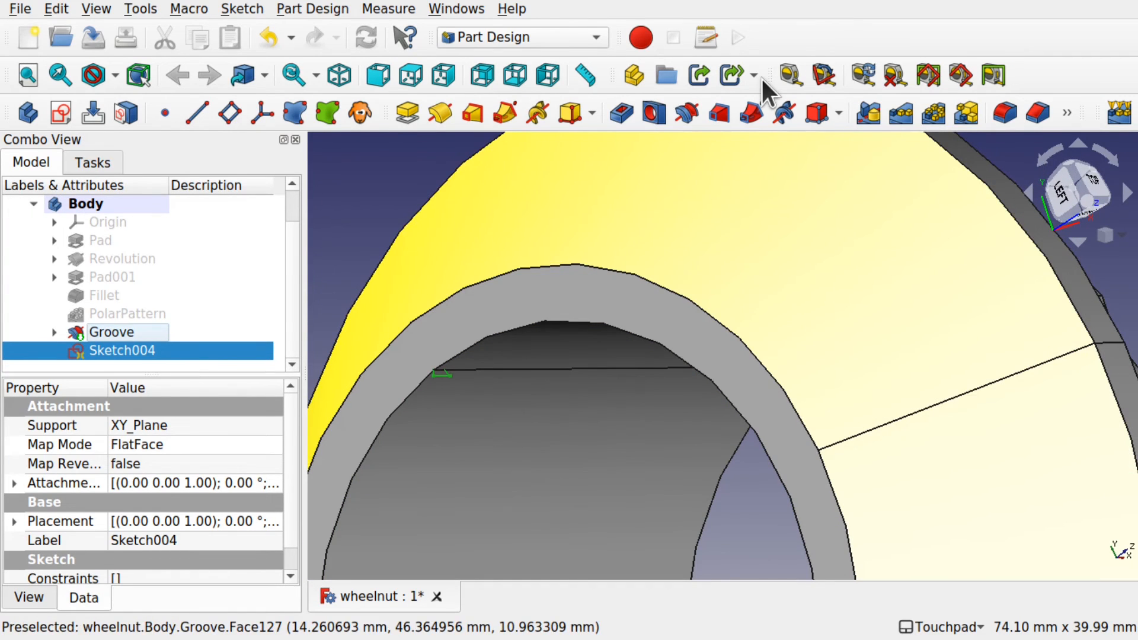
click(784, 112)
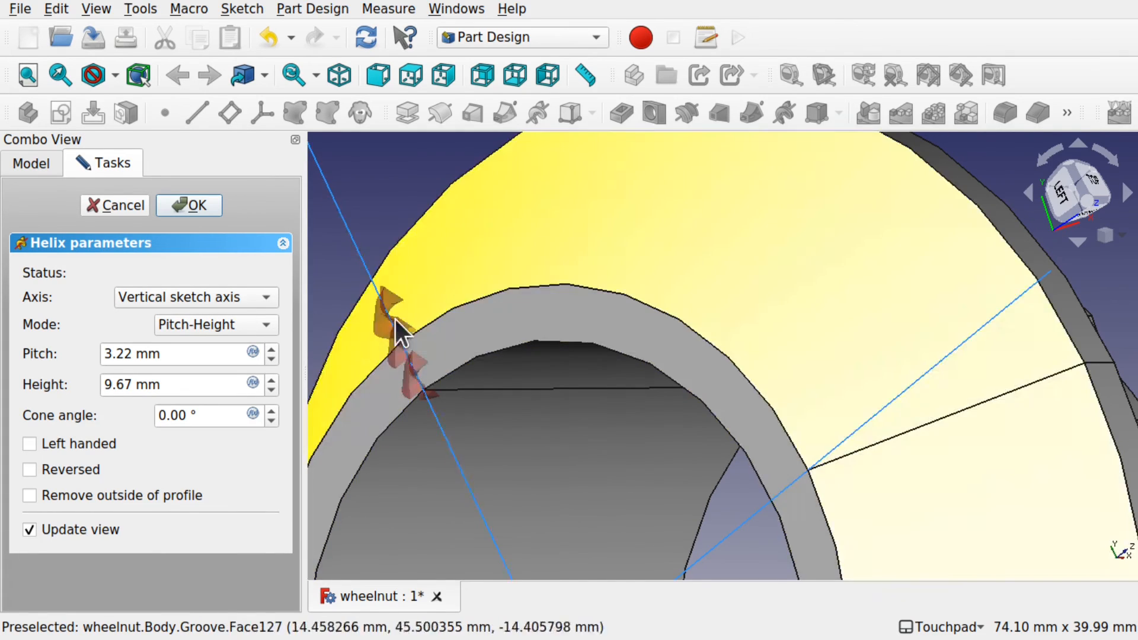
Step: Set the helix to the horizontal sketch axis with 1.22 mm pitch and 10 mm height
alt+drag(415, 338, 451, 371)
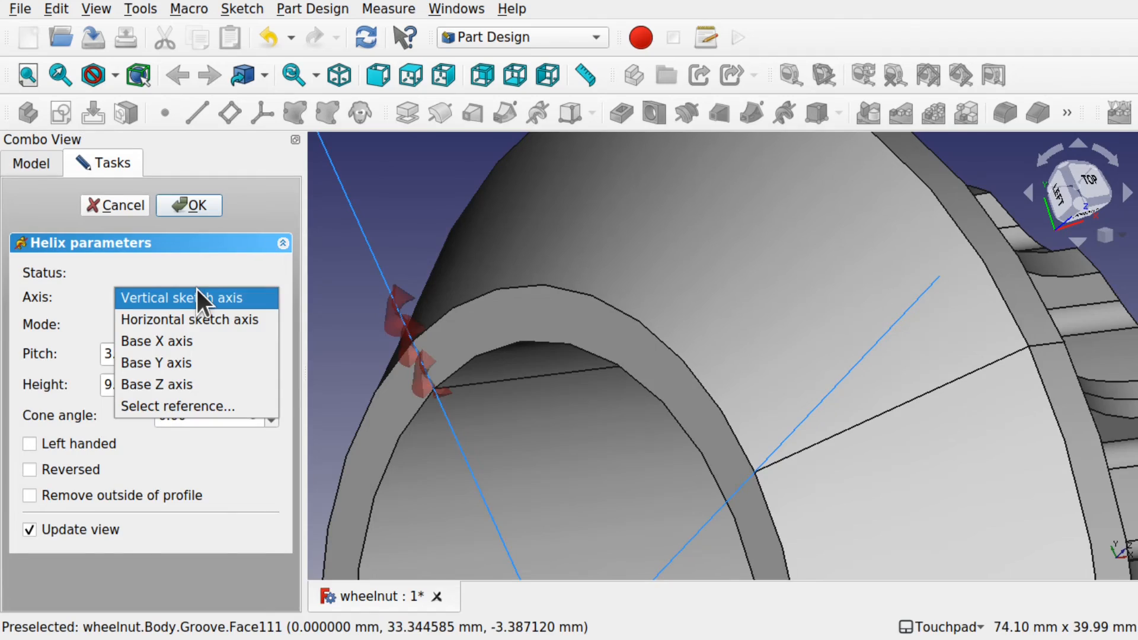
click(203, 319)
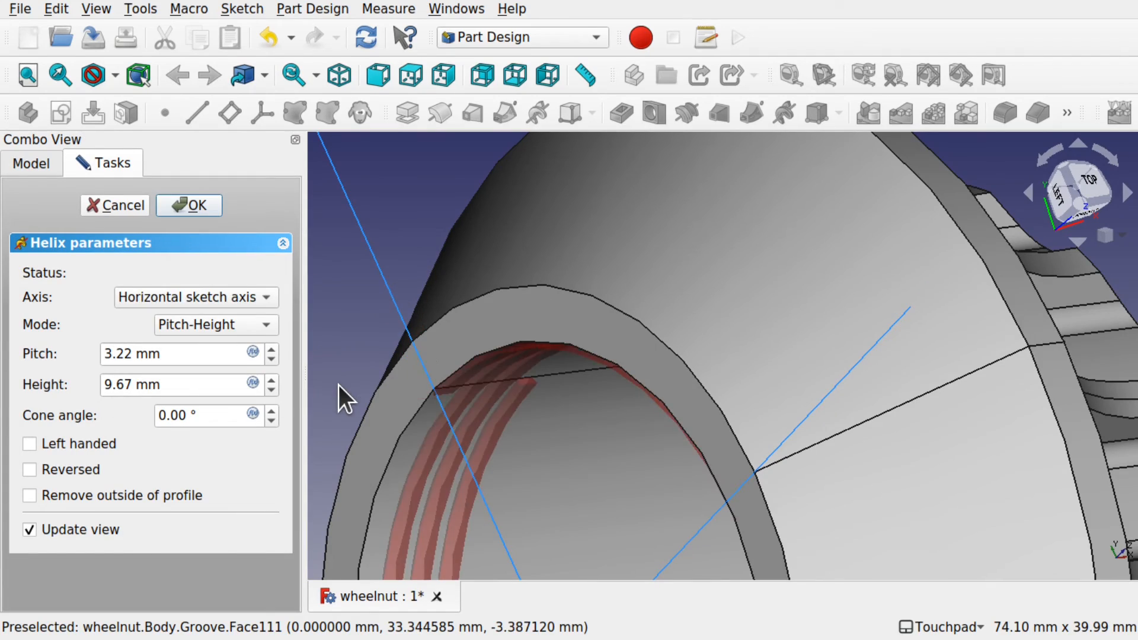
mouse_move(649, 427)
shift+mouse_down()
mouse_move(683, 372)
mouse_move(634, 338)
mouse_move(597, 386)
mouse_move(617, 398)
shift+mouse_up()
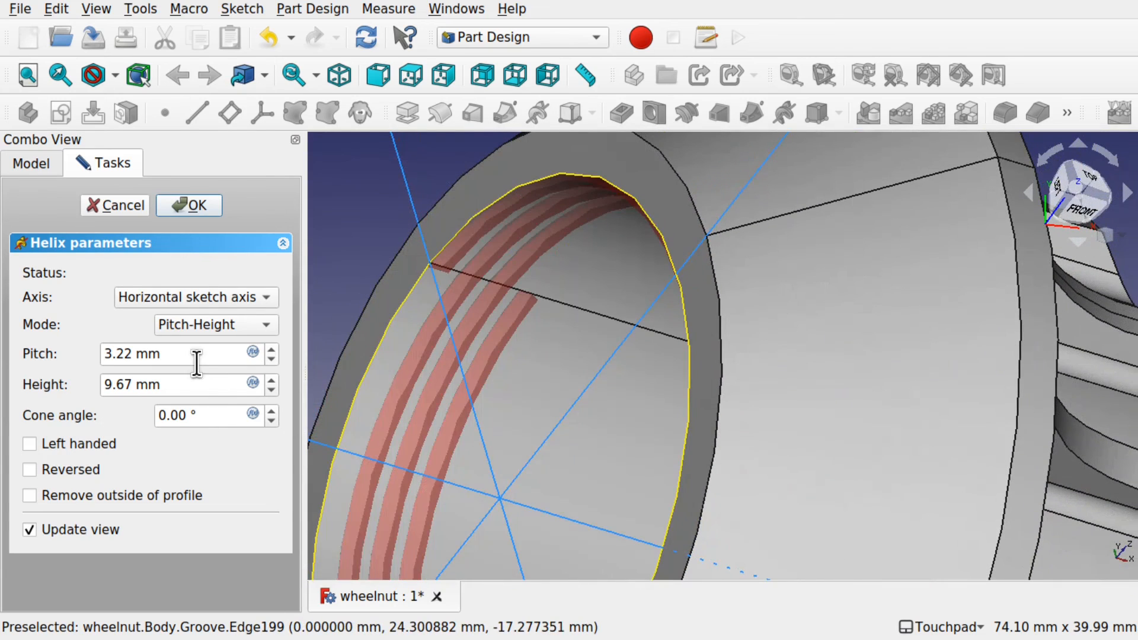
click(271, 358)
click(271, 358)
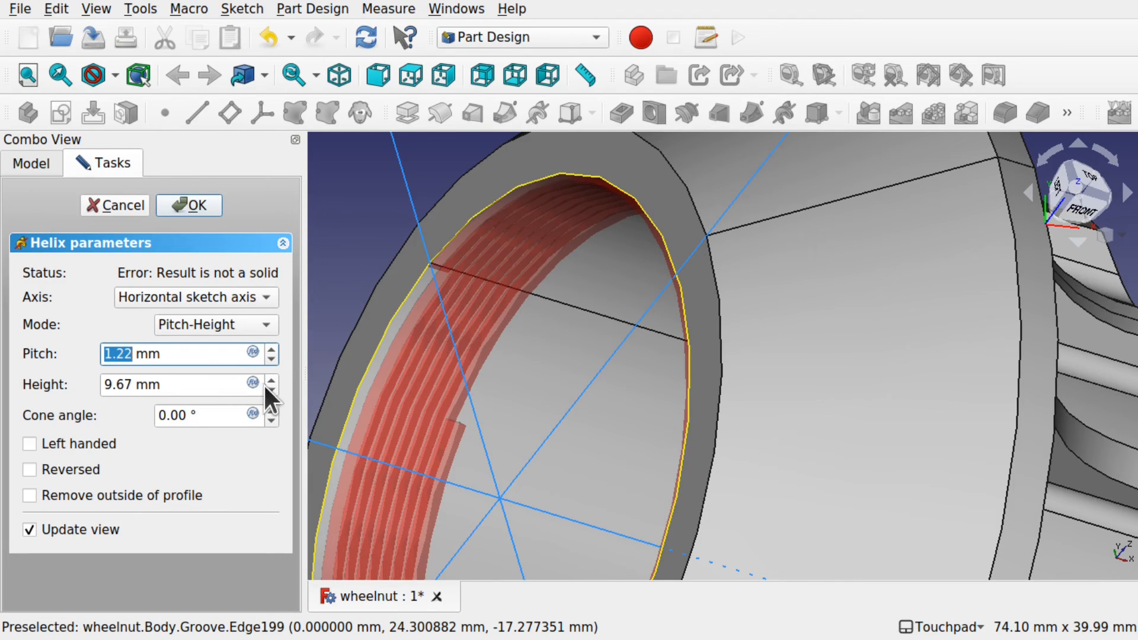
drag(136, 385, 50, 385)
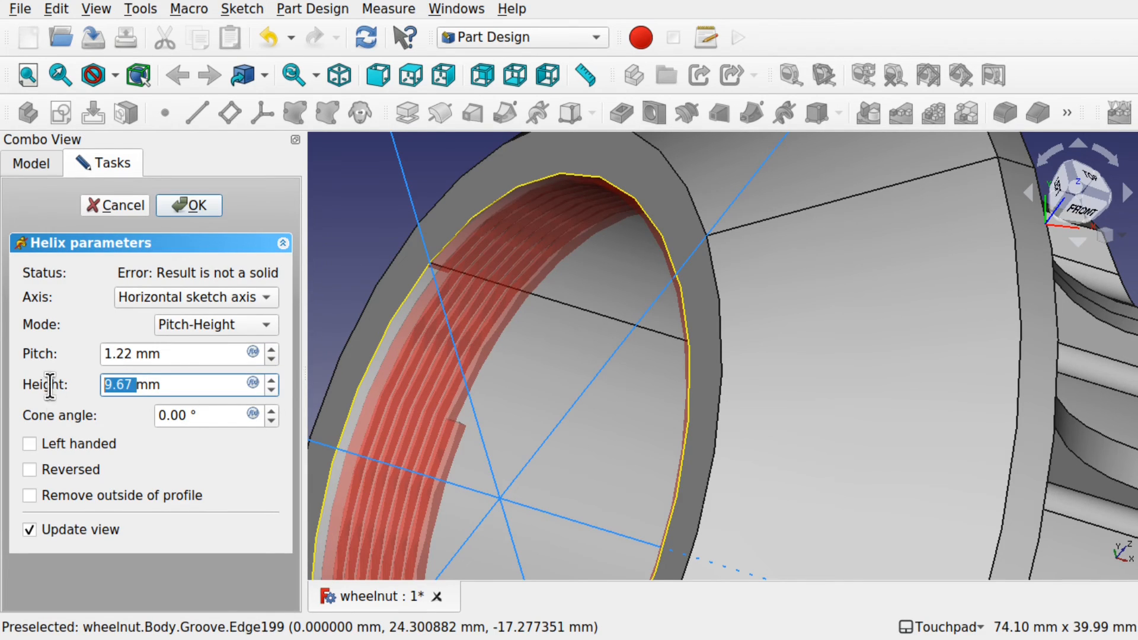
text(10)
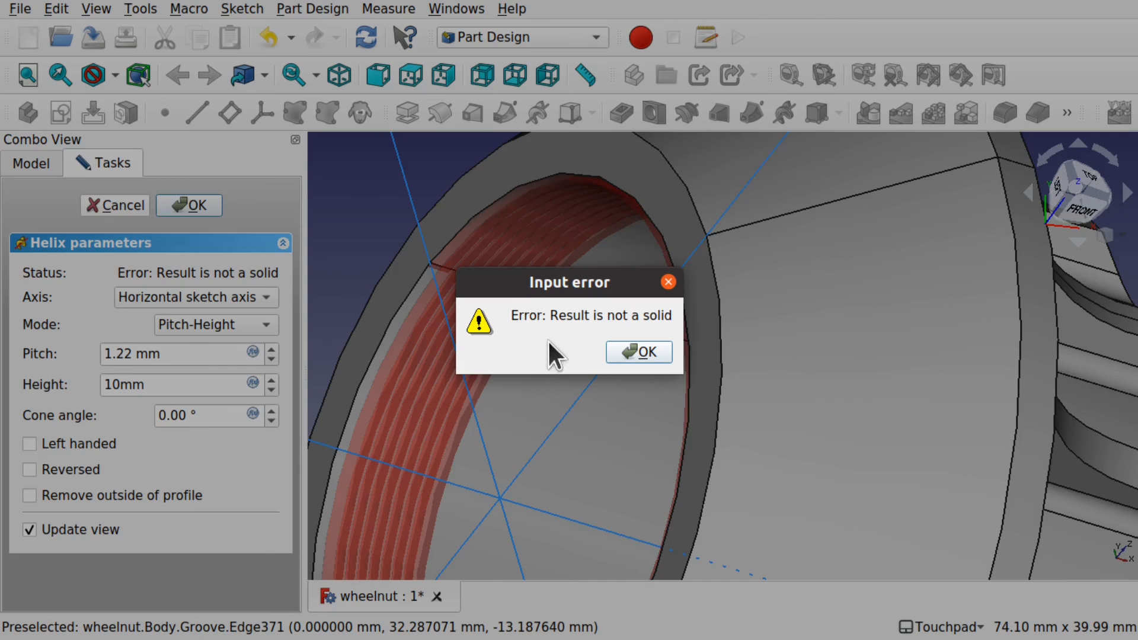
Step: Dismiss the not-a-solid error, raise the pitch to 2 mm and accept the helix cut
click(638, 353)
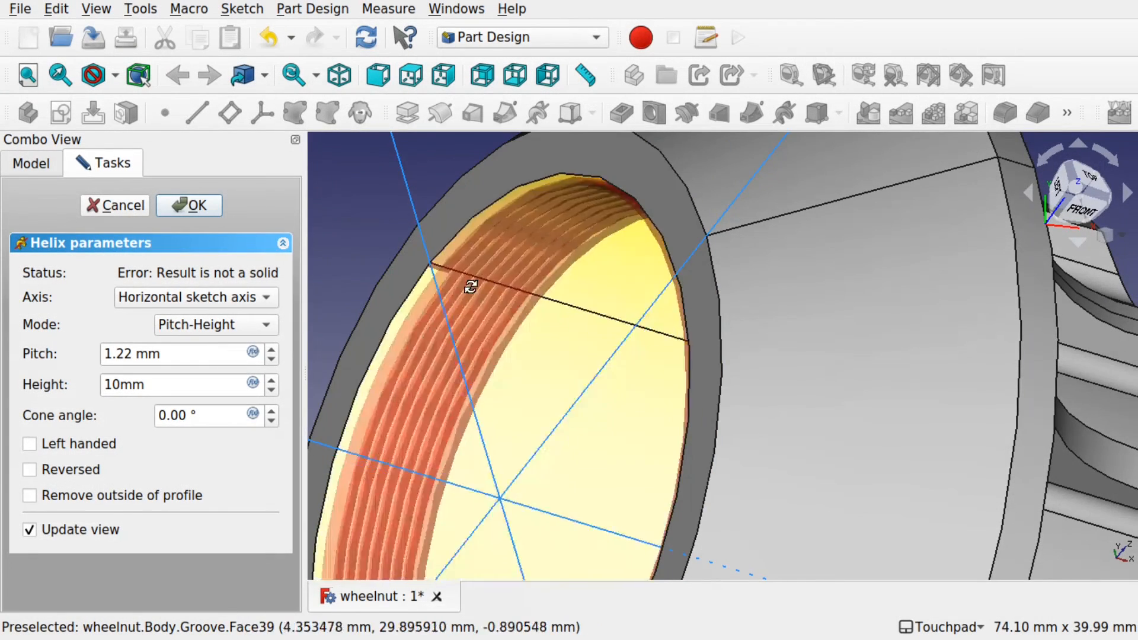
mouse_move(471, 286)
alt+mouse_down()
mouse_move(531, 314)
mouse_move(418, 243)
mouse_move(381, 198)
mouse_move(419, 257)
mouse_move(528, 190)
alt+mouse_up()
scroll(460, 296, up, 5)
drag(133, 353, 101, 354)
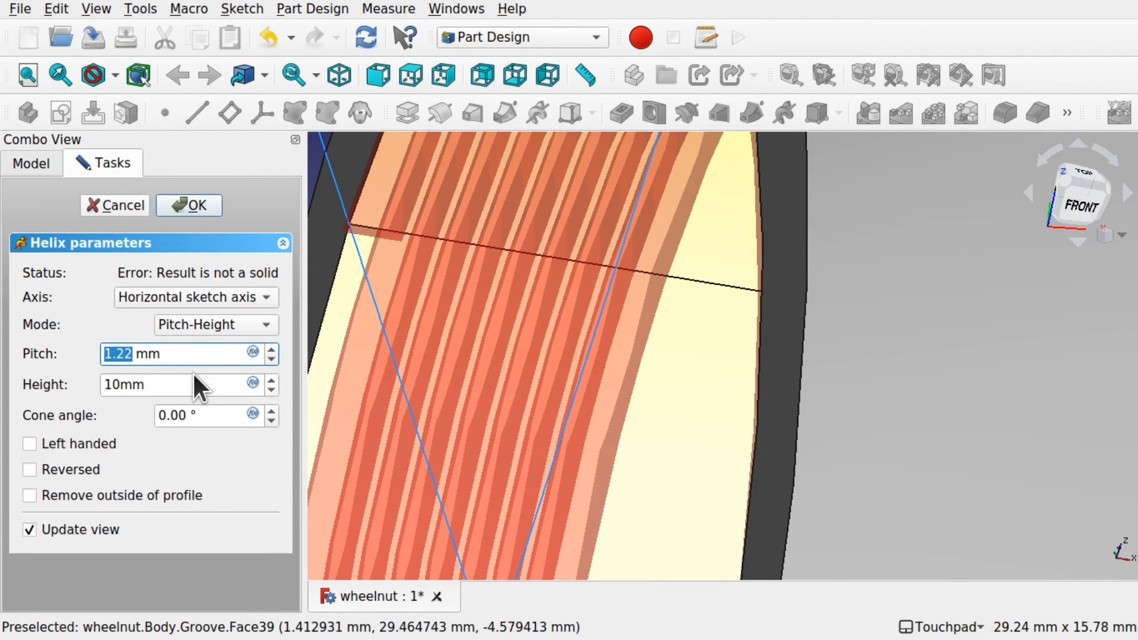
text(2)
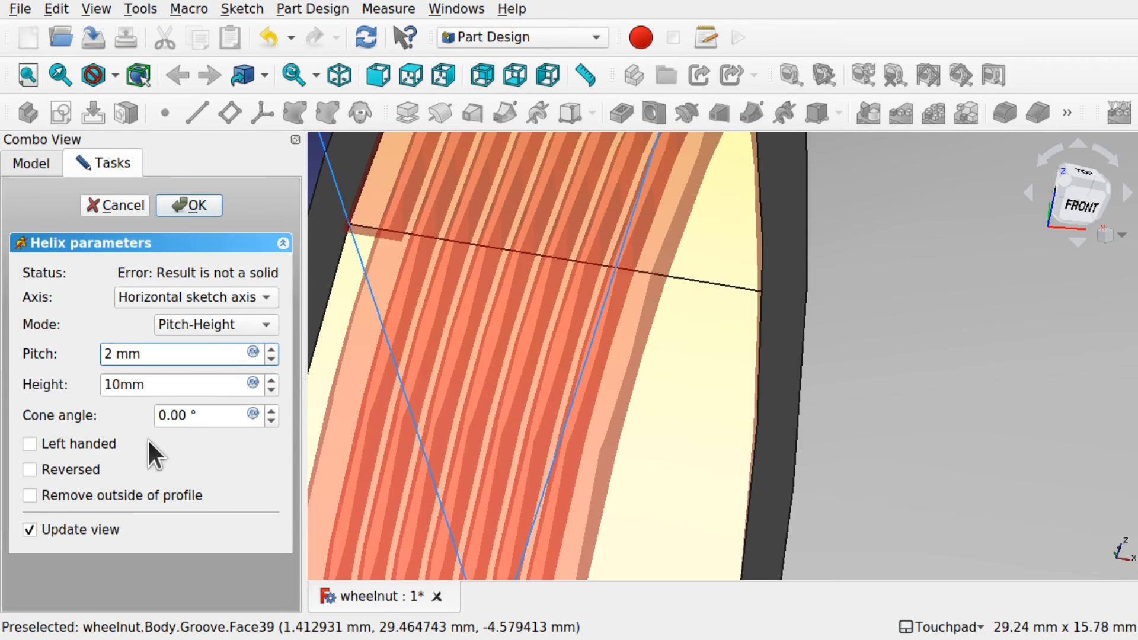
key(Return)
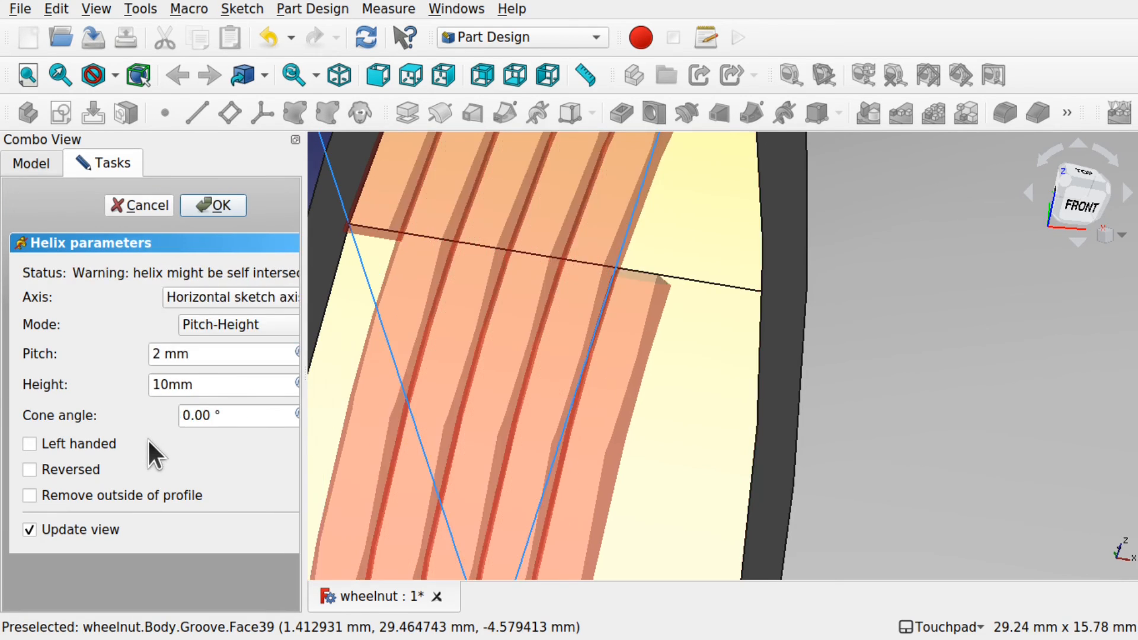
middle_drag(474, 372, 514, 388)
middle_drag(436, 330, 520, 261)
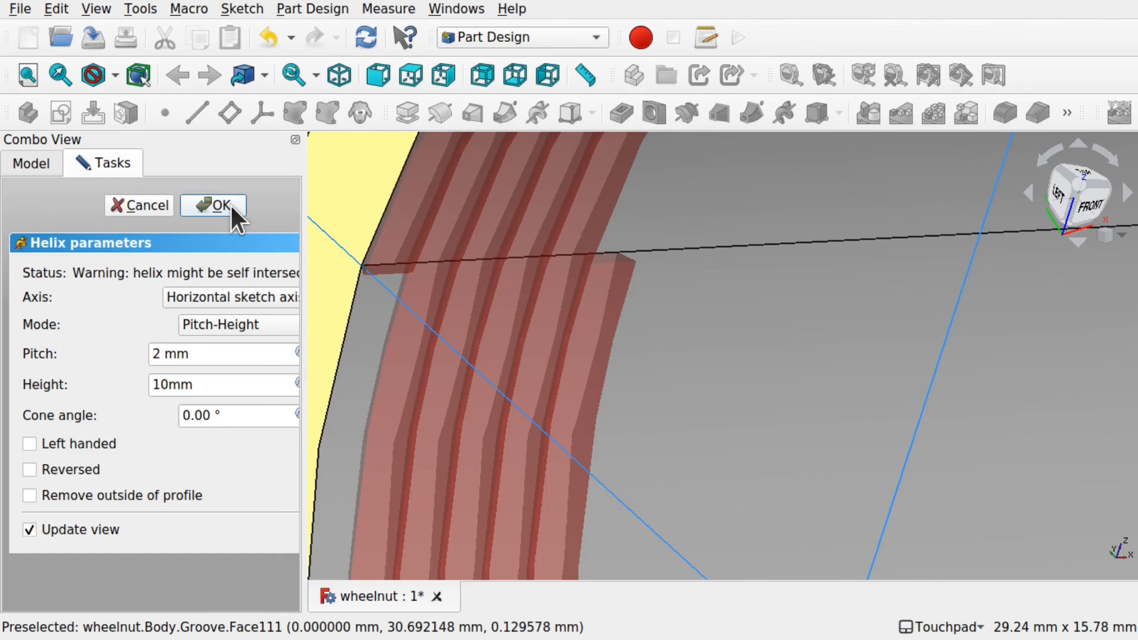
click(231, 206)
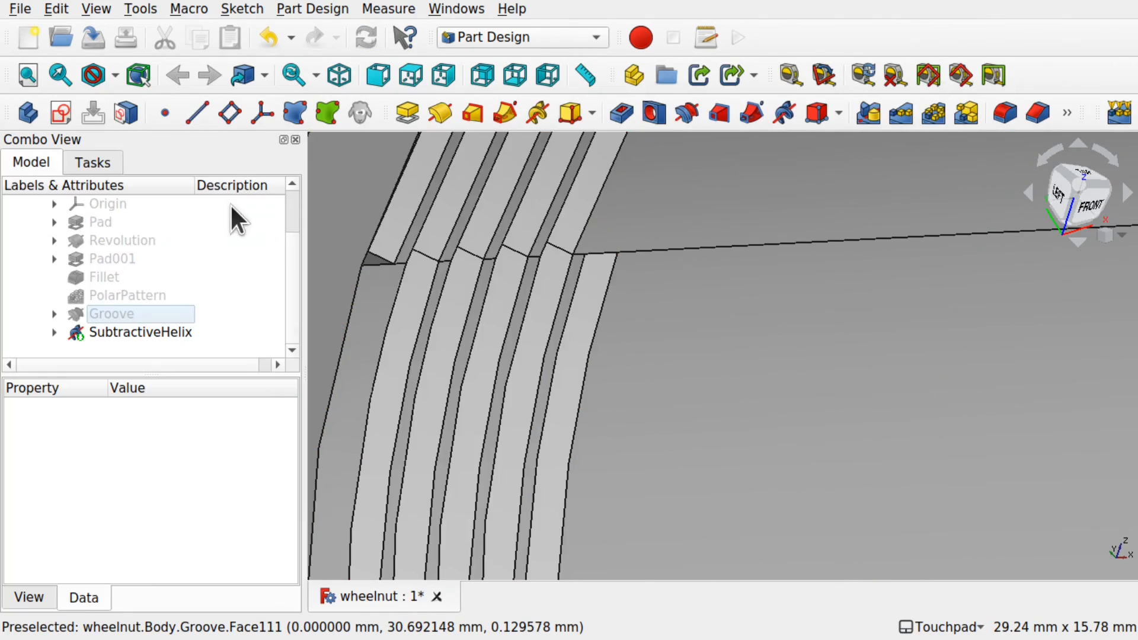
middle_drag(533, 279, 465, 260)
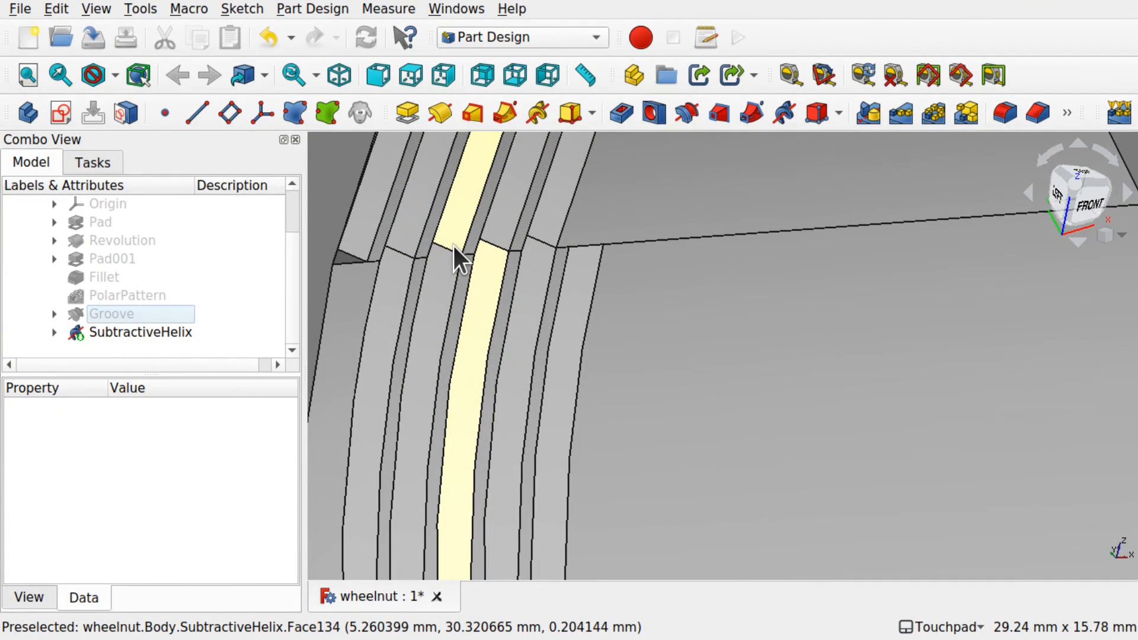
scroll(453, 247, down, 8)
middle_drag(454, 247, 563, 386)
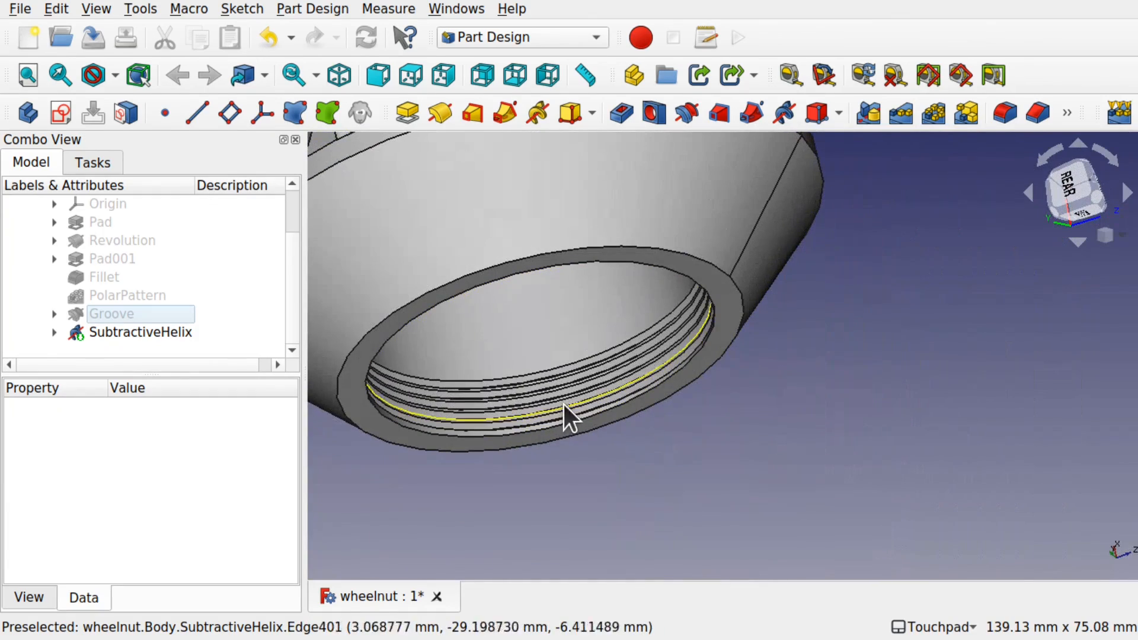
middle_drag(617, 326, 627, 360)
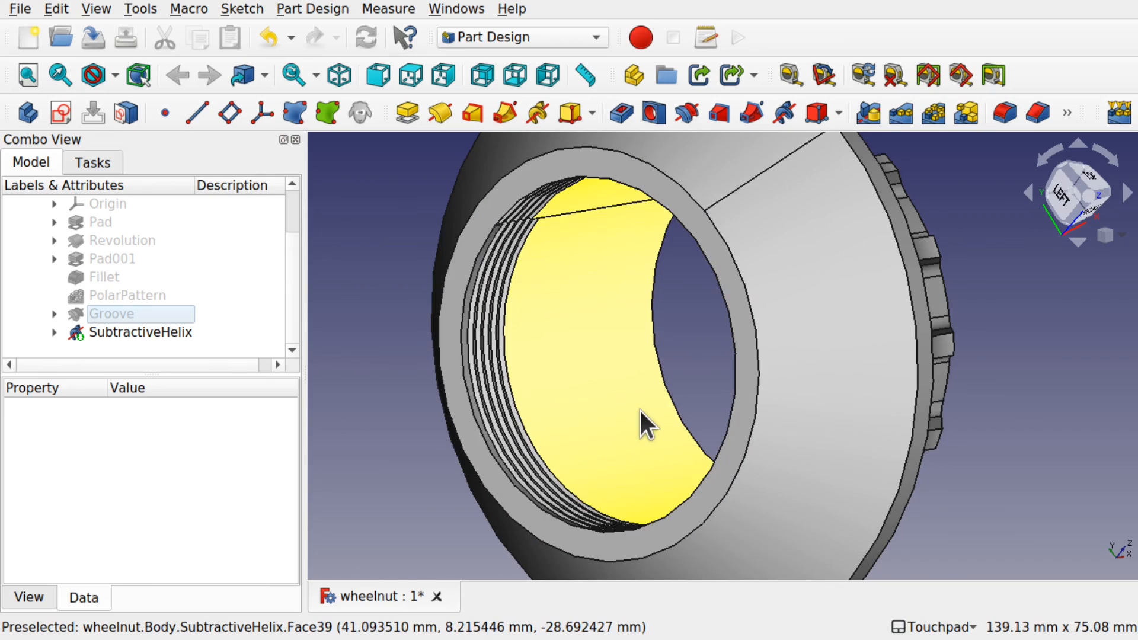
scroll(639, 408, down, 2)
middle_drag(666, 404, 536, 393)
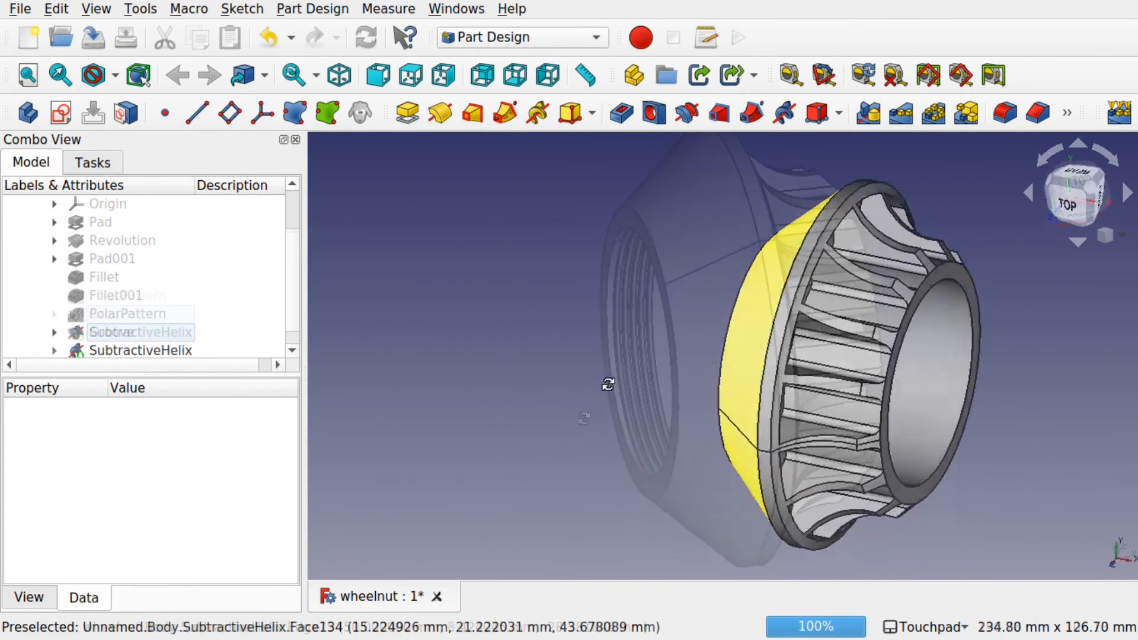
middle_drag(607, 381, 553, 396)
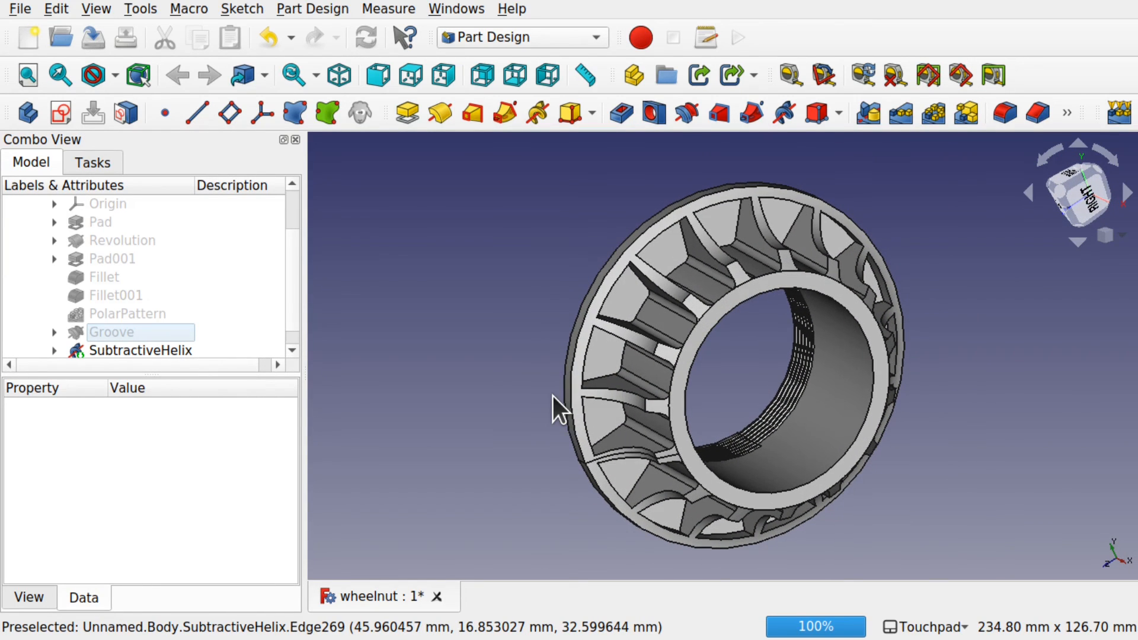